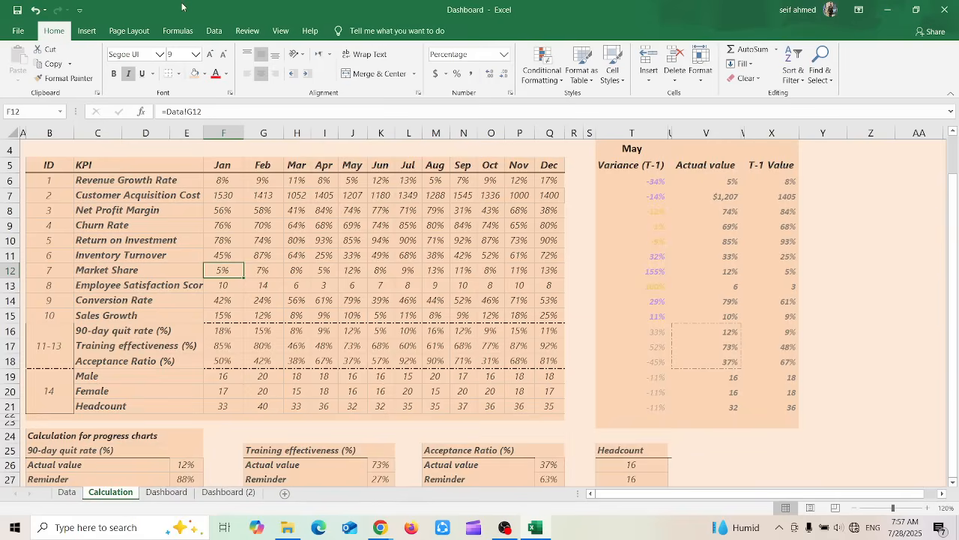
Protect the workbook by setting it to always open as read-only
{"action": "left_click", "coordinate": [18, 30]}
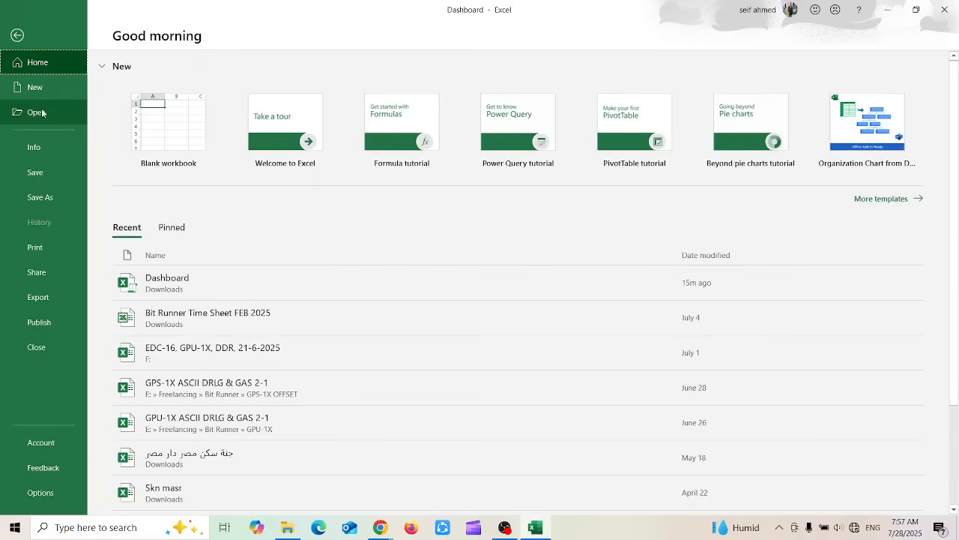
{"action": "left_click", "coordinate": [45, 150]}
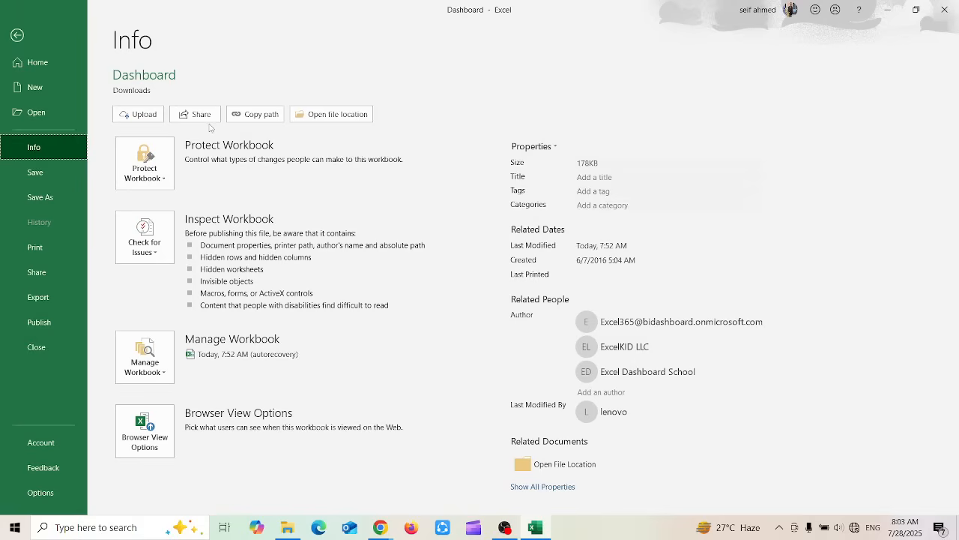
{"action": "left_click", "coordinate": [159, 180]}
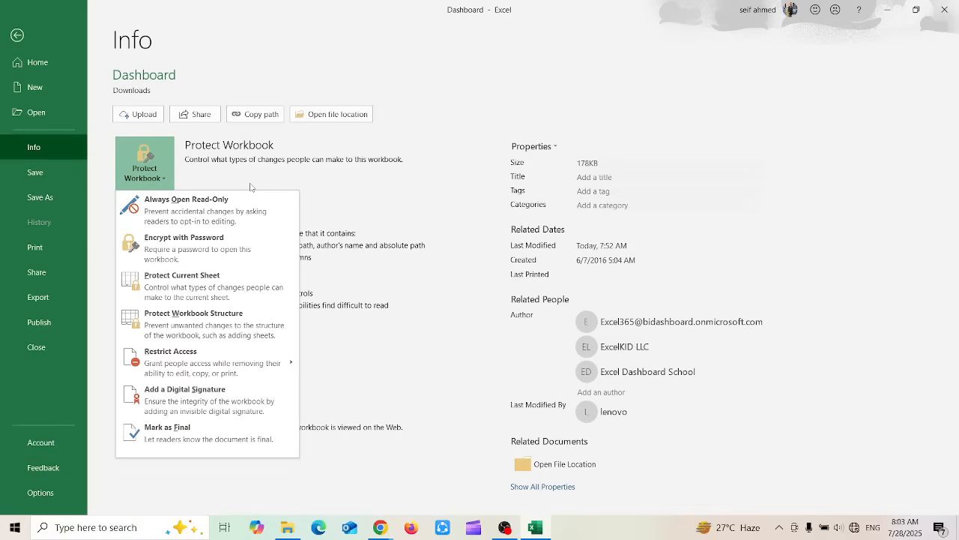
{"action": "left_click", "coordinate": [232, 199]}
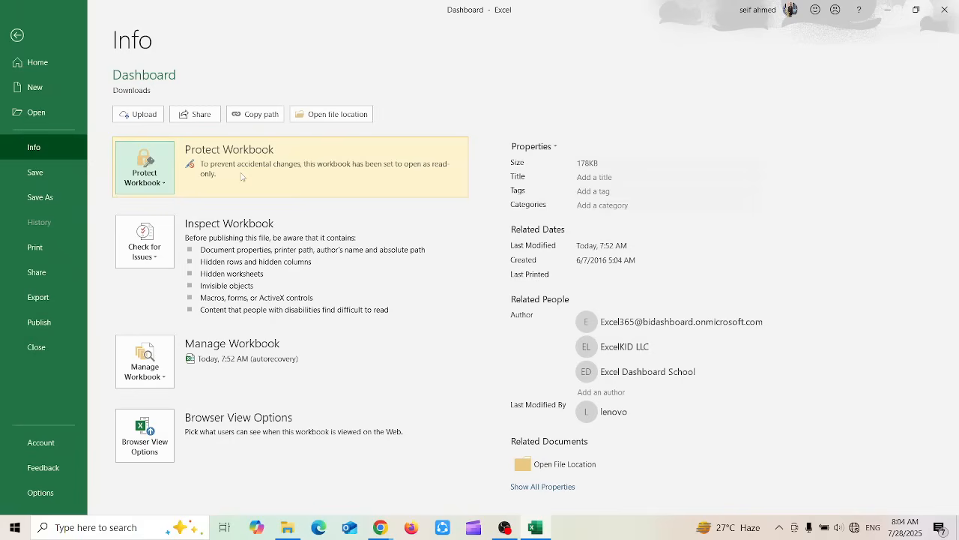
Try to encrypt the workbook by entering a document password, clear the password and cancel the encryption
{"action": "left_click", "coordinate": [153, 174]}
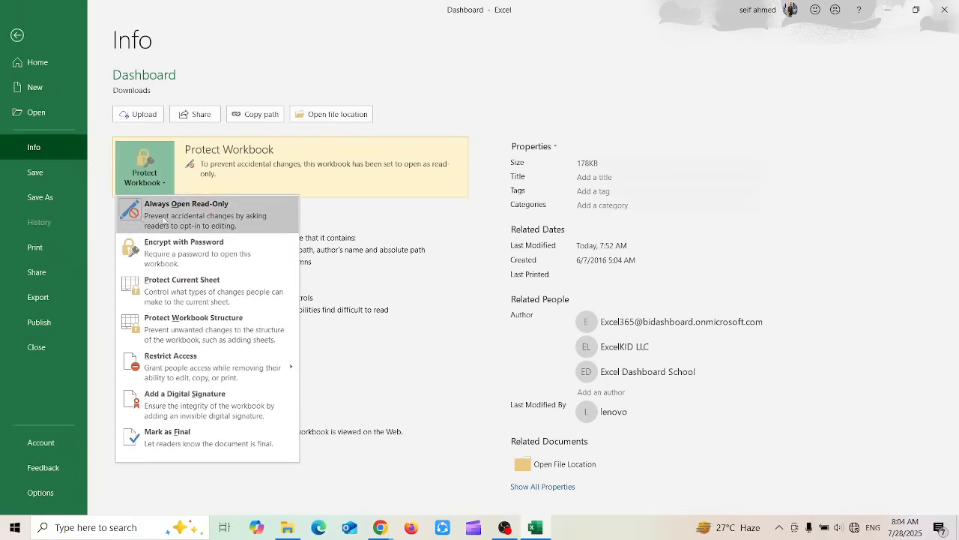
{"action": "left_click", "coordinate": [140, 255]}
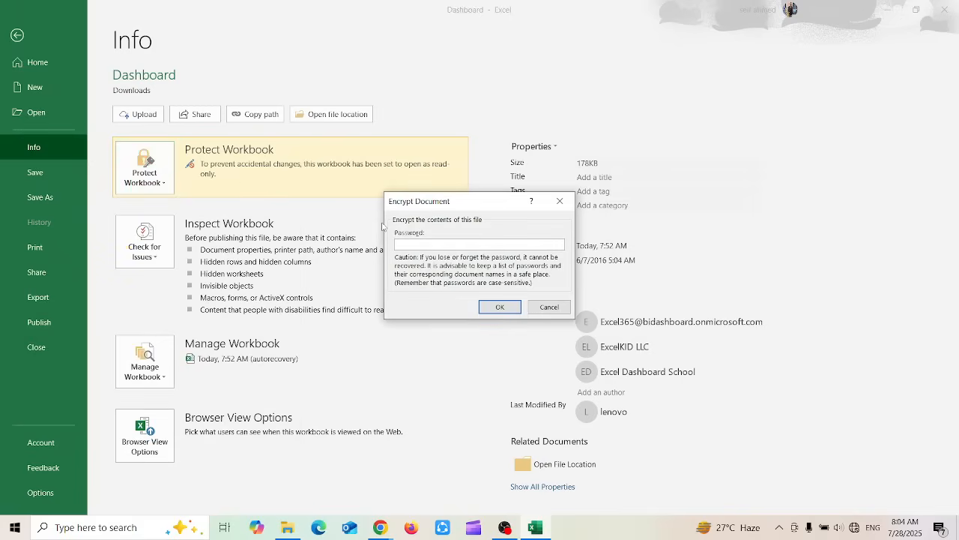
{"action": "type", "text": "•••••••••••"}
{"action": "key", "text": "ctrl+a"}
{"action": "key", "text": "BackSpace"}
{"action": "left_click", "coordinate": [549, 307]}
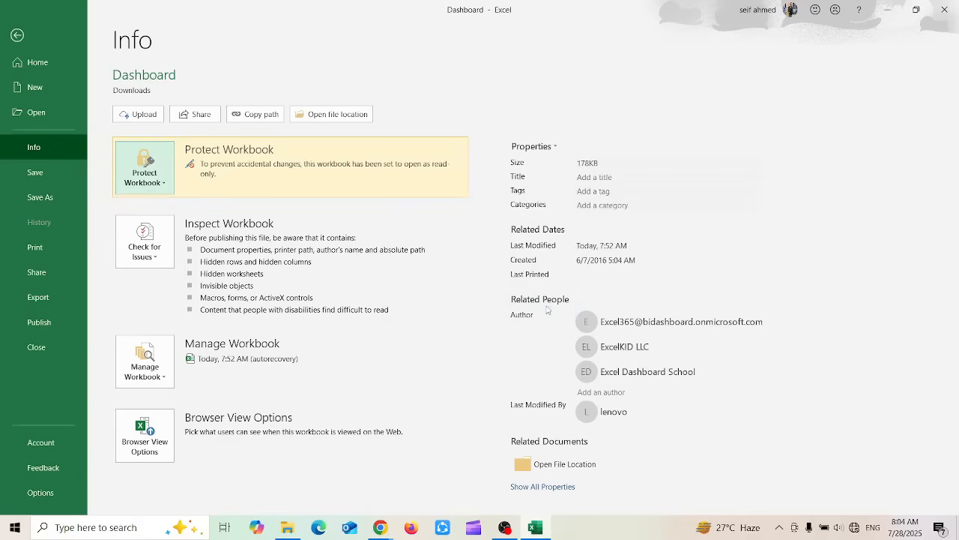
Start protecting the current sheet, allowing users to format cells, columns and rows and to insert columns and rows
{"action": "left_click", "coordinate": [160, 172]}
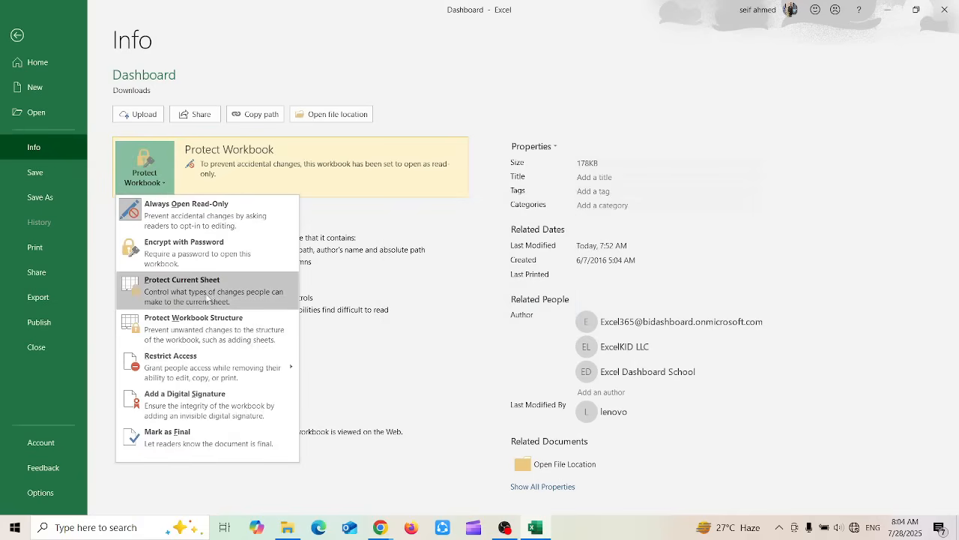
{"action": "left_click", "coordinate": [171, 291]}
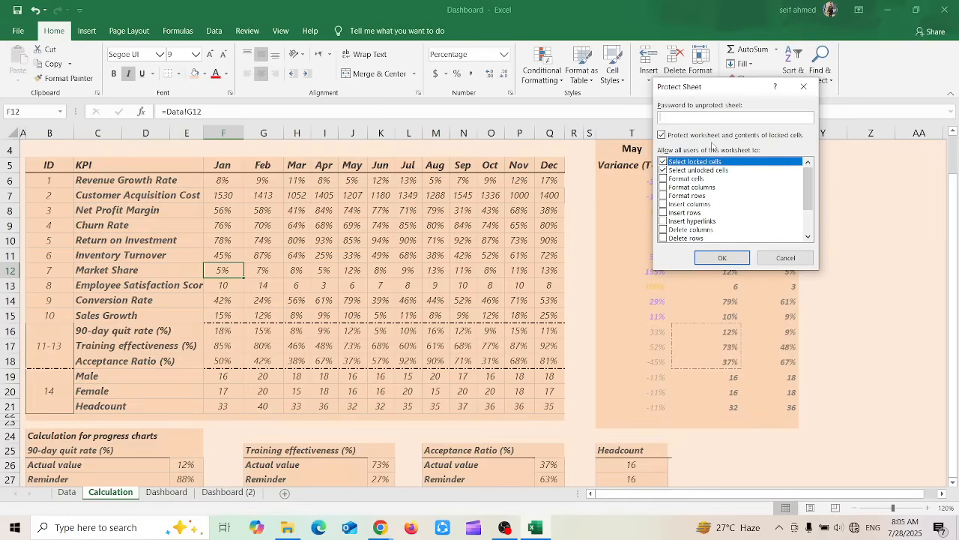
{"action": "left_click", "coordinate": [664, 179]}
{"action": "left_click", "coordinate": [663, 188]}
{"action": "left_click", "coordinate": [663, 196]}
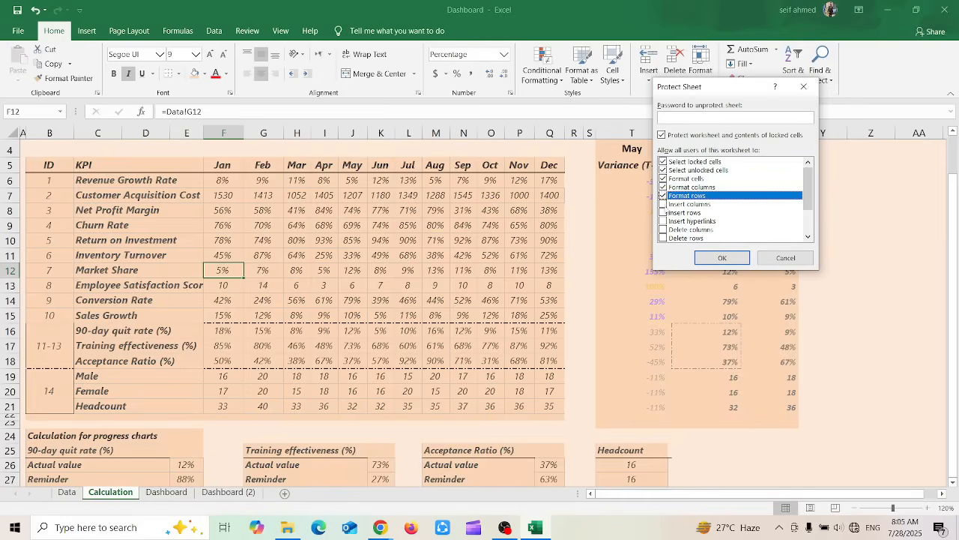
{"action": "left_click", "coordinate": [663, 212]}
{"action": "left_click", "coordinate": [664, 204]}
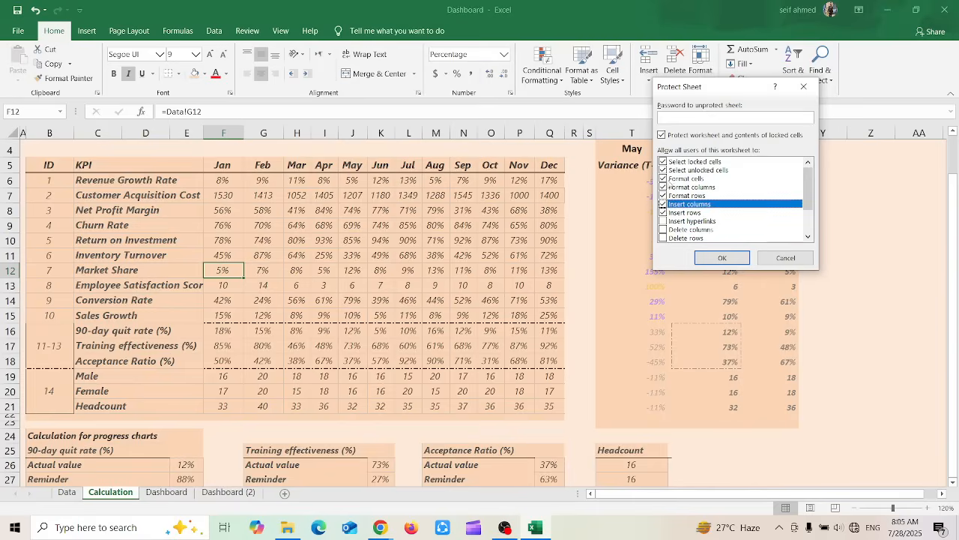
Withdraw all the insert, format and cell selection permissions for the protected sheet and cancel the sheet protection
{"action": "left_click", "coordinate": [663, 204]}
{"action": "left_click", "coordinate": [664, 212]}
{"action": "left_click", "coordinate": [663, 212]}
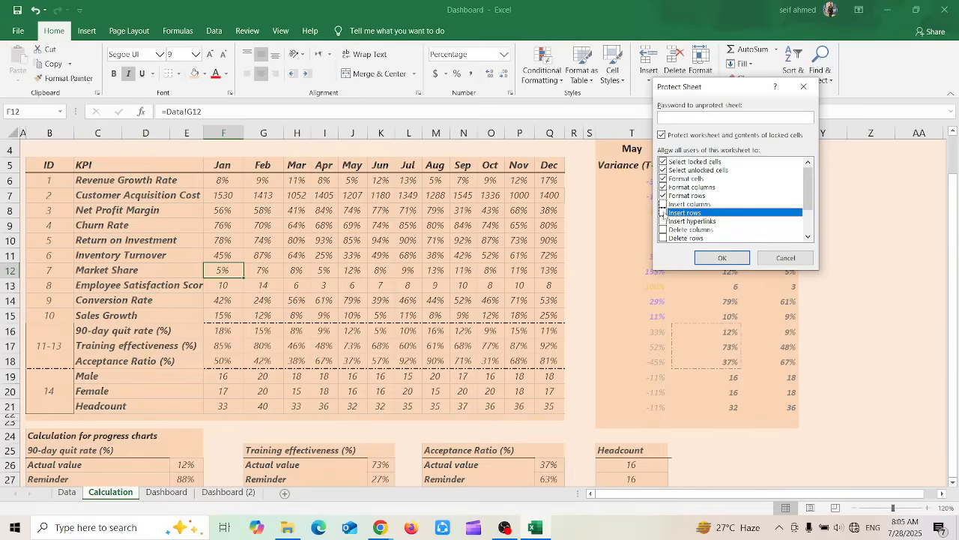
{"action": "left_click", "coordinate": [663, 196]}
{"action": "left_click", "coordinate": [664, 187]}
{"action": "left_click", "coordinate": [663, 178]}
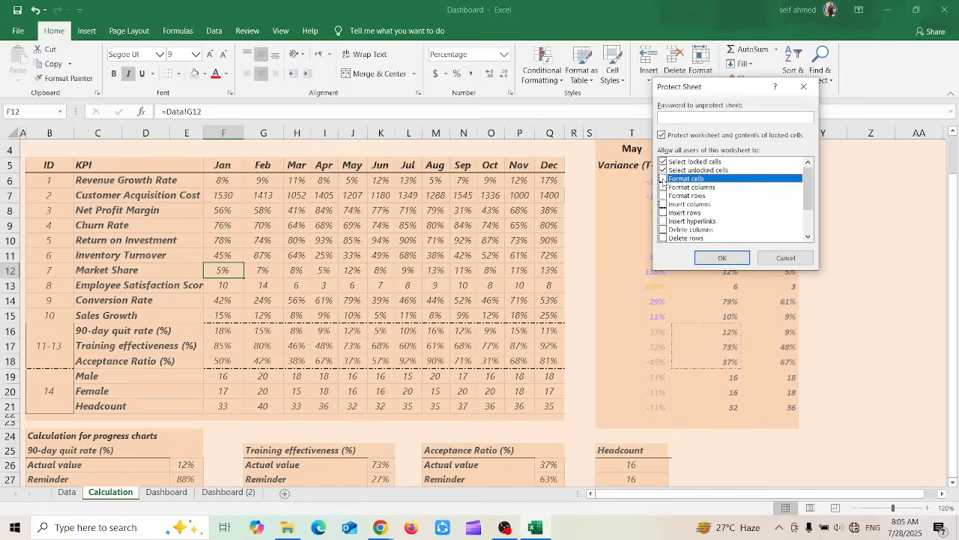
{"action": "left_click", "coordinate": [663, 170]}
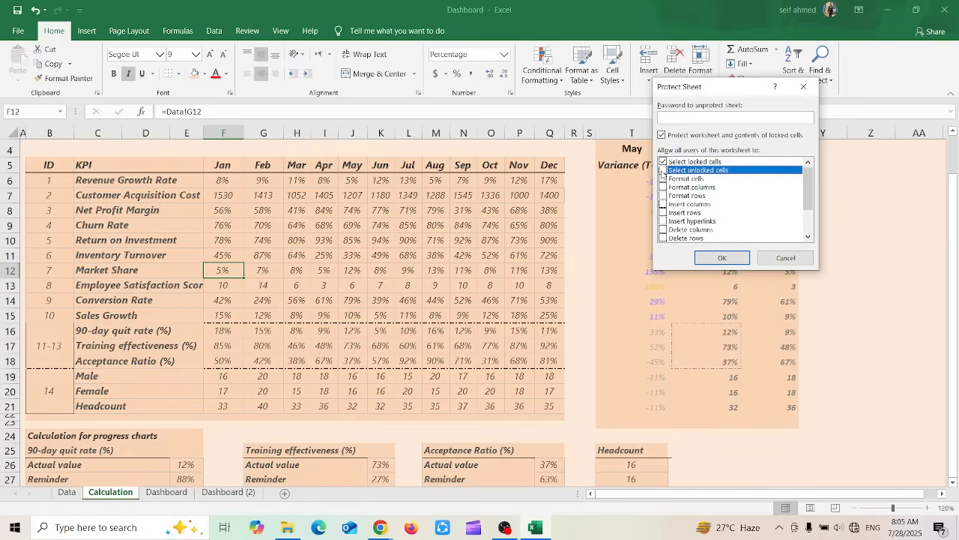
{"action": "left_click", "coordinate": [703, 117]}
{"action": "left_click", "coordinate": [784, 258]}
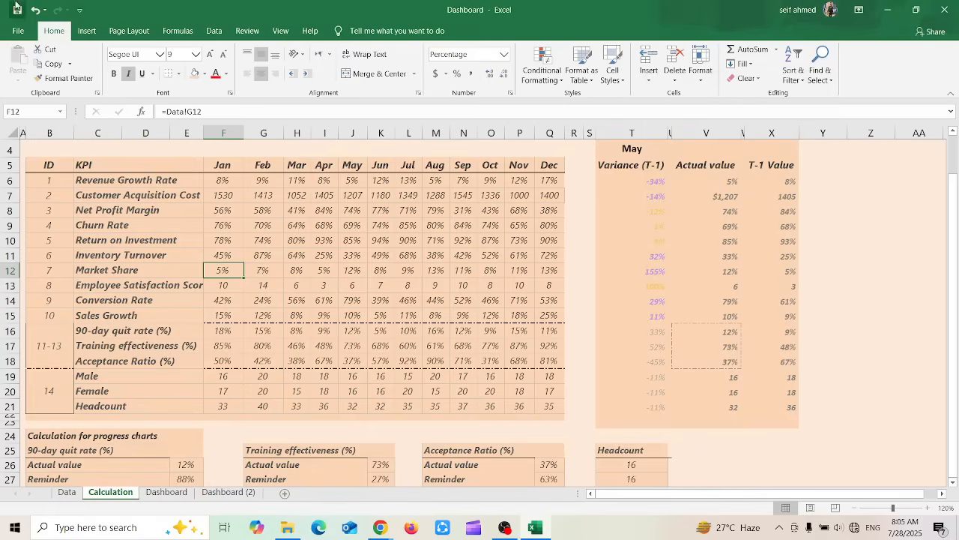
Try to protect the workbook structure and cancel without setting a password
{"action": "left_click", "coordinate": [19, 30]}
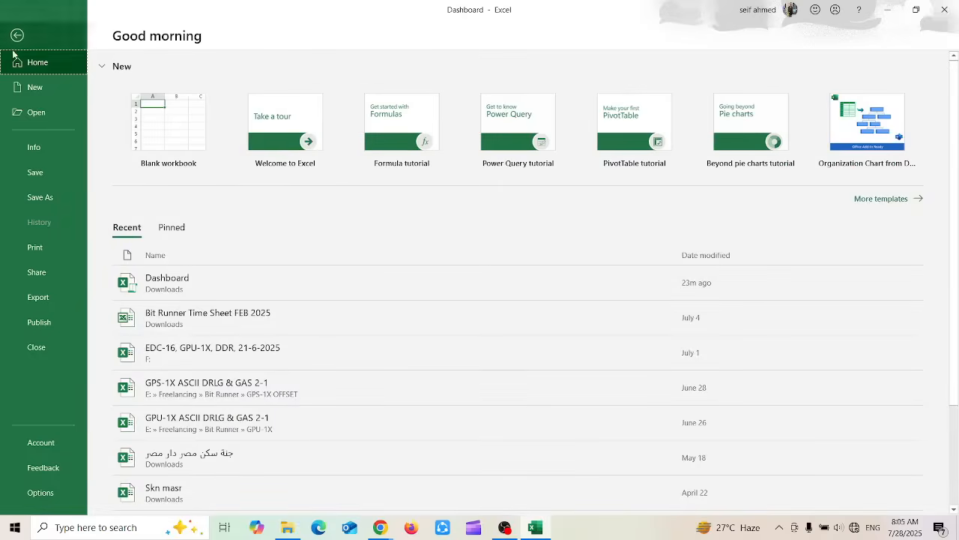
{"action": "left_click", "coordinate": [35, 143]}
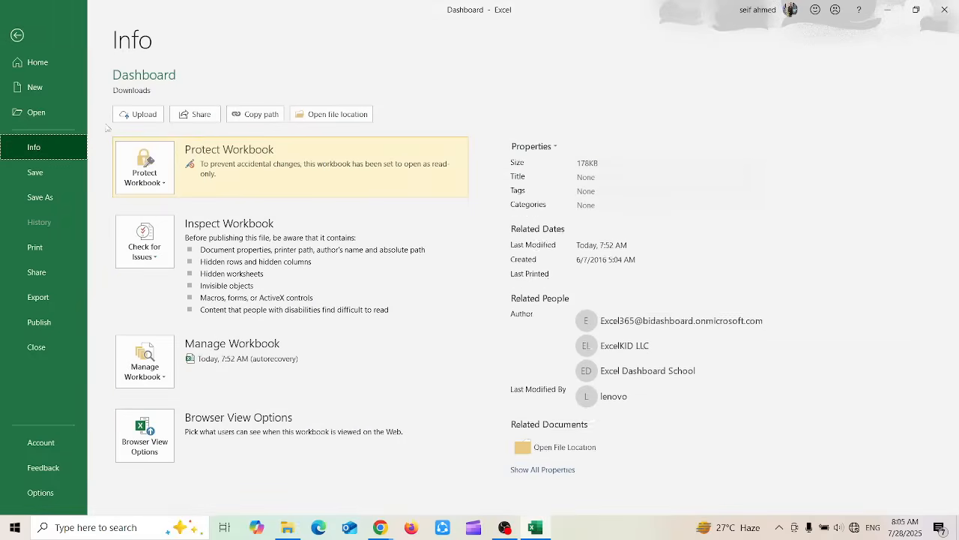
{"action": "left_click", "coordinate": [155, 172]}
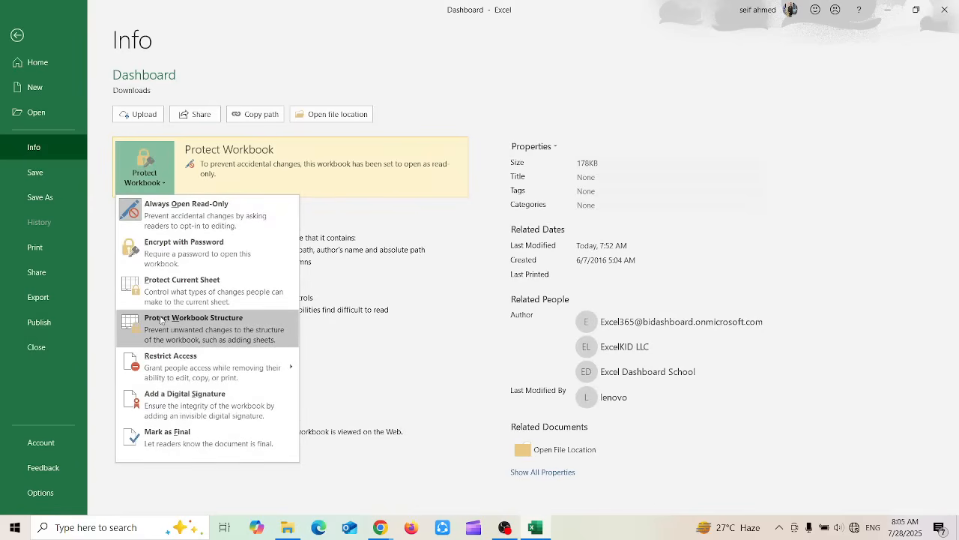
{"action": "left_click", "coordinate": [213, 335]}
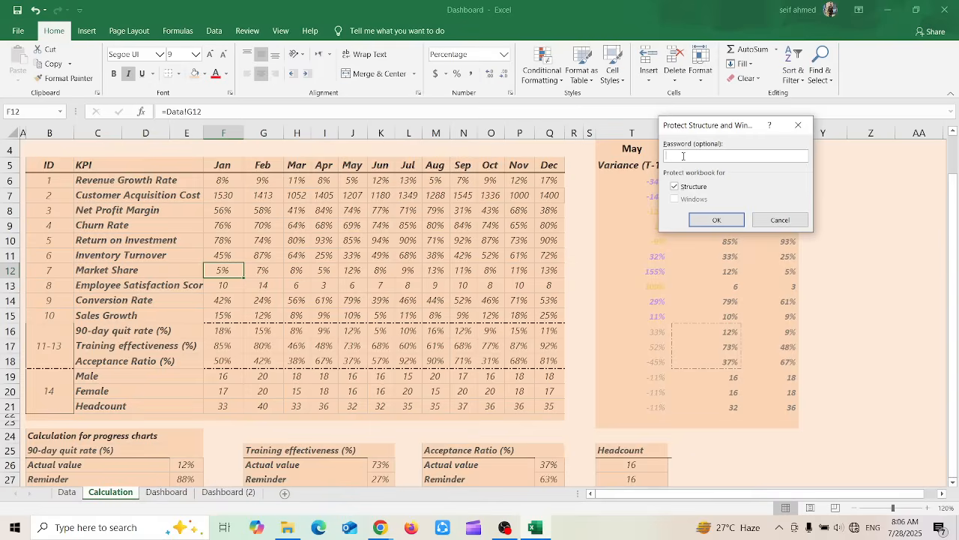
{"action": "left_click", "coordinate": [772, 219]}
Try to add a digital signature to the workbook and decline getting a digital ID from a Microsoft Partner
{"action": "left_click", "coordinate": [18, 31]}
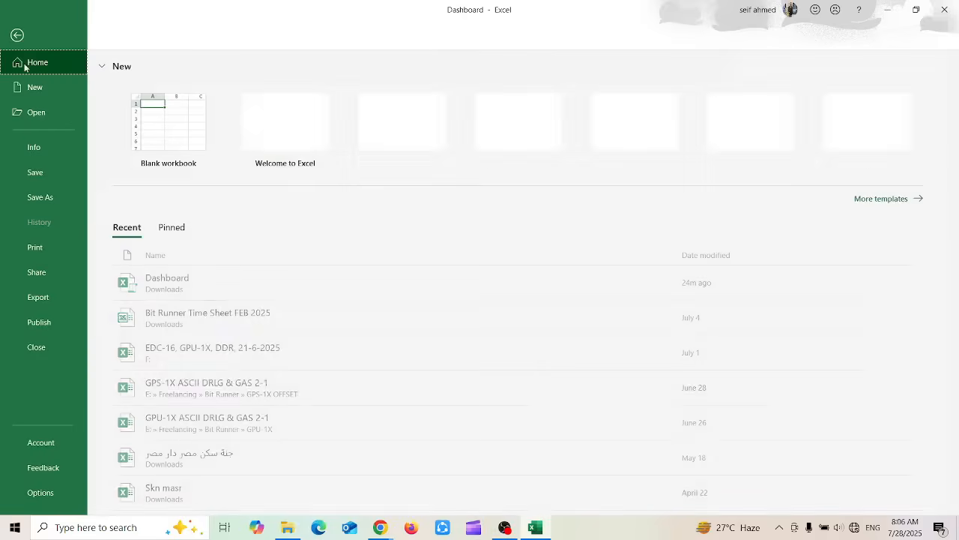
{"action": "left_click", "coordinate": [40, 147]}
{"action": "left_click", "coordinate": [144, 168]}
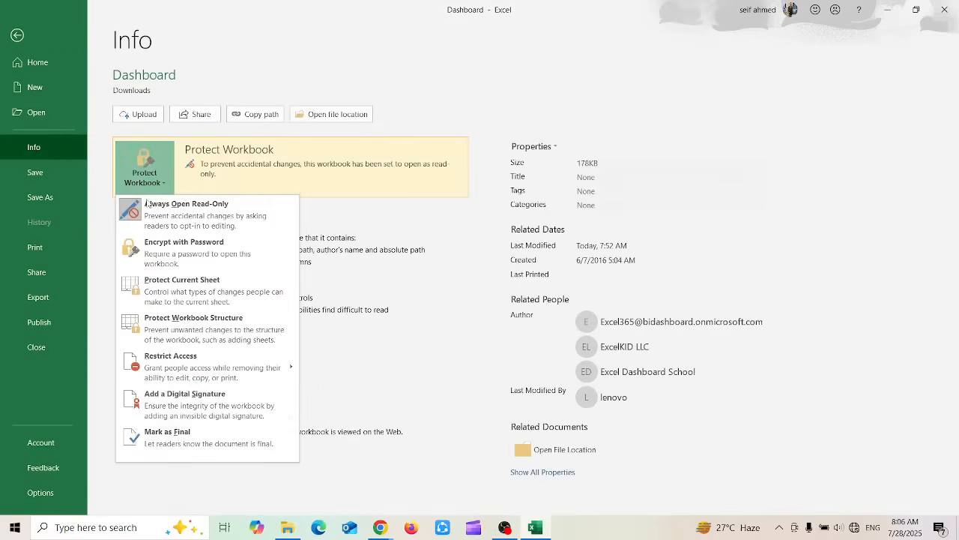
{"action": "mouse_move", "coordinate": [208, 367]}
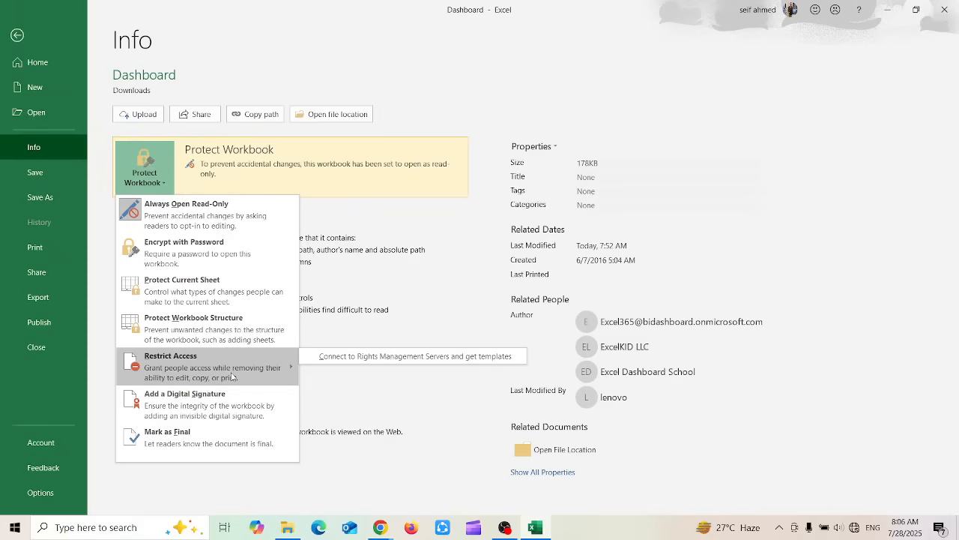
{"action": "left_click", "coordinate": [187, 405]}
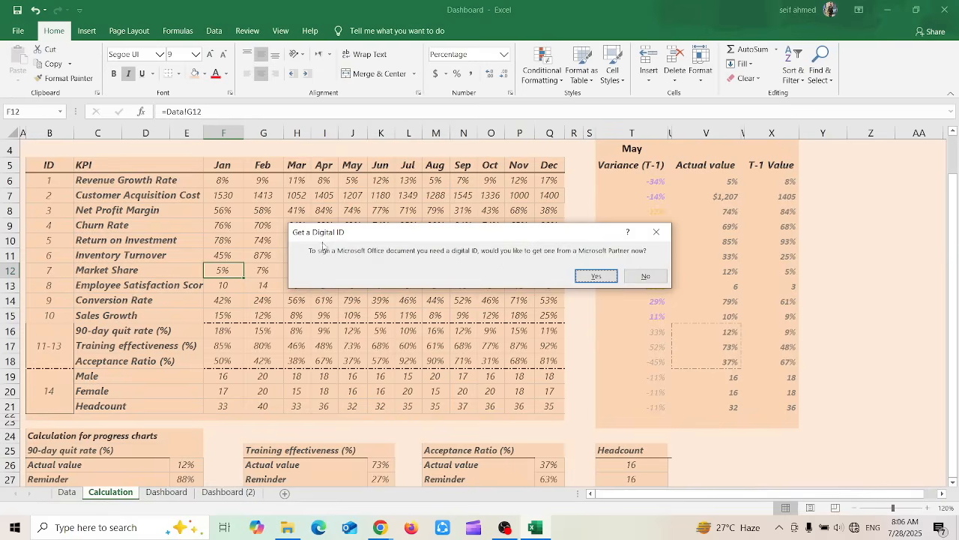
{"action": "left_click", "coordinate": [645, 276]}
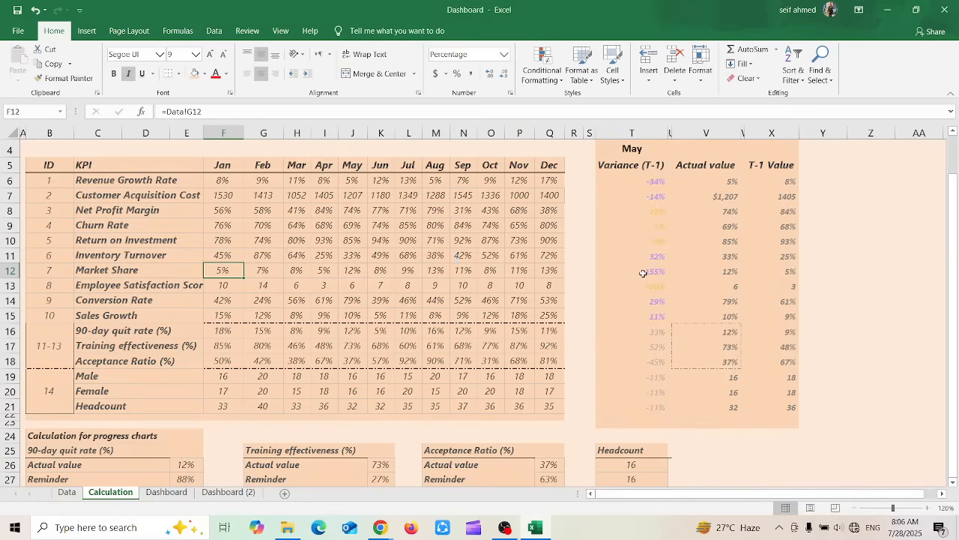
Try to mark the workbook as final and cancel the request
{"action": "left_click", "coordinate": [20, 32]}
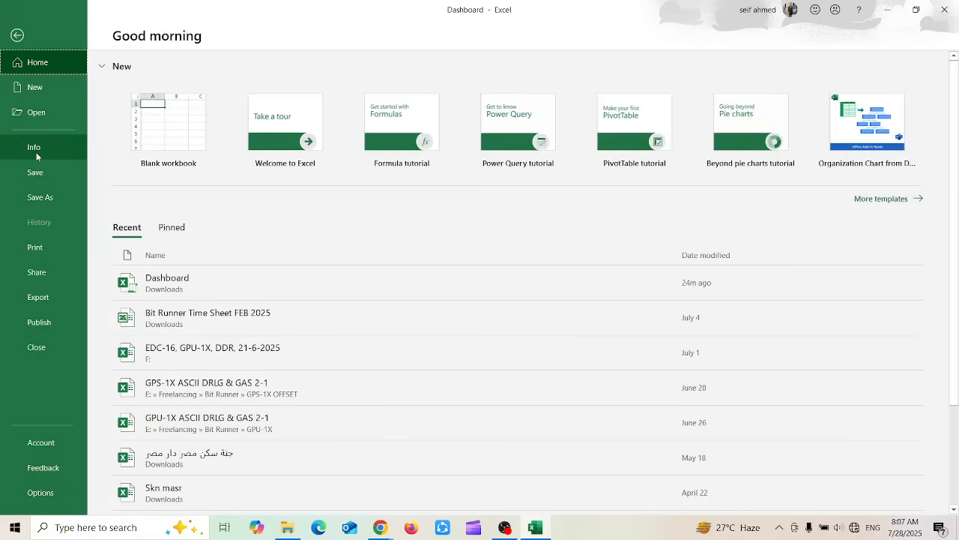
{"action": "left_click", "coordinate": [36, 151]}
{"action": "left_click", "coordinate": [166, 190]}
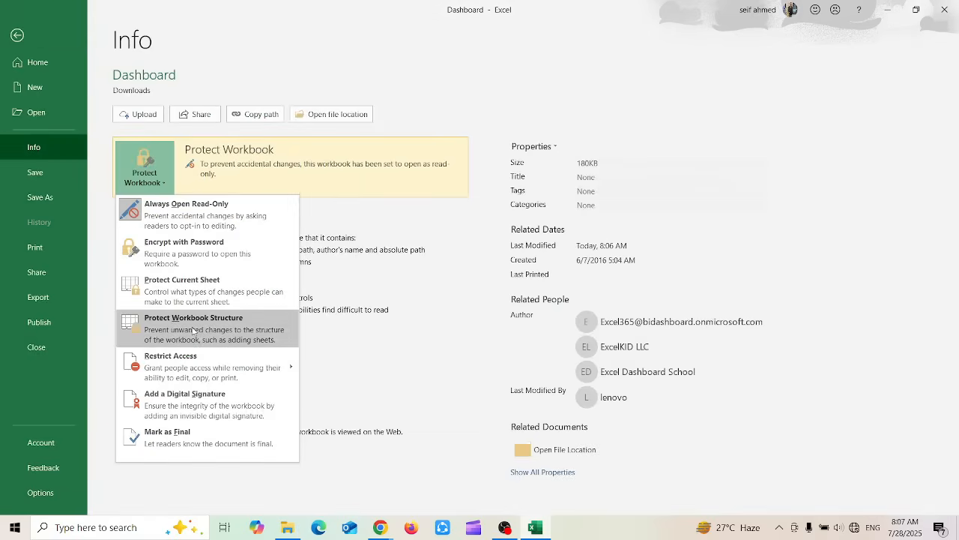
{"action": "left_click", "coordinate": [193, 445]}
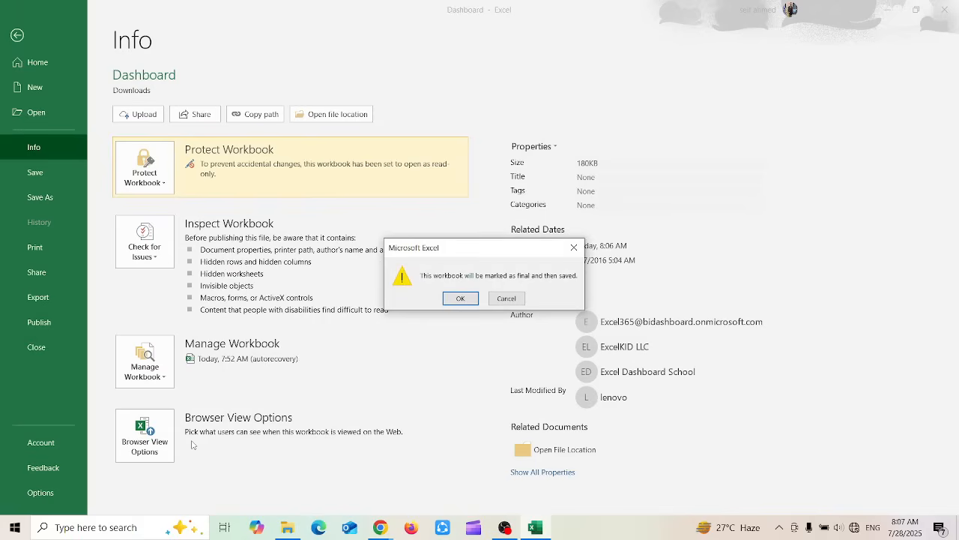
{"action": "left_click", "coordinate": [510, 300]}
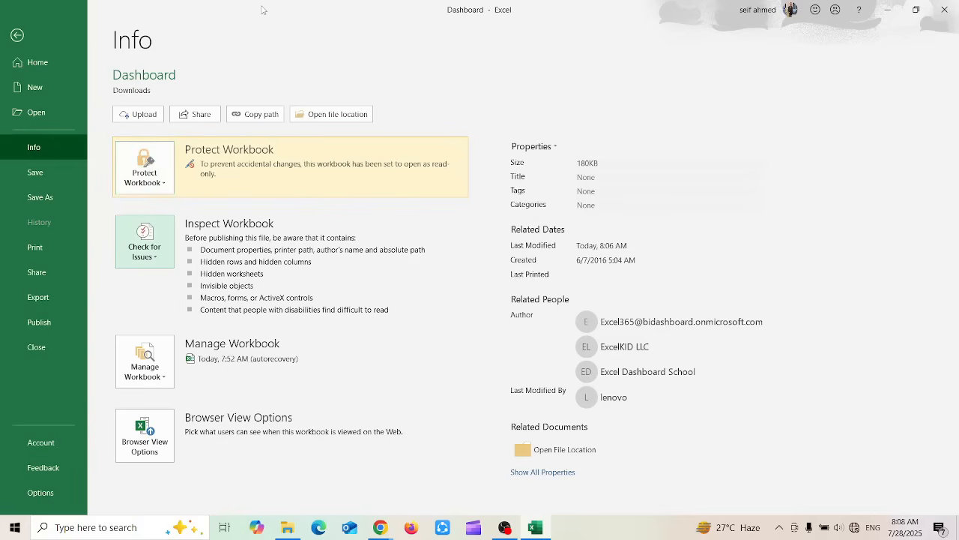
Examine the options for checking the workbook for issues and for recovering unsaved workbooks
{"action": "left_click", "coordinate": [150, 258]}
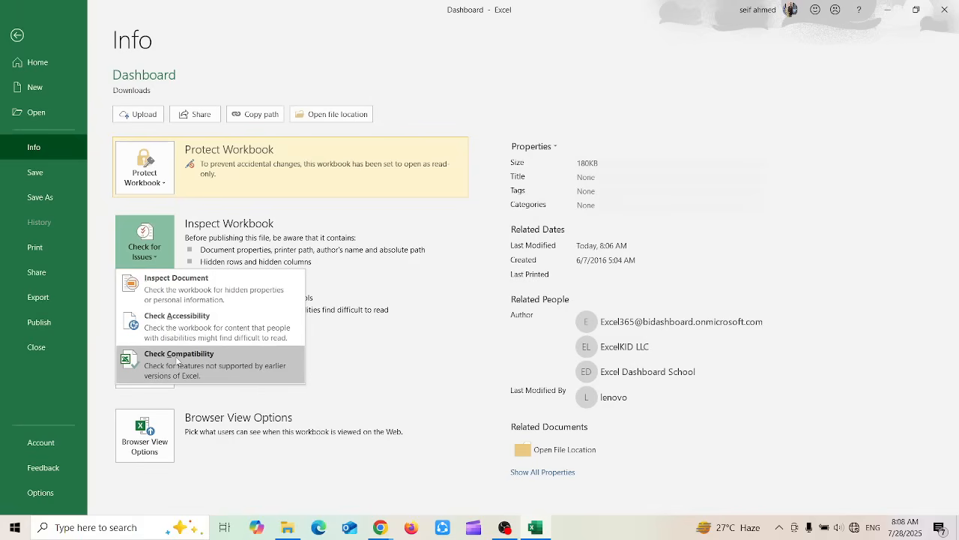
{"action": "left_click", "coordinate": [99, 213]}
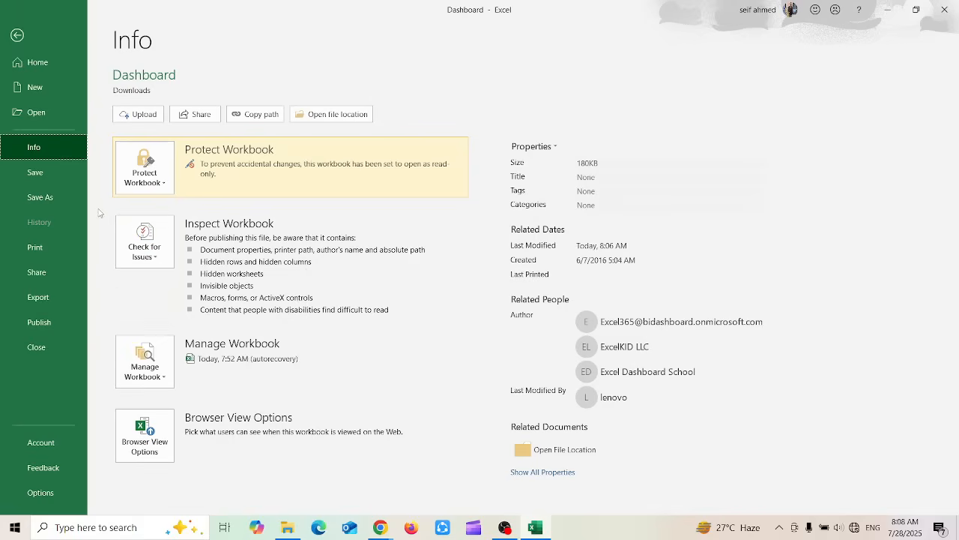
{"action": "left_click", "coordinate": [145, 361]}
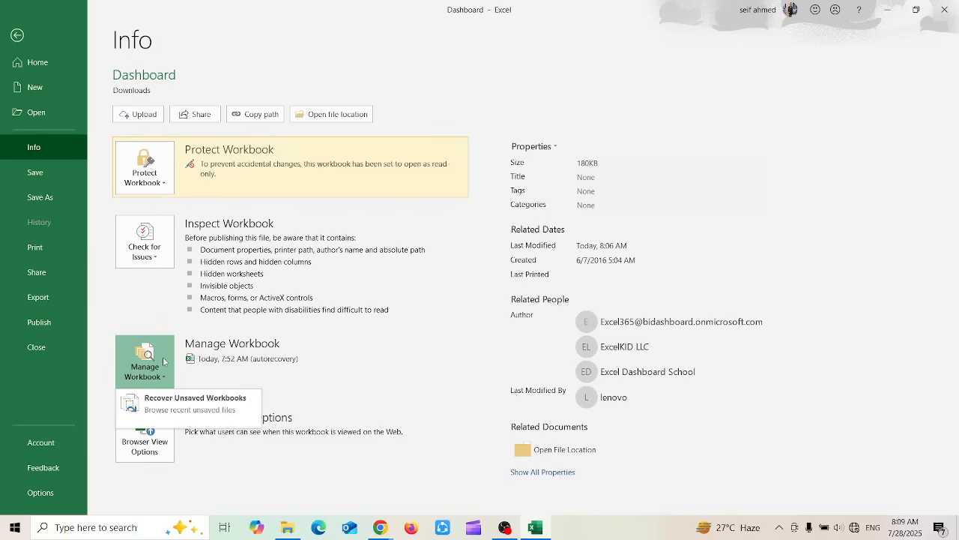
{"action": "key", "text": "Escape"}
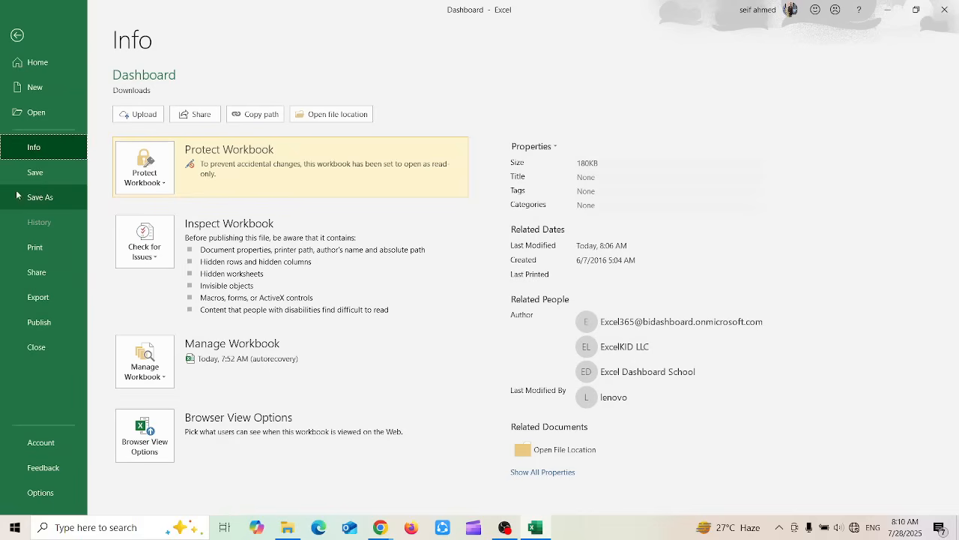
Examine the workbook's sharing options and the file types it can be exported to
{"action": "left_click", "coordinate": [51, 271]}
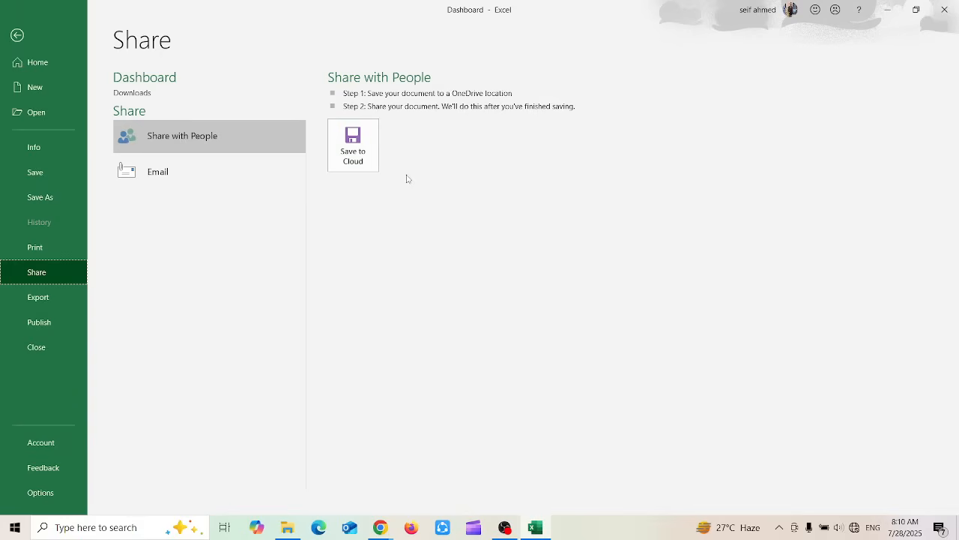
{"action": "left_click", "coordinate": [48, 296]}
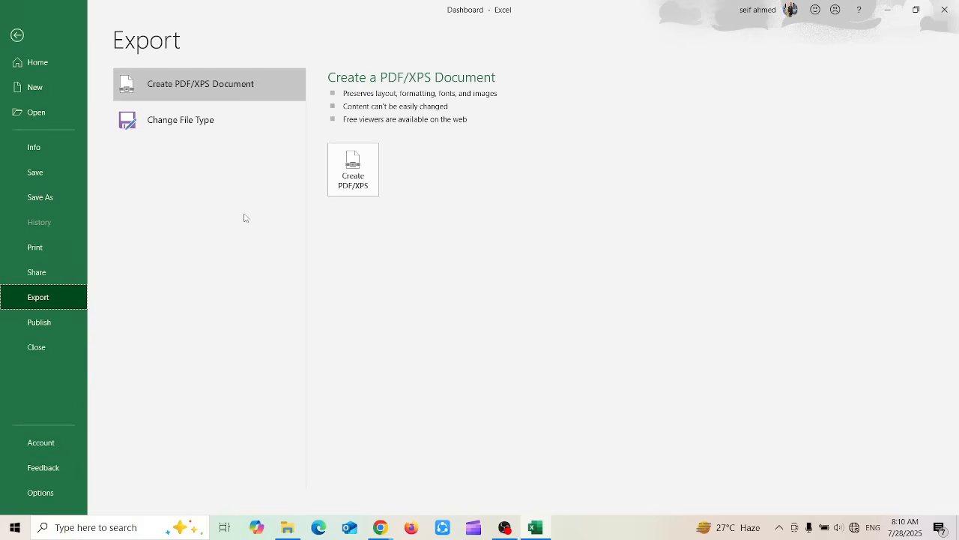
{"action": "left_click", "coordinate": [192, 132]}
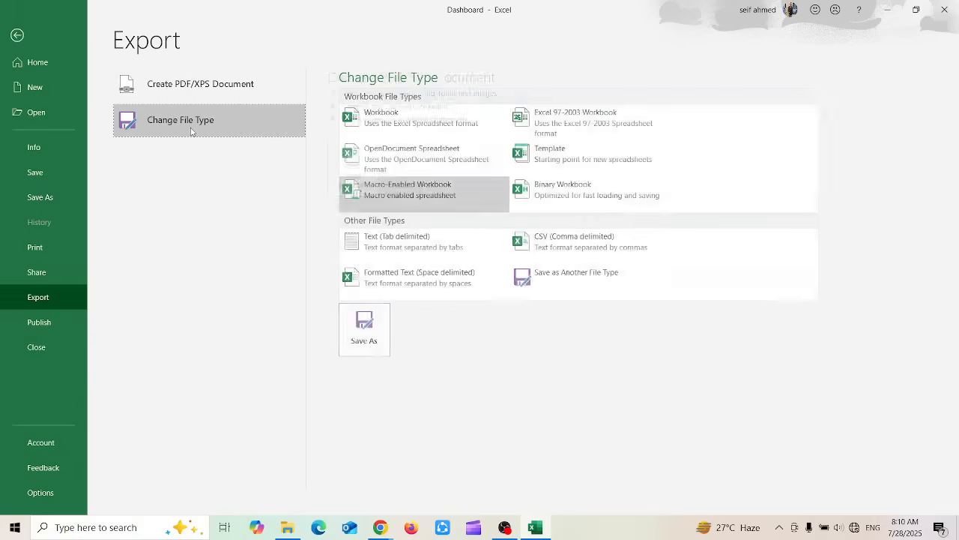
Examine the options for publishing to Power BI and close the Dashboard workbook
{"action": "left_click", "coordinate": [49, 325]}
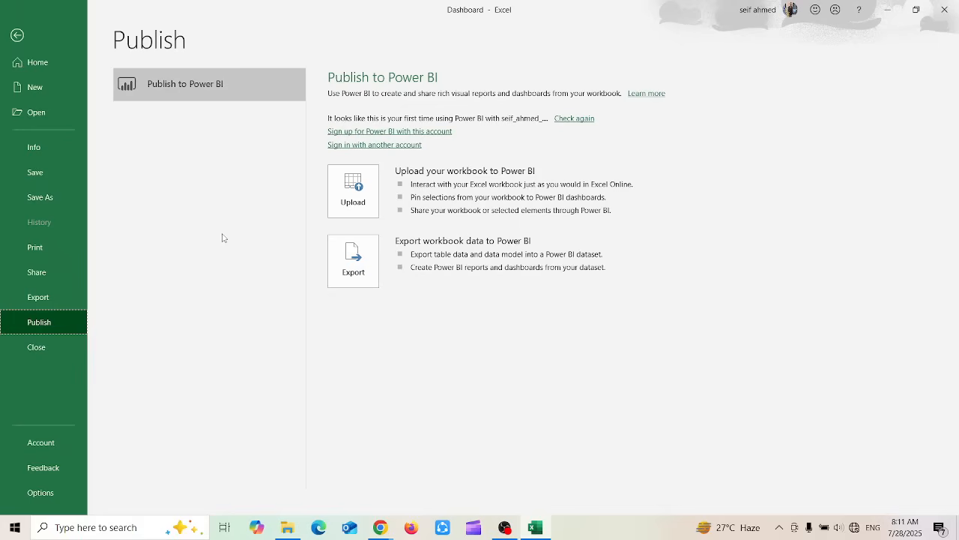
{"action": "left_click", "coordinate": [45, 357]}
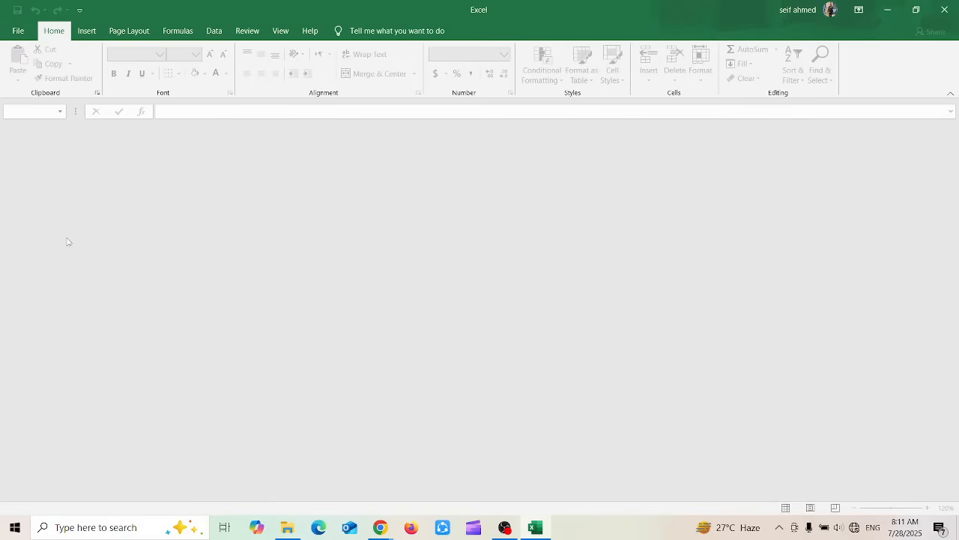
Reopen the recent Dashboard workbook for editing, declining to open it as read-only
{"action": "left_click", "coordinate": [18, 30]}
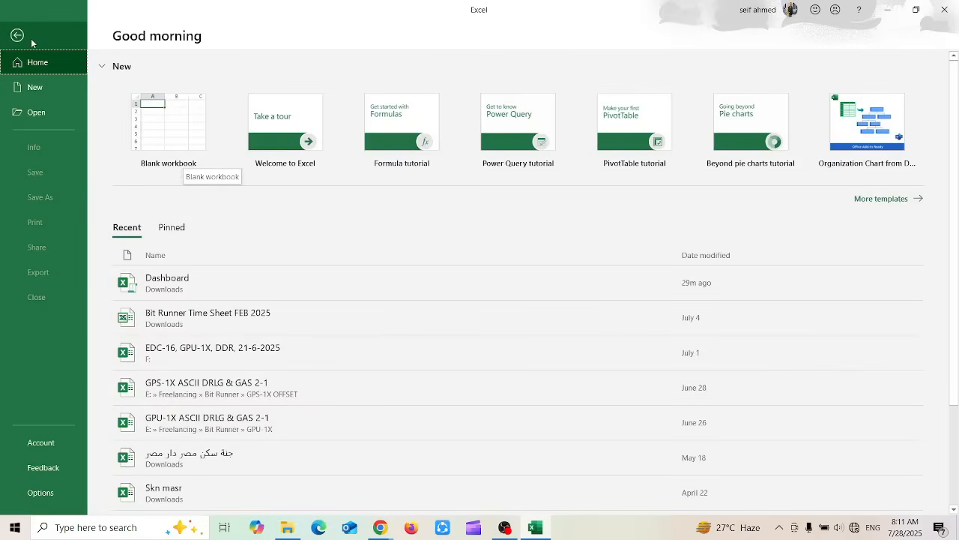
{"action": "left_click", "coordinate": [31, 41]}
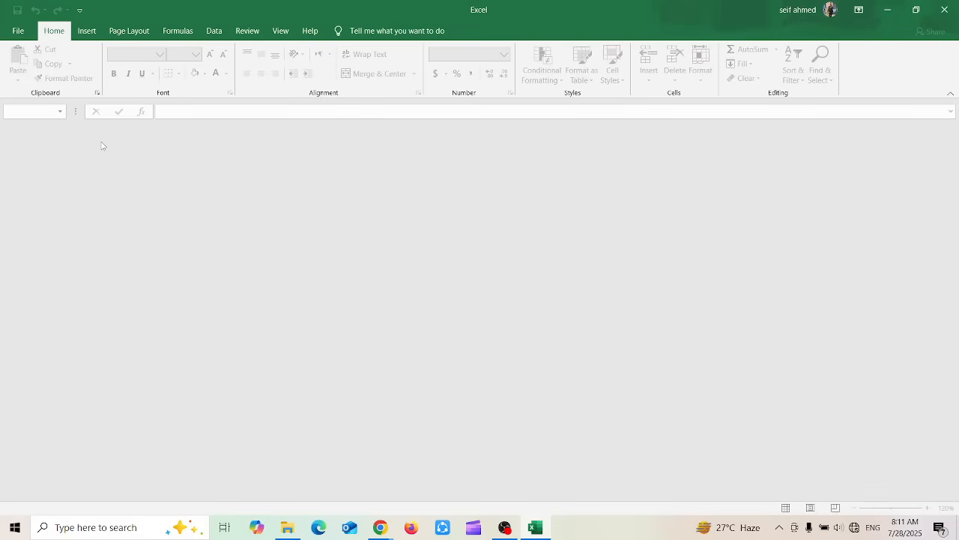
{"action": "left_click", "coordinate": [30, 35]}
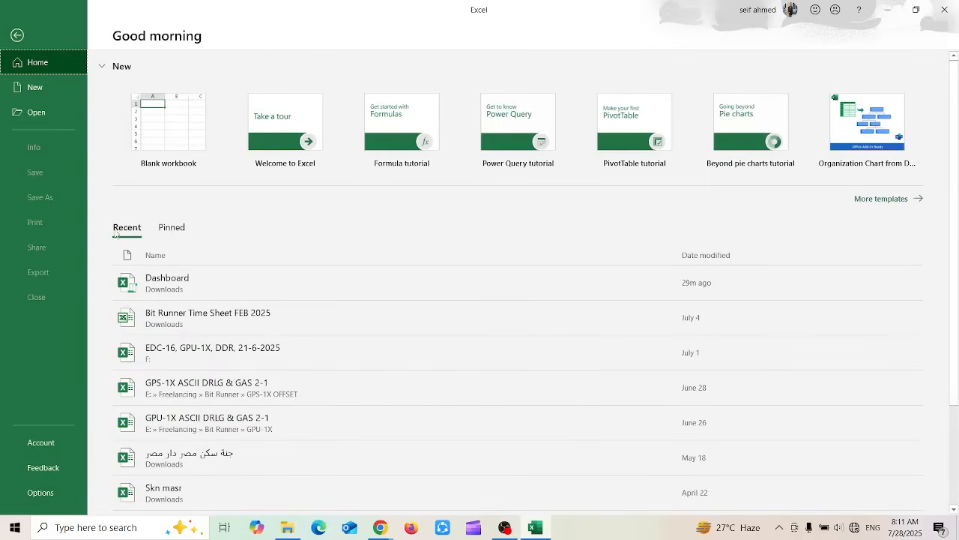
{"action": "left_click", "coordinate": [207, 290]}
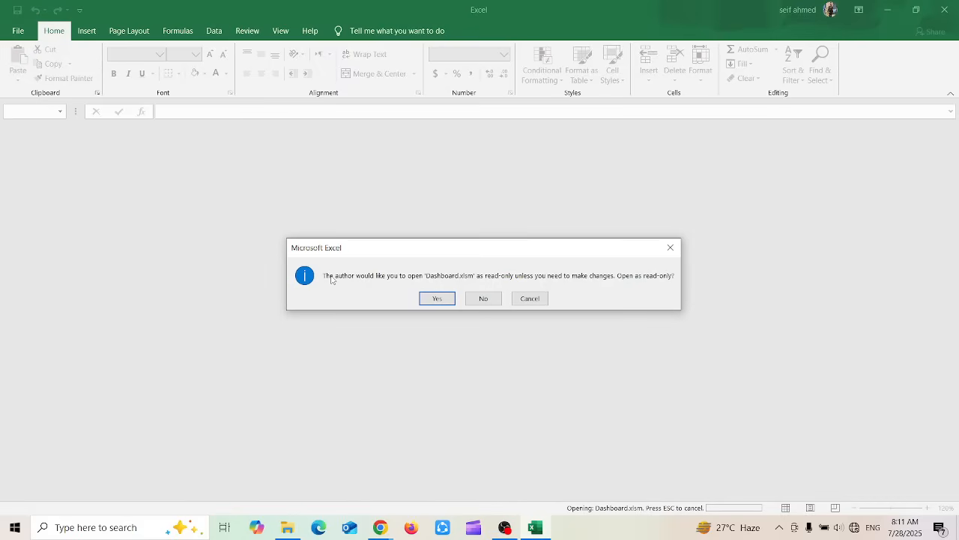
{"action": "left_click", "coordinate": [480, 299]}
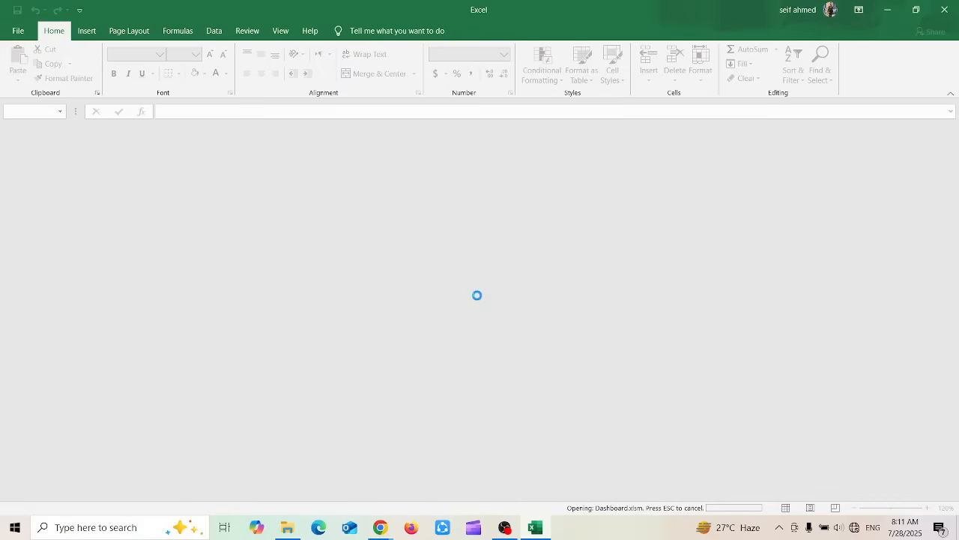
Check on the Calculation sheet that the March Return on Investment cell H10 can be edited, leaving its formula as it is
{"action": "left_click", "coordinate": [313, 247]}
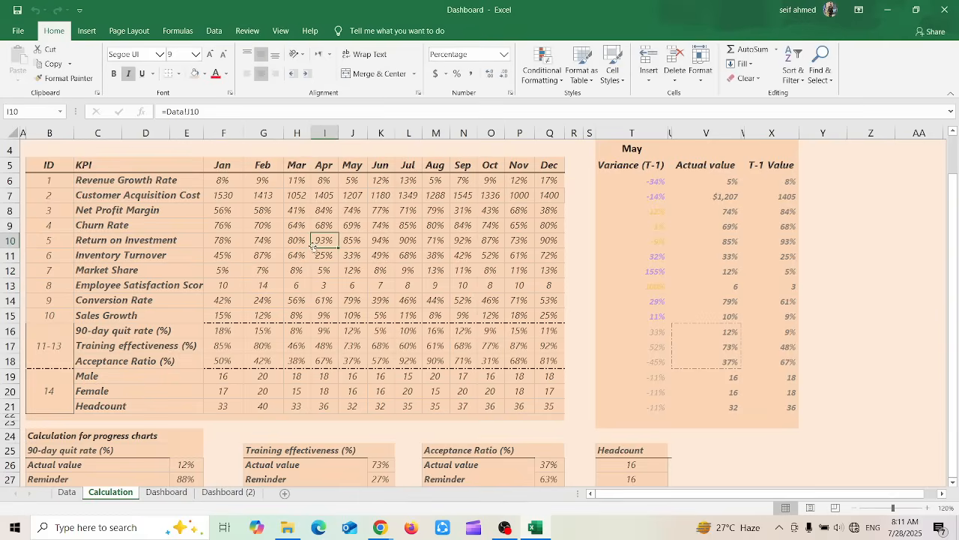
{"action": "double_click", "coordinate": [294, 240]}
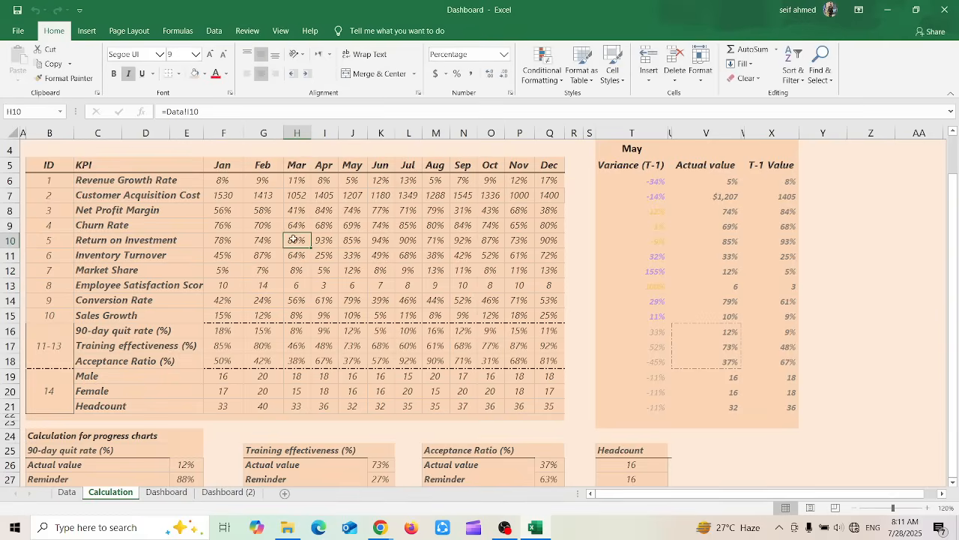
{"action": "left_click", "coordinate": [319, 283]}
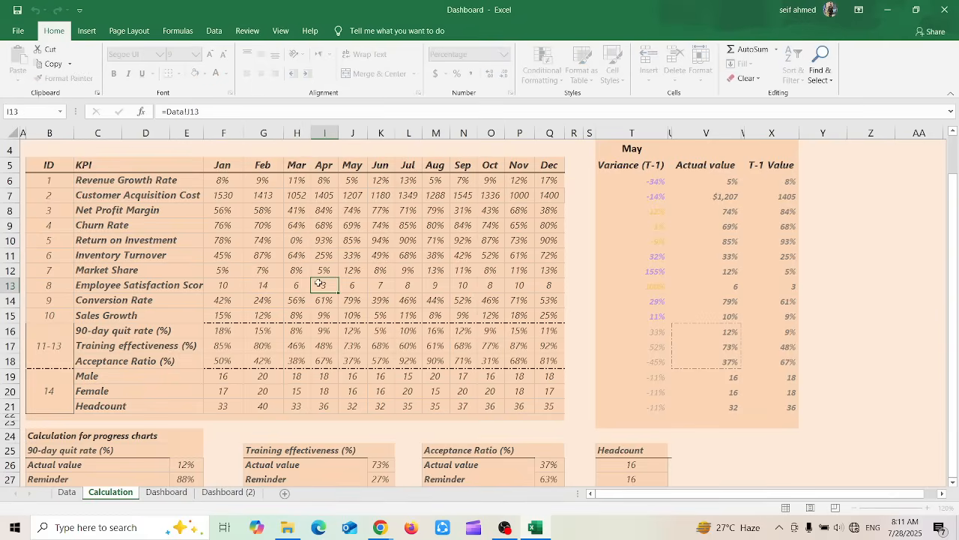
{"action": "left_click", "coordinate": [297, 241]}
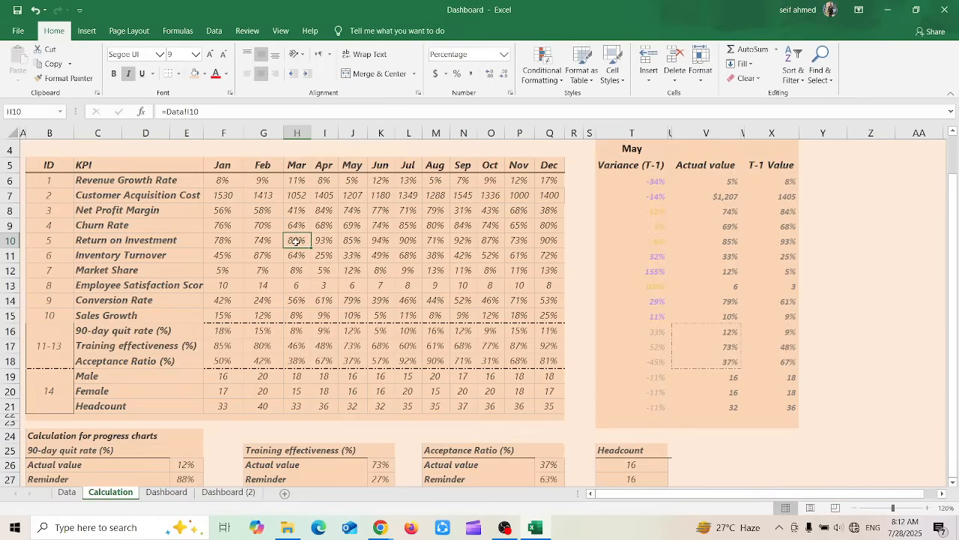
Examine the account and product information and the options for sending feedback
{"action": "left_click", "coordinate": [18, 31]}
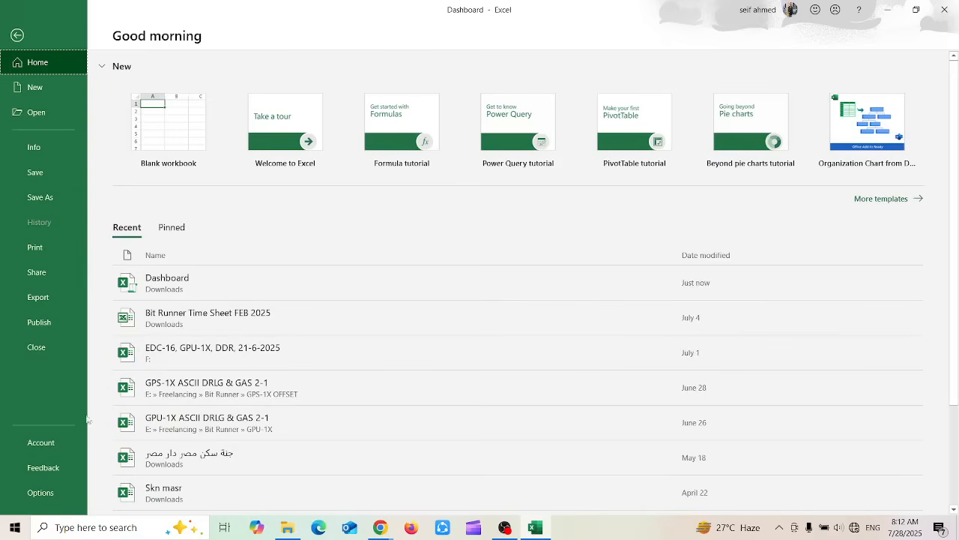
{"action": "left_click", "coordinate": [56, 442]}
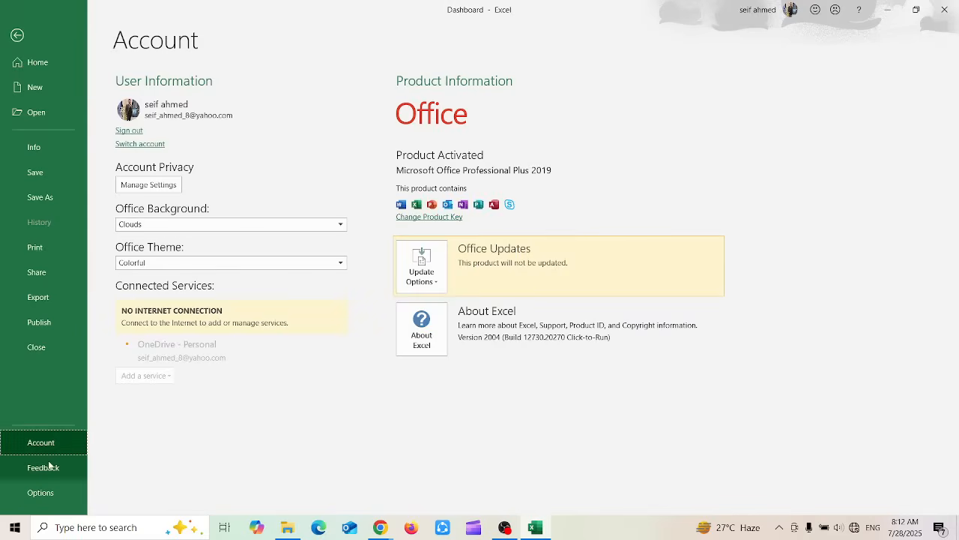
{"action": "left_click", "coordinate": [49, 466]}
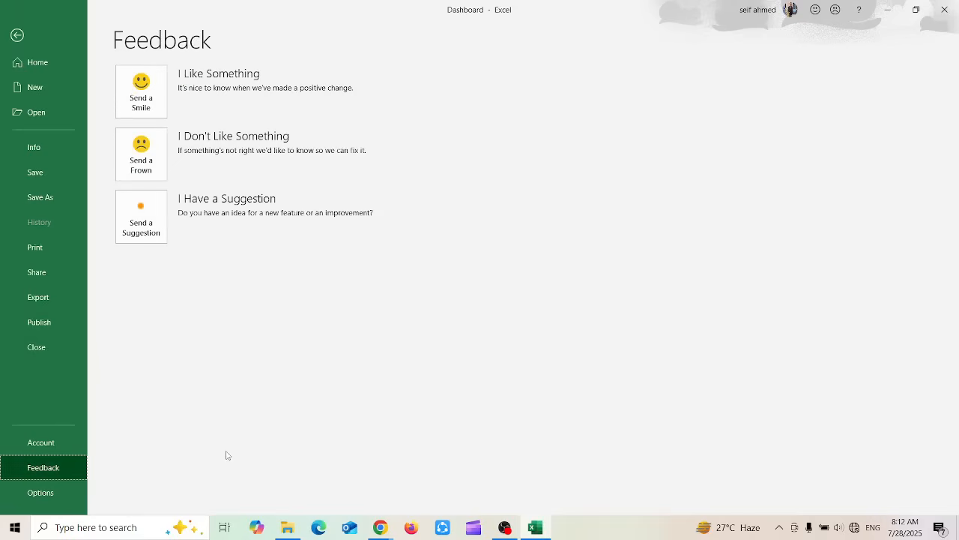
Examine the General, Formulas, Data and Proofing categories of the Excel options
{"action": "left_click", "coordinate": [35, 500]}
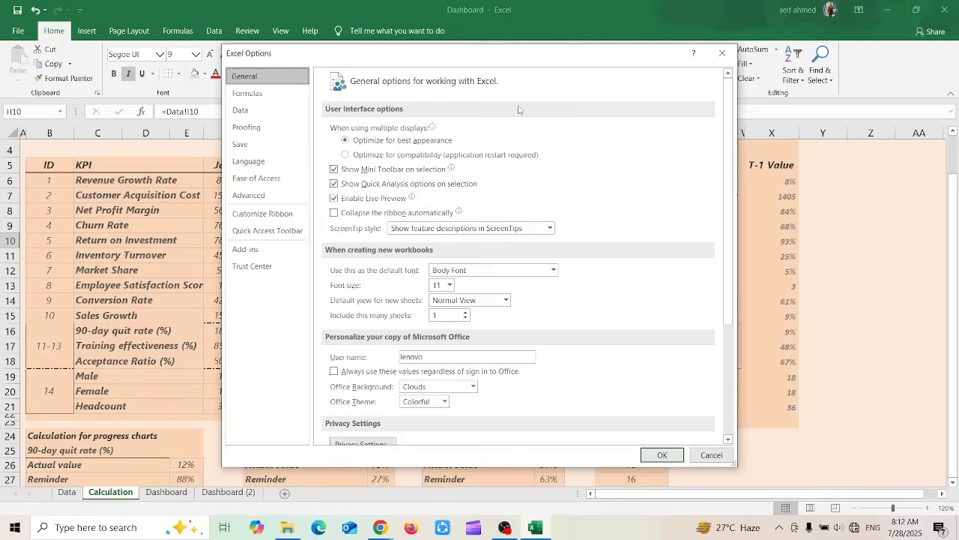
{"action": "mouse_move", "coordinate": [725, 143]}
{"action": "left_mouse_down"}
{"action": "mouse_move", "coordinate": [721, 336]}
{"action": "mouse_move", "coordinate": [711, 325]}
{"action": "mouse_move", "coordinate": [713, 89]}
{"action": "mouse_move", "coordinate": [717, 109]}
{"action": "left_mouse_up"}
{"action": "left_click", "coordinate": [296, 91]}
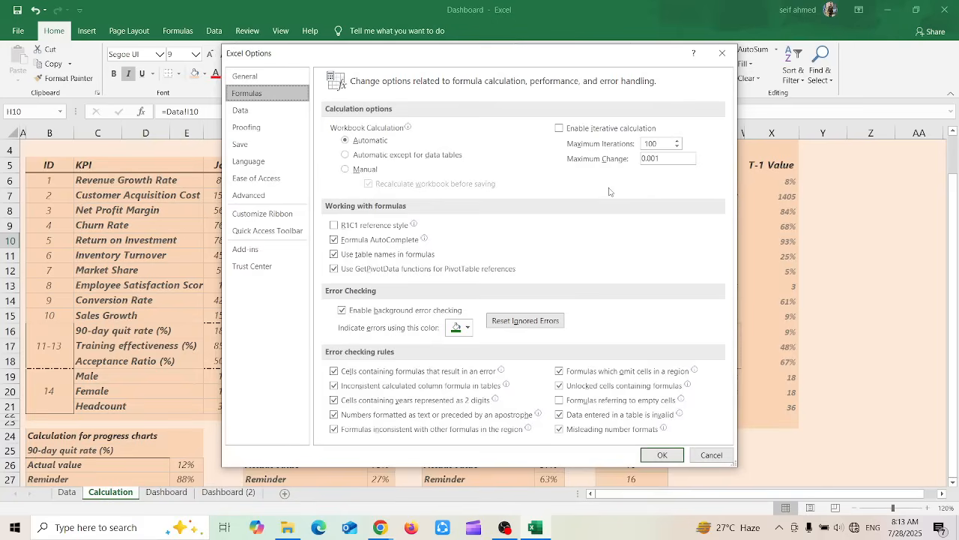
{"action": "left_click", "coordinate": [273, 114]}
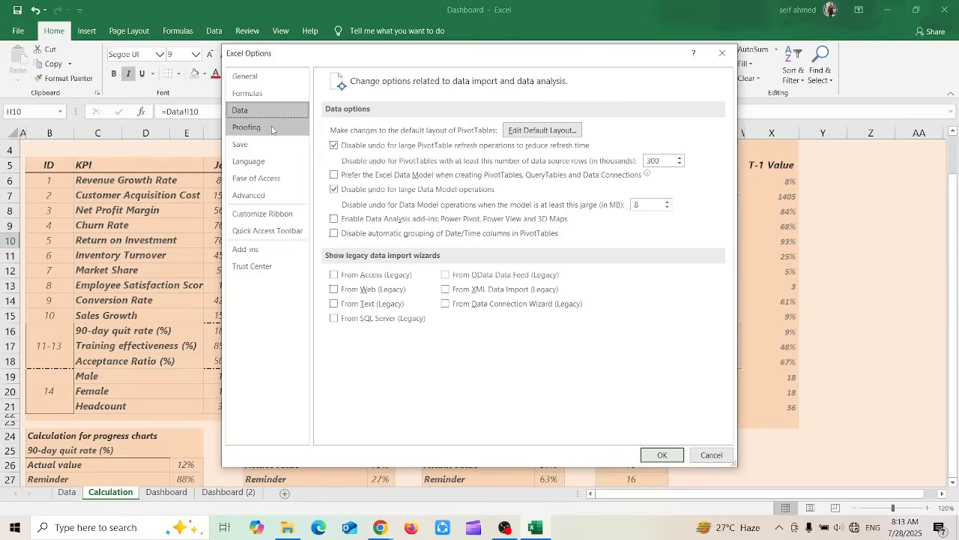
{"action": "left_click", "coordinate": [272, 128]}
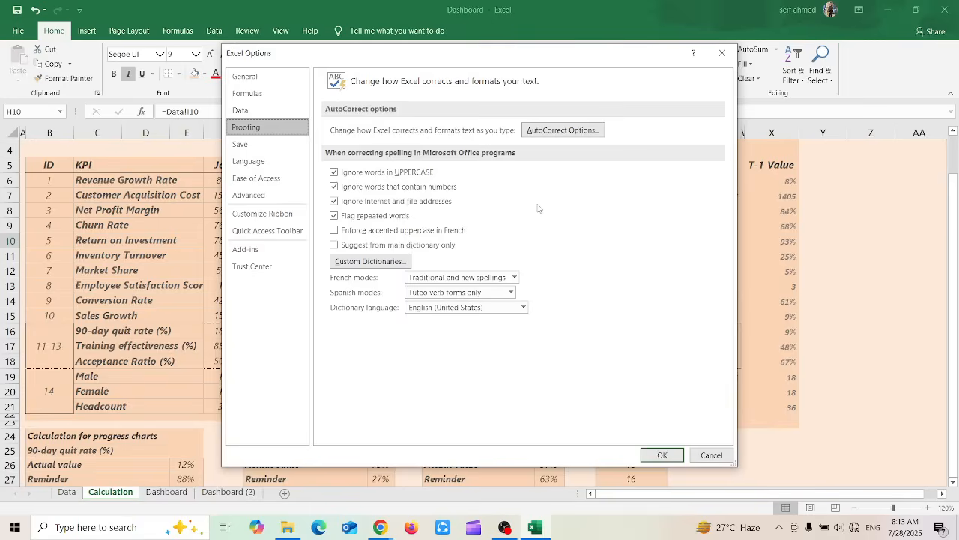
Examine the Save, Language, Ease of Access and Advanced categories of the Excel options, and cancel without changing any setting
{"action": "left_click", "coordinate": [267, 149]}
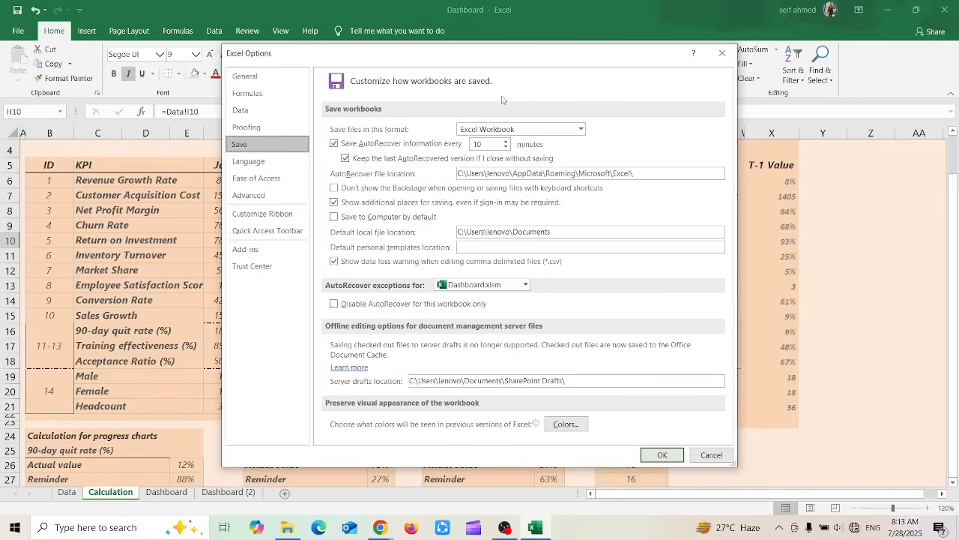
{"action": "left_click", "coordinate": [290, 159]}
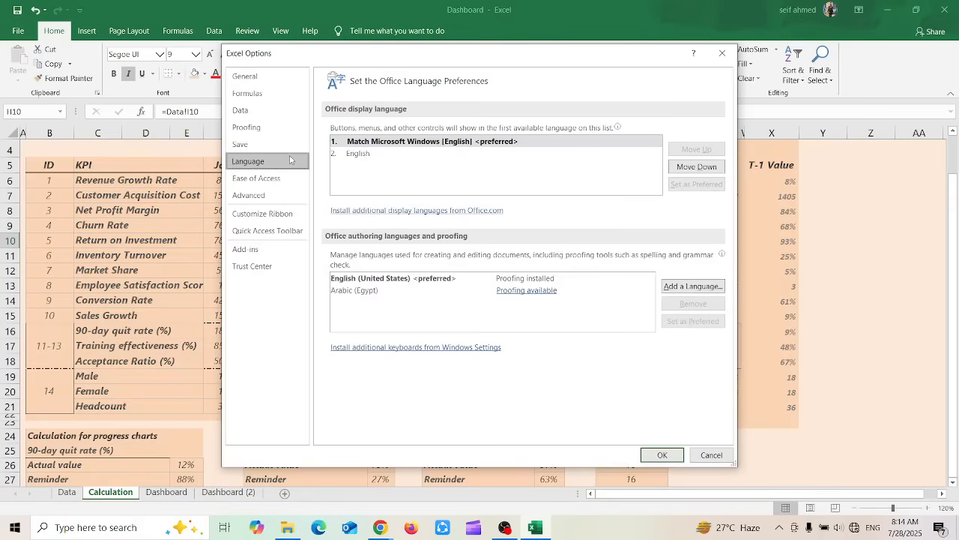
{"action": "left_click", "coordinate": [274, 181]}
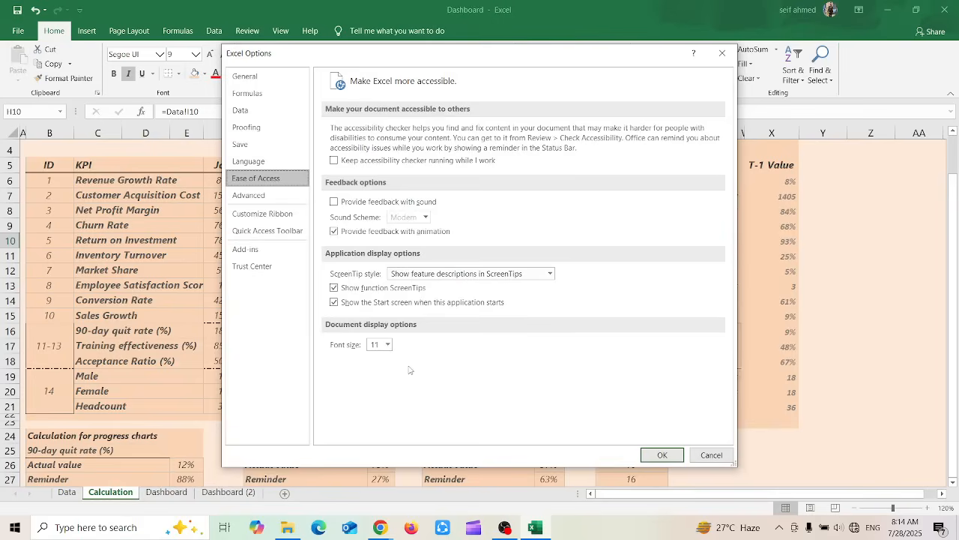
{"action": "left_click", "coordinate": [241, 196]}
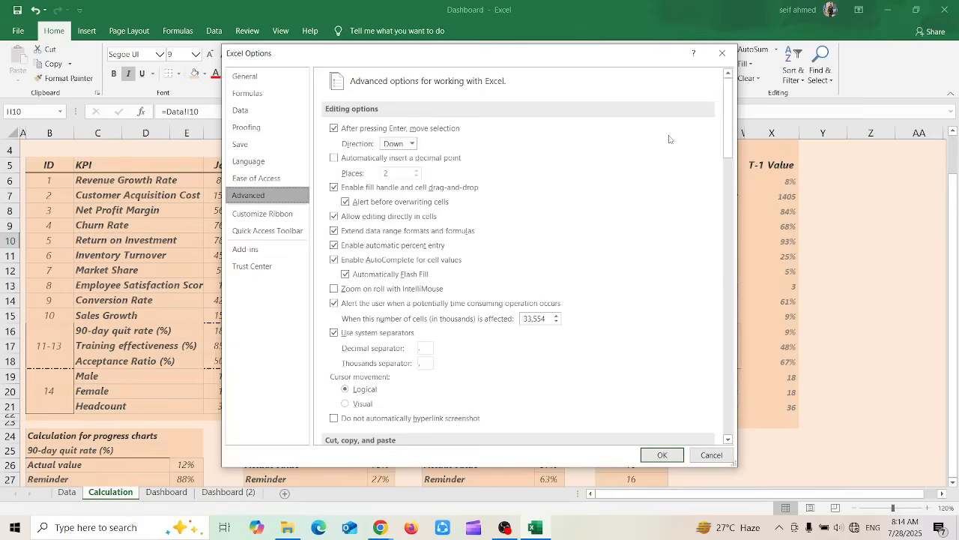
{"action": "left_click_drag", "start_coordinate": [725, 126], "coordinate": [731, 172]}
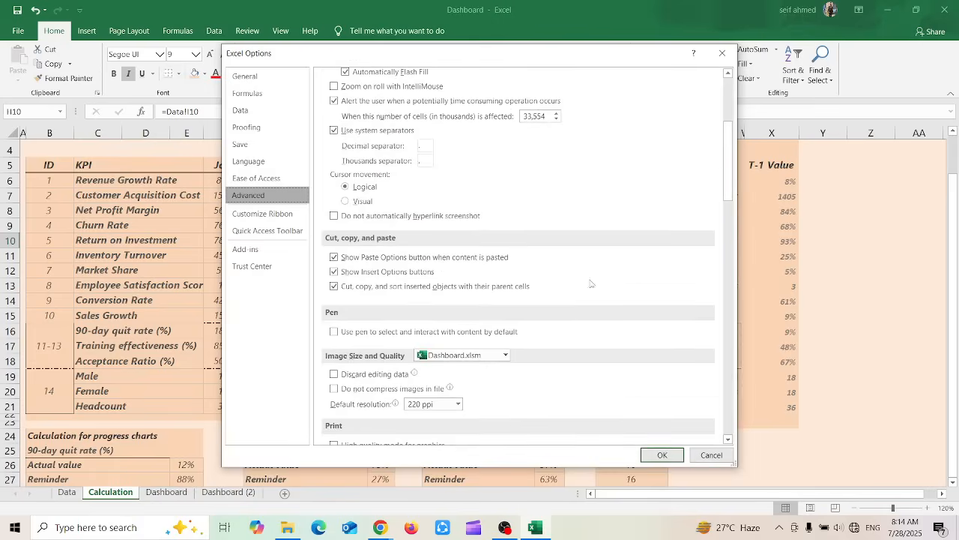
{"action": "left_click_drag", "start_coordinate": [726, 162], "coordinate": [726, 437]}
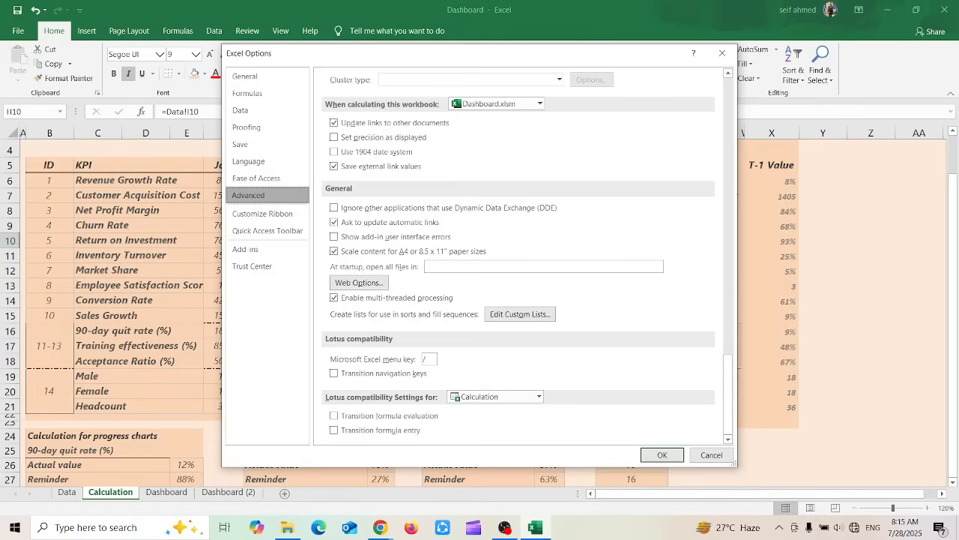
{"action": "left_click", "coordinate": [711, 455]}
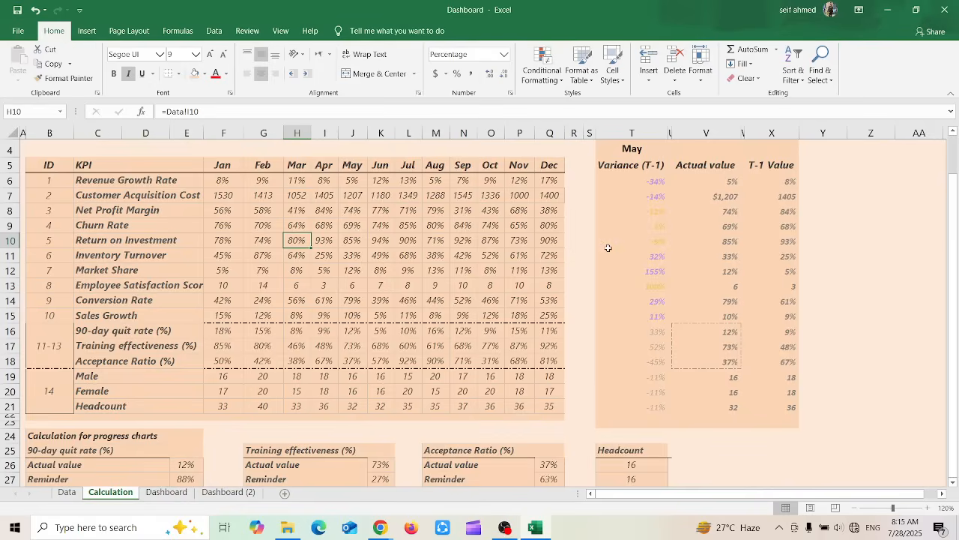
Cut the Headcount heading from cell T25, paste it into X25, and undo the move
{"action": "left_click", "coordinate": [616, 452]}
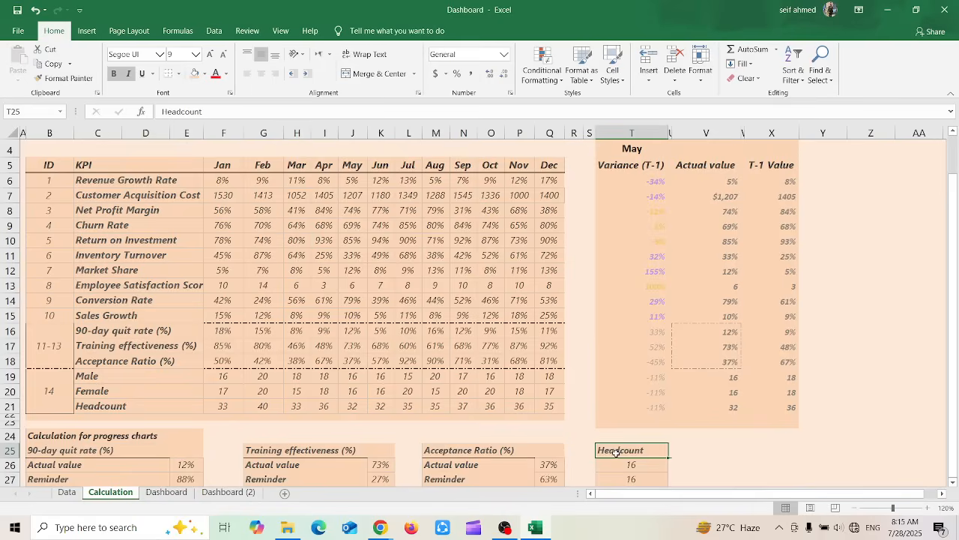
{"action": "left_click", "coordinate": [51, 49]}
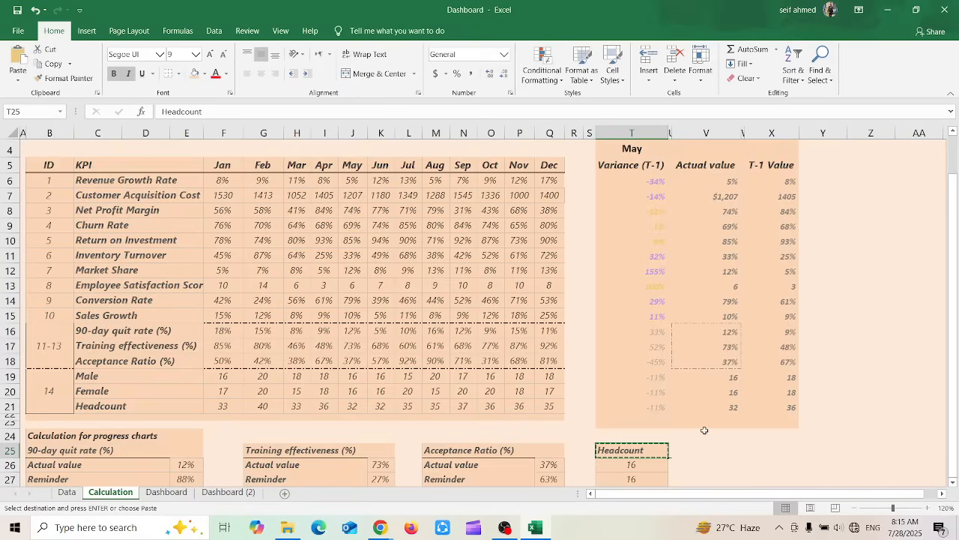
{"action": "left_click", "coordinate": [749, 445]}
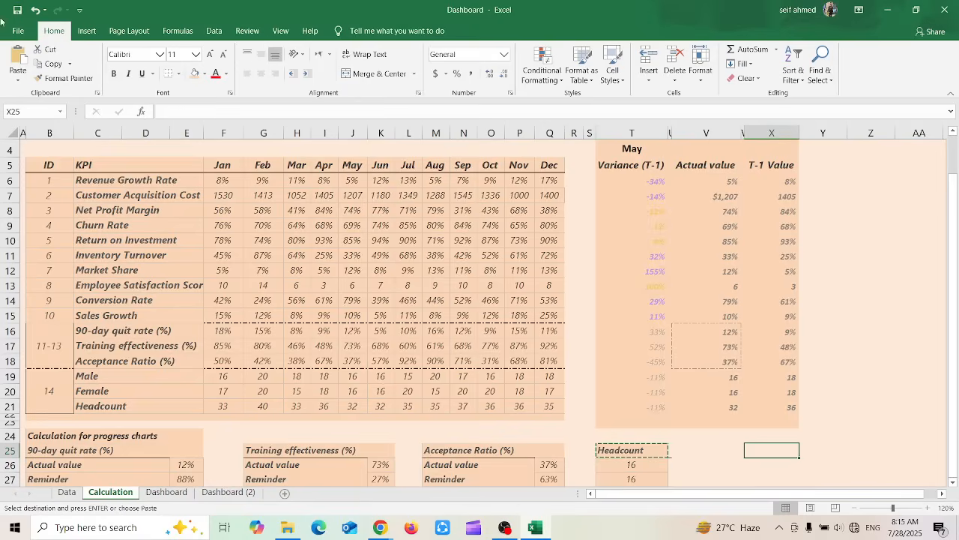
{"action": "left_click", "coordinate": [16, 55]}
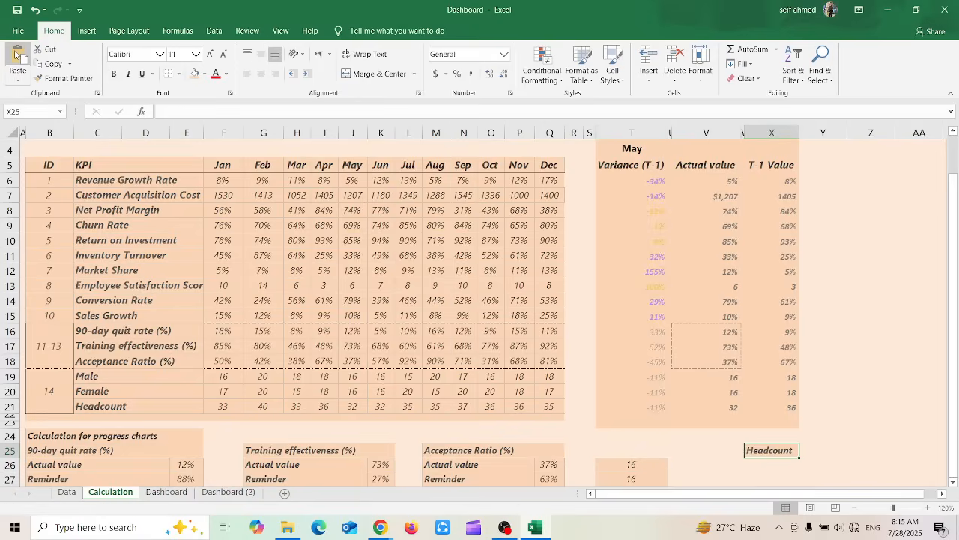
{"action": "key", "text": "ctrl+z"}
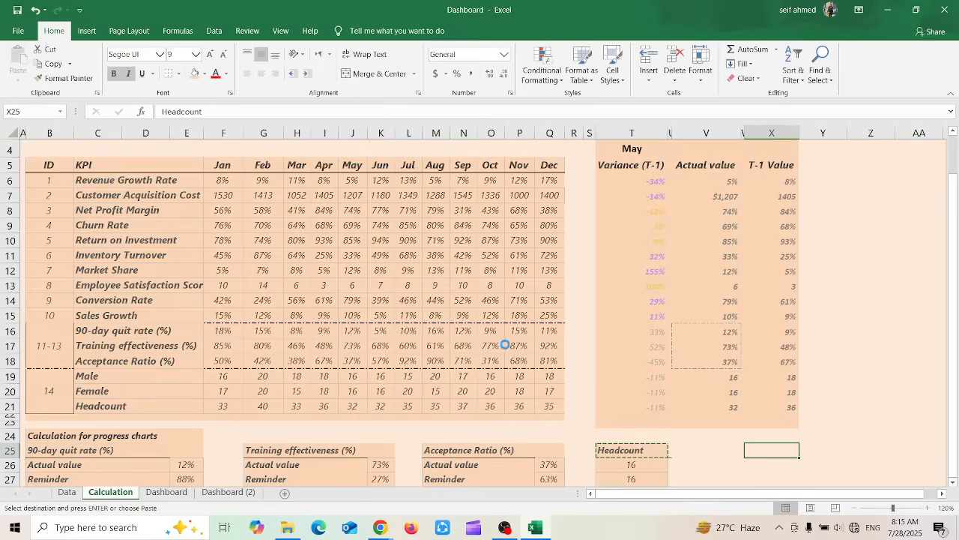
Repeat the cut and paste of the Headcount heading from T25 to X25, and undo it again
{"action": "left_click", "coordinate": [626, 445]}
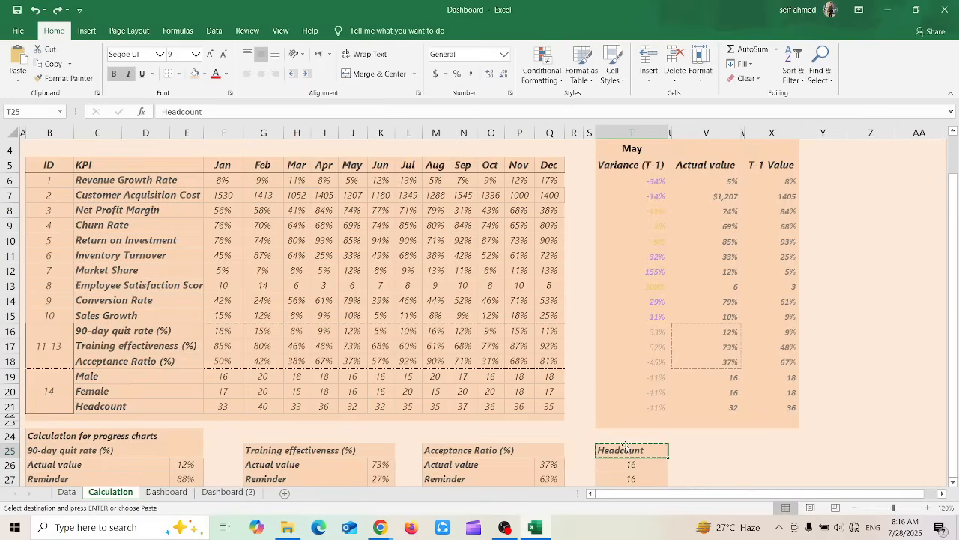
{"action": "left_click", "coordinate": [772, 457]}
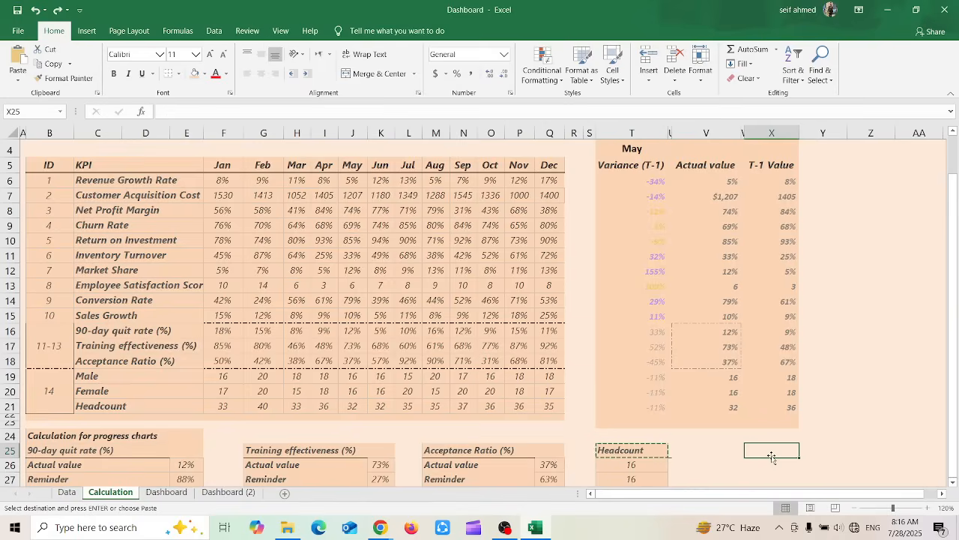
{"action": "type", "text": "Headcount"}
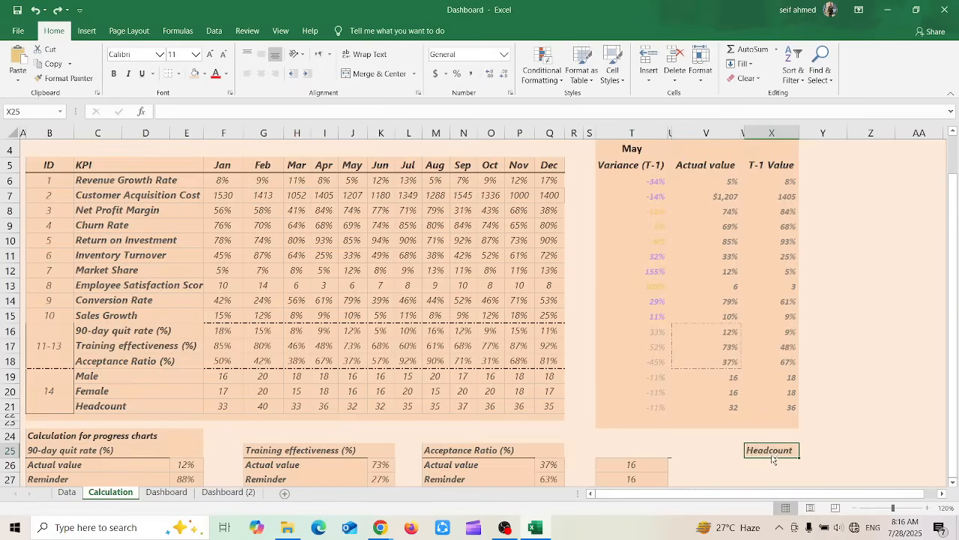
{"action": "key", "text": "ctrl+z"}
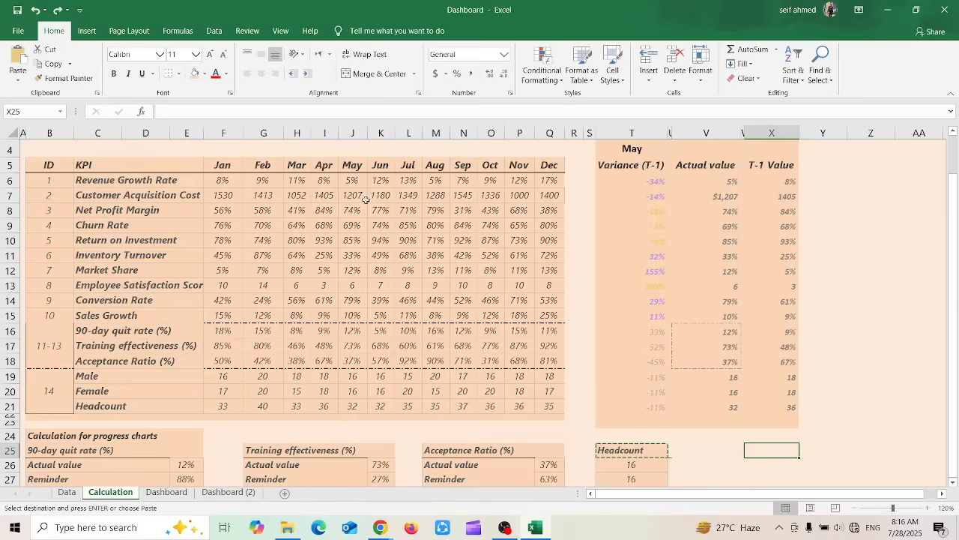
Copy the Headcount heading from cell T25, paste it into X25, and remove the pasted copy
{"action": "left_click", "coordinate": [641, 453]}
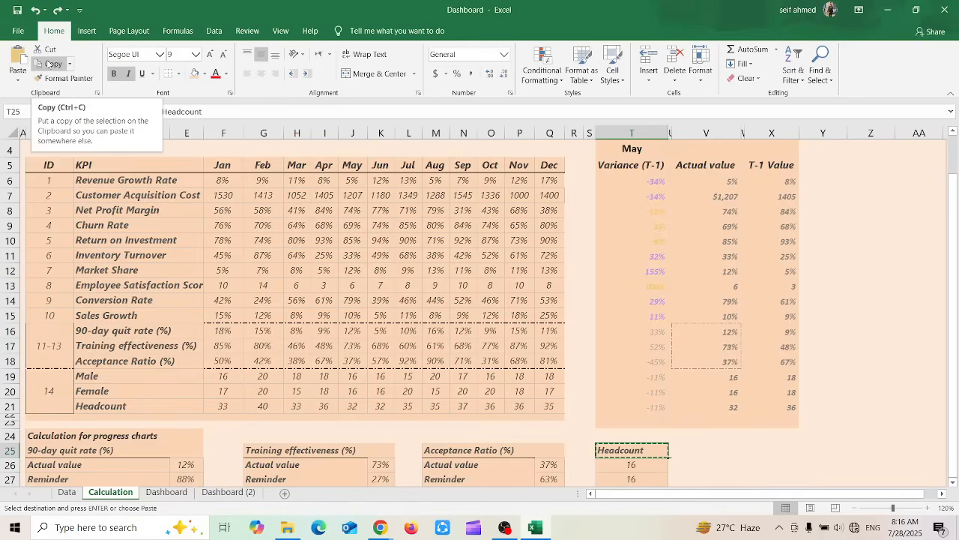
{"action": "left_click", "coordinate": [759, 450]}
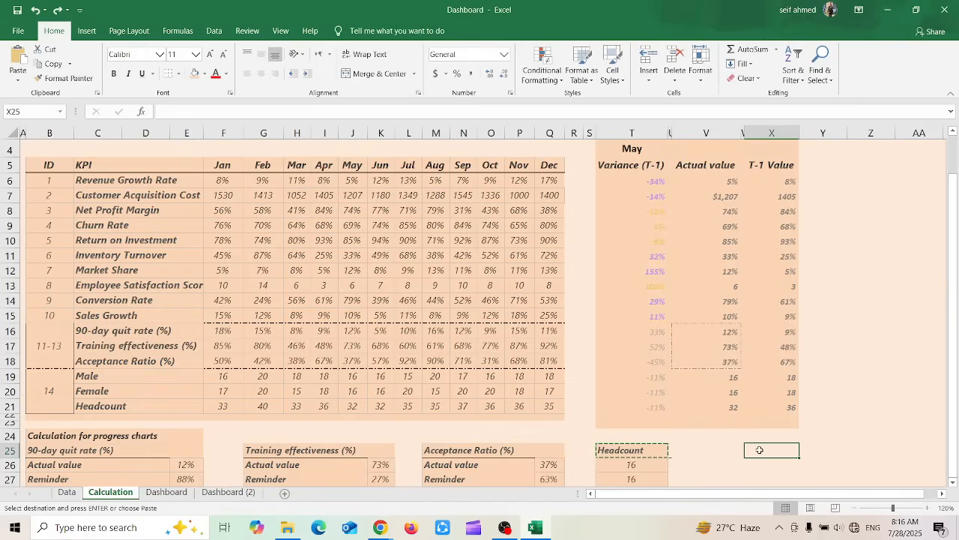
{"action": "left_click", "coordinate": [21, 57]}
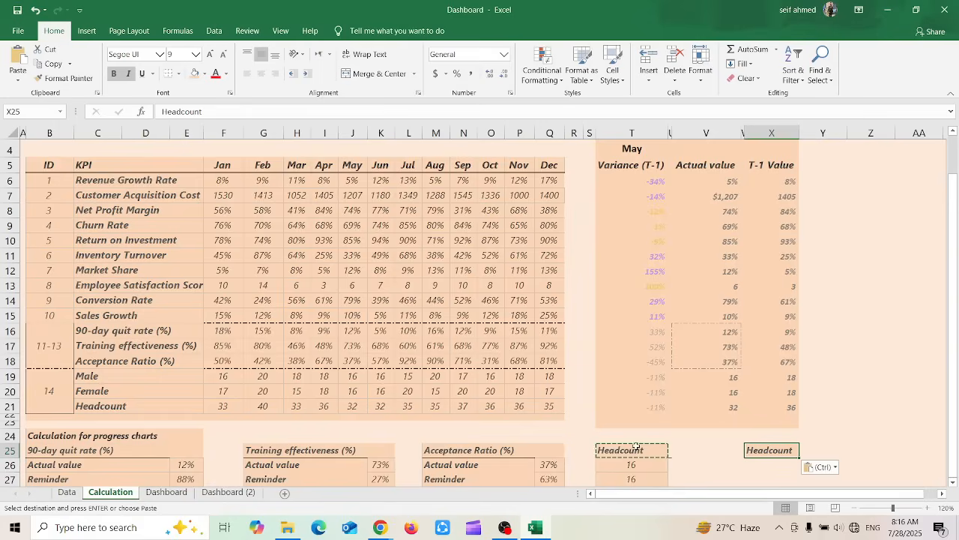
{"action": "key", "text": "Delete"}
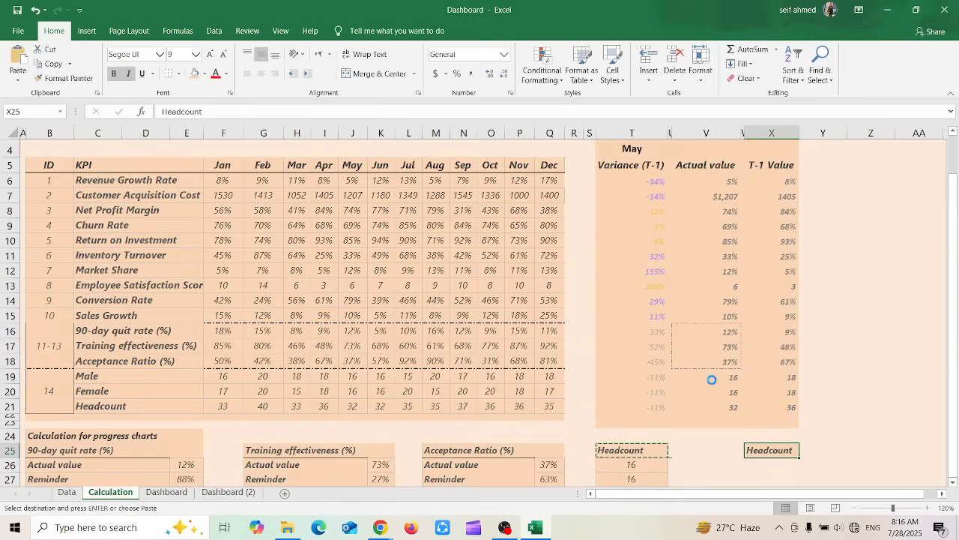
Paste the copied Headcount heading from T25 into X25 again, and remove the pasted text
{"action": "left_click", "coordinate": [630, 448]}
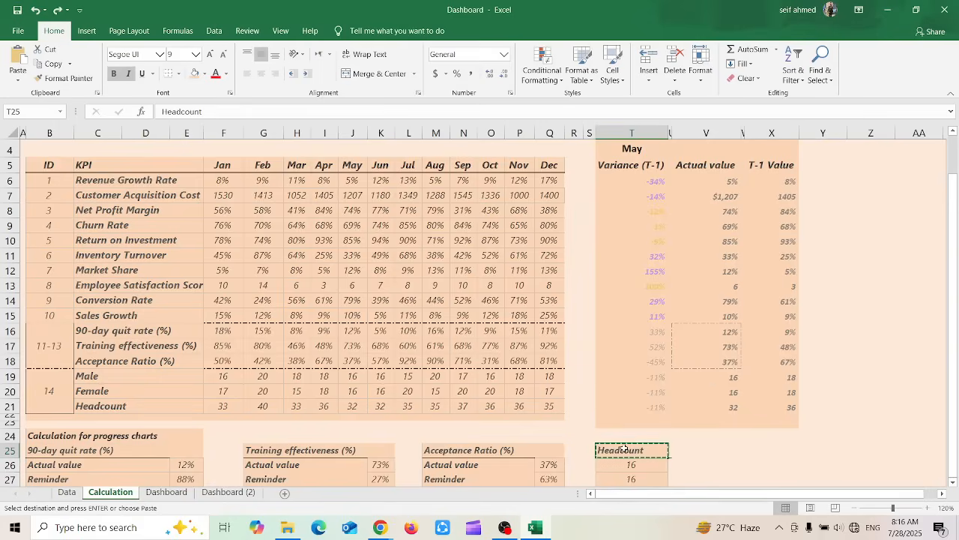
{"action": "left_click", "coordinate": [774, 446]}
{"action": "type", "text": "Headcount"}
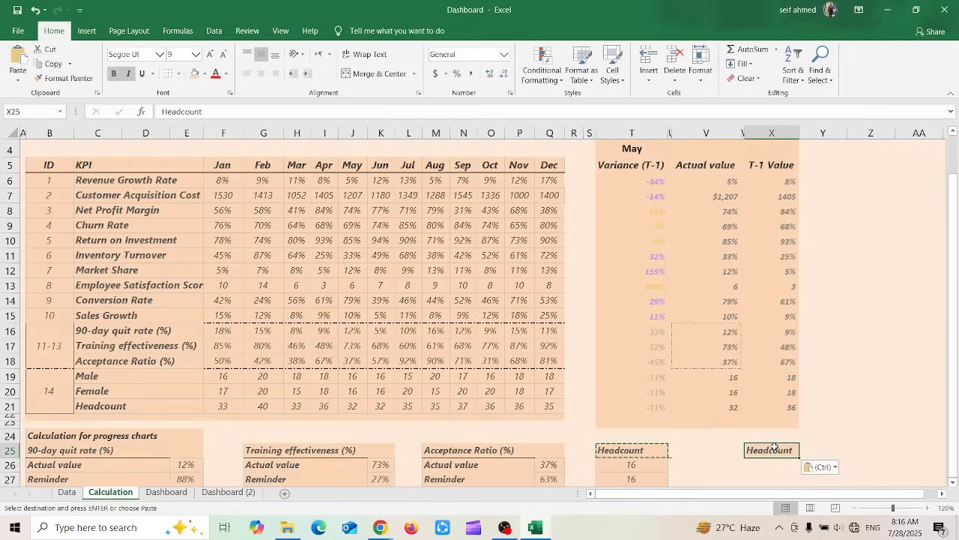
{"action": "key", "text": "ctrl+z"}
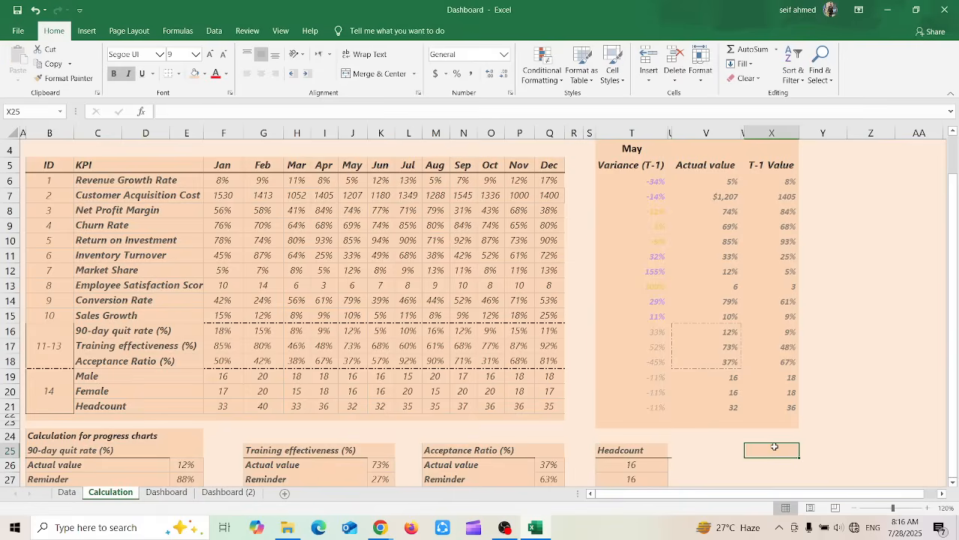
Copy the formatting of the Headcount heading in T25 onto cell T26 with Format Painter
{"action": "left_click", "coordinate": [623, 450]}
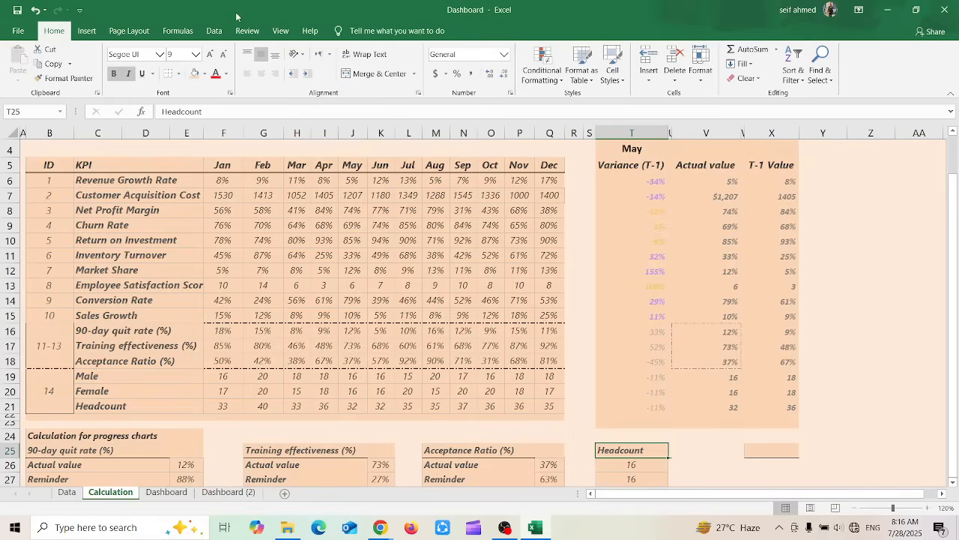
{"action": "left_click", "coordinate": [649, 466]}
{"action": "left_click", "coordinate": [645, 451]}
{"action": "left_click", "coordinate": [61, 78]}
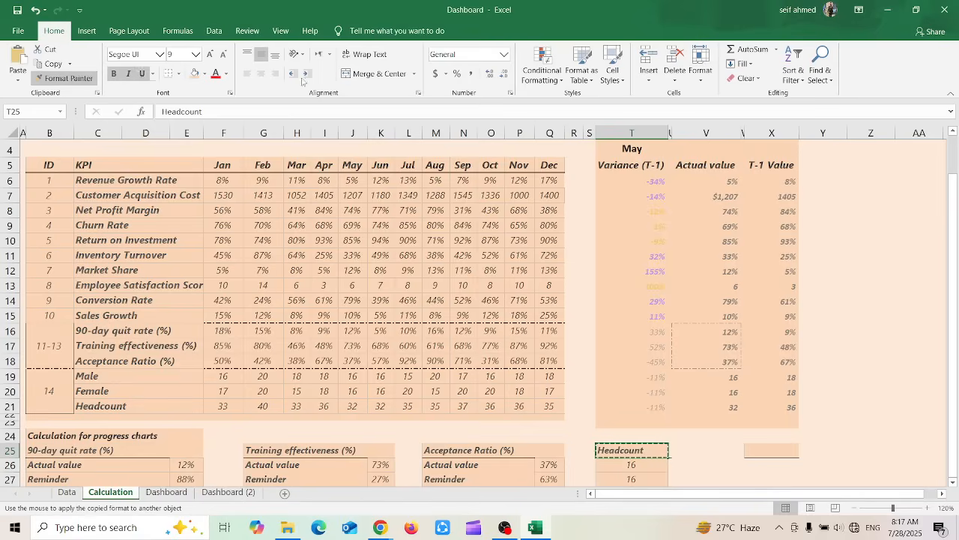
{"action": "left_click", "coordinate": [646, 466]}
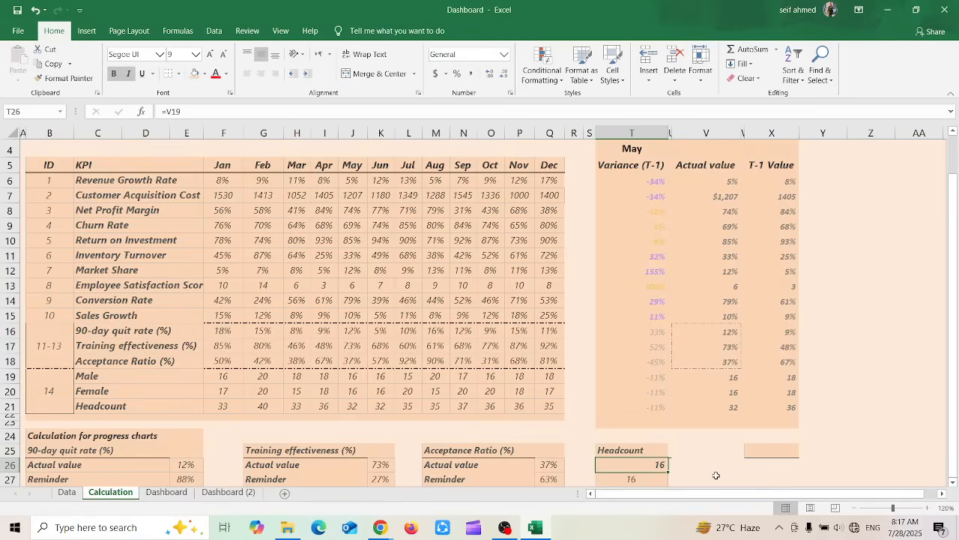
{"action": "left_click", "coordinate": [680, 464]}
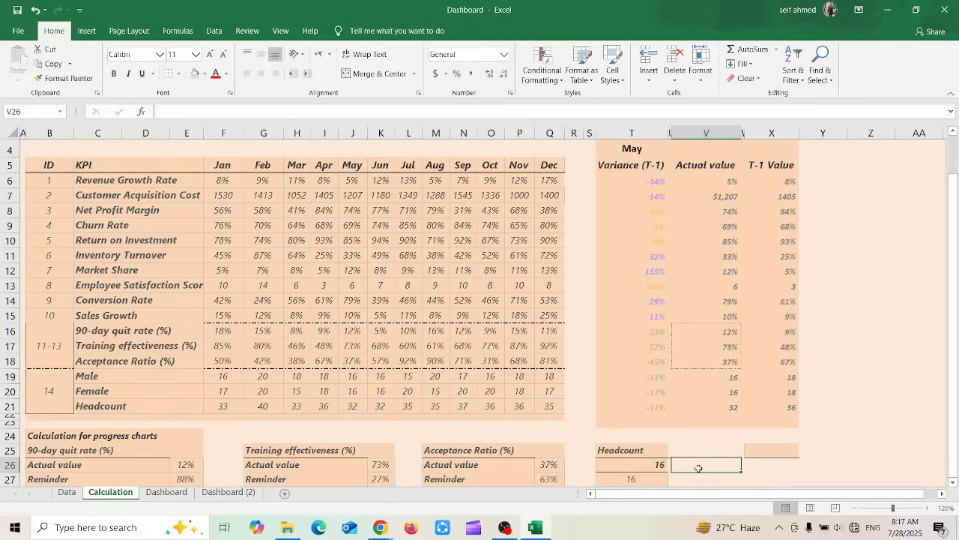
Copy the Headcount heading in T25, and set the font of cell U25 to Monotype Corsiva
{"action": "left_click", "coordinate": [659, 450]}
{"action": "key", "text": "ctrl+c"}
{"action": "left_click", "coordinate": [669, 451]}
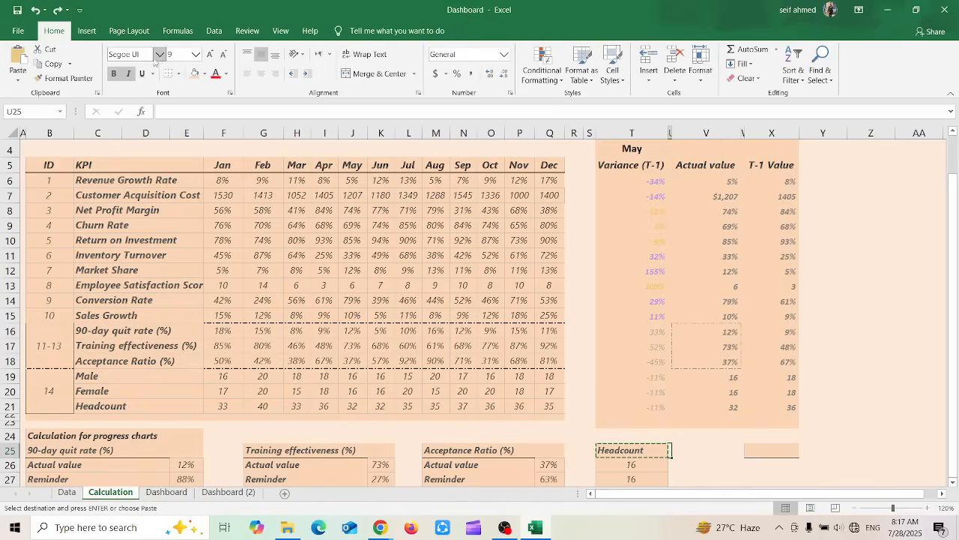
{"action": "left_click", "coordinate": [159, 56]}
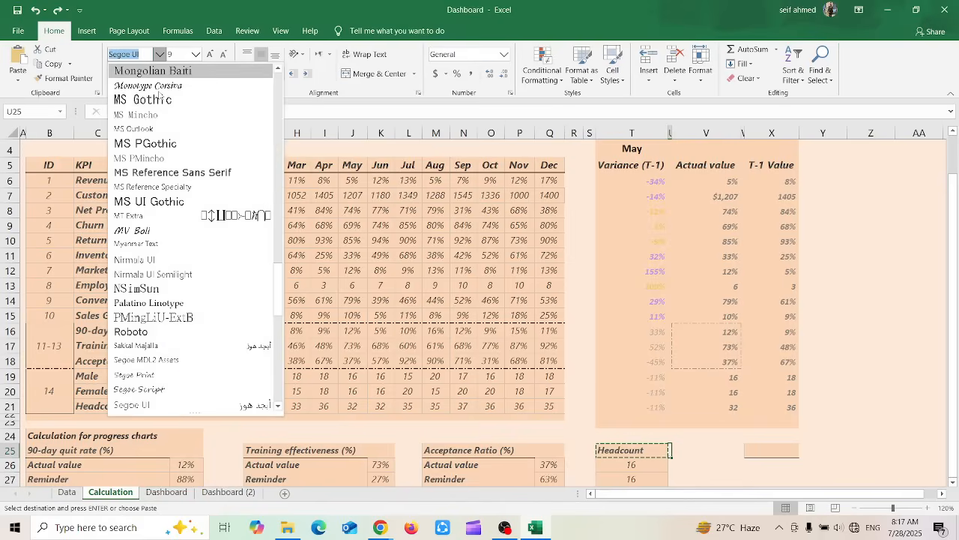
{"action": "left_click", "coordinate": [163, 85]}
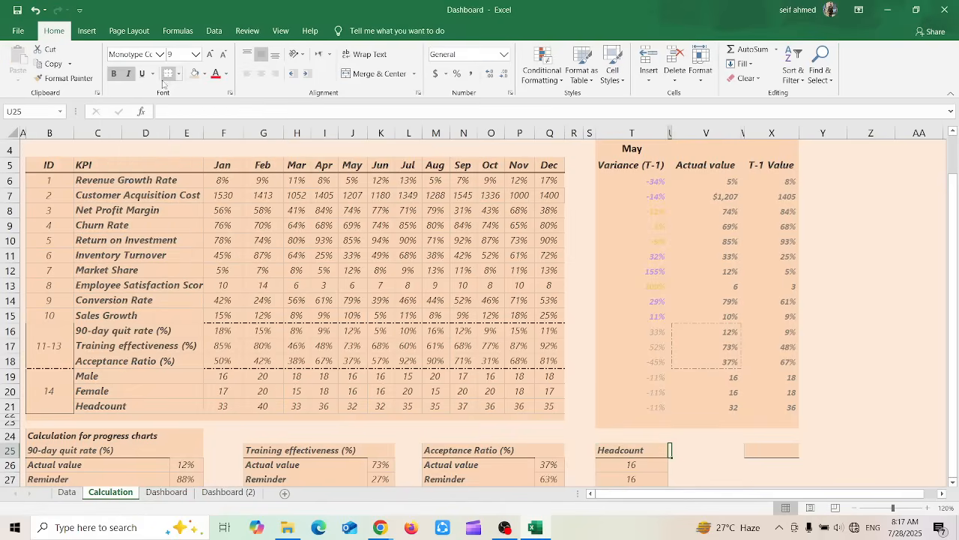
Change the font of the Headcount heading in T25 to MS PGothic, and undo the font change
{"action": "double_click", "coordinate": [613, 447]}
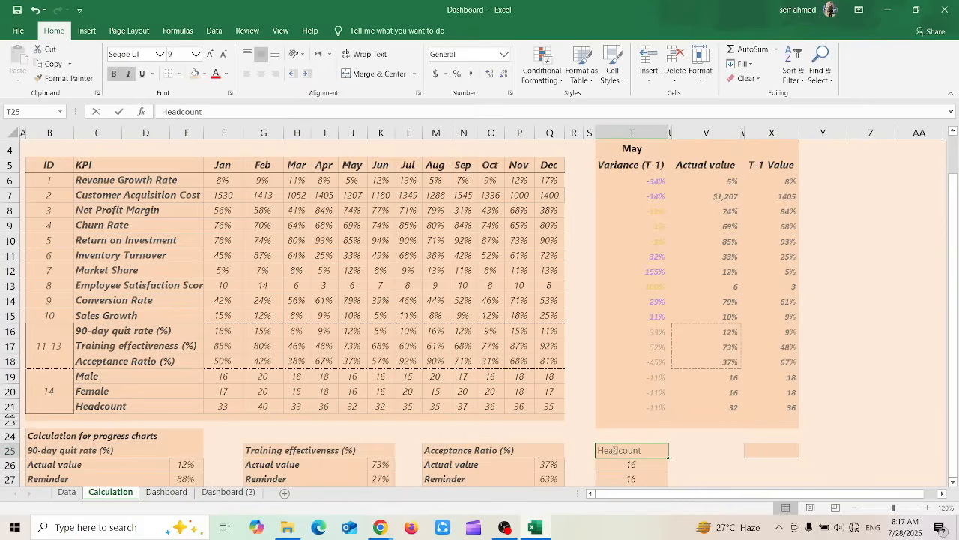
{"action": "key", "text": "Escape"}
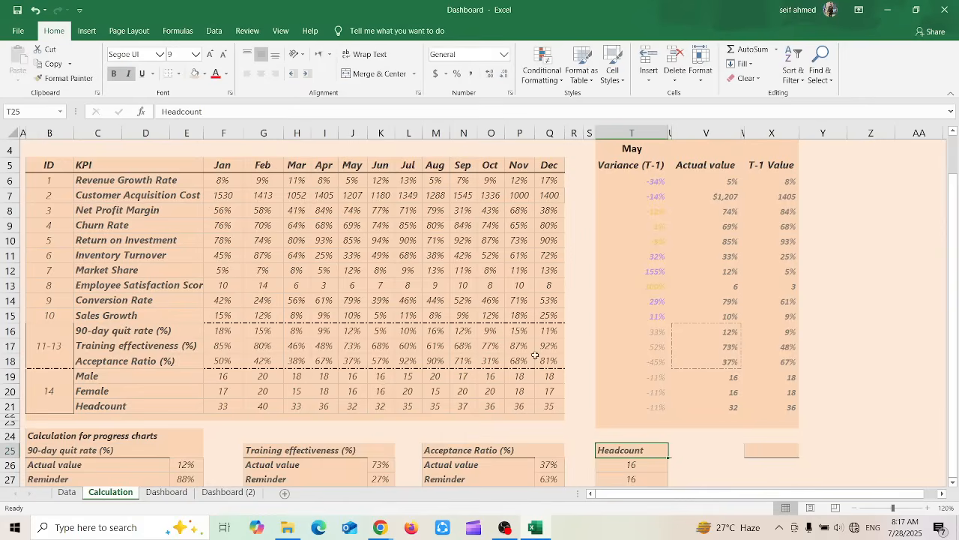
{"action": "left_click", "coordinate": [159, 54]}
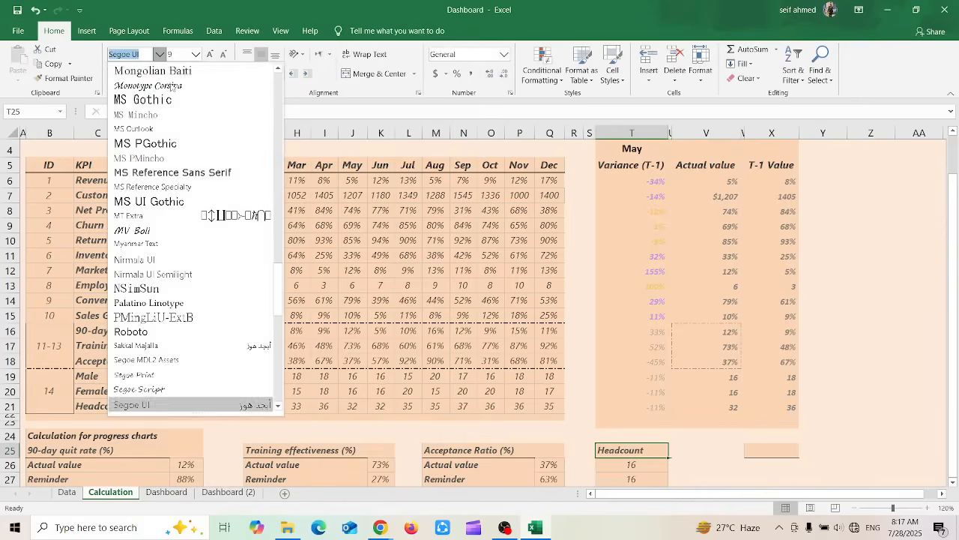
{"action": "left_click", "coordinate": [146, 144]}
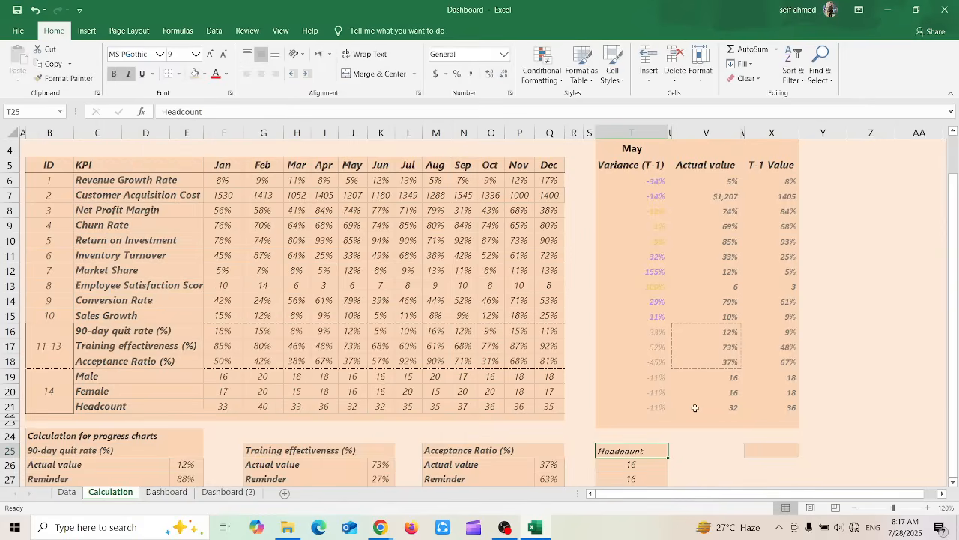
{"action": "key", "text": "ctrl+z"}
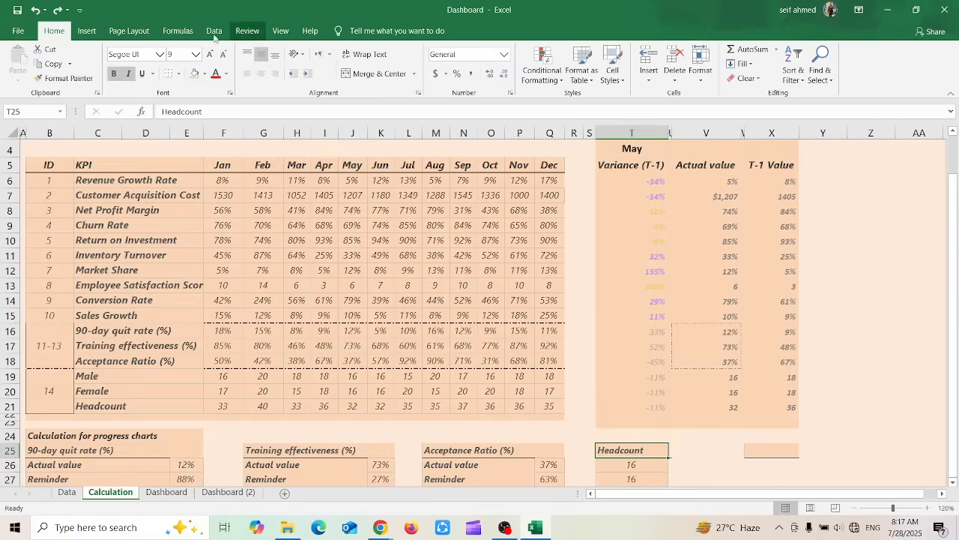
Preview the available font sizes for the Headcount heading in T25, and enlarge its text incrementally to size 18
{"action": "left_click", "coordinate": [195, 55]}
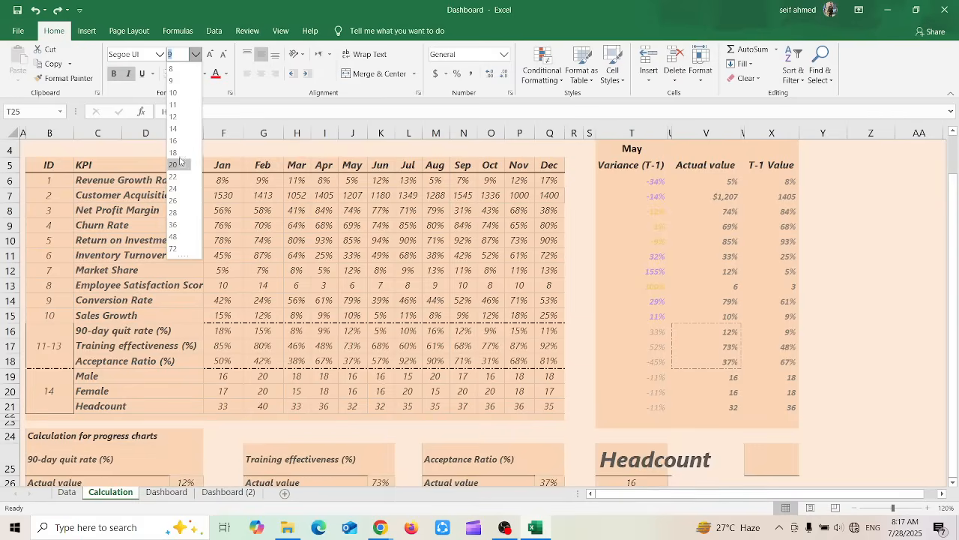
{"action": "left_click", "coordinate": [211, 47]}
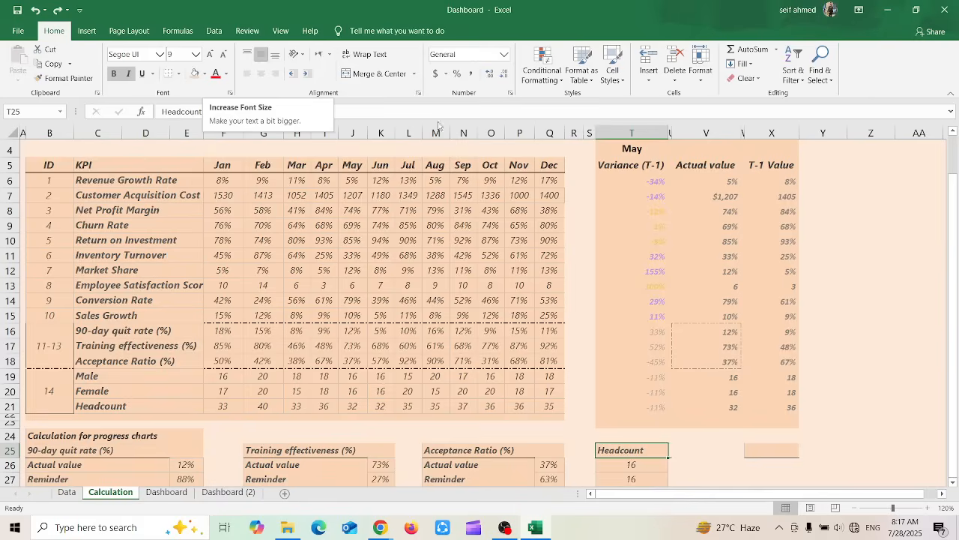
{"action": "left_click", "coordinate": [210, 55]}
{"action": "left_click", "coordinate": [210, 54]}
{"action": "left_click", "coordinate": [210, 56]}
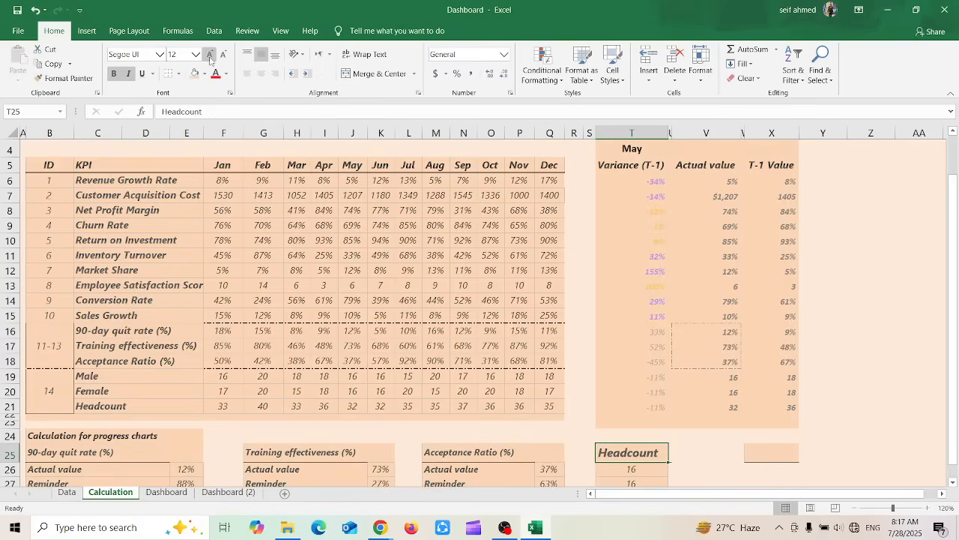
{"action": "left_click", "coordinate": [210, 55]}
{"action": "left_click", "coordinate": [210, 56]}
{"action": "left_click", "coordinate": [209, 57]}
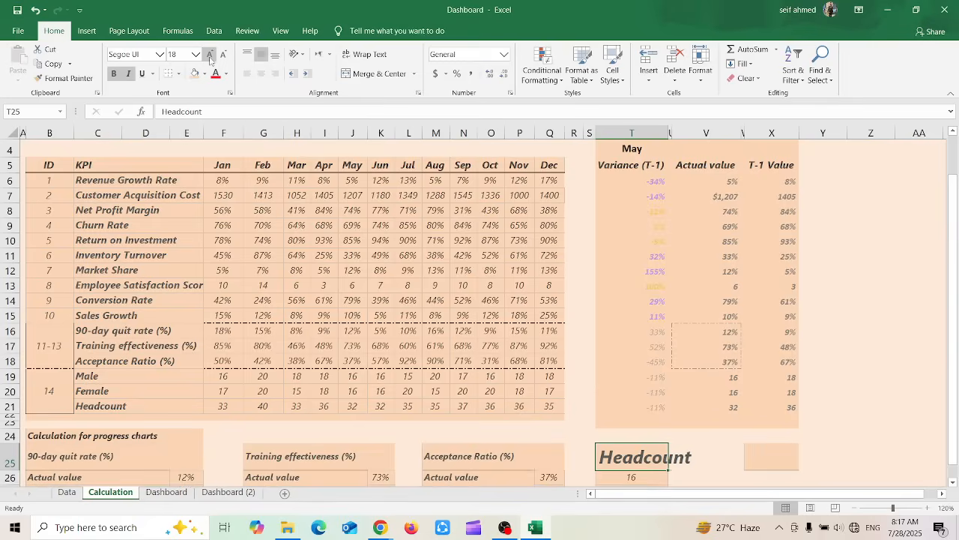
Reduce the font size of the Headcount heading in T25 incrementally to 10
{"action": "left_click", "coordinate": [222, 59]}
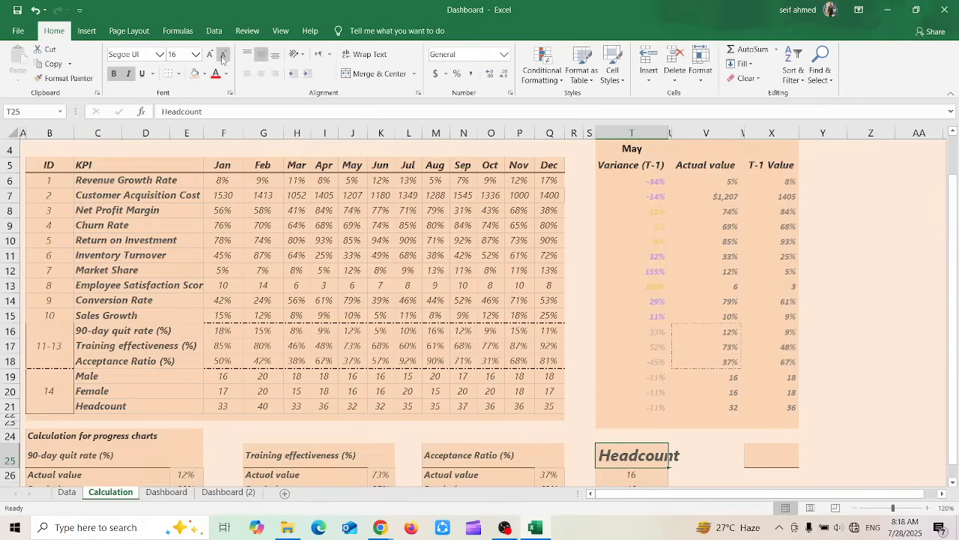
{"action": "left_click", "coordinate": [223, 59]}
{"action": "left_click", "coordinate": [223, 59]}
{"action": "left_click", "coordinate": [223, 59]}
{"action": "left_click", "coordinate": [223, 59]}
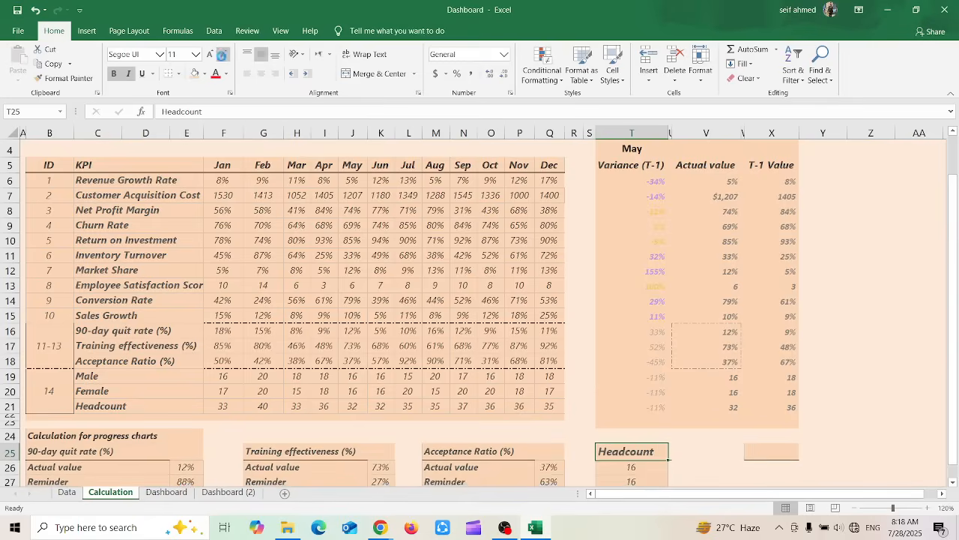
Toggle bold, italic and underline on the Headcount heading in T25, restoring each style after showing its effect
{"action": "left_click", "coordinate": [114, 73]}
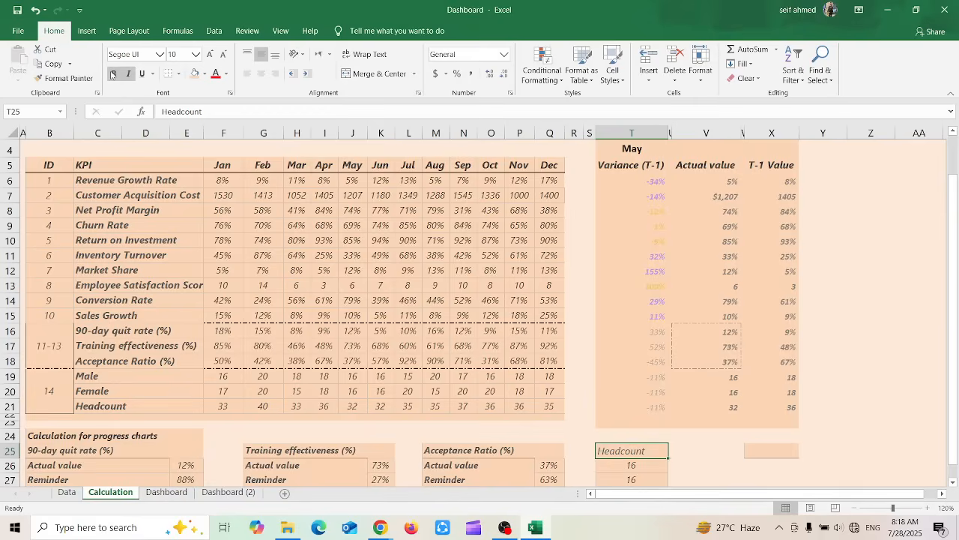
{"action": "left_click", "coordinate": [114, 73]}
{"action": "left_click", "coordinate": [126, 79]}
{"action": "left_click", "coordinate": [126, 79]}
{"action": "left_click", "coordinate": [140, 78]}
{"action": "left_click", "coordinate": [140, 78]}
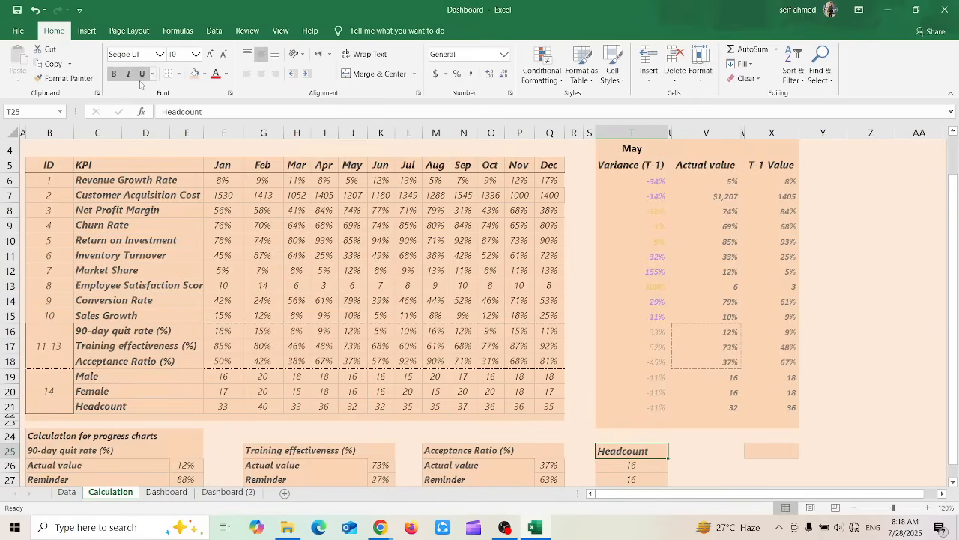
Look through the border options, and apply a bottom border to the empty cell Y17
{"action": "left_click", "coordinate": [179, 75]}
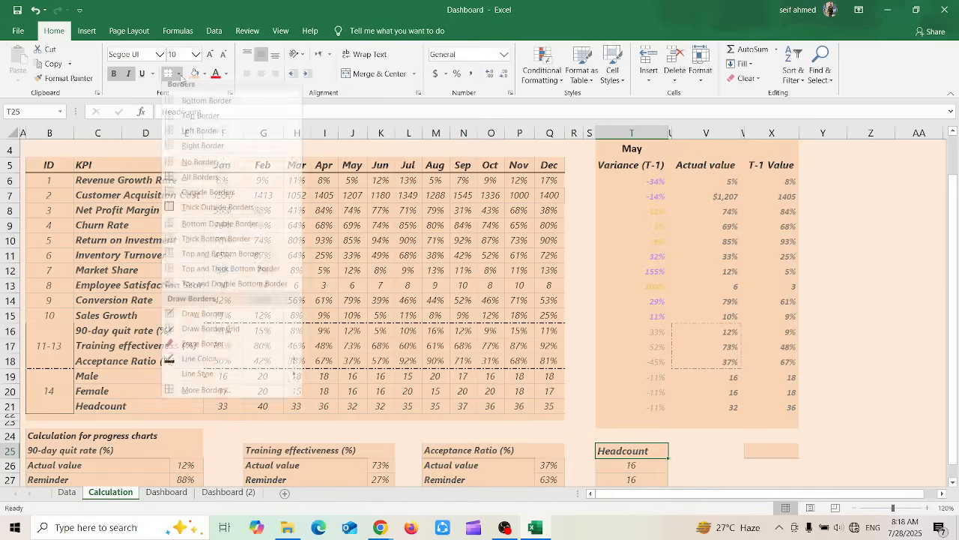
{"action": "left_click", "coordinate": [697, 448]}
{"action": "left_click", "coordinate": [846, 341]}
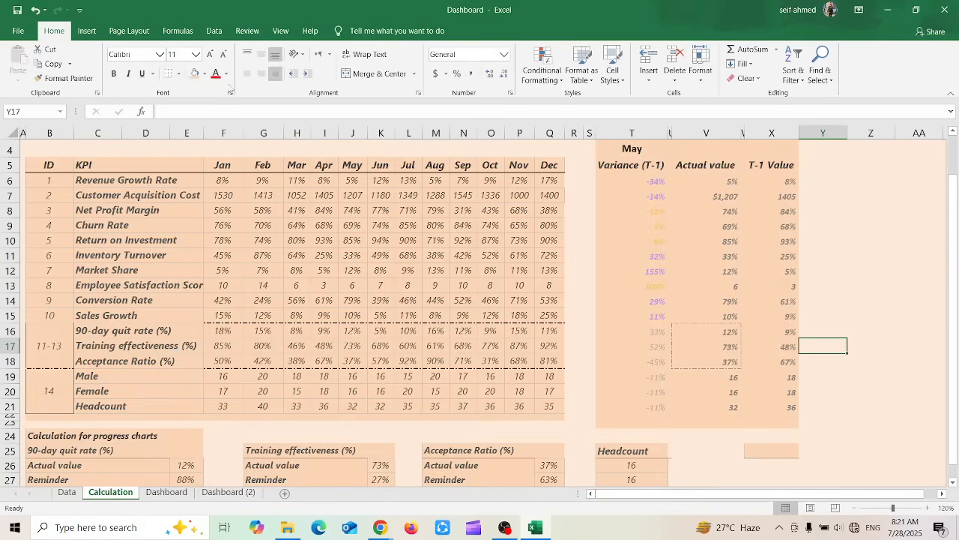
{"action": "left_click", "coordinate": [178, 73]}
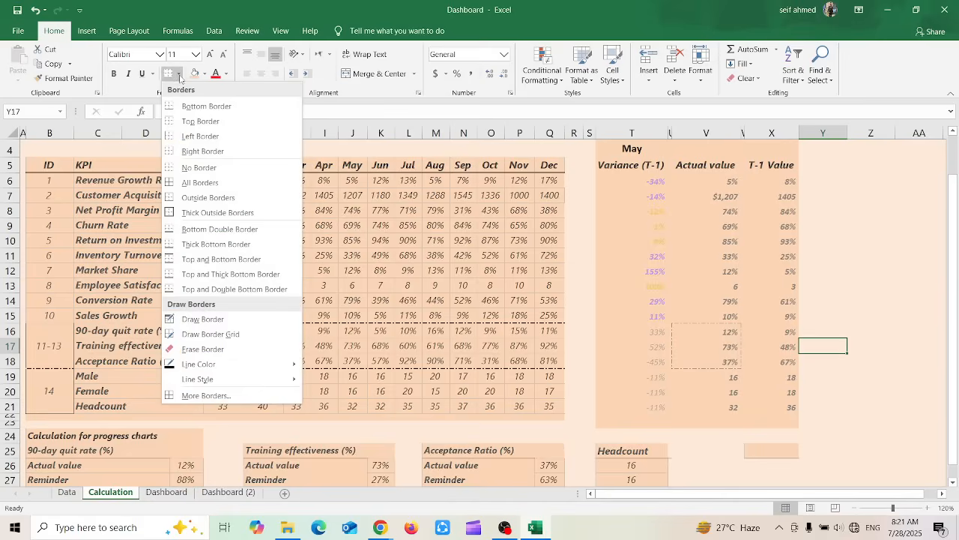
{"action": "left_click", "coordinate": [236, 108]}
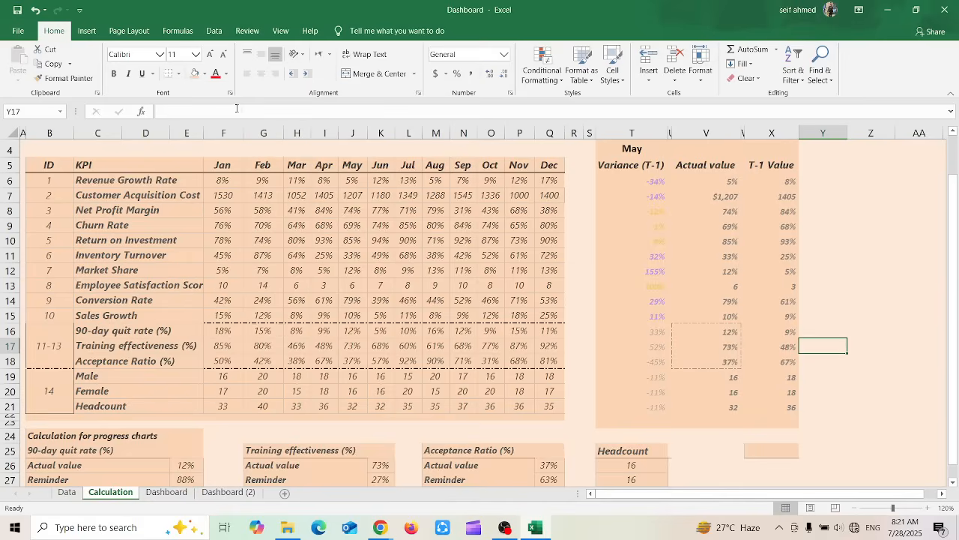
{"action": "left_click", "coordinate": [829, 400]}
Apply the No Border option to cell Y17
{"action": "left_click", "coordinate": [841, 349]}
{"action": "left_click", "coordinate": [179, 74]}
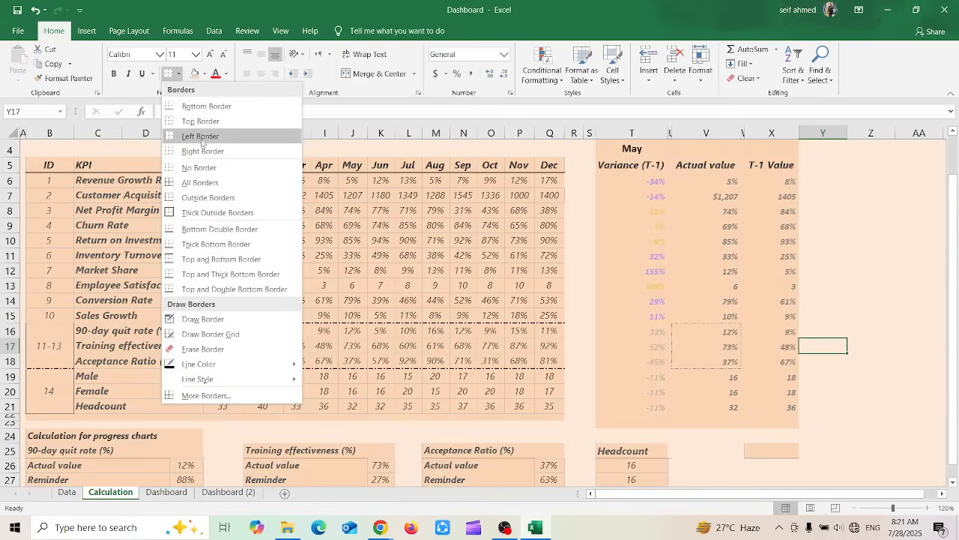
{"action": "left_click", "coordinate": [198, 167]}
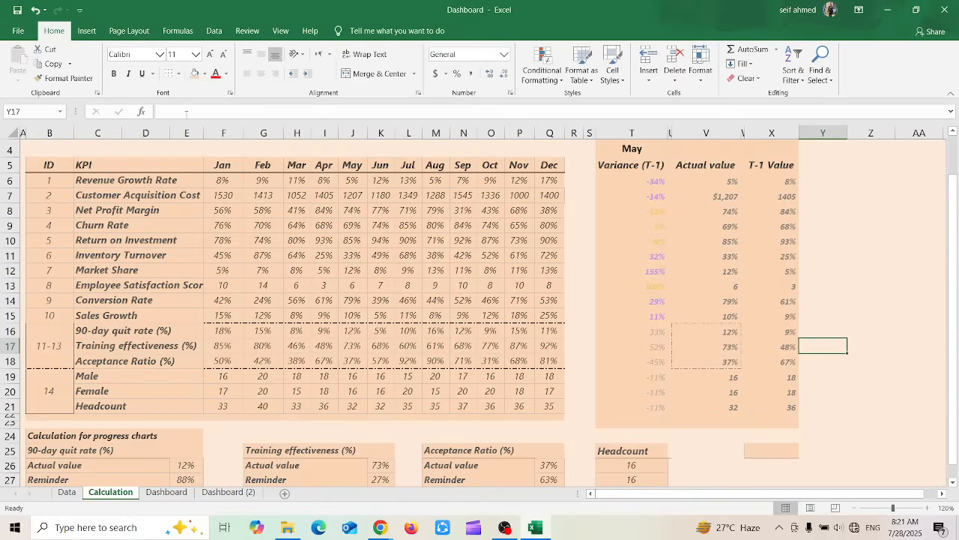
Apply All Borders to cell Y17, and deselect the cell to check its outline
{"action": "left_click", "coordinate": [178, 74]}
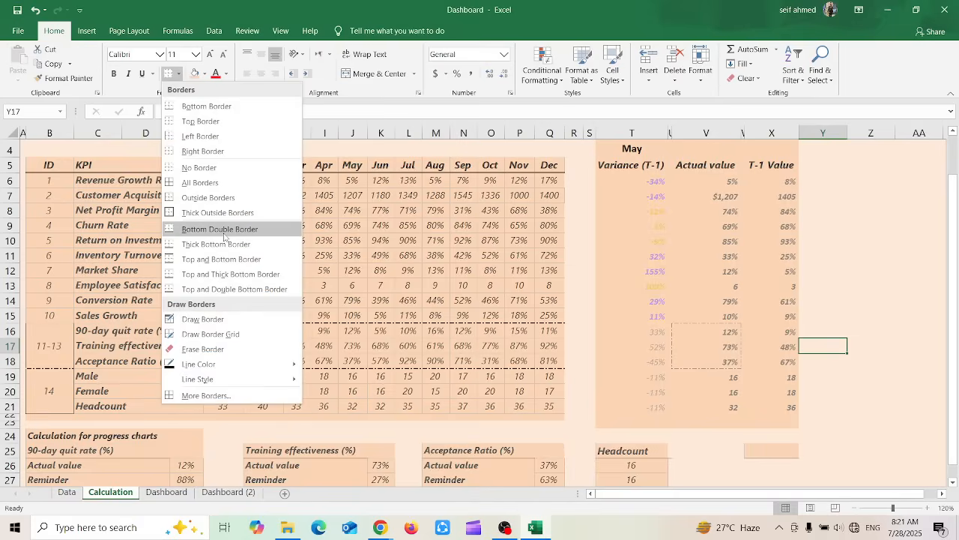
{"action": "left_click", "coordinate": [208, 186]}
{"action": "left_click", "coordinate": [837, 364]}
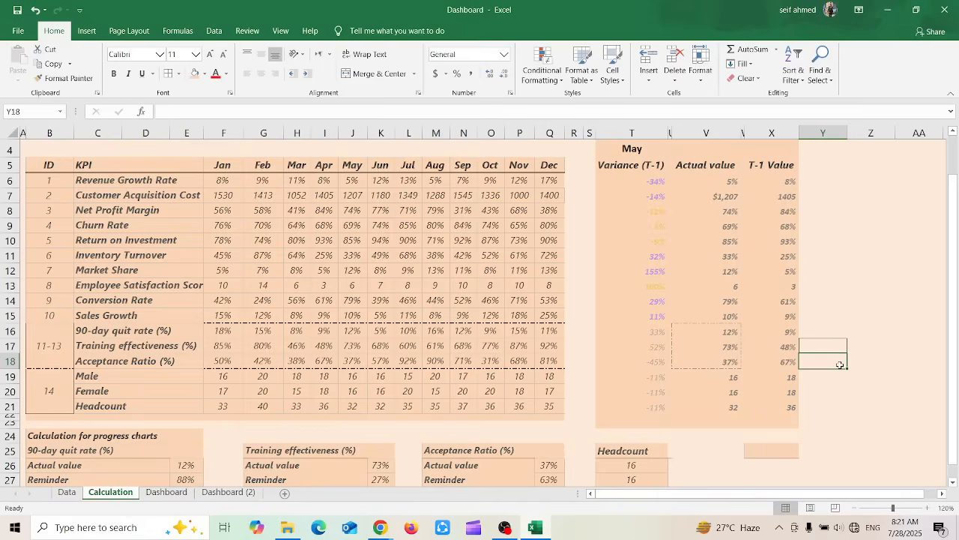
{"action": "left_click", "coordinate": [838, 327]}
Apply All Borders to the empty range Y8:AA12, and deselect it to check the grid
{"action": "left_click_drag", "start_coordinate": [827, 208], "coordinate": [911, 266]}
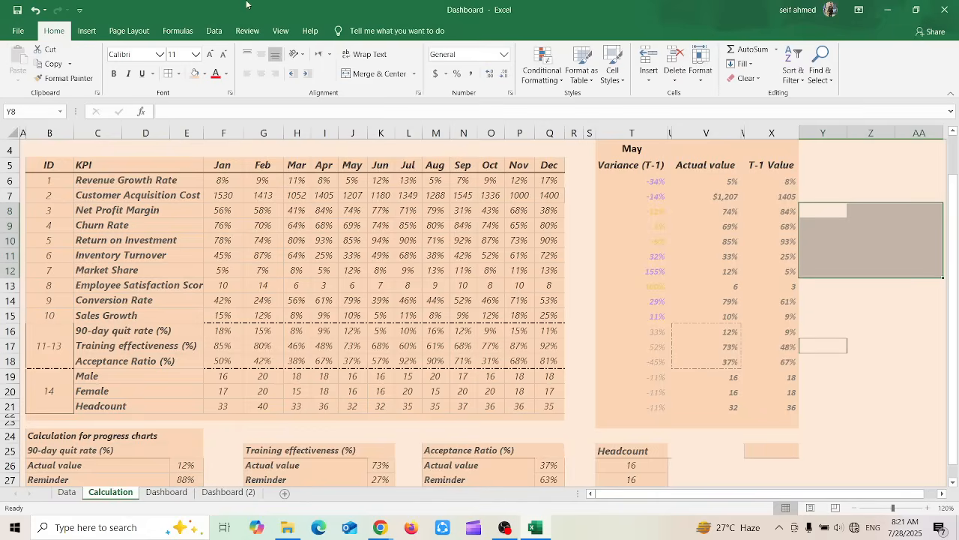
{"action": "left_click", "coordinate": [179, 73]}
{"action": "left_click", "coordinate": [224, 183]}
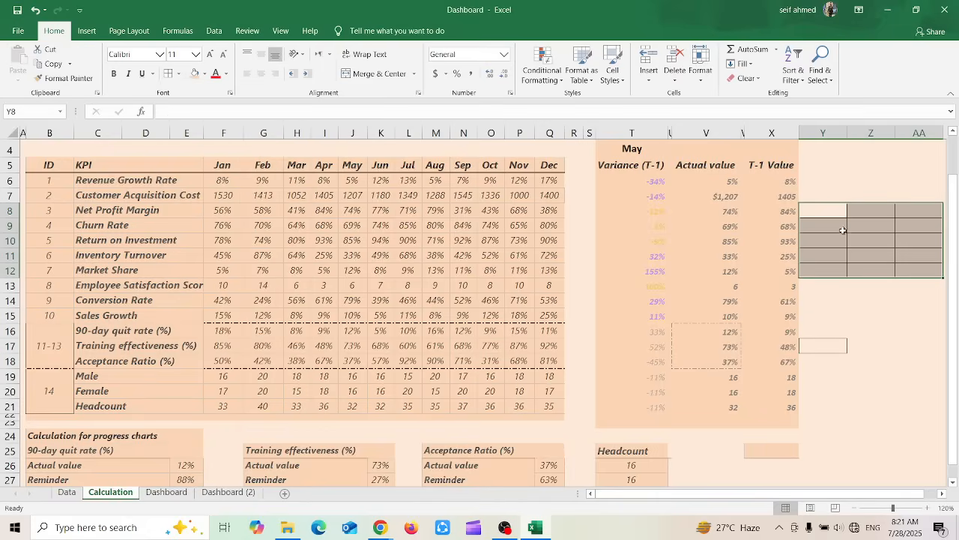
{"action": "left_click", "coordinate": [860, 330]}
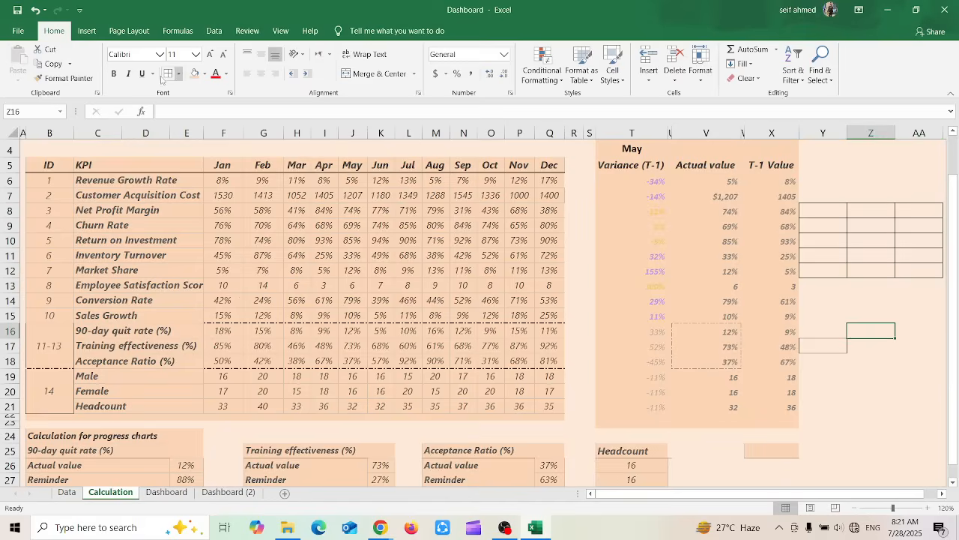
Look through the border options with Y8:AA12 selected, and deselect the range
{"action": "left_click_drag", "start_coordinate": [604, 146], "coordinate": [768, 377]}
{"action": "left_click_drag", "start_coordinate": [821, 215], "coordinate": [903, 270]}
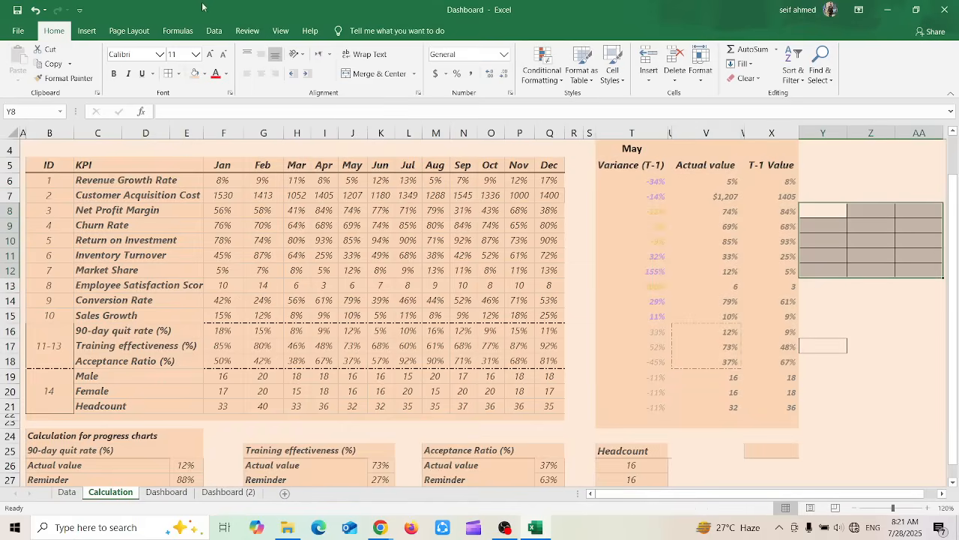
{"action": "left_click", "coordinate": [180, 75]}
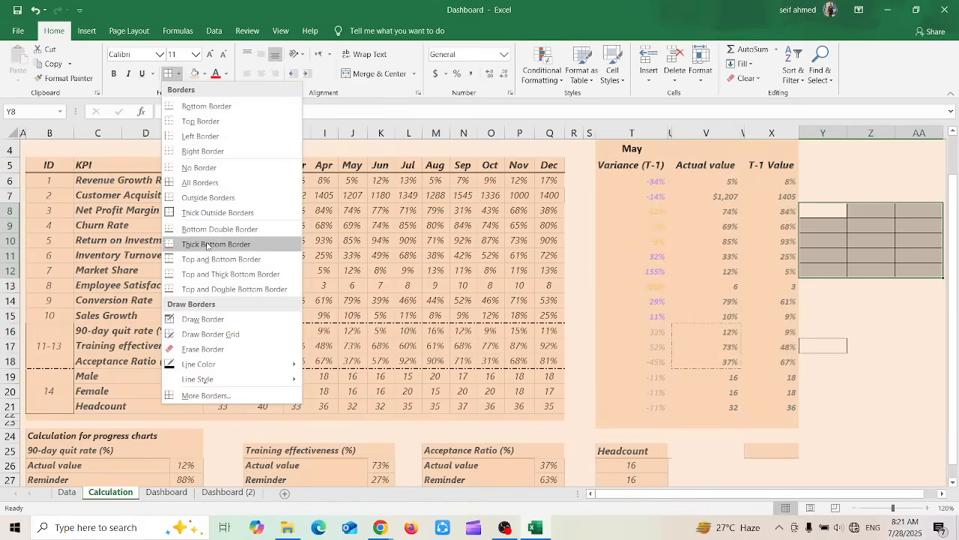
{"action": "left_click", "coordinate": [893, 217]}
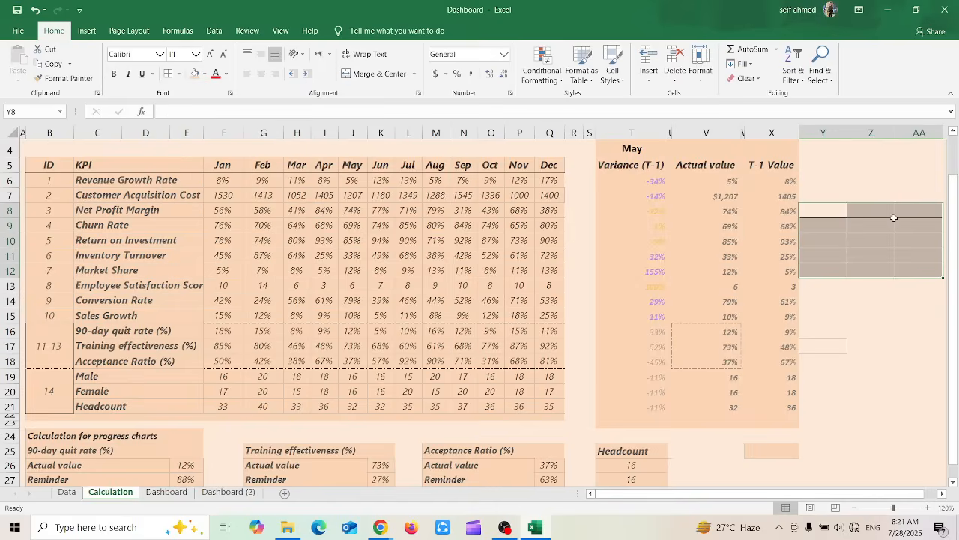
{"action": "left_click", "coordinate": [858, 222]}
{"action": "left_click_drag", "start_coordinate": [834, 213], "coordinate": [909, 265]}
{"action": "left_click_drag", "start_coordinate": [634, 150], "coordinate": [769, 433]}
{"action": "left_click", "coordinate": [868, 298]}
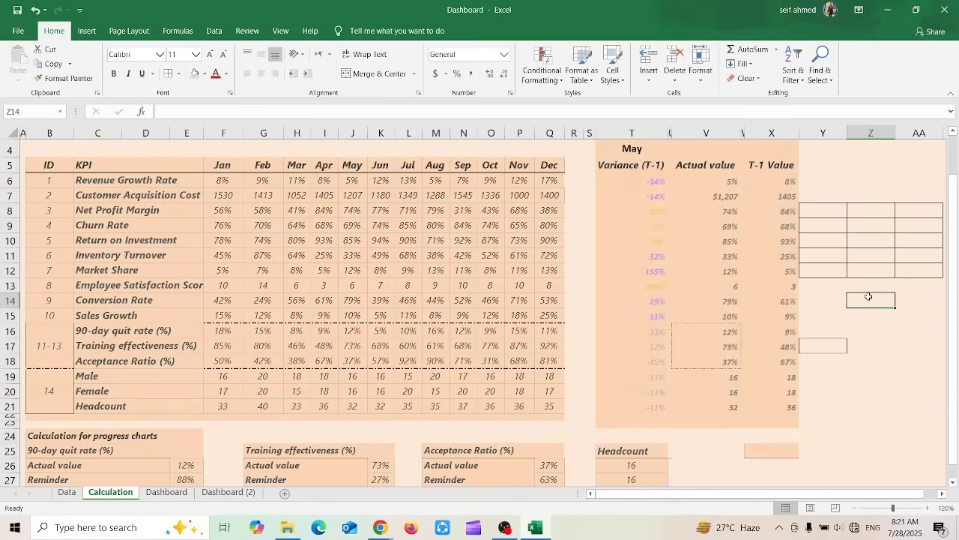
Use Draw Border to draw border lines freehand at the empty cells Z19, Y20:Y21 and AA20:AA22
{"action": "left_click", "coordinate": [822, 209]}
{"action": "left_click", "coordinate": [180, 75]}
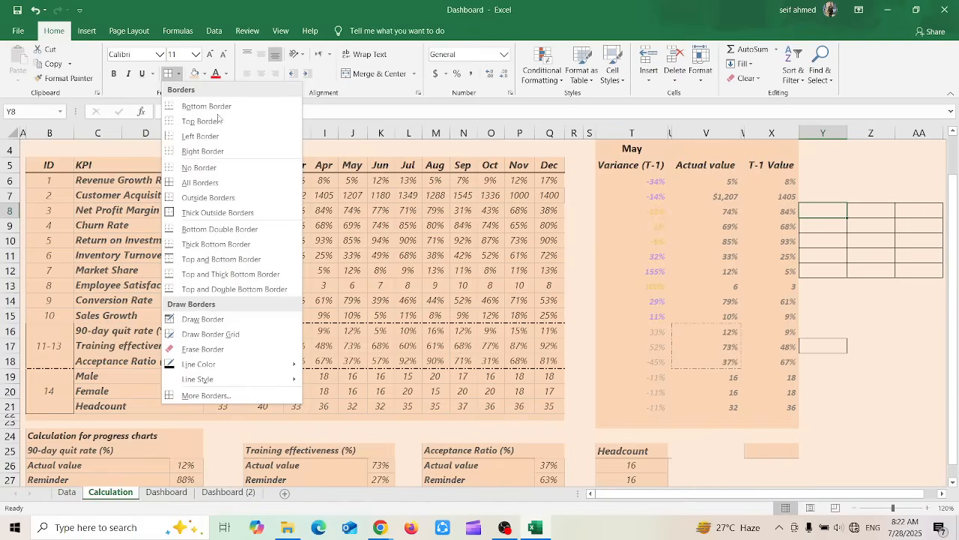
{"action": "left_click", "coordinate": [204, 322]}
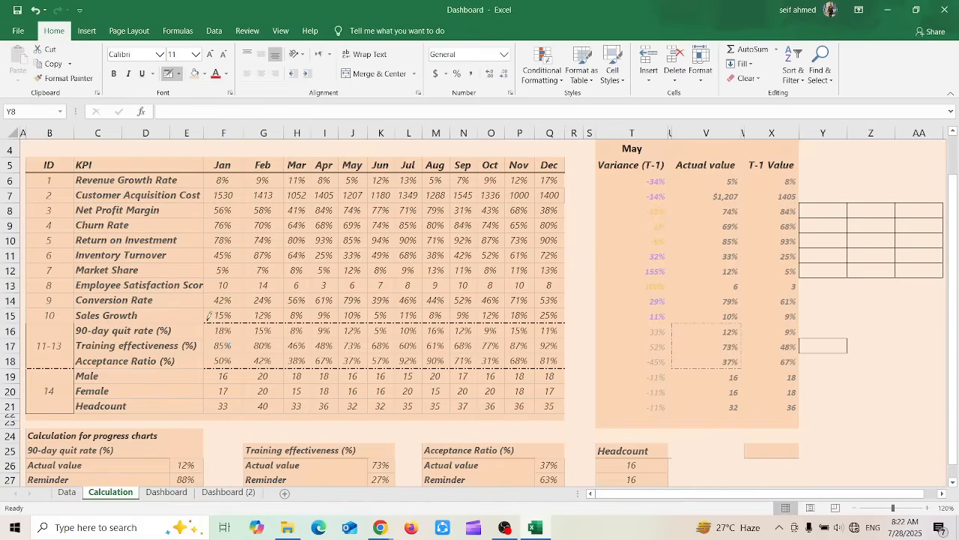
{"action": "left_click", "coordinate": [875, 368]}
{"action": "left_click", "coordinate": [880, 375]}
{"action": "mouse_move", "coordinate": [850, 377]}
{"action": "left_mouse_down"}
{"action": "mouse_move", "coordinate": [850, 390]}
{"action": "mouse_move", "coordinate": [806, 401]}
{"action": "left_mouse_up"}
{"action": "mouse_move", "coordinate": [896, 379]}
{"action": "left_mouse_down"}
{"action": "mouse_move", "coordinate": [906, 426]}
{"action": "mouse_move", "coordinate": [921, 411]}
{"action": "left_mouse_up"}
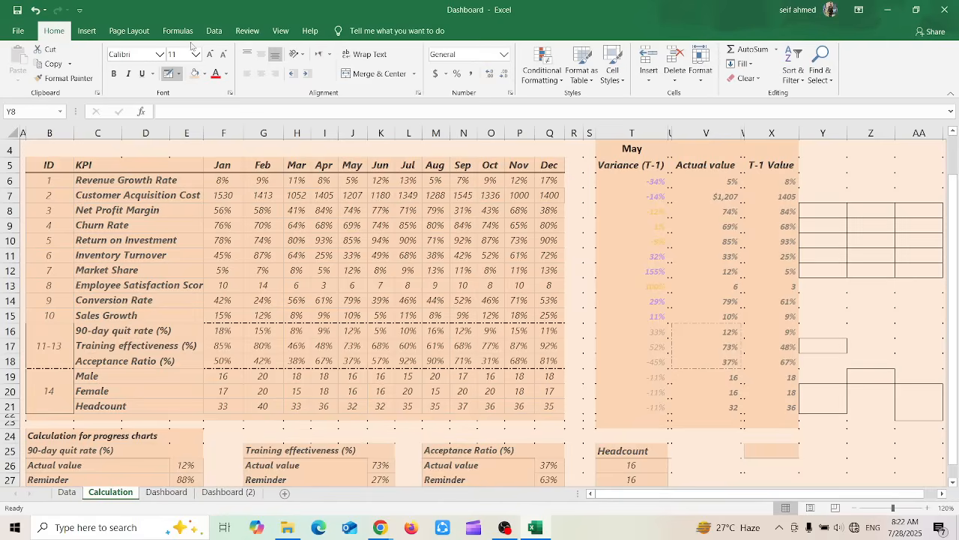
Use Draw Border Grid to draw grids over the empty ranges Z15:AA16, Y13:AA14 and Z5:AA6
{"action": "left_click", "coordinate": [179, 73]}
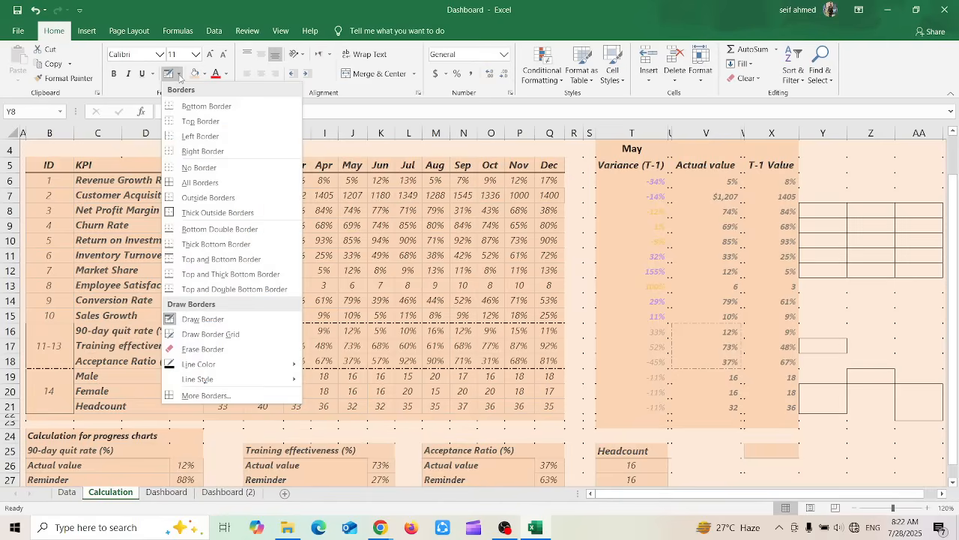
{"action": "left_click", "coordinate": [233, 334]}
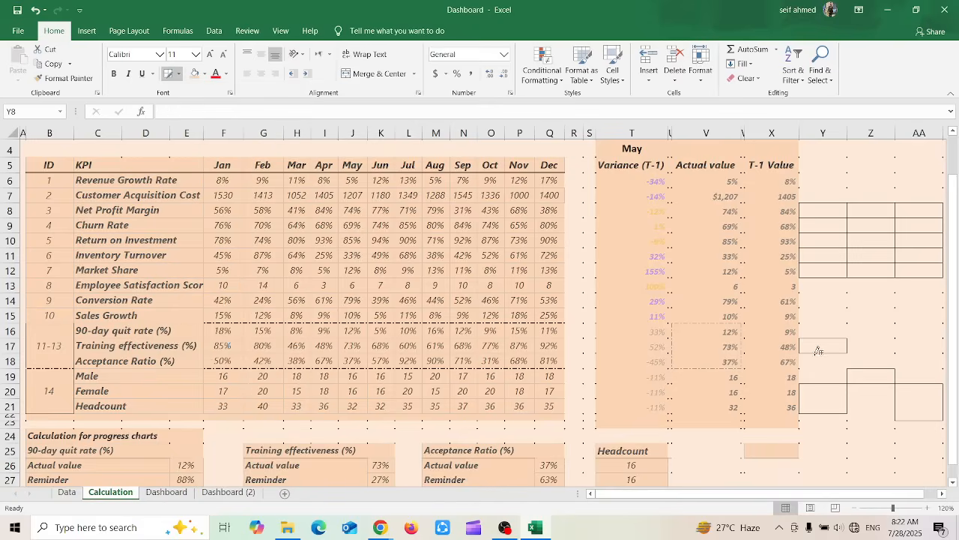
{"action": "mouse_move", "coordinate": [884, 332]}
{"action": "left_mouse_down"}
{"action": "mouse_move", "coordinate": [928, 321]}
{"action": "mouse_move", "coordinate": [922, 312]}
{"action": "left_mouse_up"}
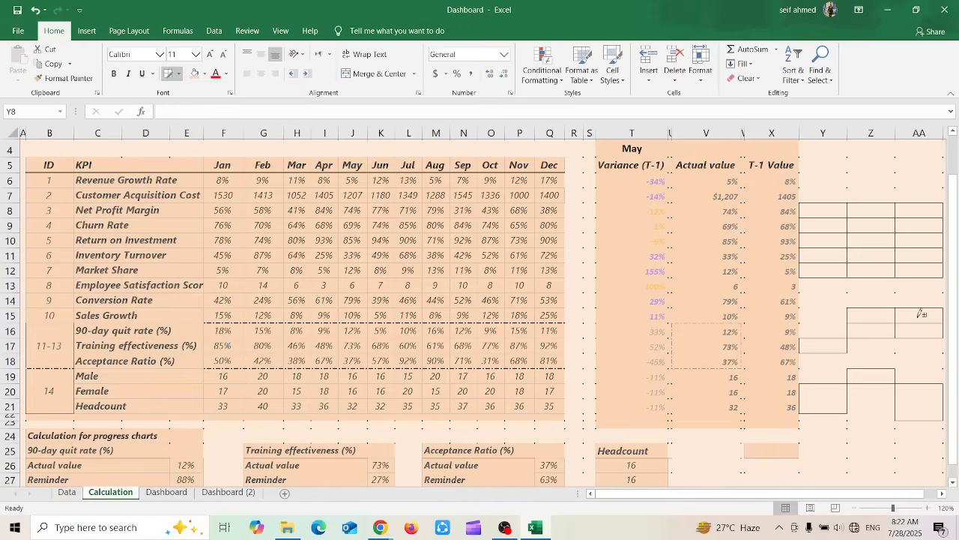
{"action": "left_click_drag", "start_coordinate": [847, 282], "coordinate": [917, 297]}
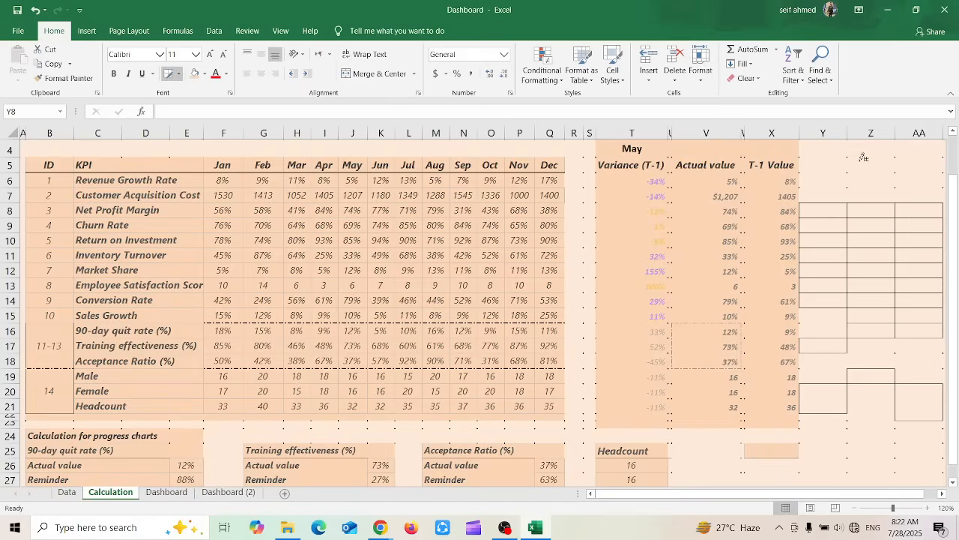
{"action": "mouse_move", "coordinate": [864, 157]}
{"action": "left_mouse_down"}
{"action": "mouse_move", "coordinate": [887, 162]}
{"action": "mouse_move", "coordinate": [861, 180]}
{"action": "mouse_move", "coordinate": [832, 180]}
{"action": "mouse_move", "coordinate": [922, 181]}
{"action": "left_mouse_up"}
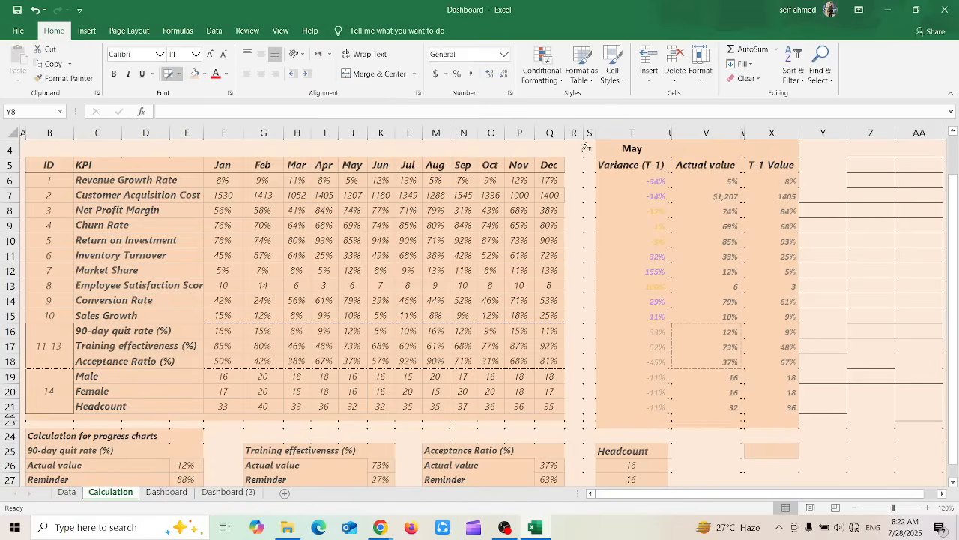
Erase all the borders from the empty cells in columns Y to AA with Erase Border, and leave the erasing mode
{"action": "left_click", "coordinate": [180, 74]}
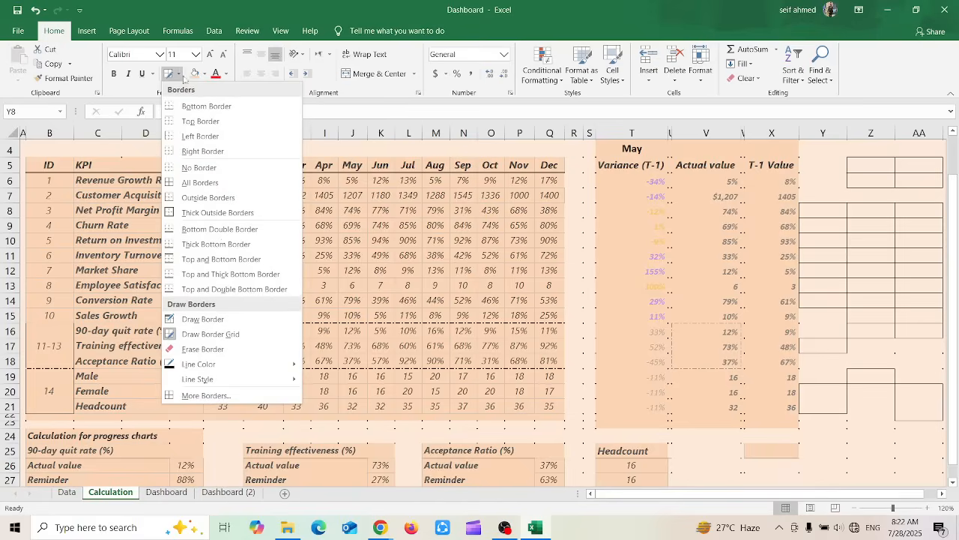
{"action": "left_click", "coordinate": [203, 349]}
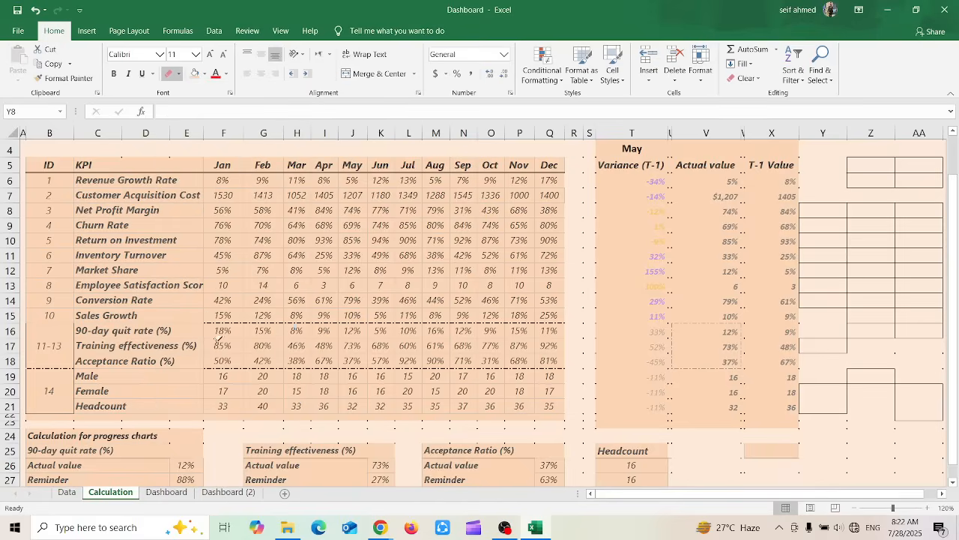
{"action": "mouse_move", "coordinate": [836, 170]}
{"action": "left_mouse_down"}
{"action": "mouse_move", "coordinate": [897, 221]}
{"action": "mouse_move", "coordinate": [874, 149]}
{"action": "mouse_move", "coordinate": [919, 222]}
{"action": "mouse_move", "coordinate": [909, 261]}
{"action": "left_mouse_up"}
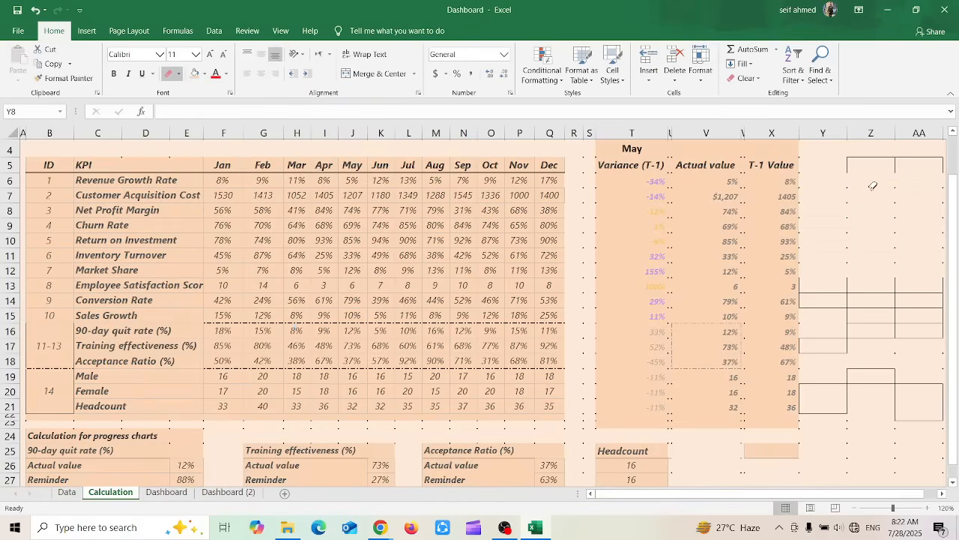
{"action": "mouse_move", "coordinate": [872, 185]}
{"action": "left_mouse_down"}
{"action": "mouse_move", "coordinate": [882, 388]}
{"action": "mouse_move", "coordinate": [920, 406]}
{"action": "mouse_move", "coordinate": [824, 290]}
{"action": "mouse_move", "coordinate": [892, 164]}
{"action": "mouse_move", "coordinate": [922, 158]}
{"action": "mouse_move", "coordinate": [907, 231]}
{"action": "left_mouse_up"}
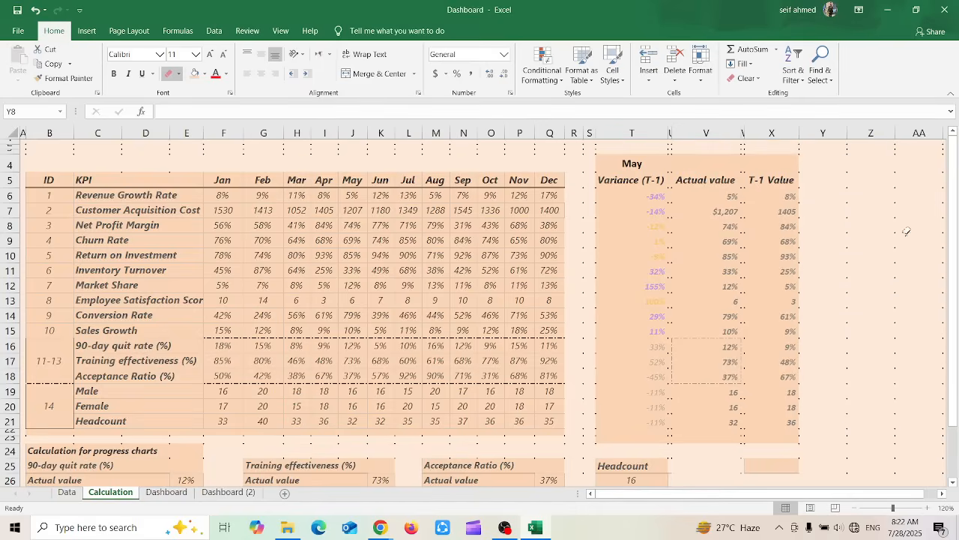
{"action": "left_click_drag", "start_coordinate": [954, 141], "coordinate": [953, 171]}
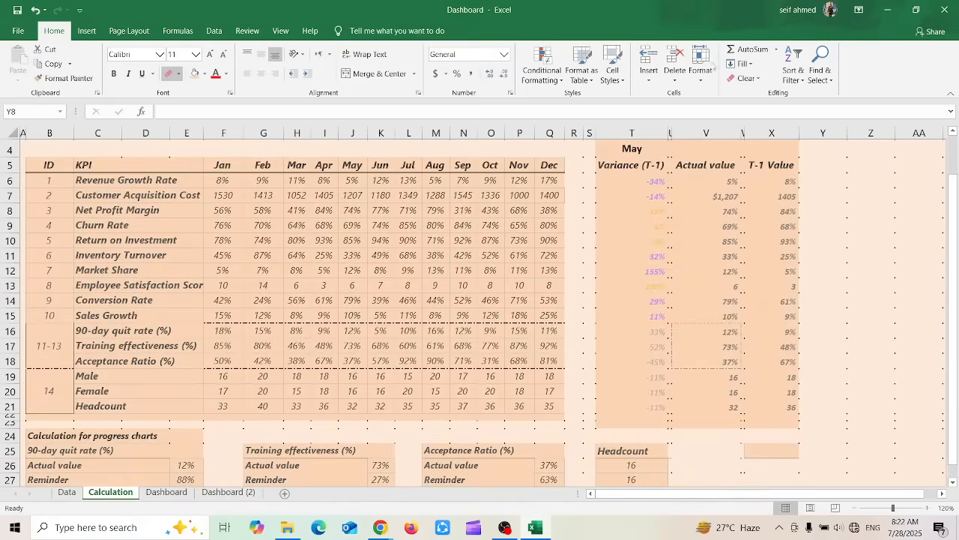
{"action": "left_click", "coordinate": [180, 74]}
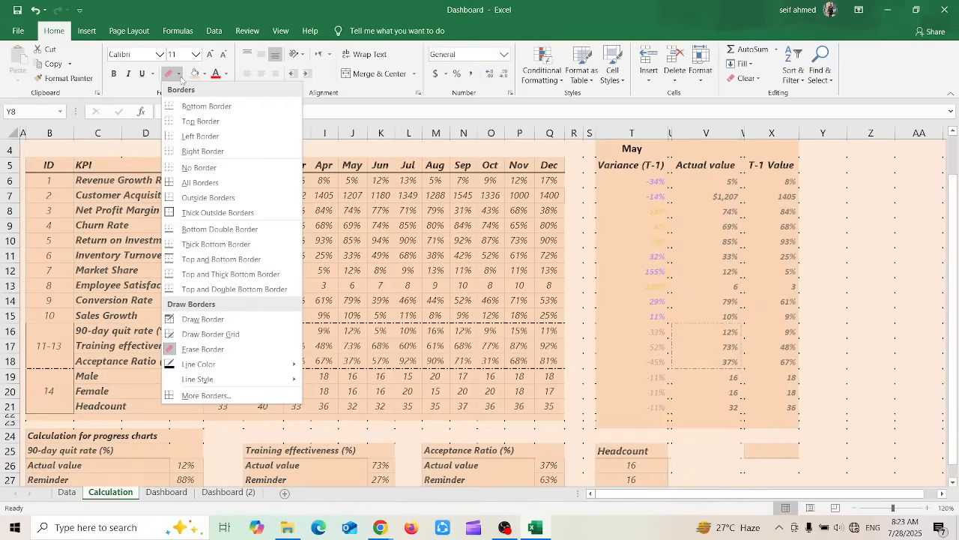
{"action": "mouse_move", "coordinate": [220, 367]}
{"action": "left_click", "coordinate": [555, 213]}
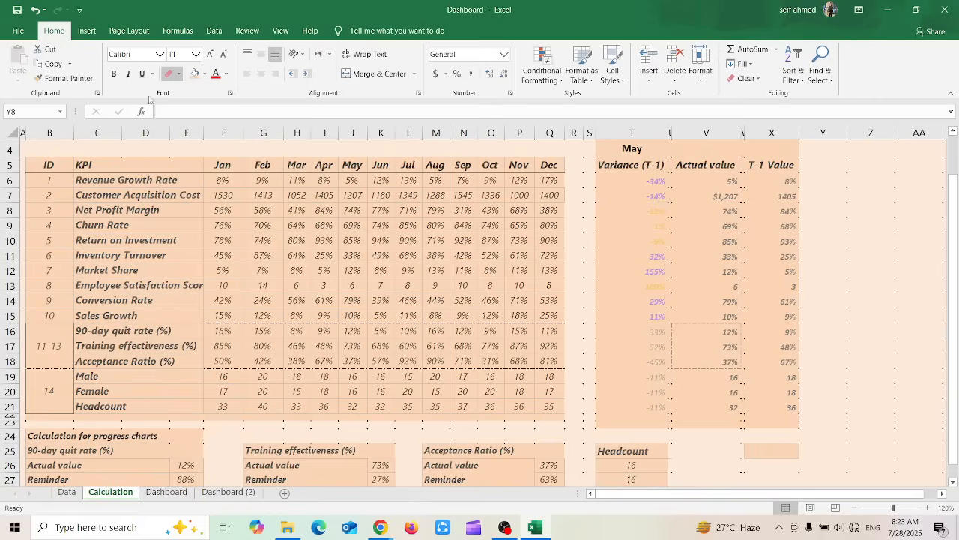
{"action": "key", "text": "Escape"}
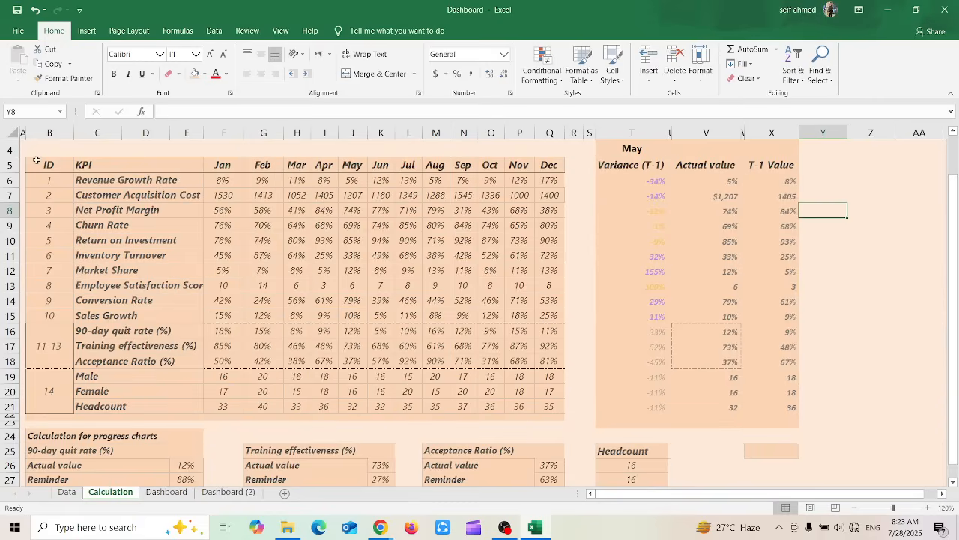
Select B5:Q6, set the border line color to standard red, and try drawing a border at the KPI heading
{"action": "left_click_drag", "start_coordinate": [32, 166], "coordinate": [559, 193]}
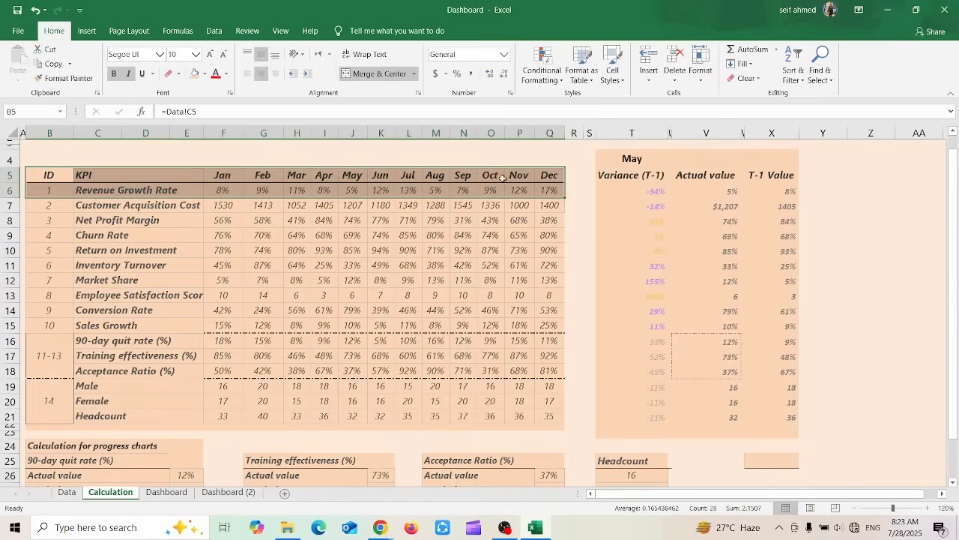
{"action": "left_click", "coordinate": [180, 75]}
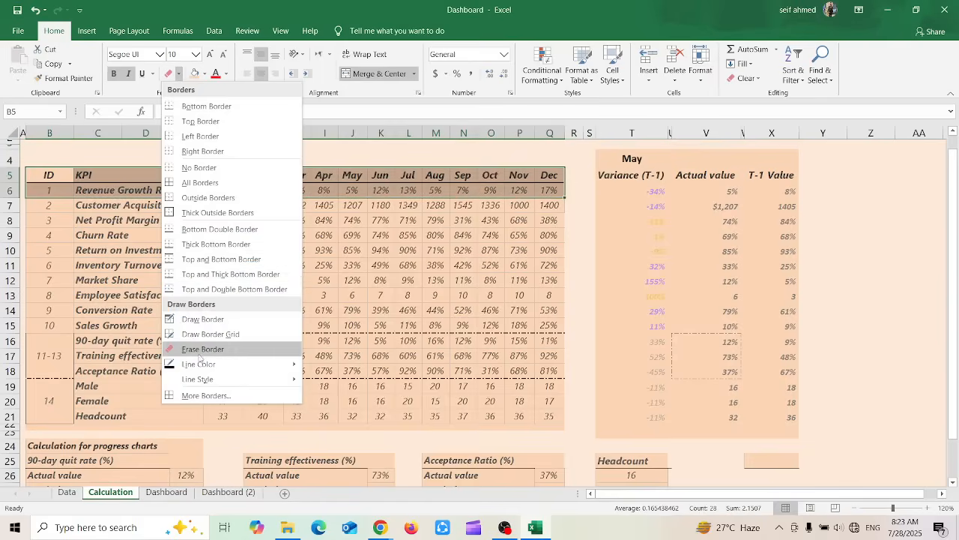
{"action": "mouse_move", "coordinate": [199, 365]}
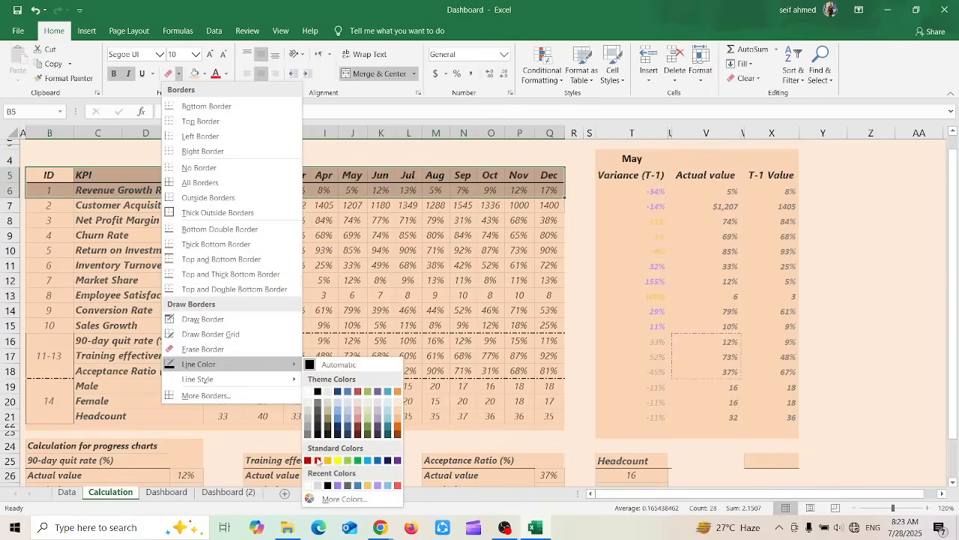
{"action": "left_click", "coordinate": [317, 460]}
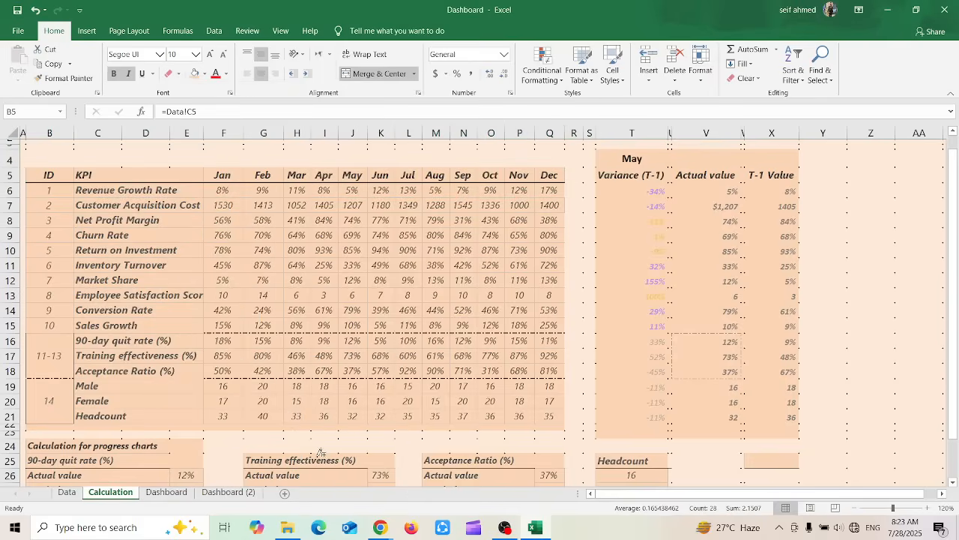
{"action": "left_click", "coordinate": [152, 182]}
Look at the line color and line style choices for drawn borders
{"action": "left_click", "coordinate": [181, 75]}
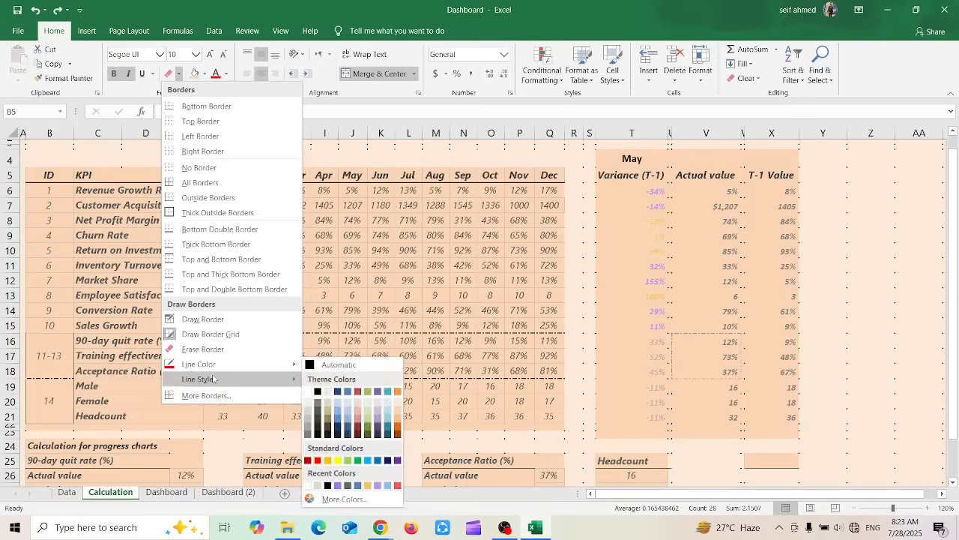
{"action": "mouse_move", "coordinate": [213, 380]}
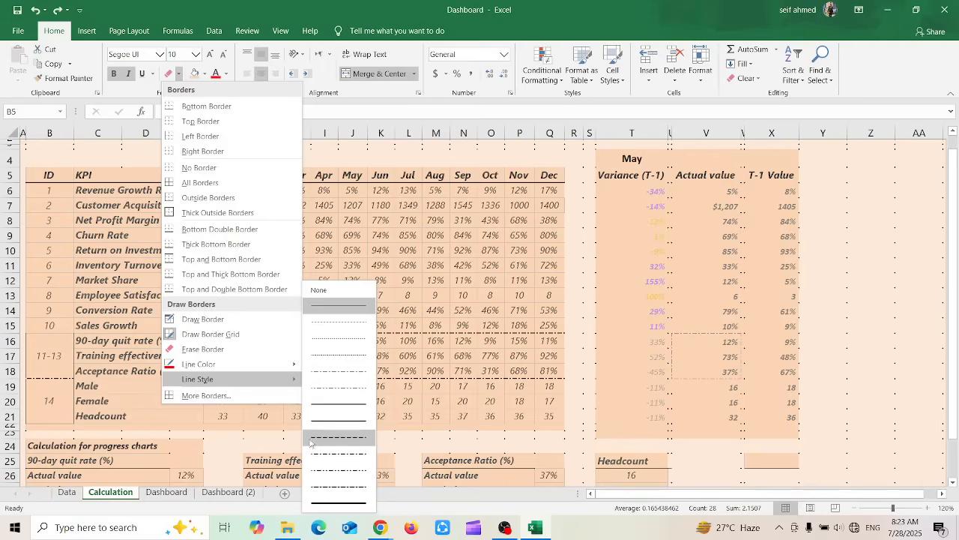
{"action": "left_click", "coordinate": [180, 75]}
Examine the number categories and the border presets and colors in the Format Cells dialog for B5:Q6, and cancel without changes
{"action": "left_click", "coordinate": [180, 74]}
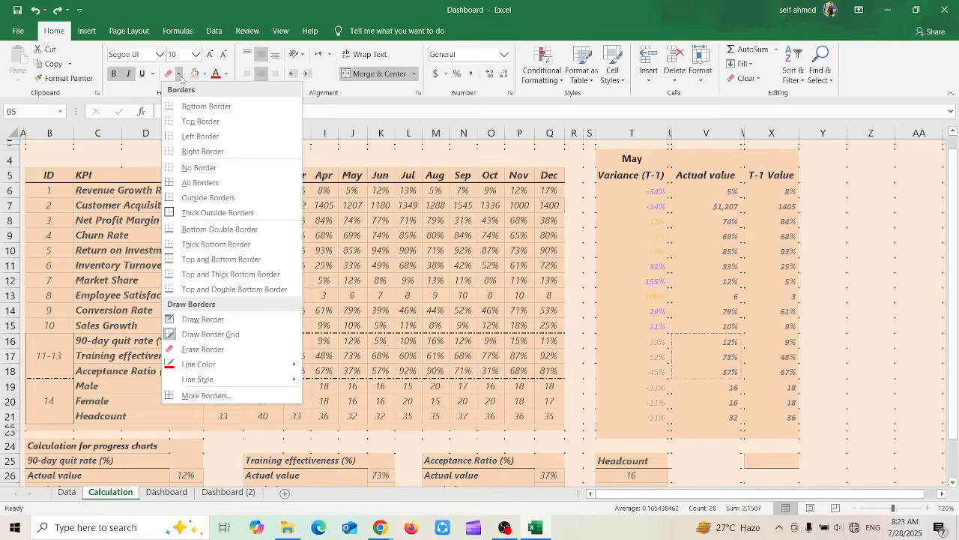
{"action": "left_click", "coordinate": [210, 395]}
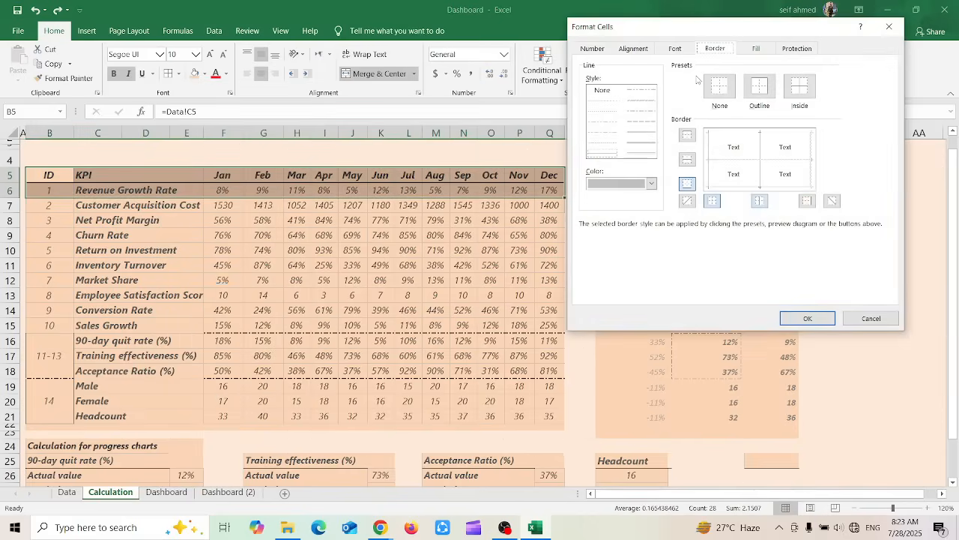
{"action": "left_click", "coordinate": [593, 48]}
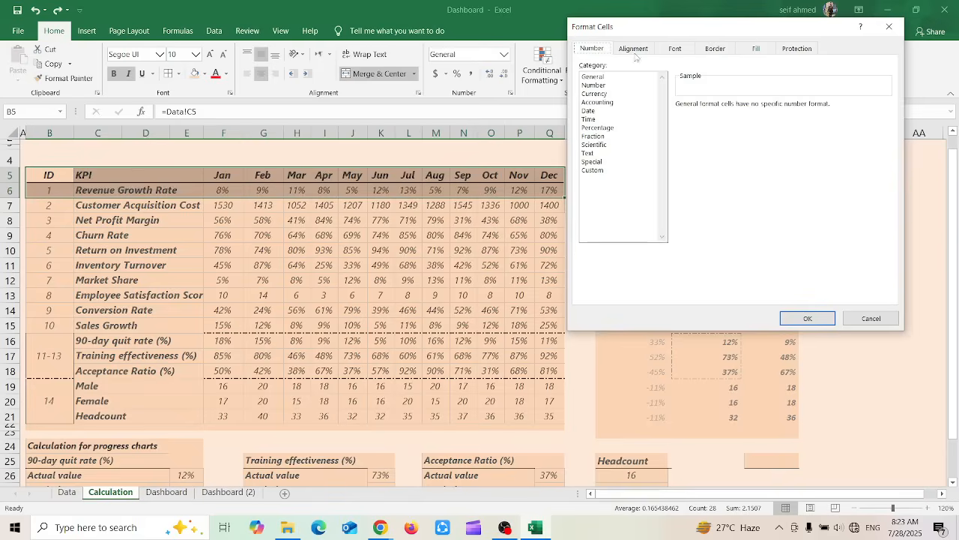
{"action": "left_click", "coordinate": [721, 49]}
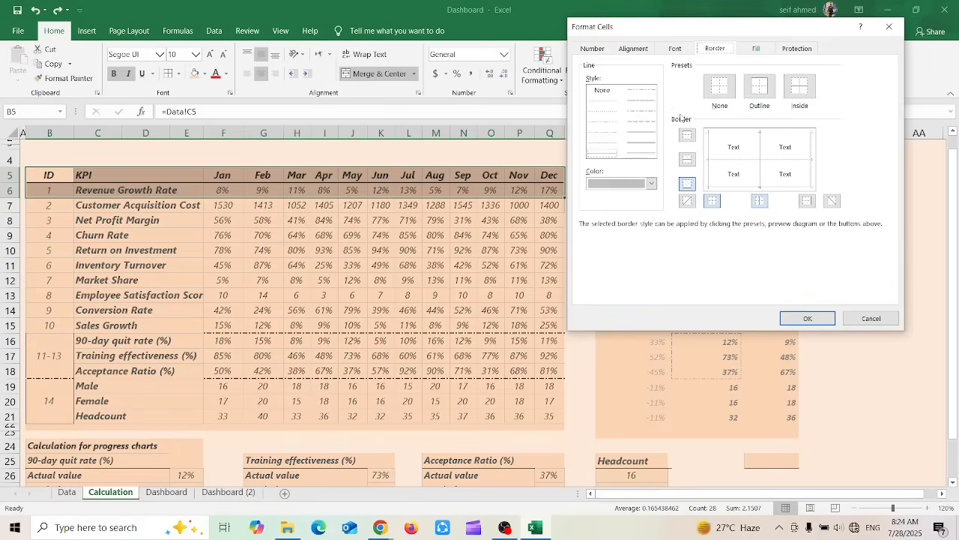
{"action": "left_click", "coordinate": [651, 183]}
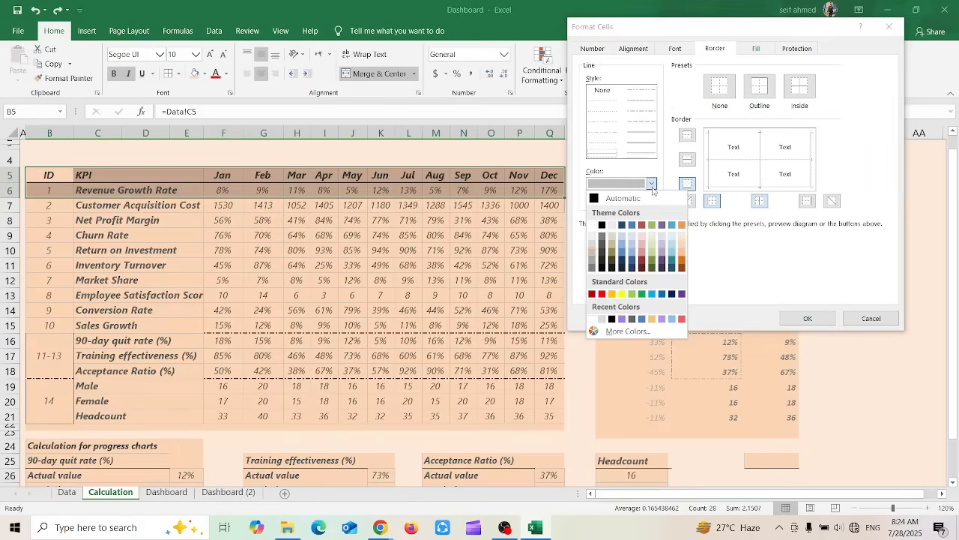
{"action": "left_click", "coordinate": [651, 183]}
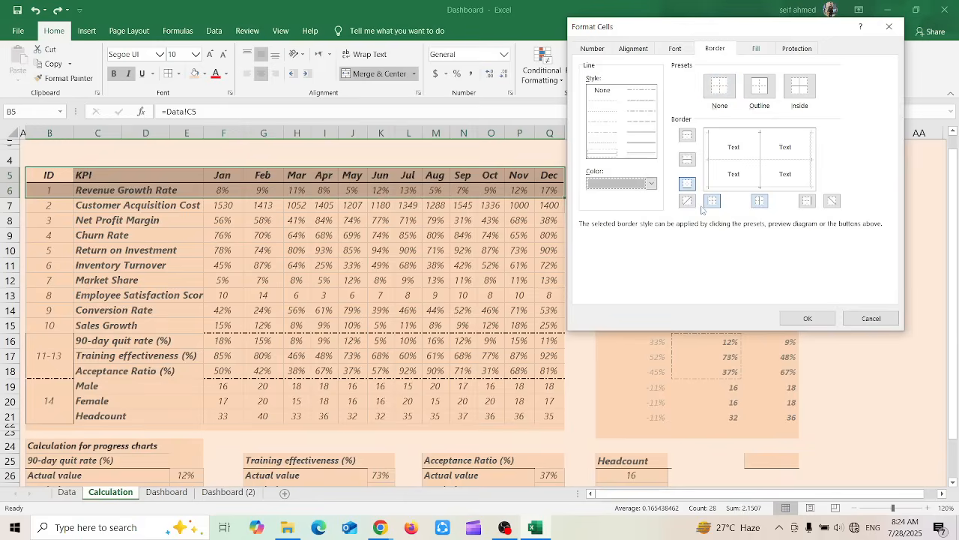
{"action": "left_click", "coordinate": [868, 321]}
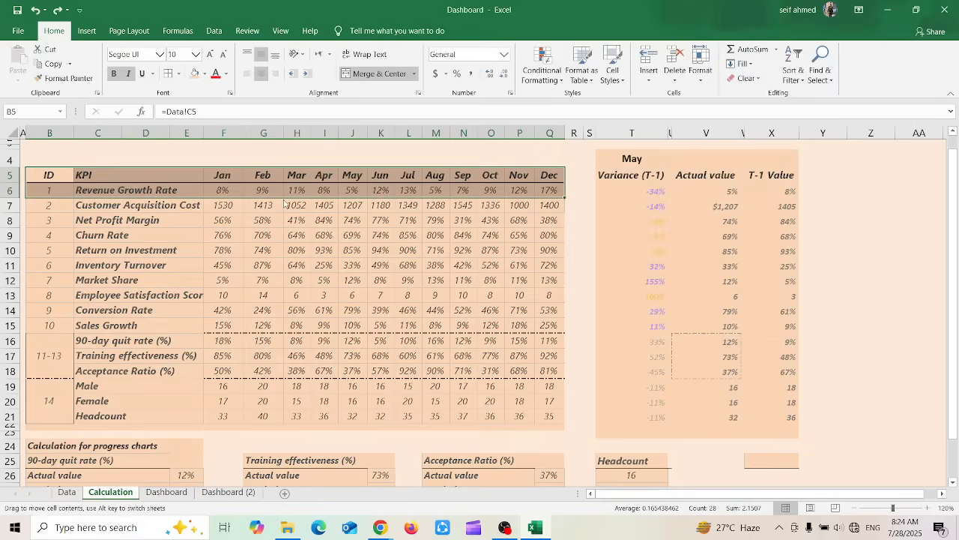
Fill the KPI table in B5:Q22 with the white theme color
{"action": "left_click", "coordinate": [307, 232]}
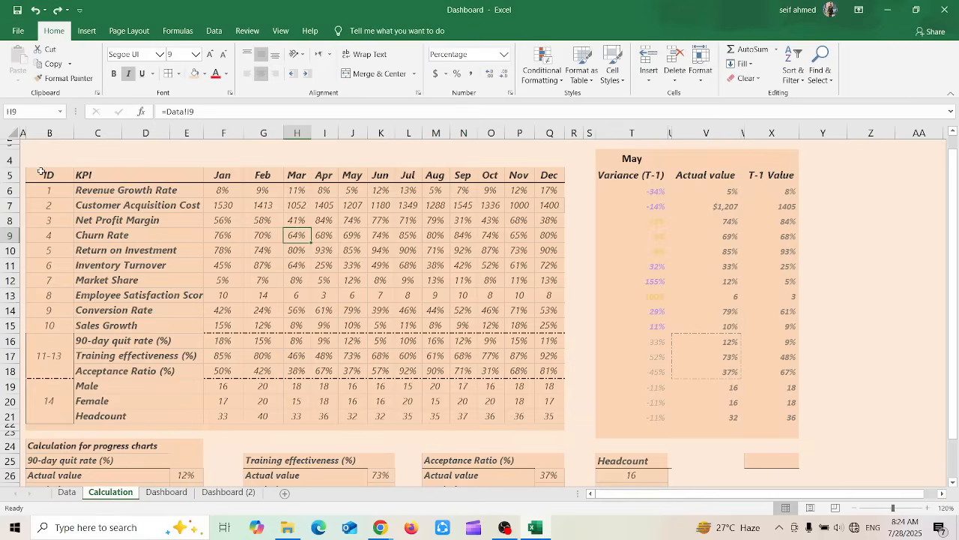
{"action": "left_click_drag", "start_coordinate": [41, 172], "coordinate": [550, 425]}
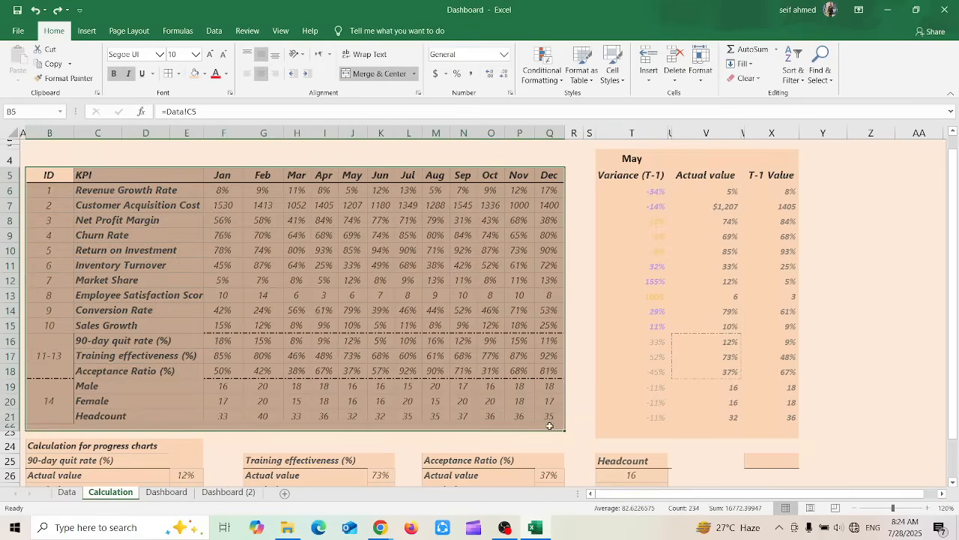
{"action": "left_click", "coordinate": [206, 73]}
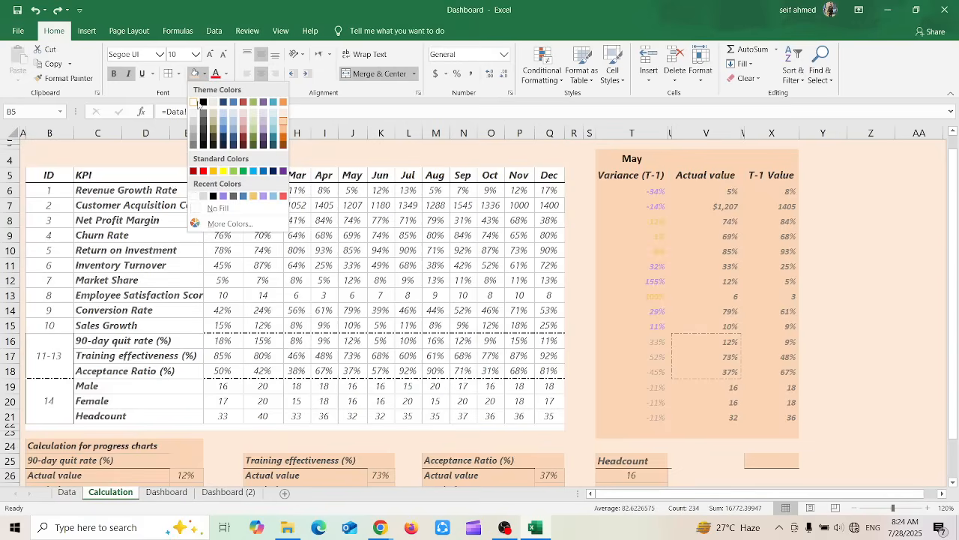
{"action": "left_click", "coordinate": [194, 105]}
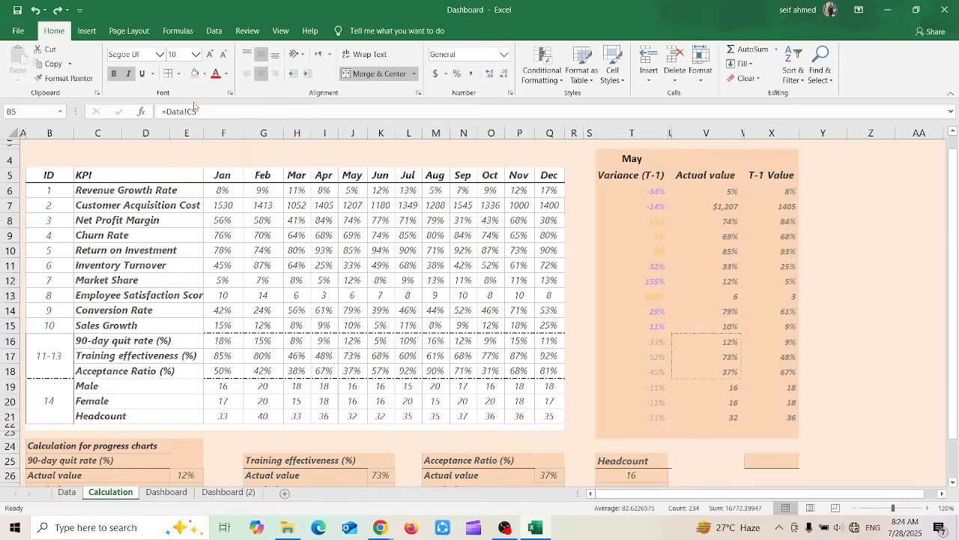
Fill the whole May variance table, from the month cell down through its last row, with the lightest blue theme color
{"action": "left_click", "coordinate": [648, 206]}
{"action": "left_click_drag", "start_coordinate": [604, 153], "coordinate": [759, 435]}
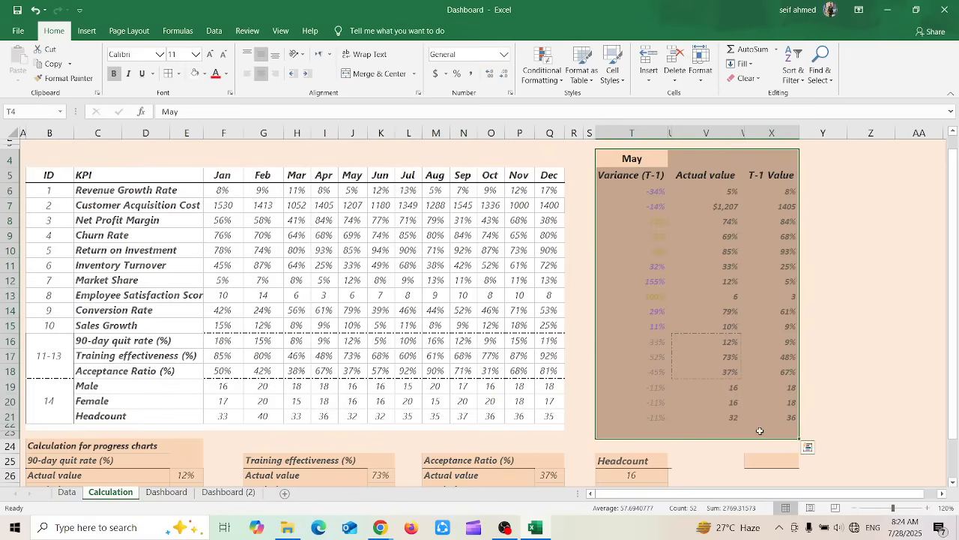
{"action": "left_click", "coordinate": [205, 73]}
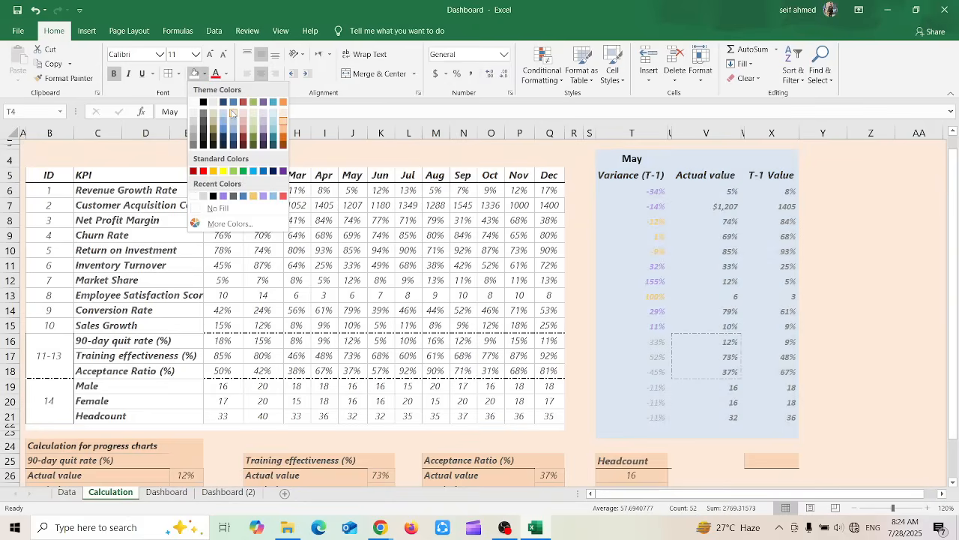
{"action": "left_click", "coordinate": [232, 112]}
{"action": "left_click", "coordinate": [523, 267]}
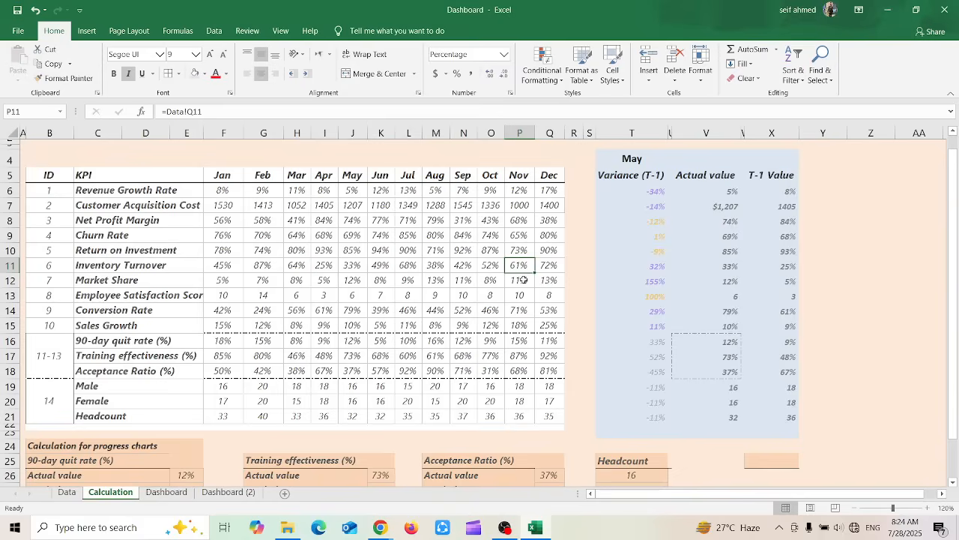
Set the font color of the KPI table in B5:Q21 to the aqua theme color
{"action": "left_click_drag", "start_coordinate": [42, 171], "coordinate": [556, 417]}
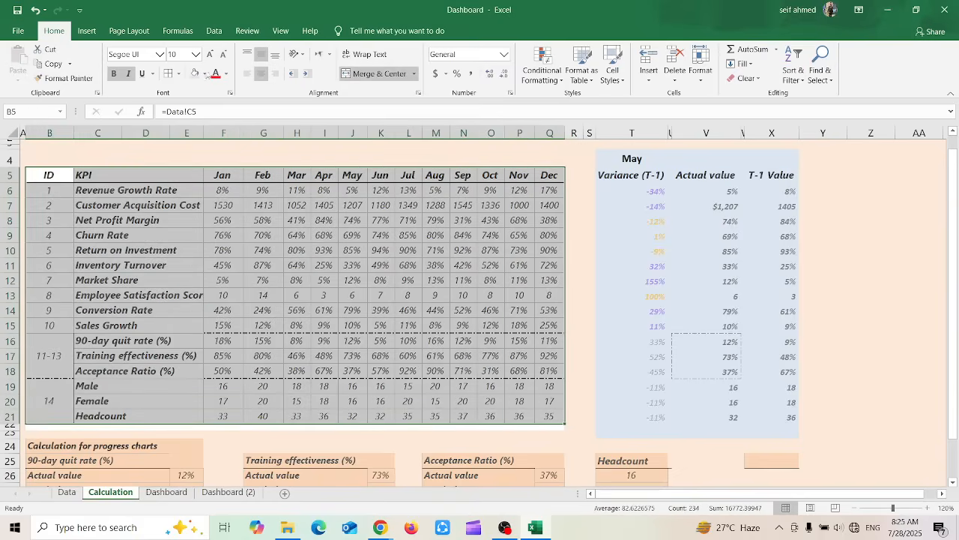
{"action": "left_click", "coordinate": [226, 74]}
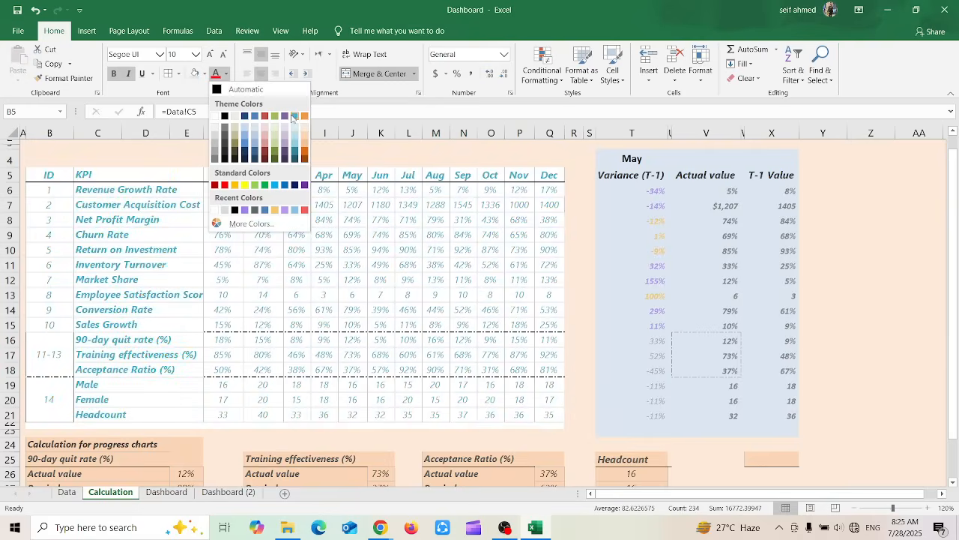
{"action": "left_click", "coordinate": [292, 118]}
{"action": "left_click", "coordinate": [423, 298]}
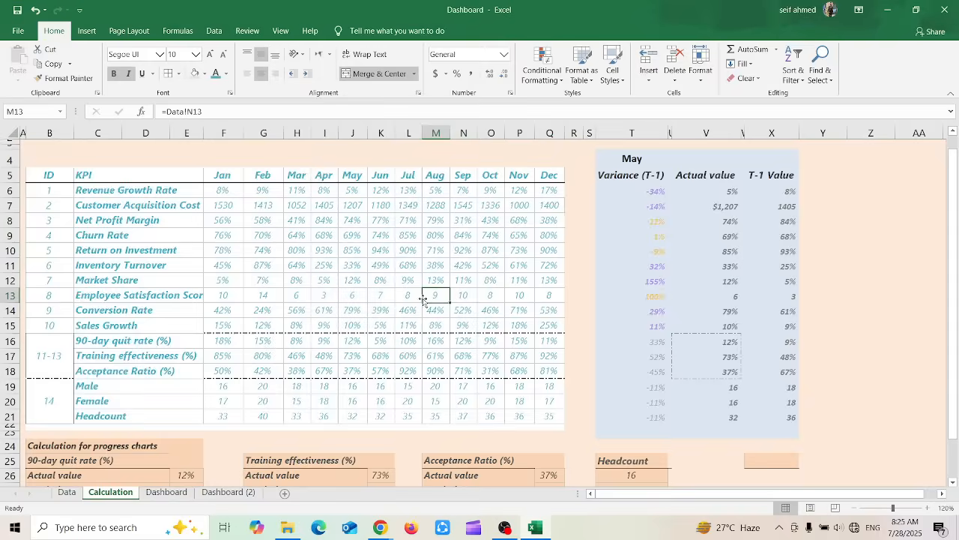
Try top alignment on the variance value in T7, and set it back to bottom alignment
{"action": "left_click", "coordinate": [717, 279]}
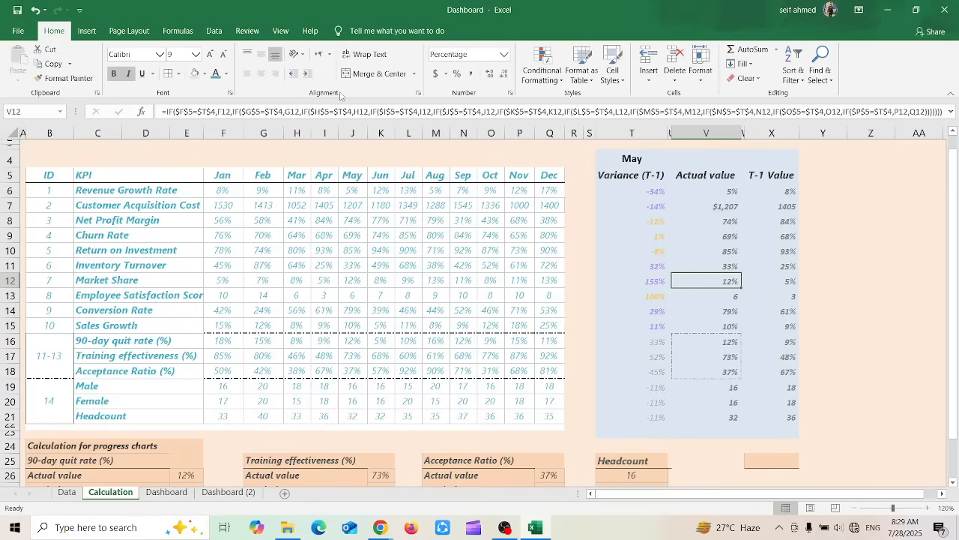
{"action": "left_click", "coordinate": [622, 210]}
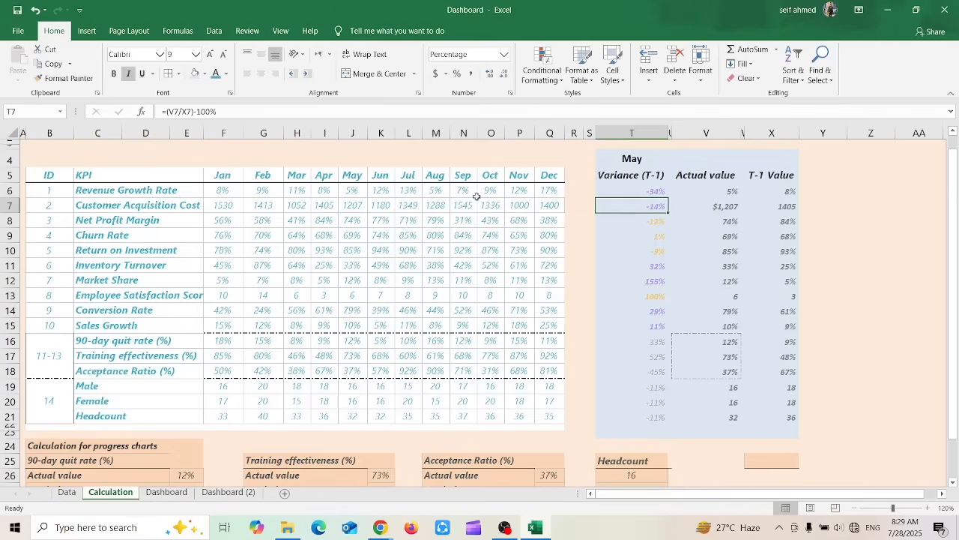
{"action": "left_click", "coordinate": [248, 56]}
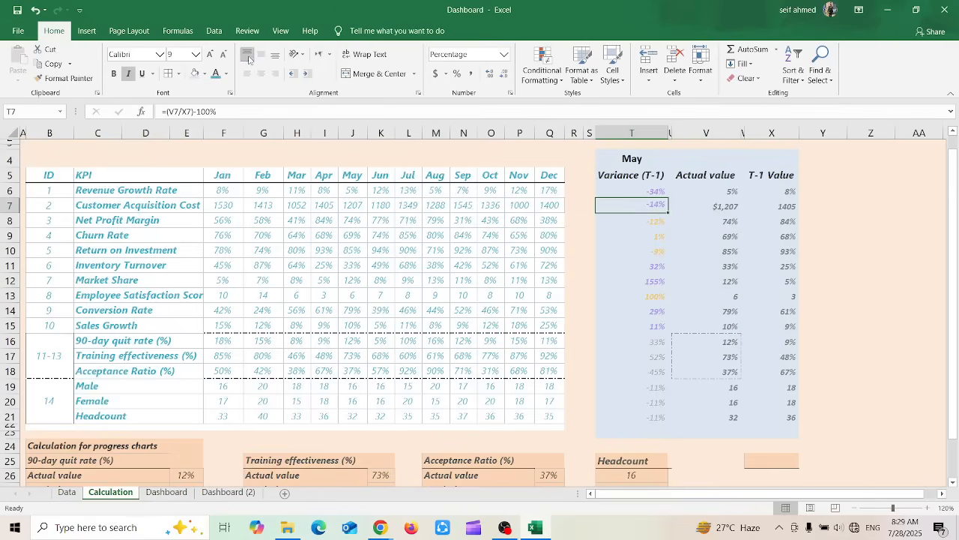
{"action": "left_click", "coordinate": [275, 55]}
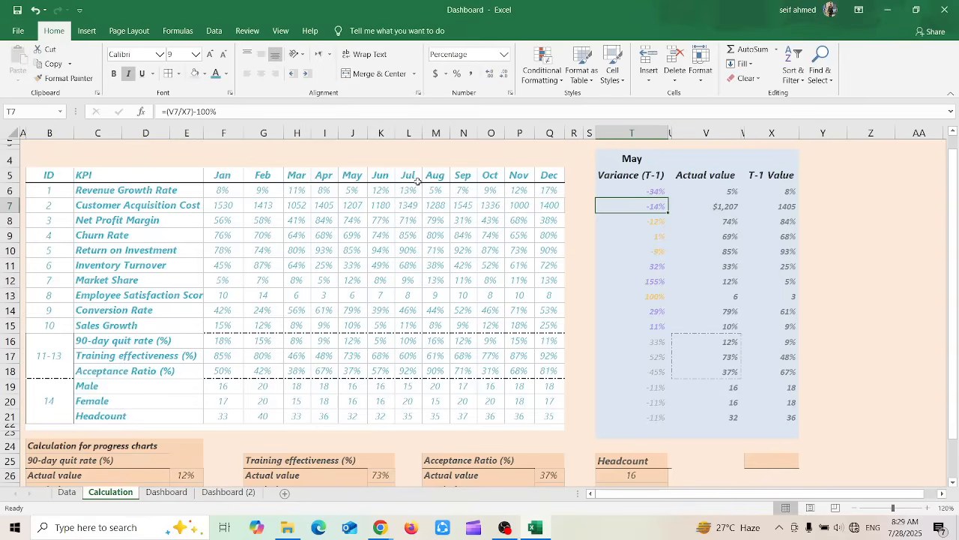
{"action": "left_click_drag", "start_coordinate": [785, 202], "coordinate": [787, 222]}
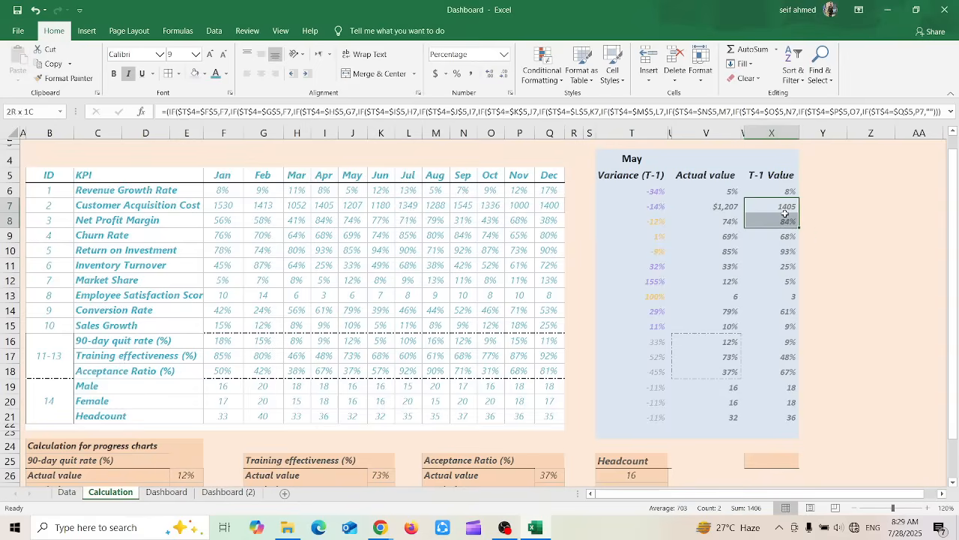
{"action": "left_click", "coordinate": [367, 72]}
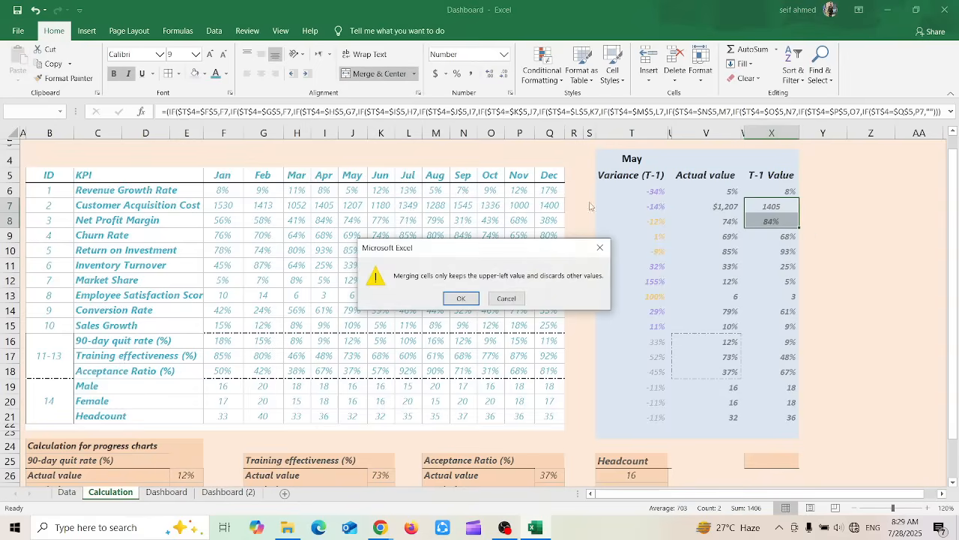
{"action": "left_click", "coordinate": [506, 299]}
{"action": "left_click_drag", "start_coordinate": [466, 236], "coordinate": [472, 244]}
Merge and center the Actual value and Reminder label cells under Acceptance Ratio (%) into one cell, accepting the loss of the second label
{"action": "left_click_drag", "start_coordinate": [954, 192], "coordinate": [952, 232]}
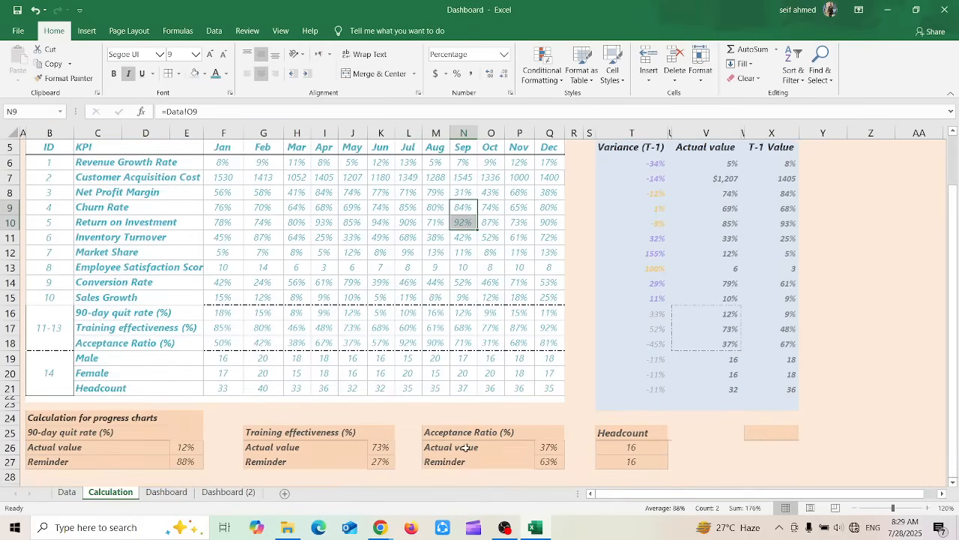
{"action": "left_click_drag", "start_coordinate": [466, 447], "coordinate": [465, 460]}
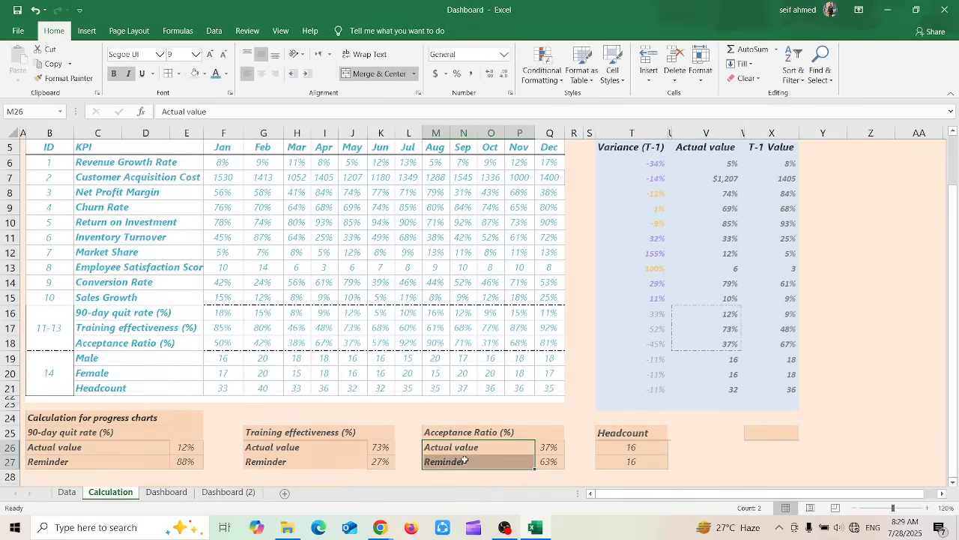
{"action": "left_click", "coordinate": [379, 74]}
{"action": "left_click", "coordinate": [379, 74]}
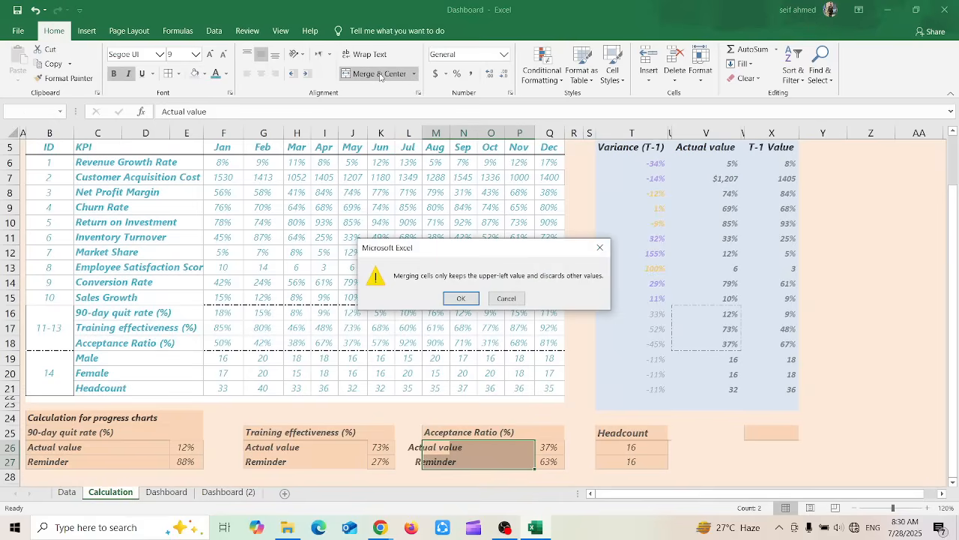
{"action": "left_click", "coordinate": [460, 298]}
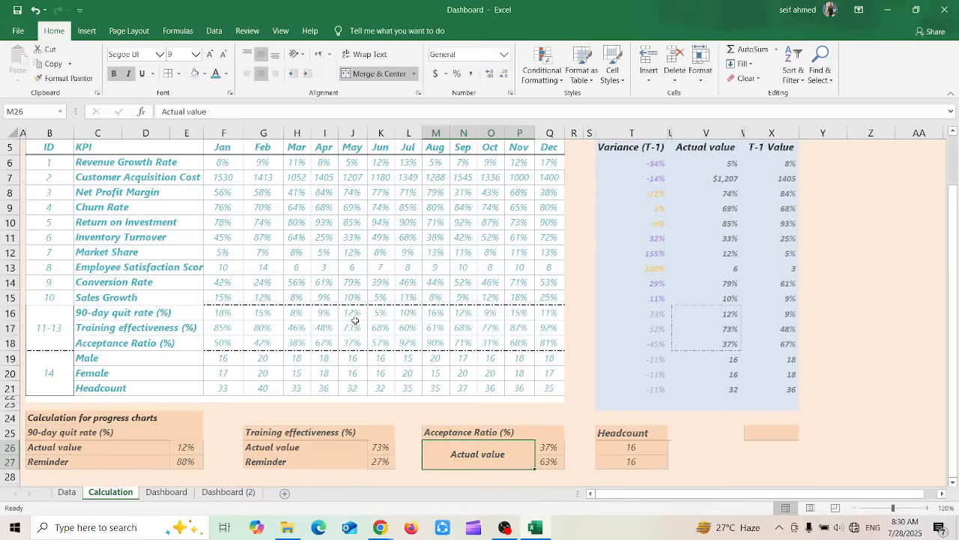
Apply top, middle and finally bottom vertical alignment to the merged Actual value cell
{"action": "left_click", "coordinate": [248, 57]}
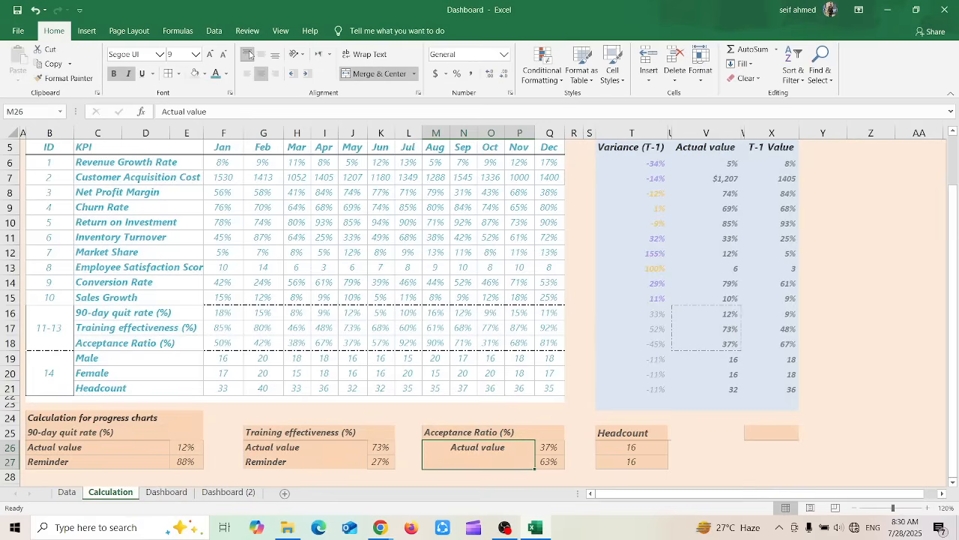
{"action": "left_click", "coordinate": [264, 59]}
{"action": "left_click", "coordinate": [275, 56]}
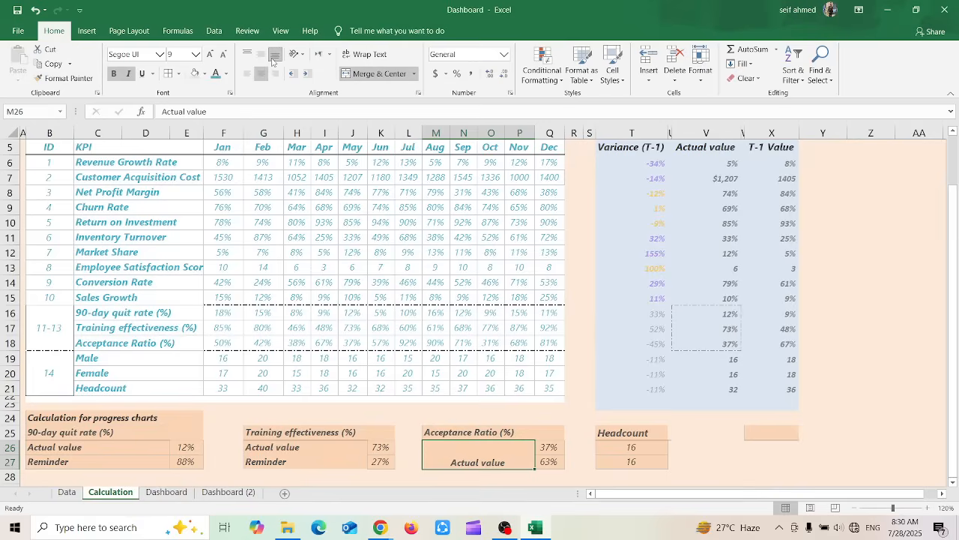
Try left, center and right horizontal alignment on the merged Actual value cell, and undo the right alignment
{"action": "left_click", "coordinate": [249, 74]}
{"action": "left_click", "coordinate": [261, 73]}
{"action": "left_click", "coordinate": [276, 74]}
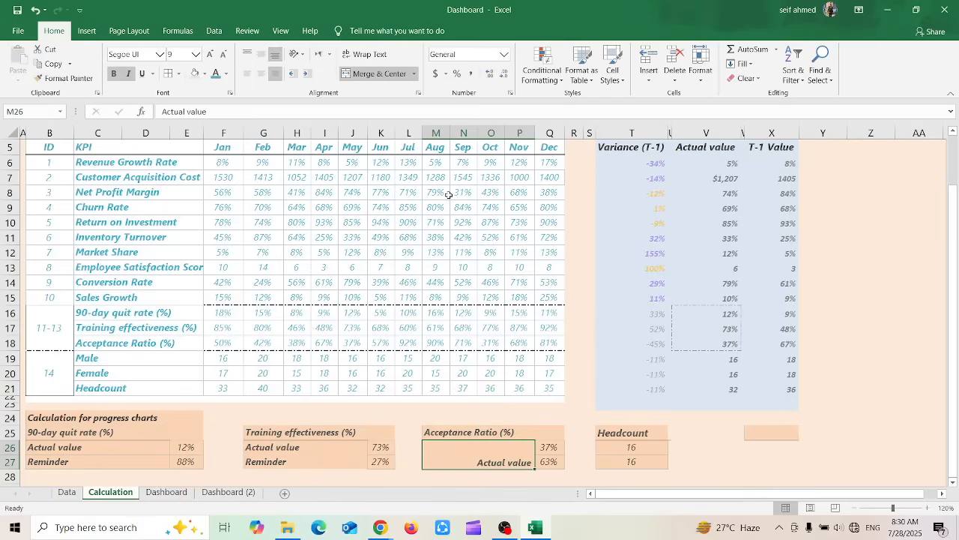
{"action": "key", "text": "ctrl+z"}
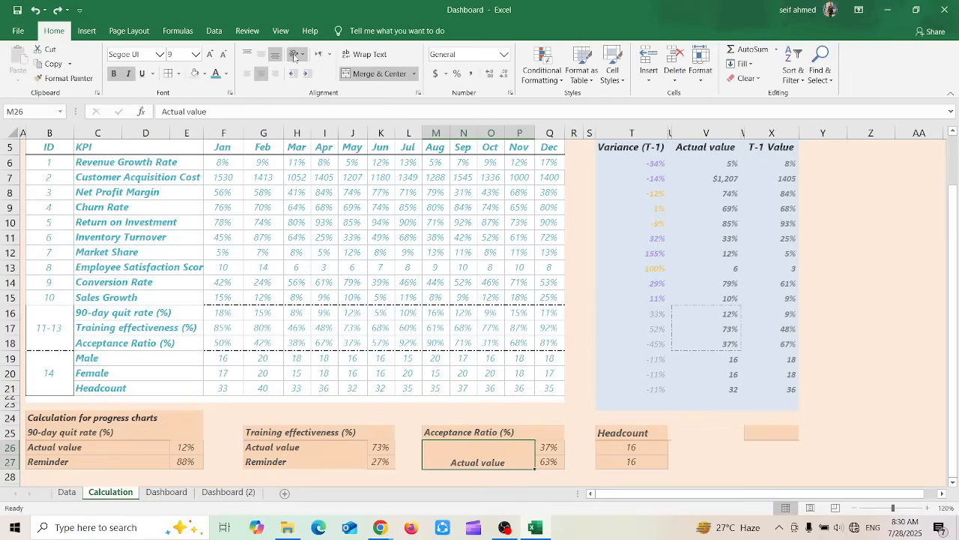
Apply the Vertical Text orientation to the merged Actual value cell, and try unmerging it before restoring the merge
{"action": "left_click", "coordinate": [299, 57]}
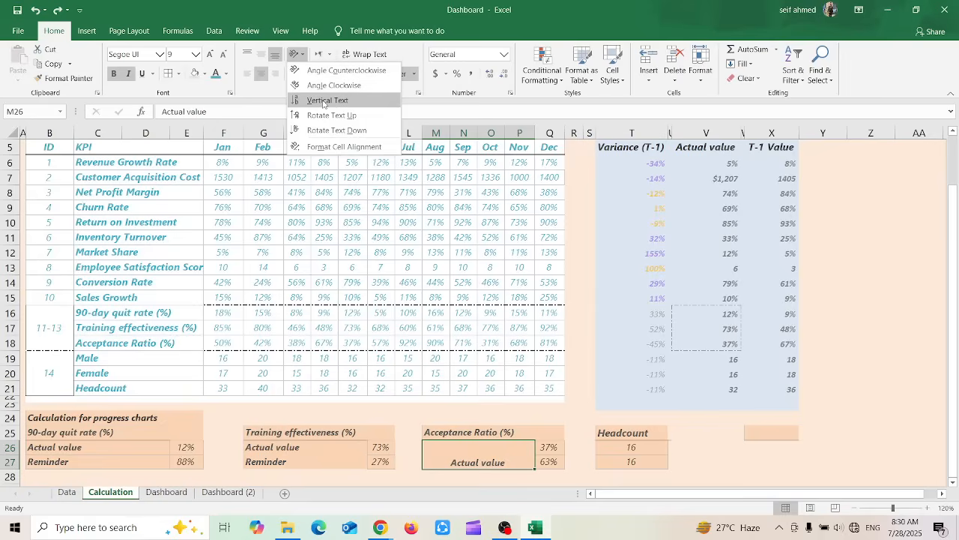
{"action": "left_click", "coordinate": [323, 101]}
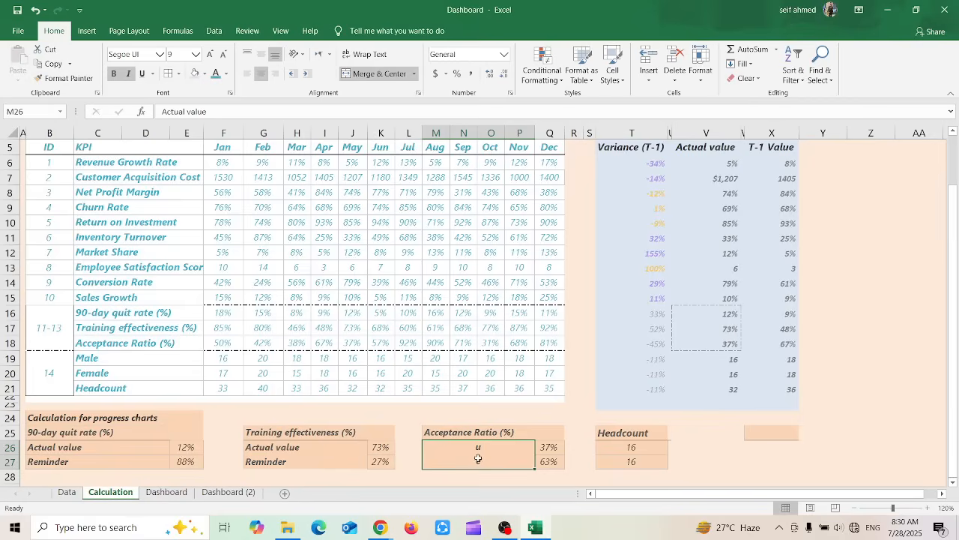
{"action": "left_click", "coordinate": [375, 74]}
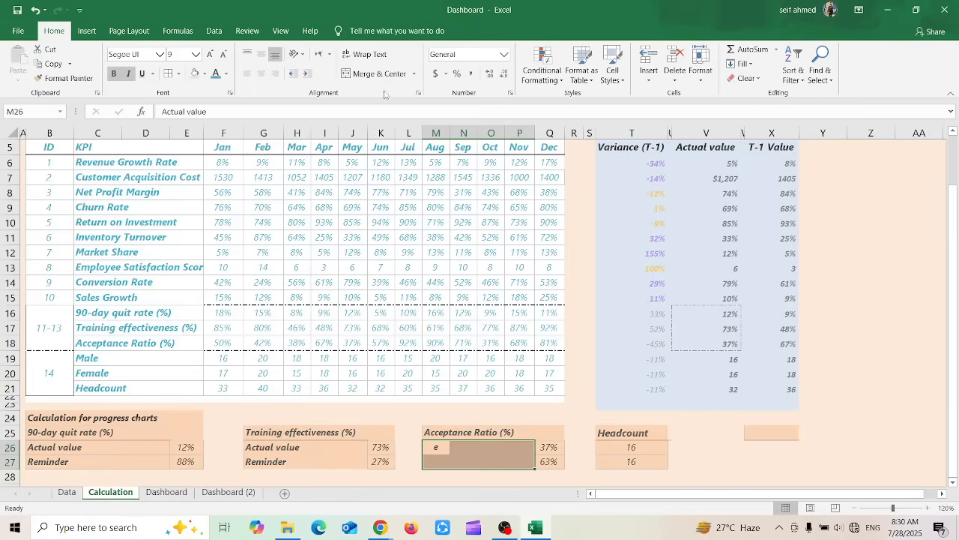
{"action": "left_click", "coordinate": [347, 75]}
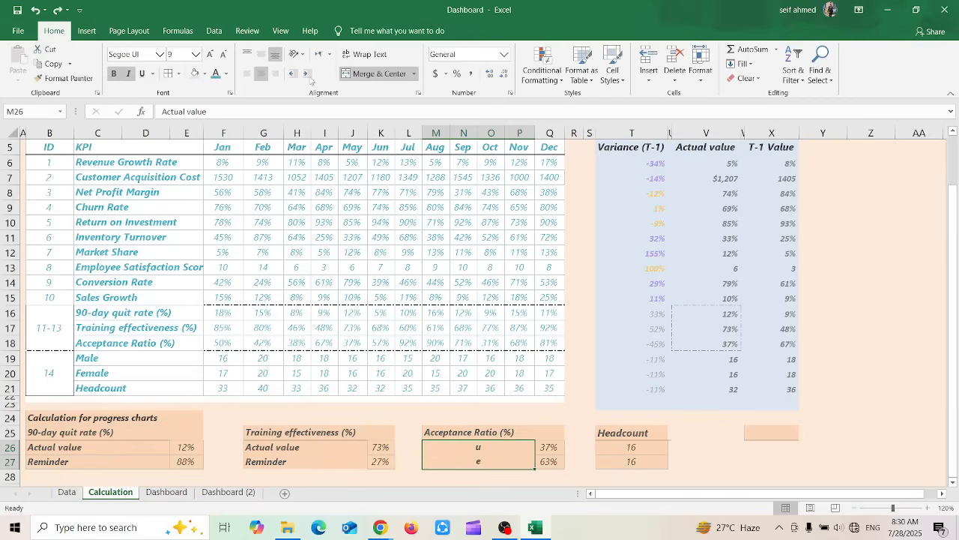
Apply Angle Counterclockwise and then Angle Clockwise orientation to the text of the merged Actual value cell
{"action": "left_click", "coordinate": [297, 54]}
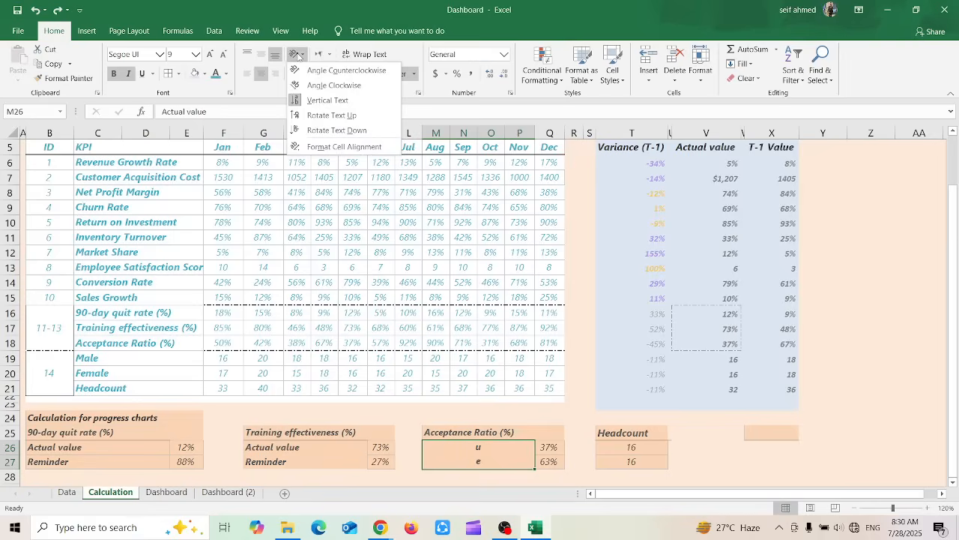
{"action": "left_click", "coordinate": [338, 70]}
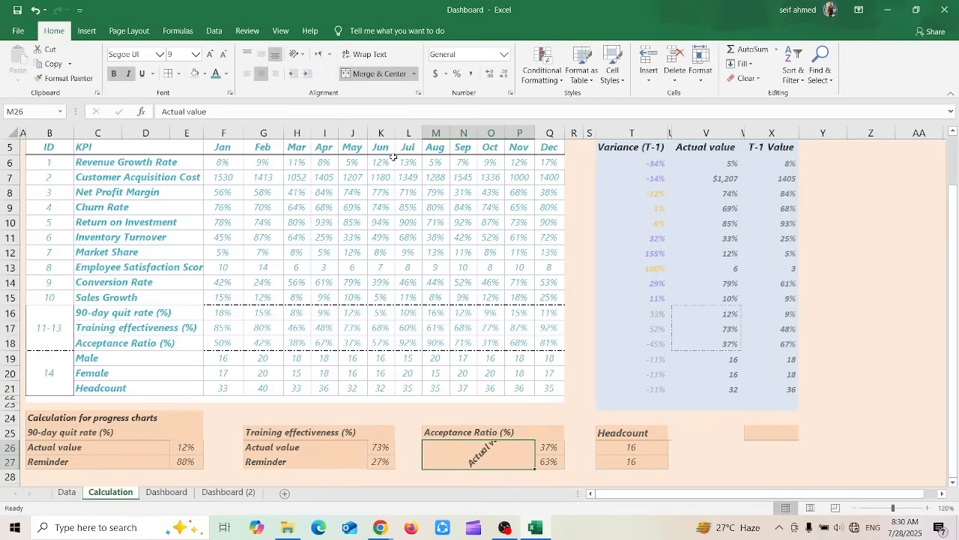
{"action": "left_click", "coordinate": [297, 54]}
{"action": "left_click", "coordinate": [311, 85]}
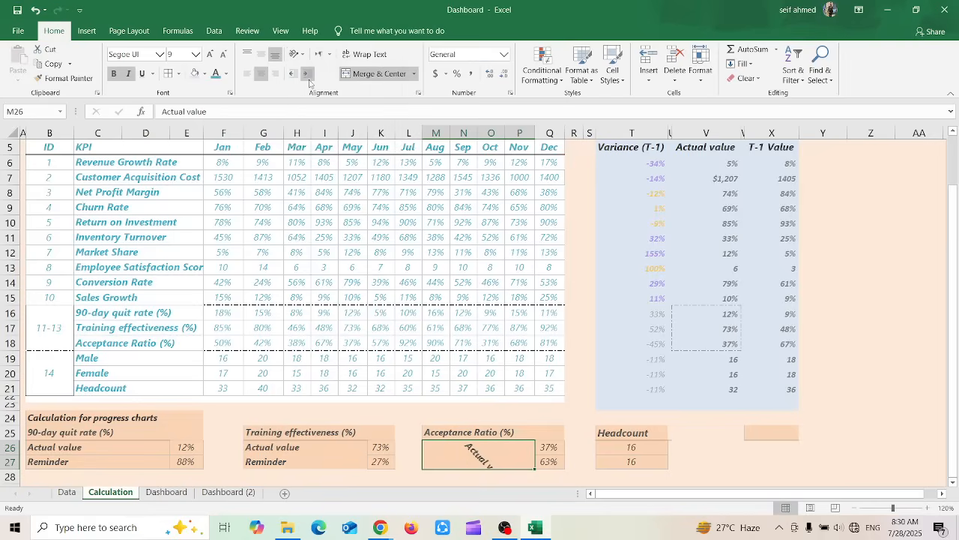
Apply Rotate Text Up and then Rotate Text Down to the merged Actual value cell, and reopen the orientation choices
{"action": "left_click", "coordinate": [297, 54]}
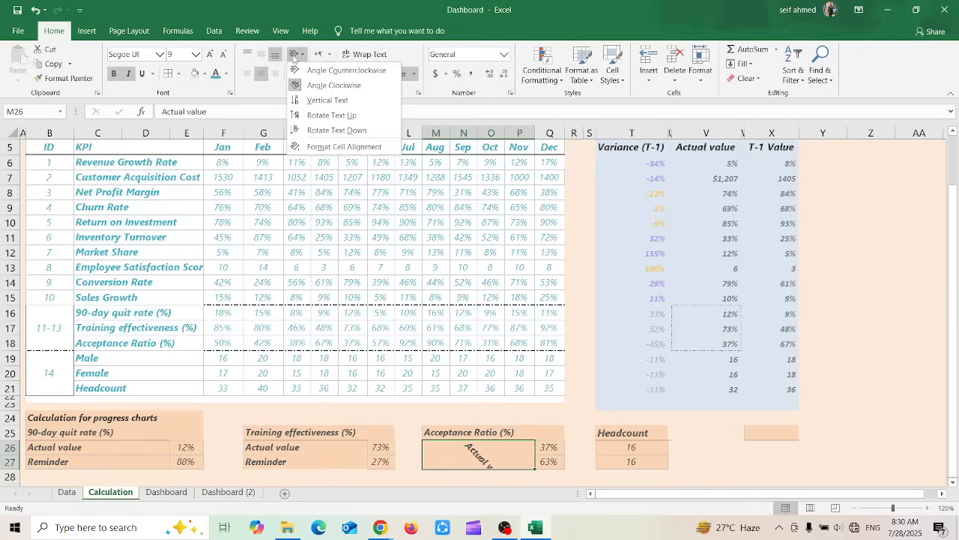
{"action": "left_click", "coordinate": [327, 115]}
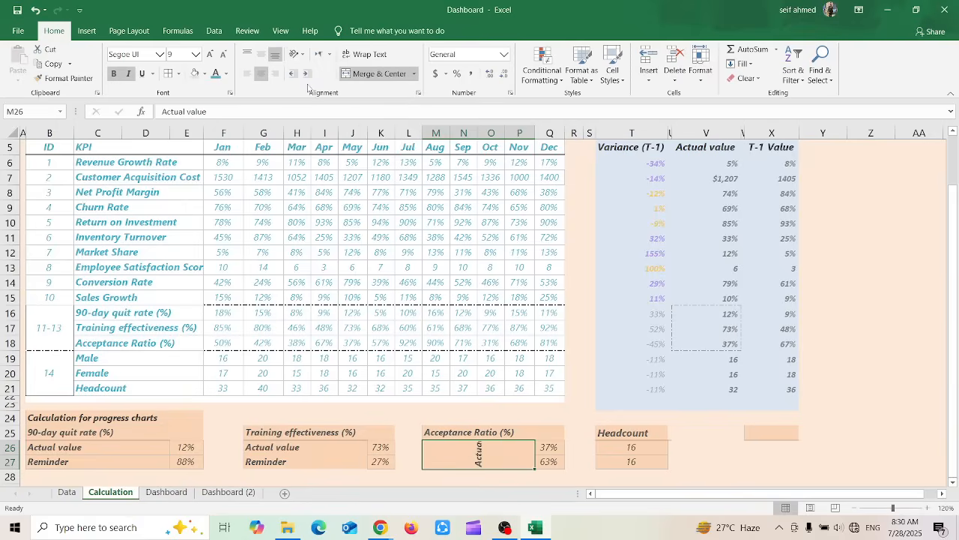
{"action": "left_click", "coordinate": [296, 54]}
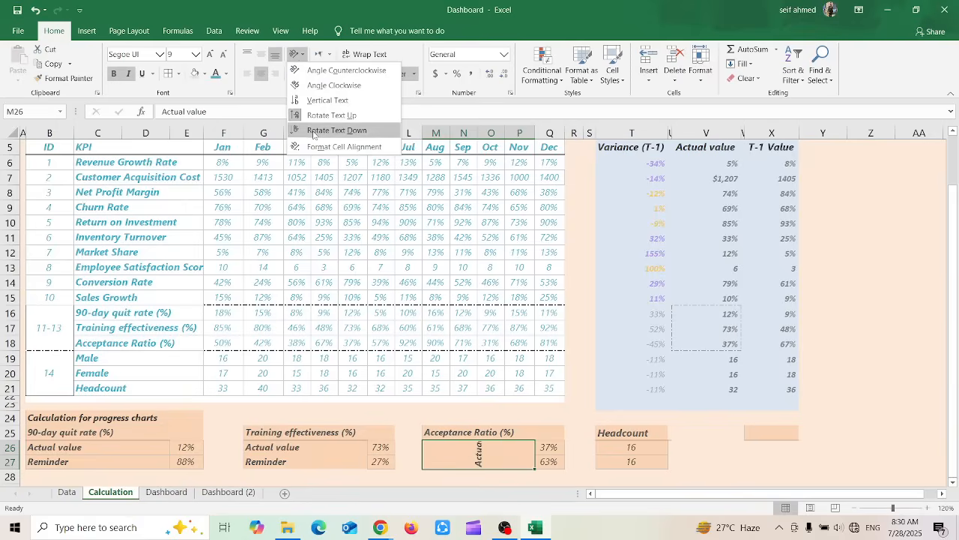
{"action": "left_click", "coordinate": [313, 132]}
{"action": "left_click", "coordinate": [297, 54]}
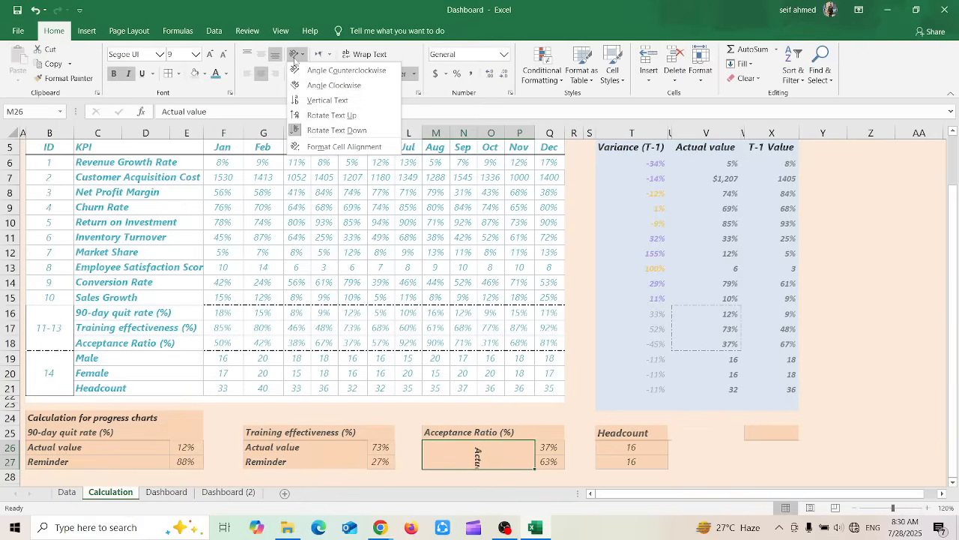
Check the Format Cells alignment settings of the merged Actual value cell without changing them, and undo its text rotations
{"action": "left_click", "coordinate": [346, 147]}
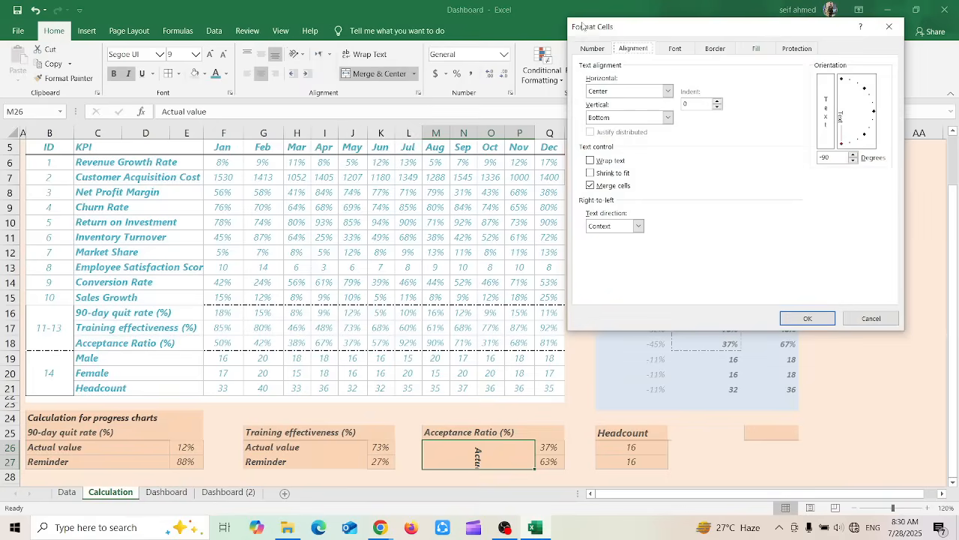
{"action": "left_click", "coordinate": [889, 27]}
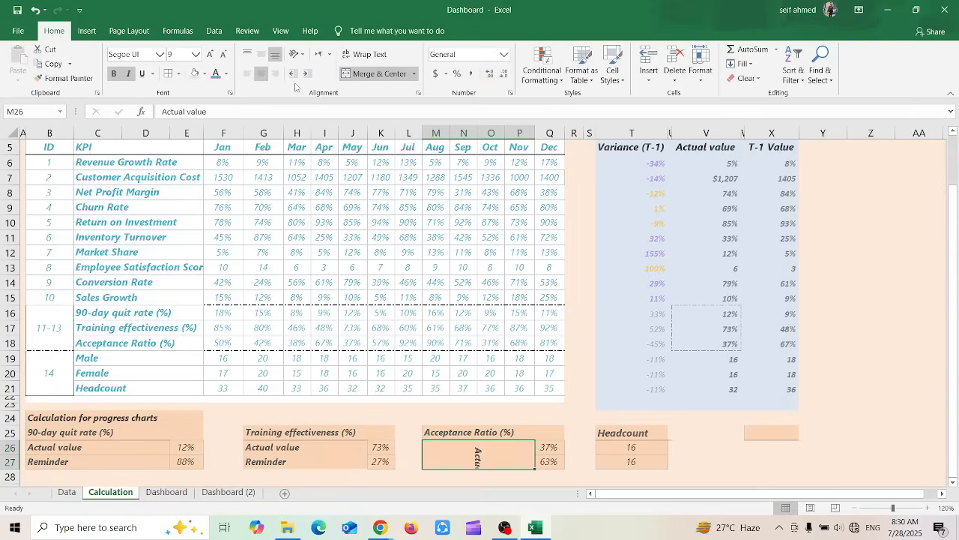
{"action": "key", "text": "ctrl+z"}
{"action": "key", "text": "ctrl+z"}
{"action": "key", "text": "ctrl+z"}
{"action": "key", "text": "ctrl+z"}
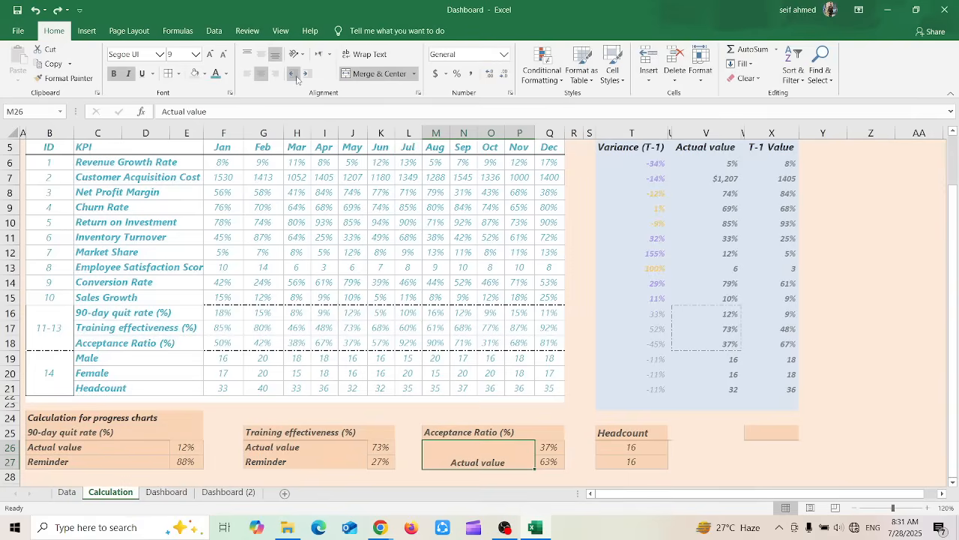
Increase the indent of the merged Actual value cell several times, and reduce it again in steps
{"action": "left_click", "coordinate": [305, 78]}
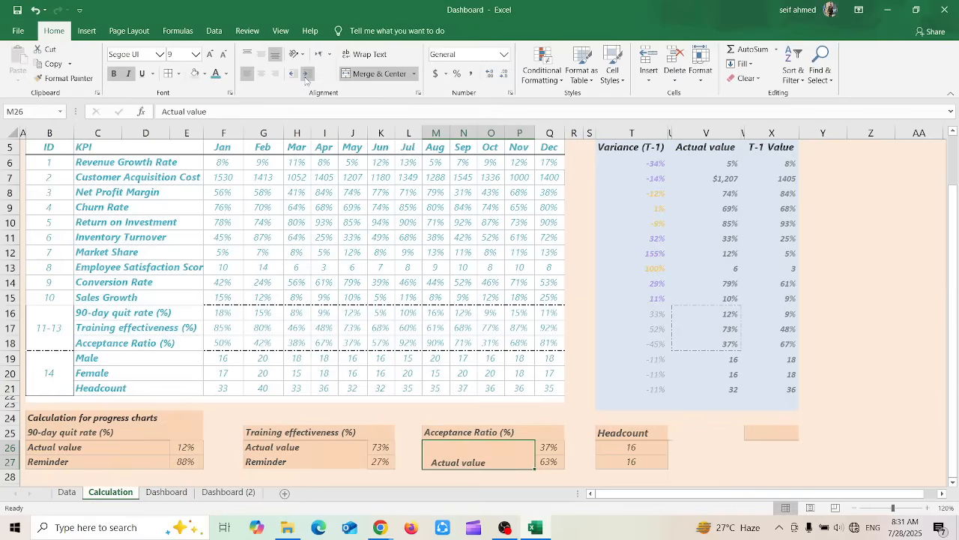
{"action": "left_click", "coordinate": [306, 78]}
{"action": "left_click", "coordinate": [306, 78]}
{"action": "left_click", "coordinate": [306, 78]}
{"action": "left_click", "coordinate": [305, 78]}
{"action": "left_click", "coordinate": [306, 78]}
{"action": "left_click", "coordinate": [293, 74]}
{"action": "left_click", "coordinate": [293, 73]}
{"action": "left_click", "coordinate": [293, 74]}
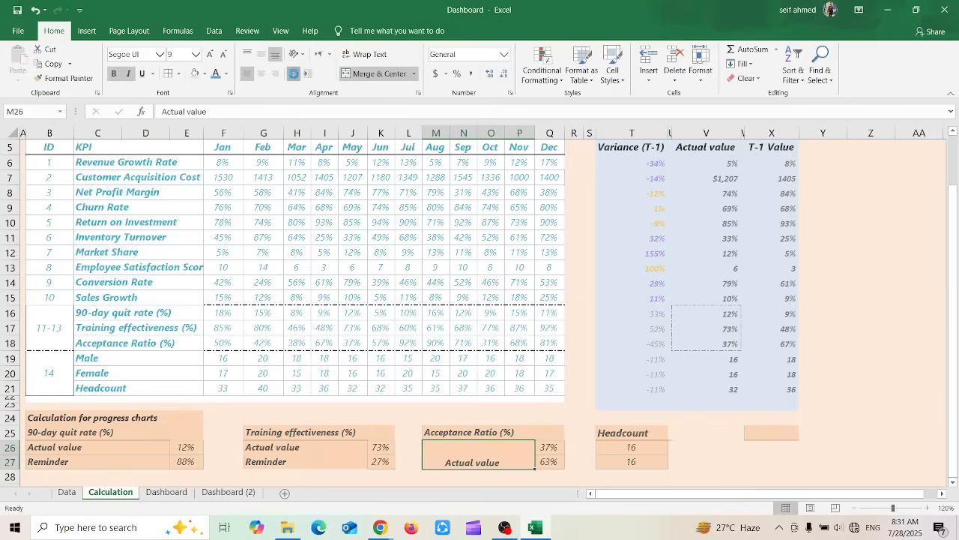
{"action": "left_click", "coordinate": [293, 74]}
{"action": "left_click", "coordinate": [293, 73]}
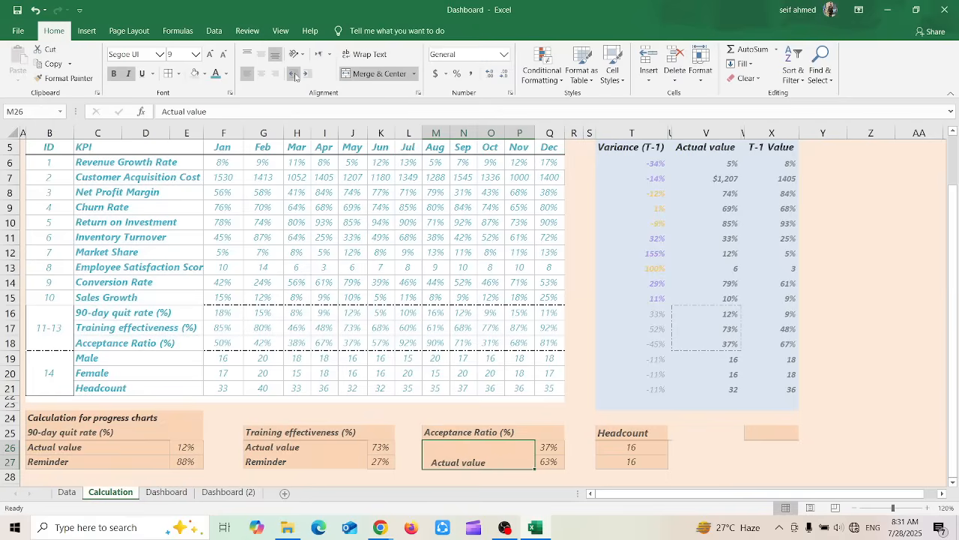
Try the Right-to-Left text direction on the merged Actual value cell, and switch it to Left-to-Right
{"action": "left_click", "coordinate": [328, 56]}
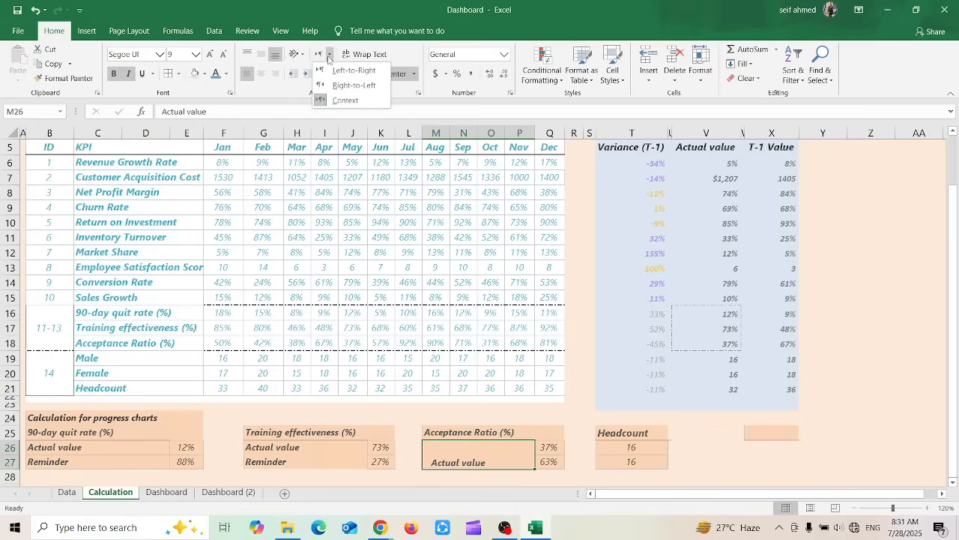
{"action": "left_click", "coordinate": [354, 85]}
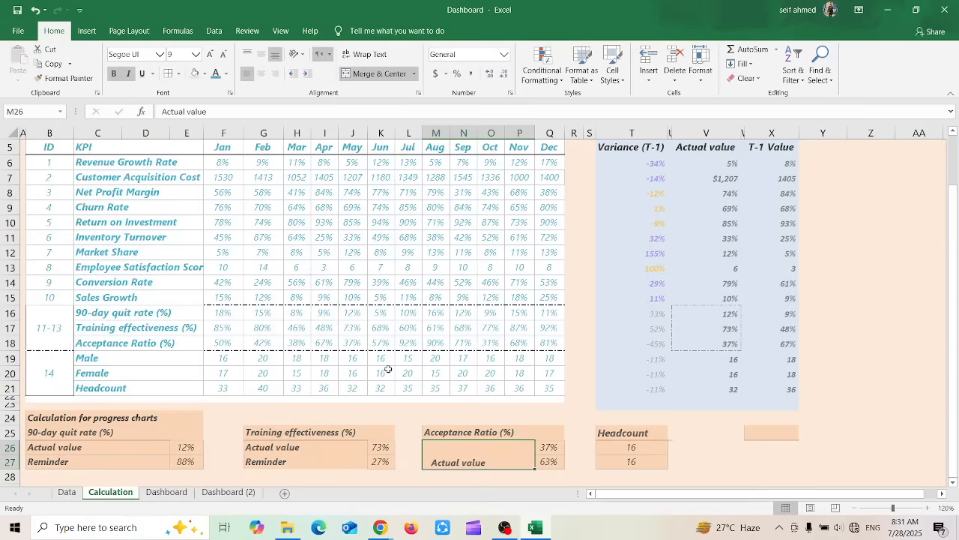
{"action": "left_click", "coordinate": [323, 54]}
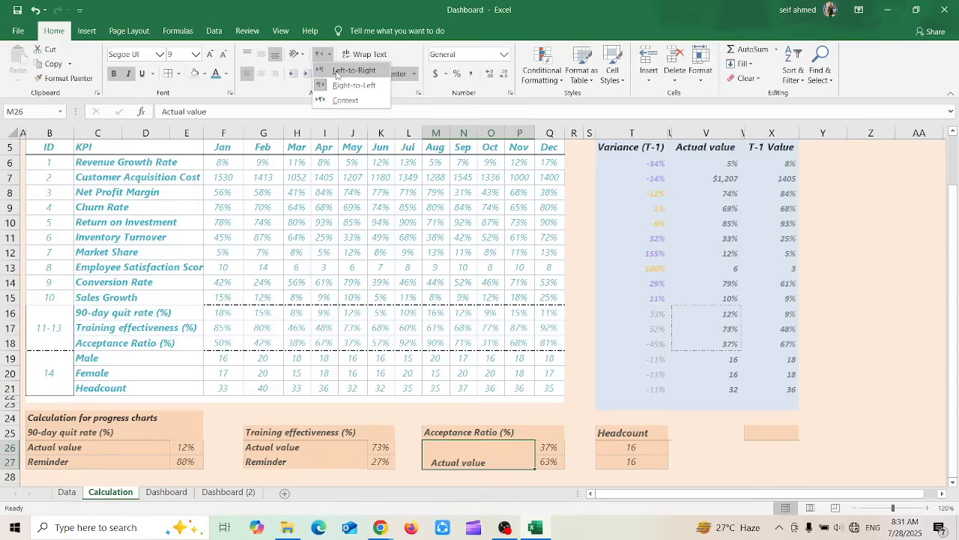
{"action": "left_click", "coordinate": [336, 73]}
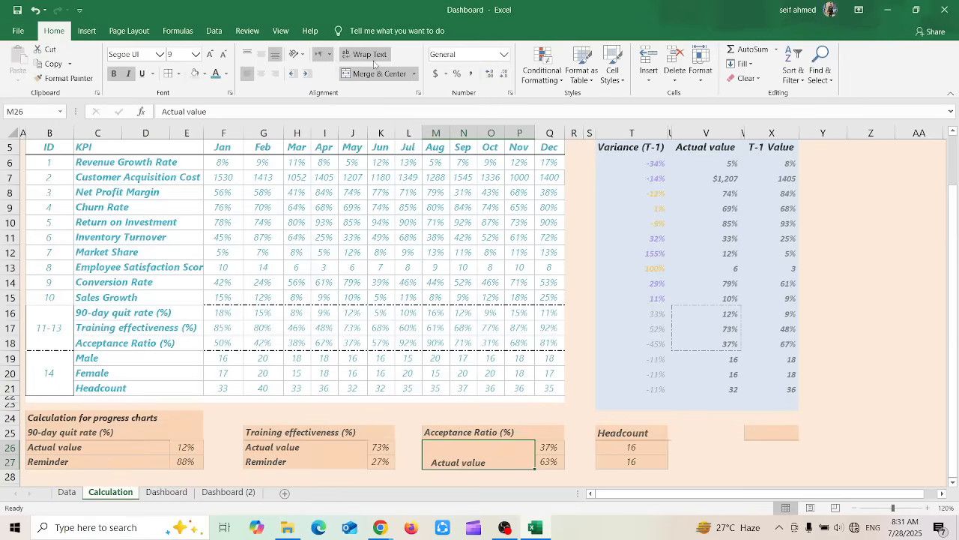
{"action": "left_click", "coordinate": [380, 62]}
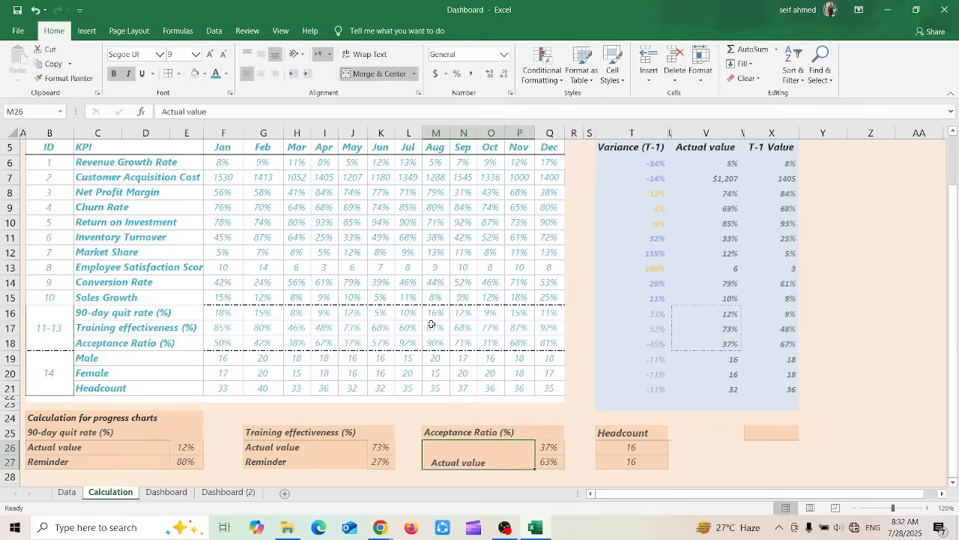
Extend the merged cell's text under Acceptance Ratio (%) to "Actual value Actual value Actual value" by copying and pasting its own text
{"action": "double_click", "coordinate": [489, 465]}
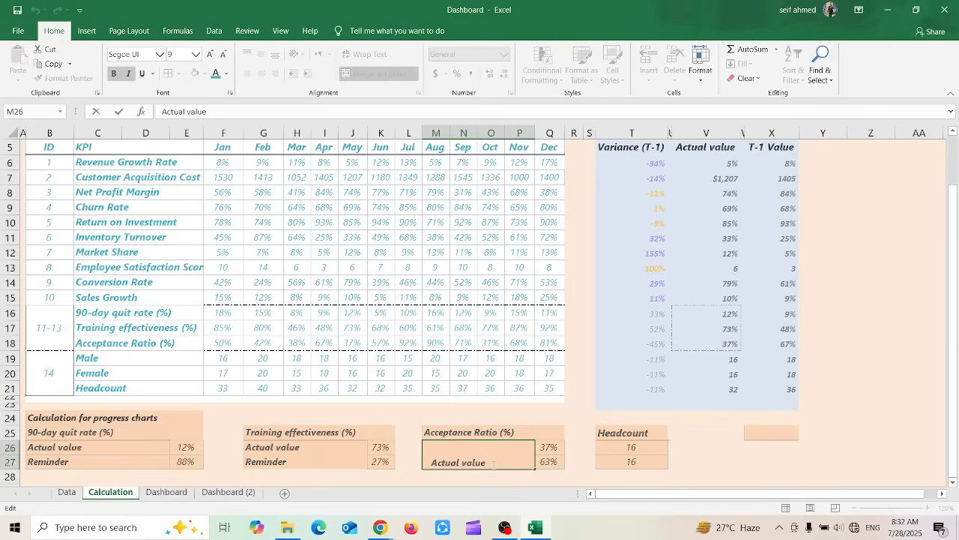
{"action": "left_click_drag", "start_coordinate": [487, 462], "coordinate": [431, 462]}
{"action": "key", "text": "ctrl+c"}
{"action": "key", "text": "End"}
{"action": "key", "text": "ctrl+v"}
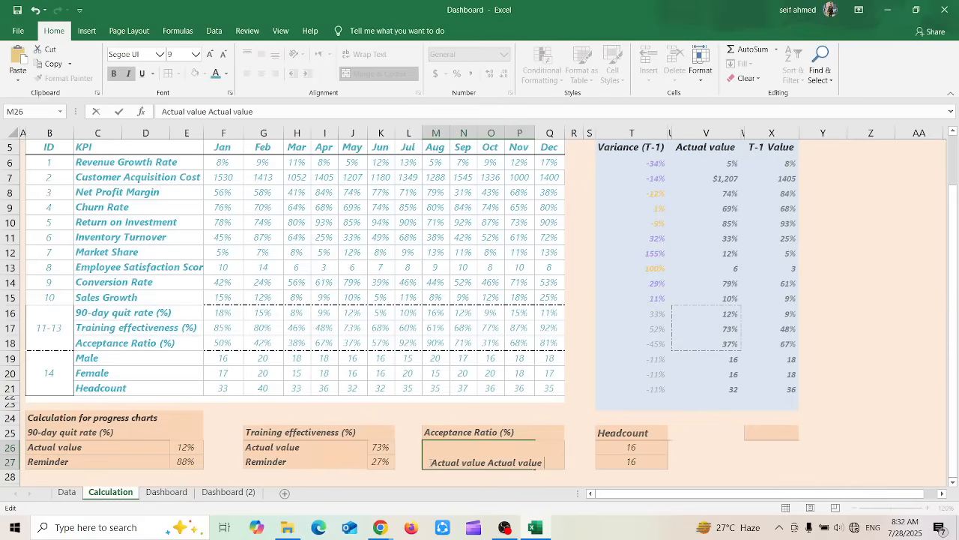
{"action": "key", "text": "ctrl+v"}
{"action": "key", "text": "Return"}
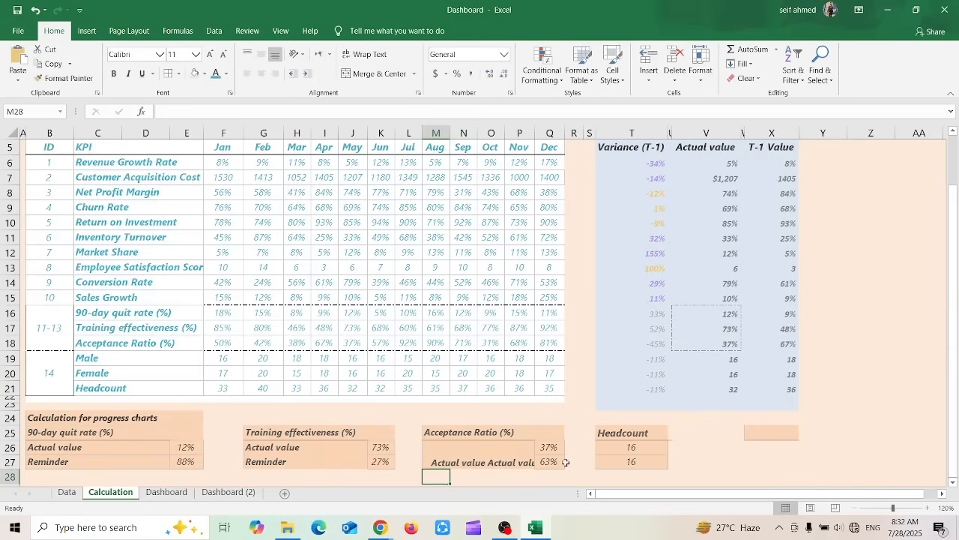
Review the full content of the merged cell M26 and apply Wrap Text to it
{"action": "left_click", "coordinate": [496, 460]}
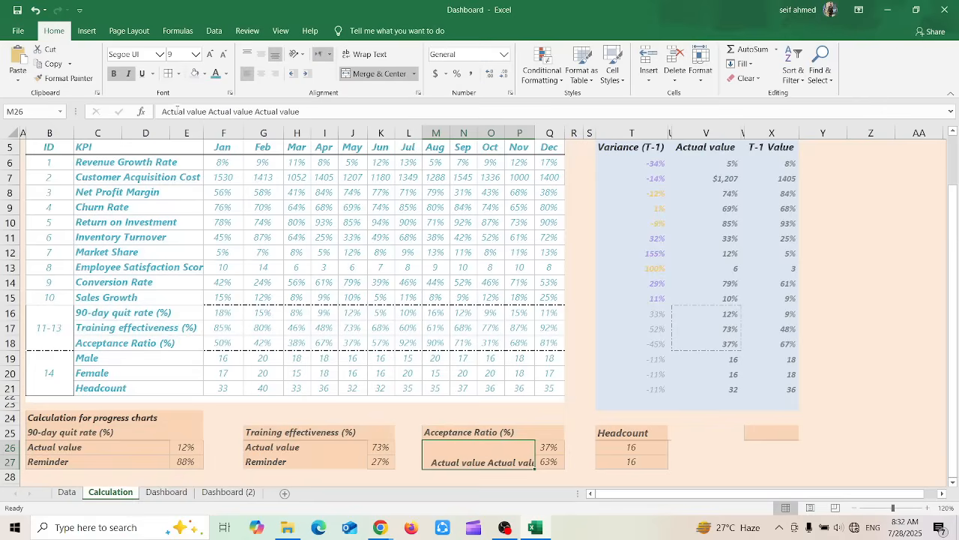
{"action": "left_click", "coordinate": [302, 111]}
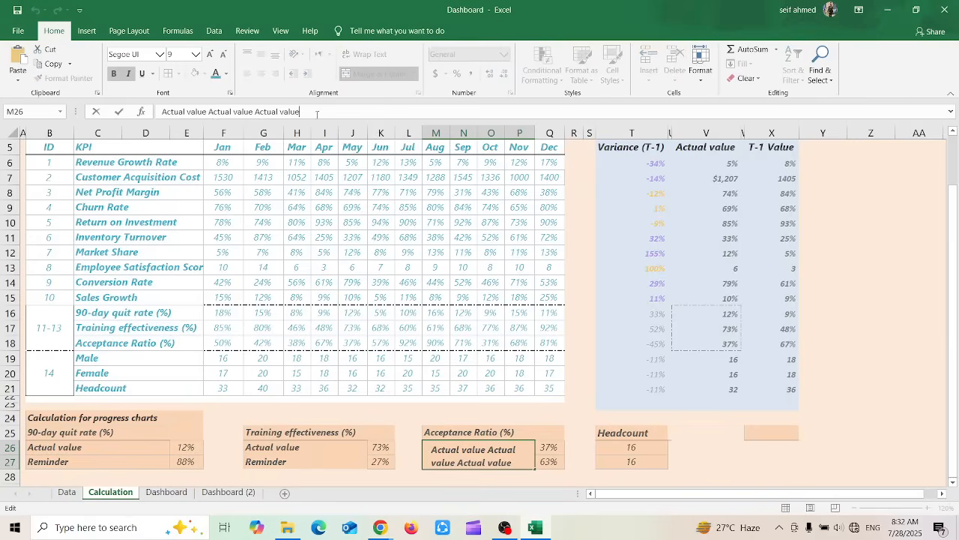
{"action": "left_click", "coordinate": [396, 457]}
{"action": "left_click", "coordinate": [455, 452]}
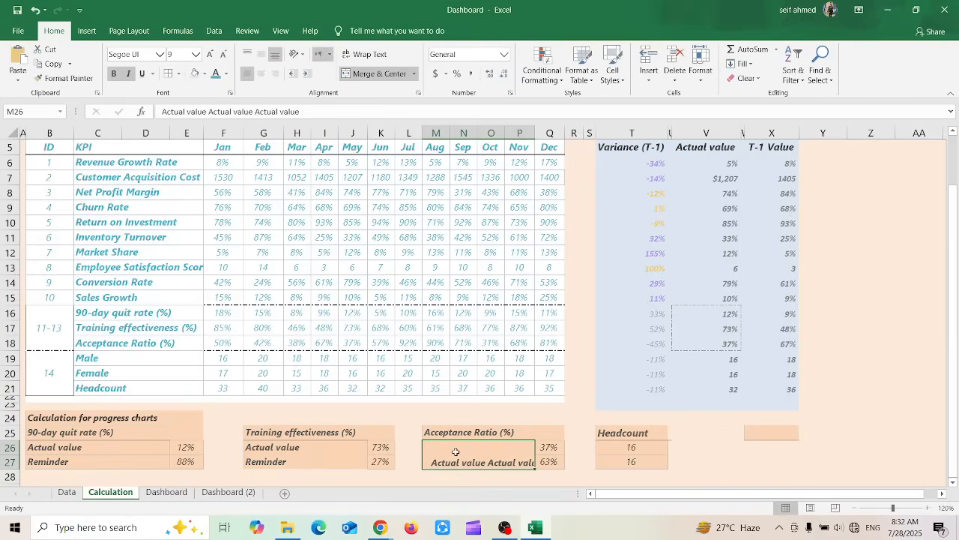
{"action": "left_click", "coordinate": [366, 53]}
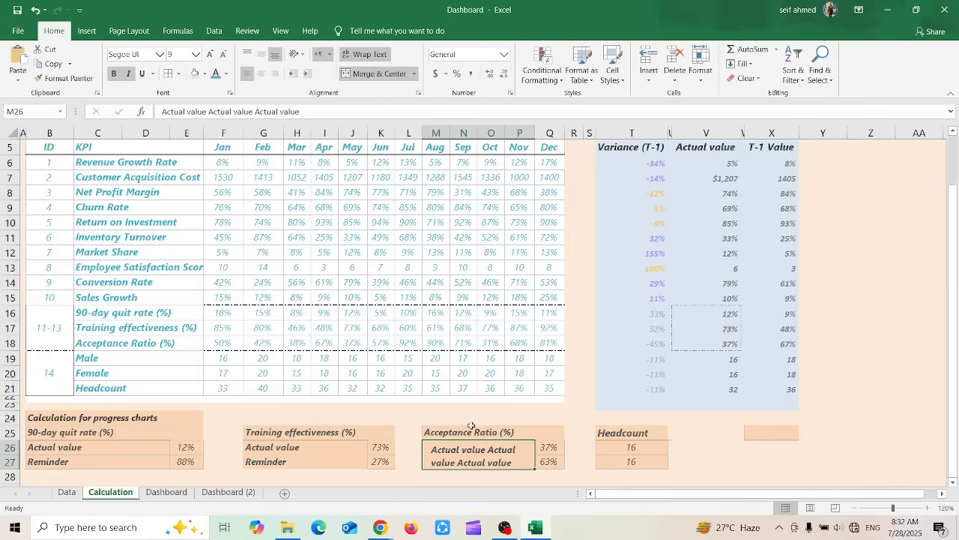
Merge and center cells Q25:R25 beside the Acceptance Ratio (%) heading
{"action": "left_click_drag", "start_coordinate": [471, 428], "coordinate": [575, 432]}
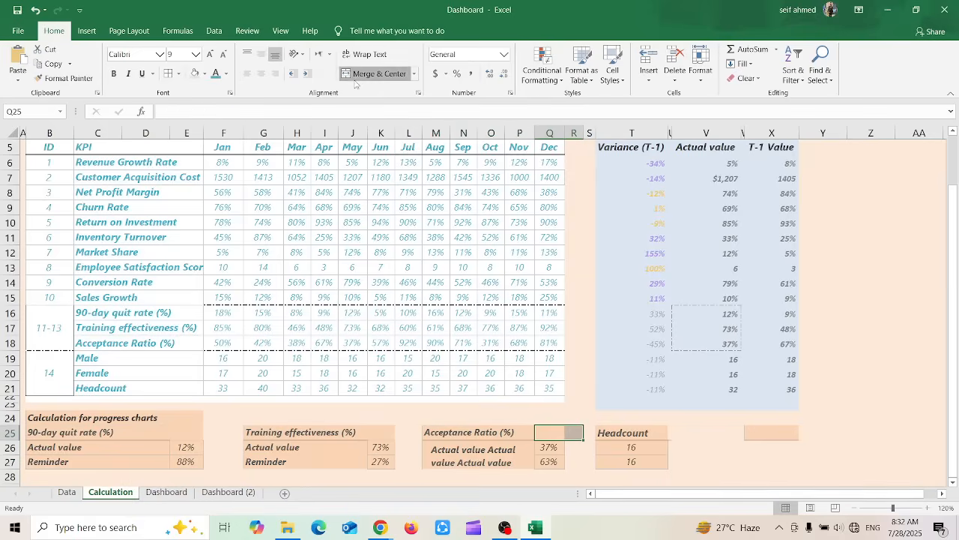
{"action": "left_click", "coordinate": [379, 74]}
{"action": "left_click", "coordinate": [659, 373]}
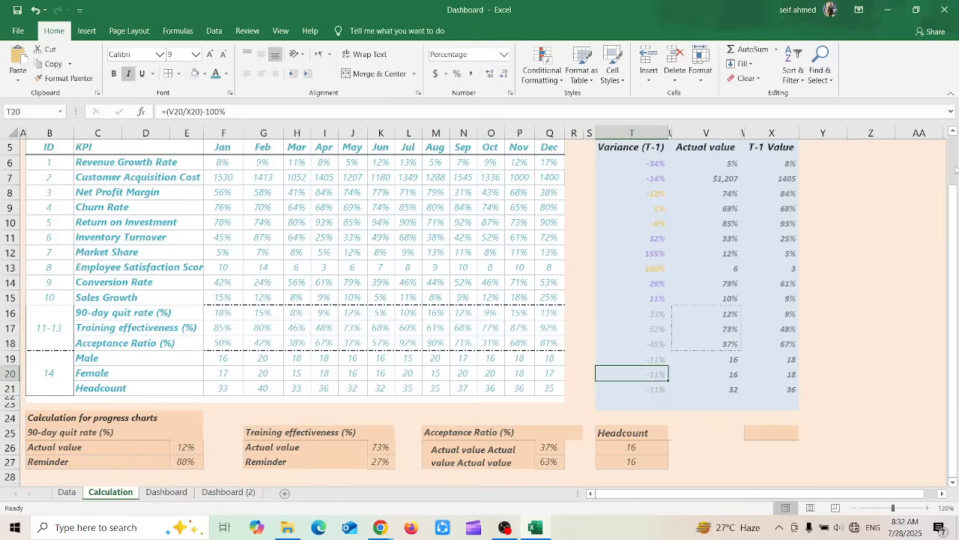
Enter "Title" in cell F2 above the KPI table, and merge and center it across F2:R4
{"action": "left_click_drag", "start_coordinate": [954, 181], "coordinate": [951, 145]}
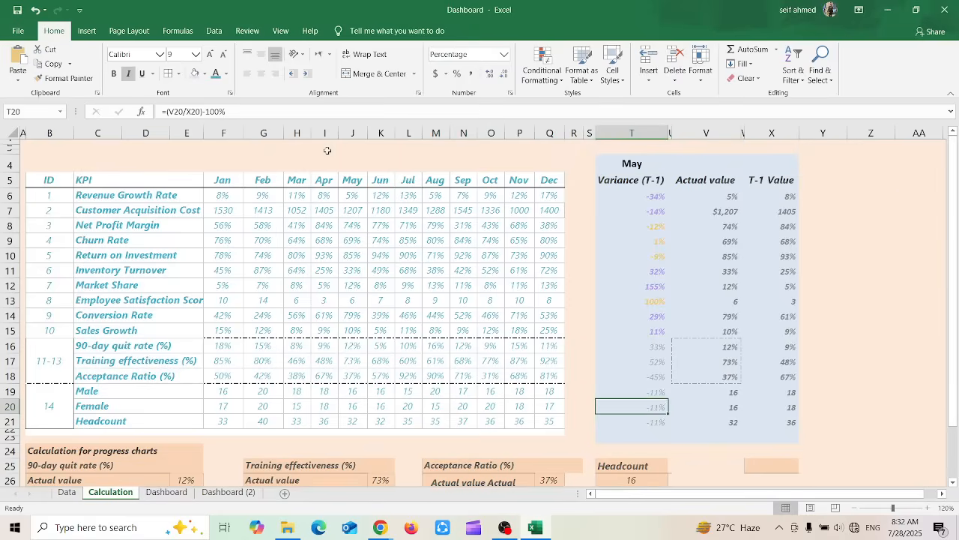
{"action": "left_click", "coordinate": [210, 147]}
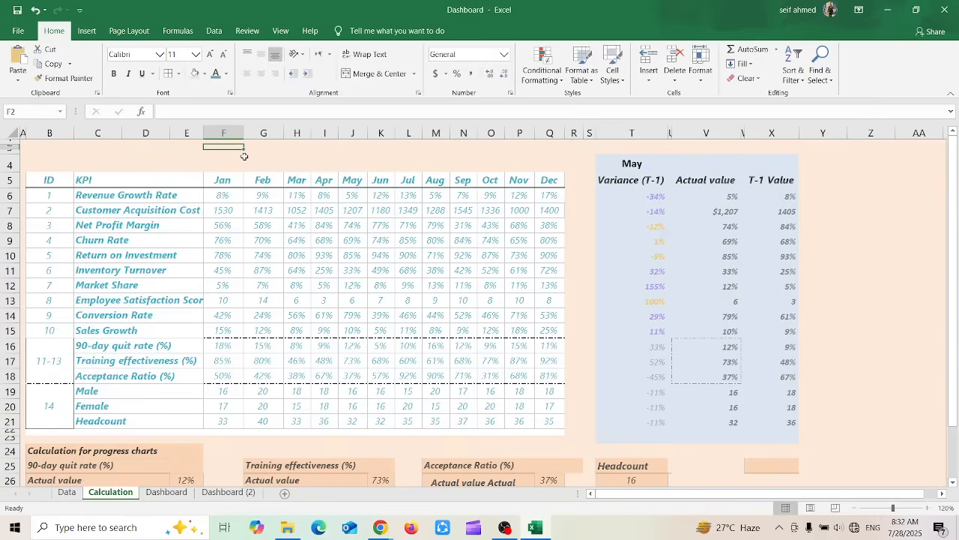
{"action": "type", "text": "Title"}
{"action": "key", "text": "Return"}
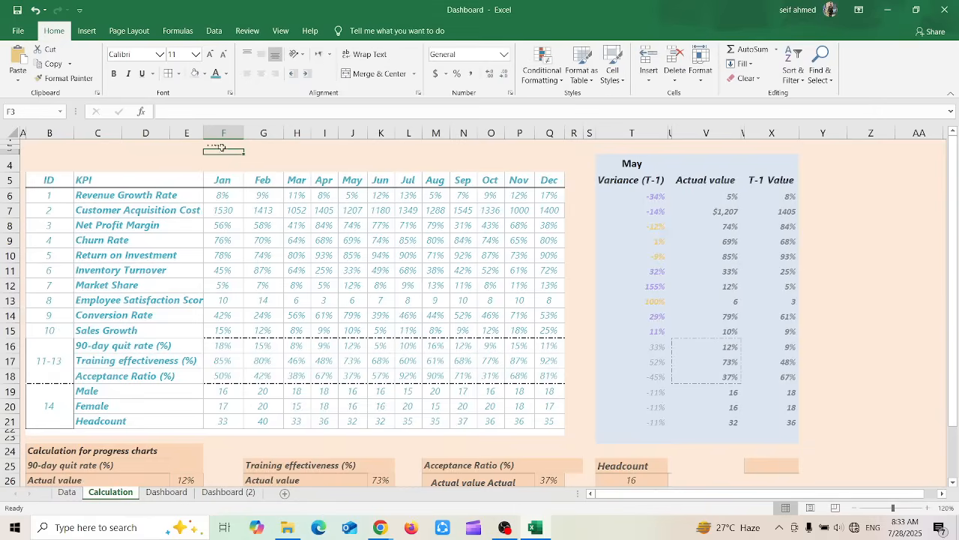
{"action": "left_click_drag", "start_coordinate": [222, 144], "coordinate": [582, 166]}
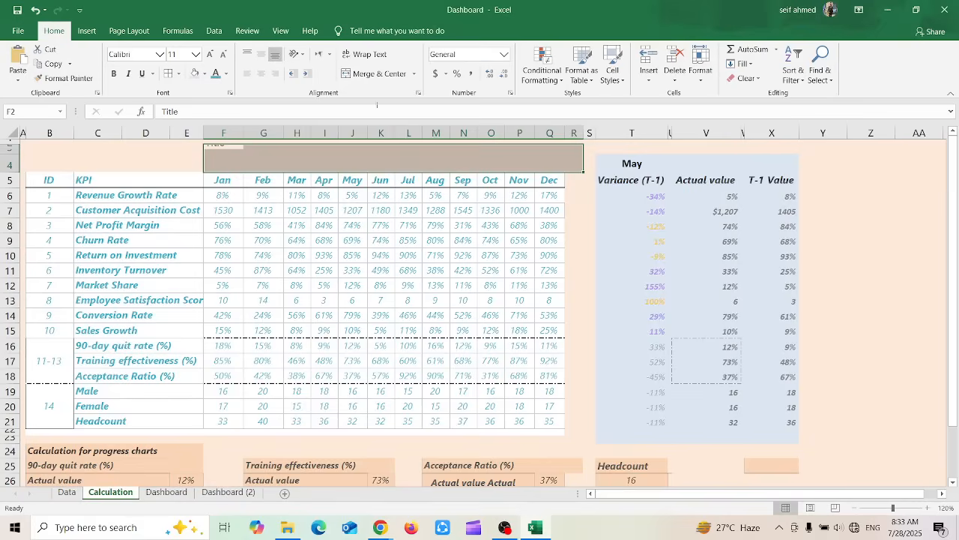
{"action": "left_click", "coordinate": [371, 74]}
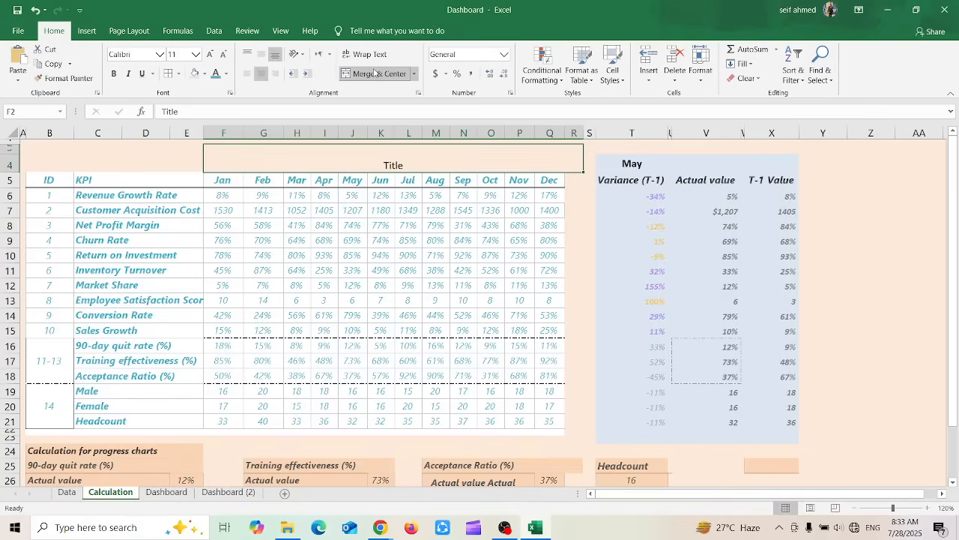
Increase the font size of the merged Title cell in steps to beyond 22 points
{"action": "left_click", "coordinate": [209, 54]}
{"action": "left_click", "coordinate": [209, 54]}
{"action": "left_click", "coordinate": [209, 54]}
{"action": "left_click", "coordinate": [209, 54]}
{"action": "left_click", "coordinate": [209, 54]}
{"action": "left_click", "coordinate": [209, 54]}
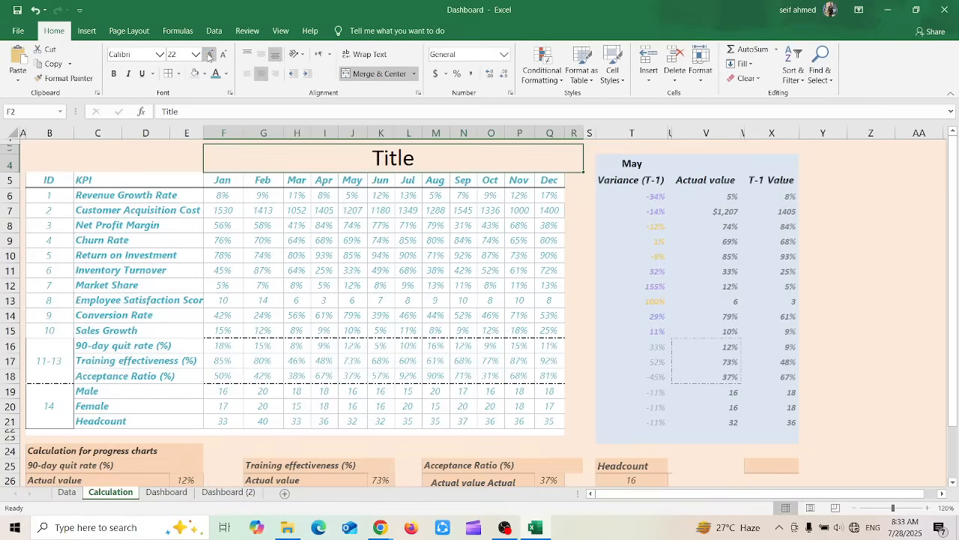
{"action": "left_click", "coordinate": [209, 54]}
{"action": "left_click", "coordinate": [210, 54]}
Apply the General and then the Number format to the December Conversion Rate value in Q14
{"action": "left_click", "coordinate": [542, 311]}
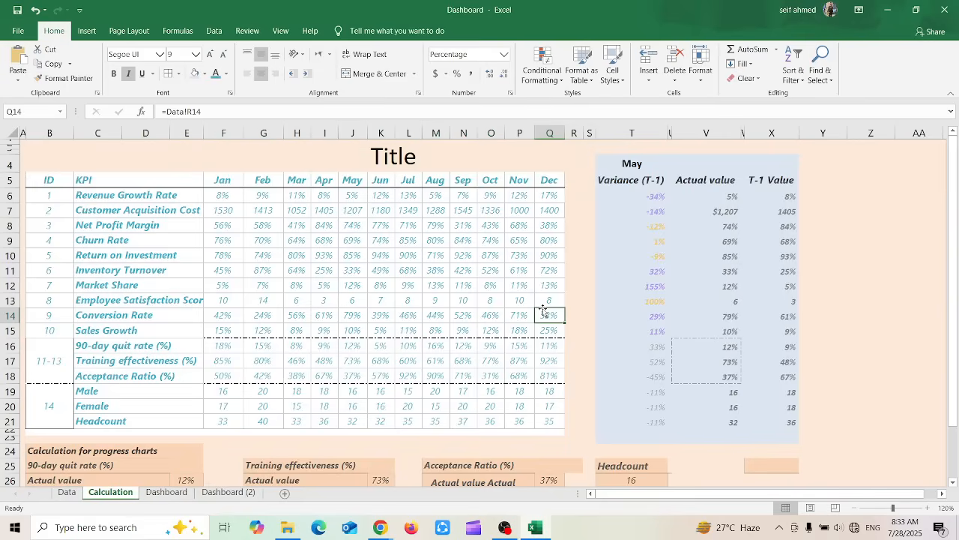
{"action": "mouse_move", "coordinate": [955, 238]}
{"action": "left_mouse_down"}
{"action": "mouse_move", "coordinate": [955, 255]}
{"action": "mouse_move", "coordinate": [954, 225]}
{"action": "left_mouse_up"}
{"action": "left_click", "coordinate": [504, 56]}
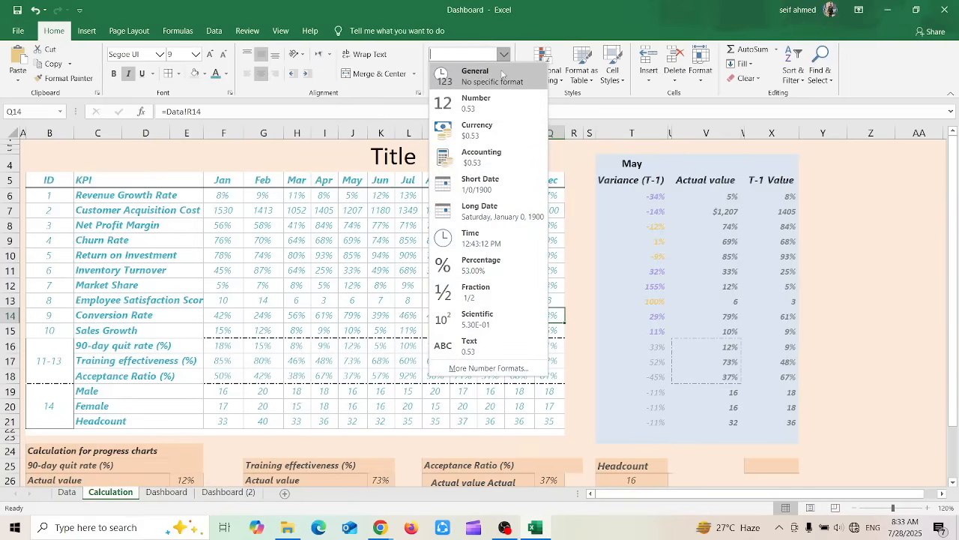
{"action": "left_click", "coordinate": [503, 74]}
{"action": "left_click", "coordinate": [503, 55]}
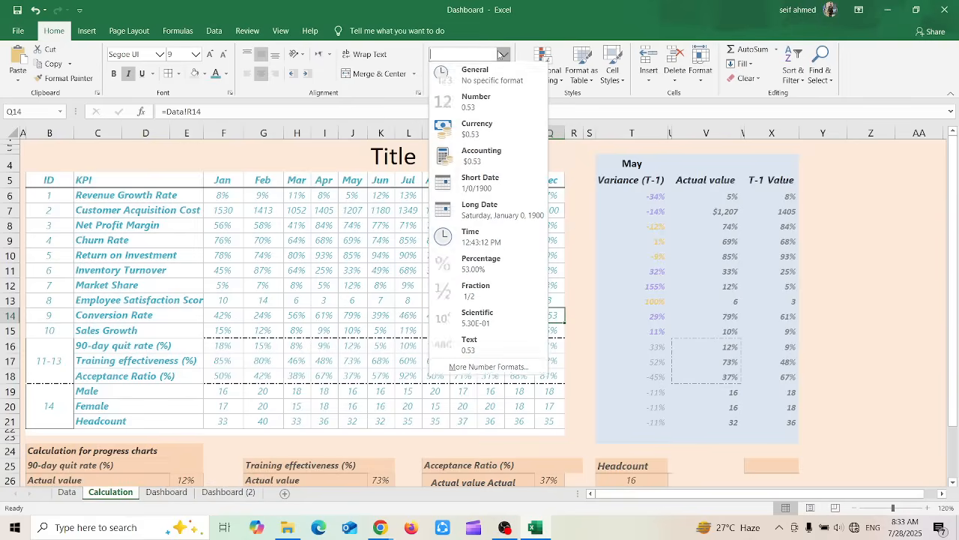
{"action": "left_click", "coordinate": [479, 105]}
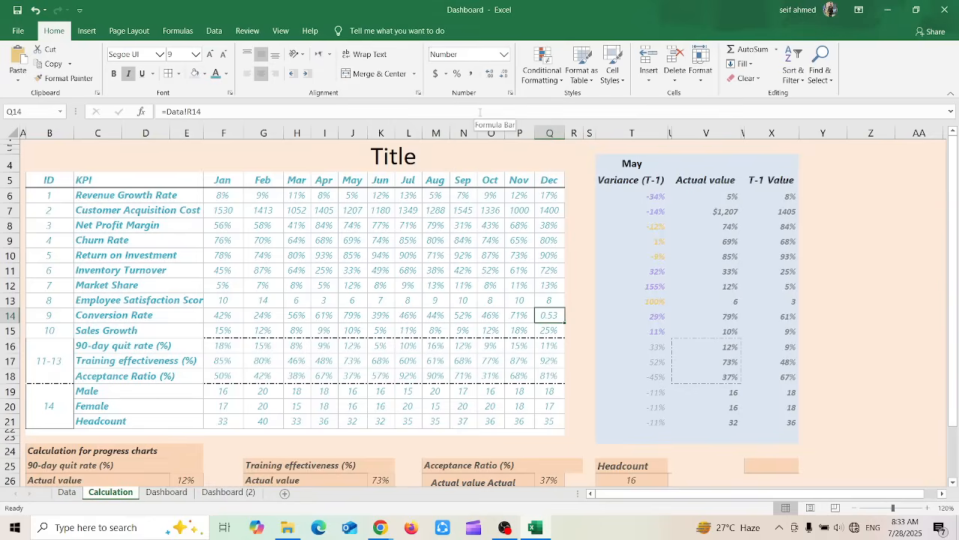
Apply the Currency, Short Date, Long Date and Time formats in turn to the December Conversion Rate value in Q14
{"action": "left_click", "coordinate": [504, 54]}
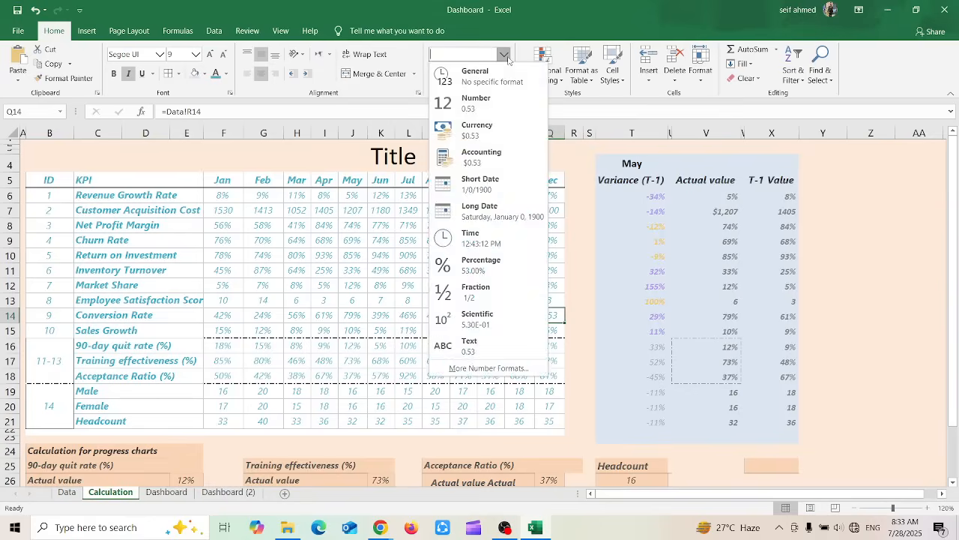
{"action": "left_click", "coordinate": [475, 142]}
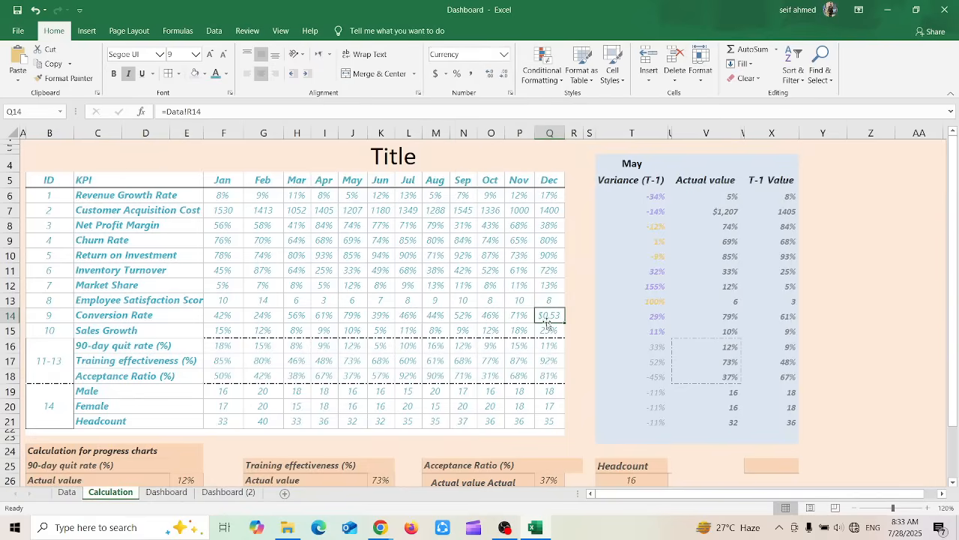
{"action": "left_click", "coordinate": [504, 55]}
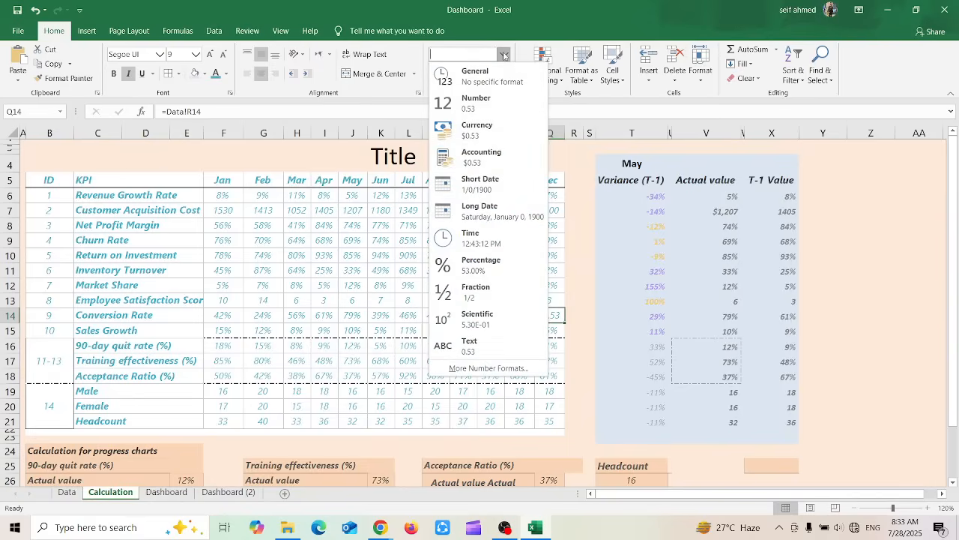
{"action": "left_click", "coordinate": [480, 183]}
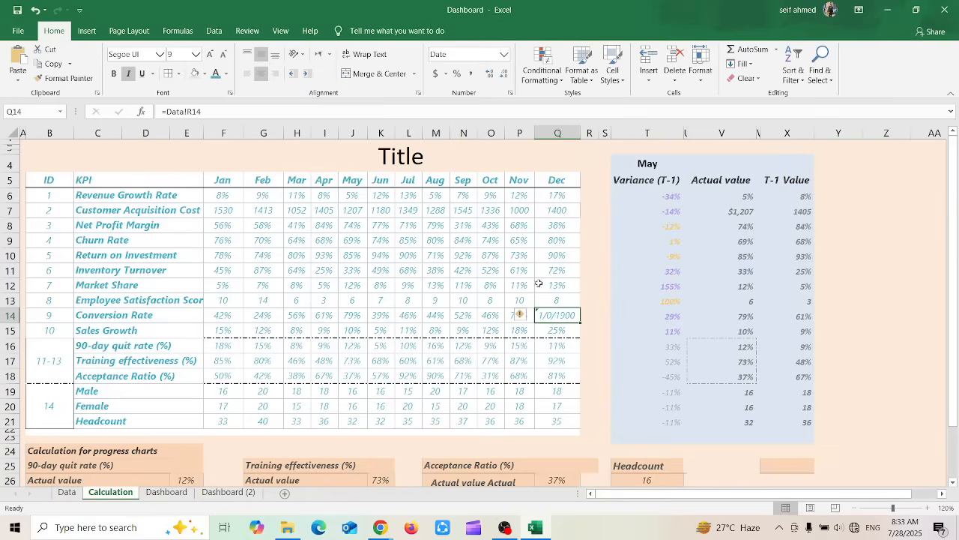
{"action": "left_click", "coordinate": [507, 56]}
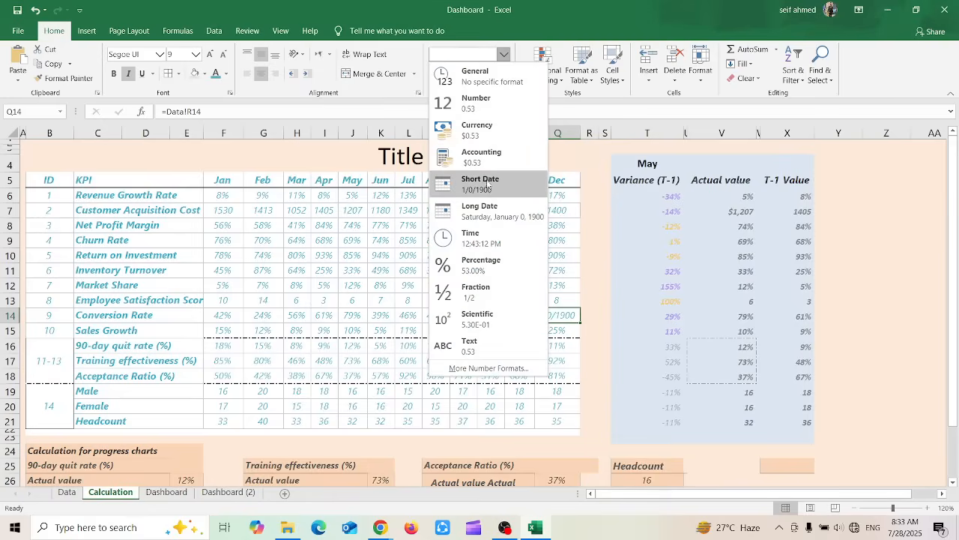
{"action": "left_click", "coordinate": [502, 212]}
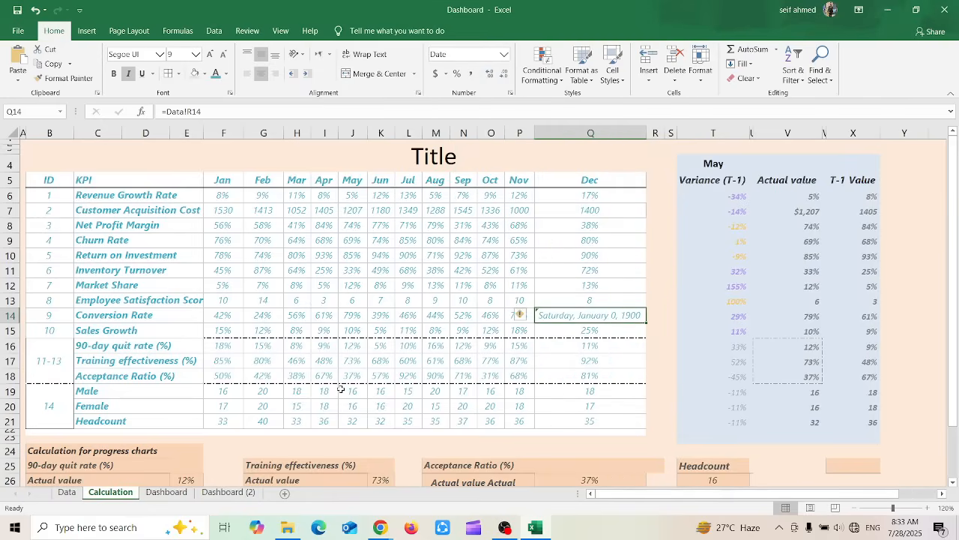
{"action": "left_click", "coordinate": [504, 55]}
{"action": "left_click", "coordinate": [488, 239]}
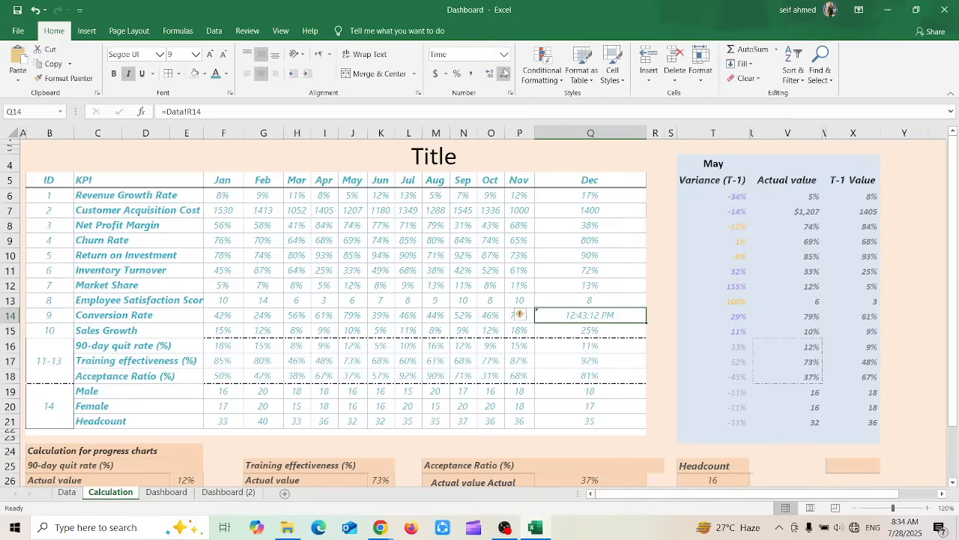
Format Q14 as Percentage, Fraction and finally Scientific
{"action": "left_click", "coordinate": [505, 54]}
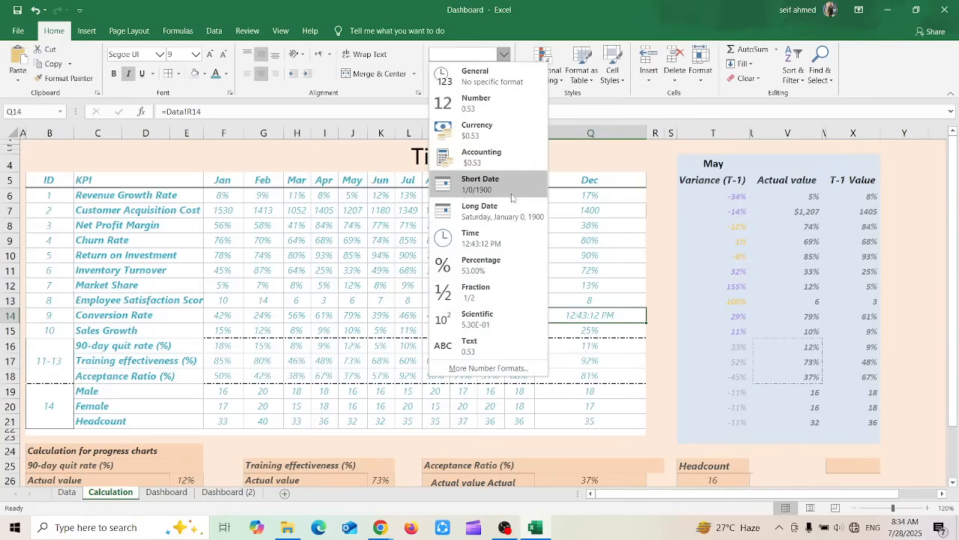
{"action": "left_click", "coordinate": [500, 255]}
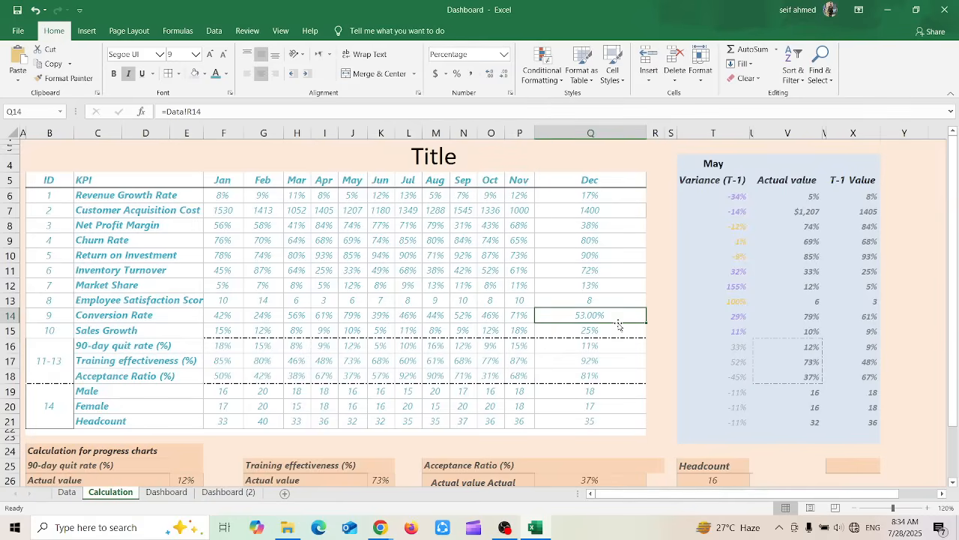
{"action": "left_click", "coordinate": [498, 62]}
{"action": "left_click", "coordinate": [486, 289]}
{"action": "left_click", "coordinate": [503, 54]}
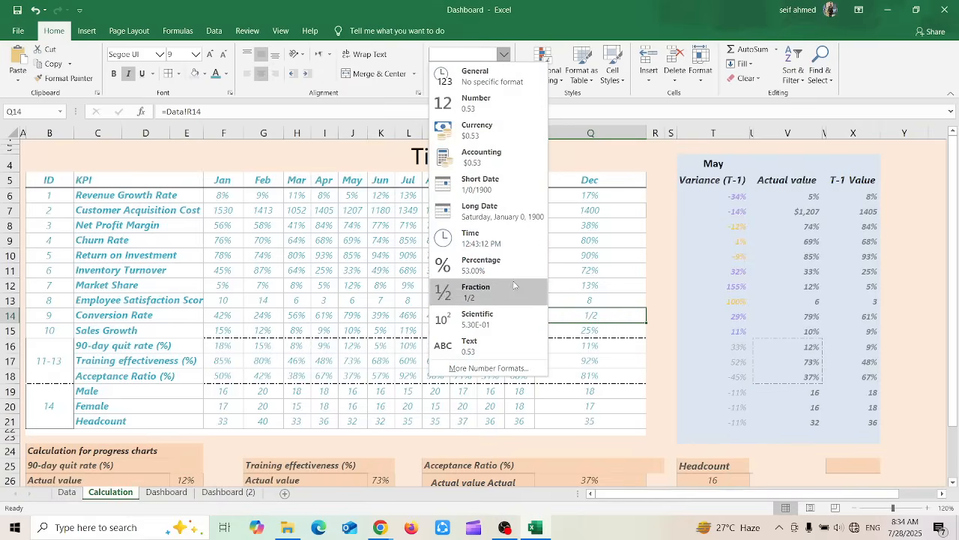
{"action": "left_click", "coordinate": [492, 318]}
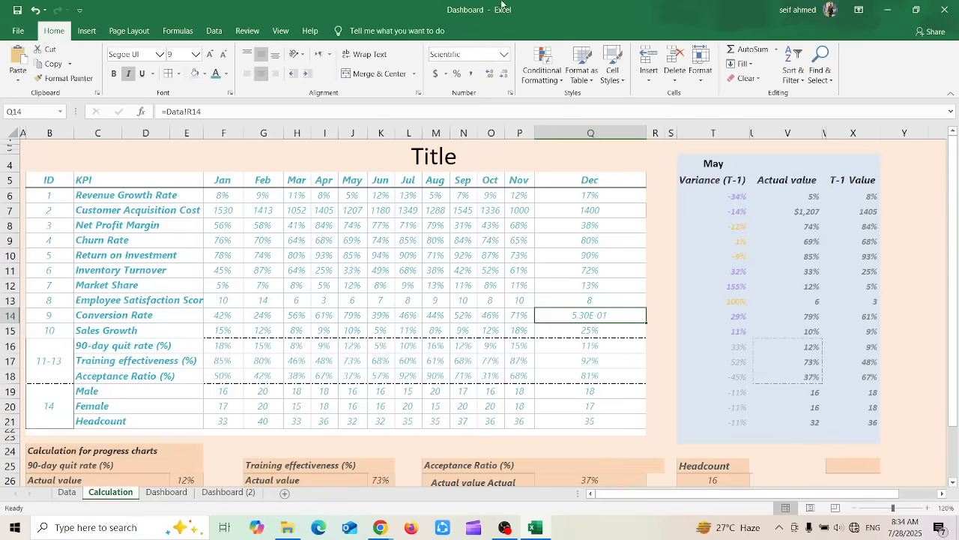
View the full list of number format categories for Q14 in Format Cells and close it without changes
{"action": "left_click", "coordinate": [503, 58]}
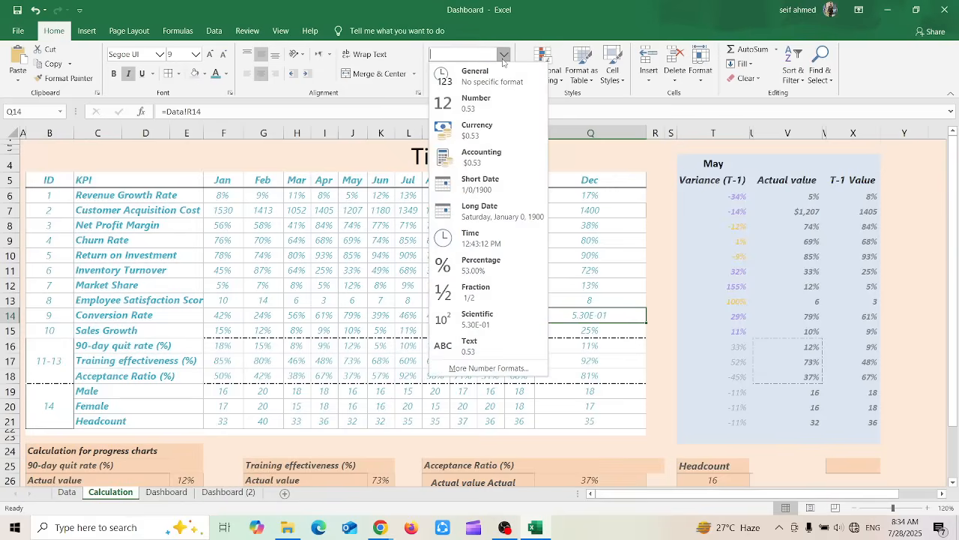
{"action": "left_click", "coordinate": [465, 370]}
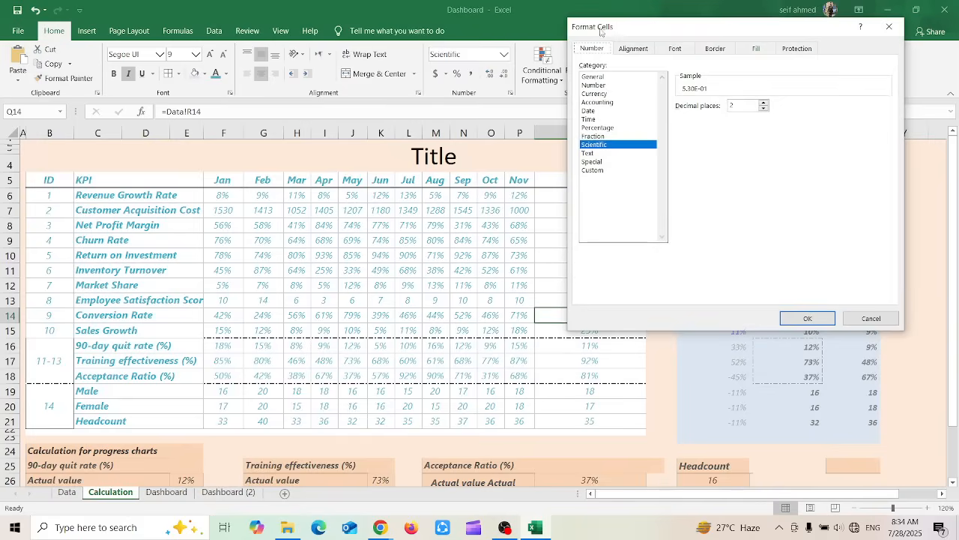
{"action": "left_click", "coordinate": [888, 27]}
Undo the number format changes on Q14 and return it to a percentage without decimals
{"action": "key", "text": "ctrl+z"}
{"action": "key", "text": "ctrl+z"}
{"action": "key", "text": "ctrl+z"}
{"action": "key", "text": "ctrl+z"}
{"action": "key", "text": "ctrl+z"}
{"action": "key", "text": "ctrl+z"}
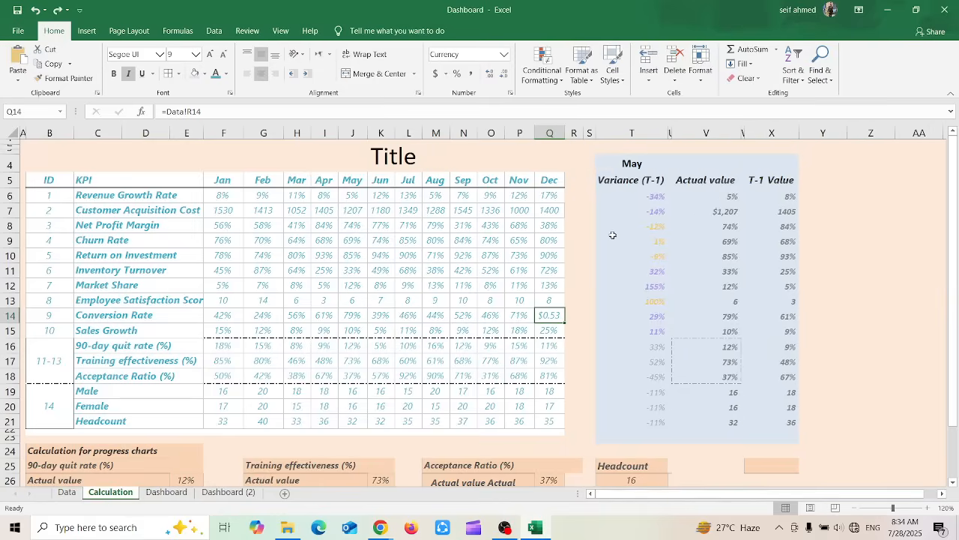
{"action": "key", "text": "ctrl+z"}
{"action": "key", "text": "ctrl+shift+5"}
Apply the Currency format to Q14 and change it to the £ English (United Kingdom) accounting format
{"action": "left_click", "coordinate": [445, 74]}
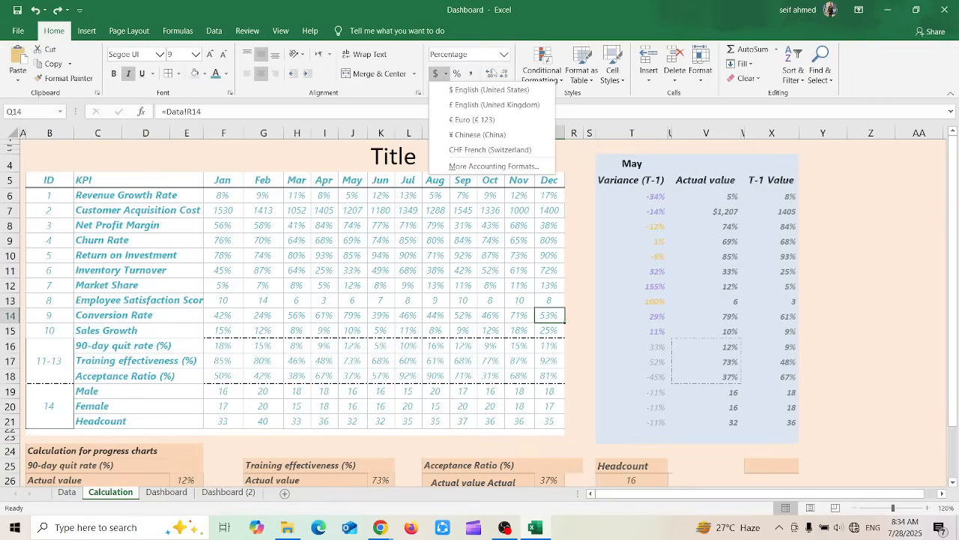
{"action": "key", "text": "Escape"}
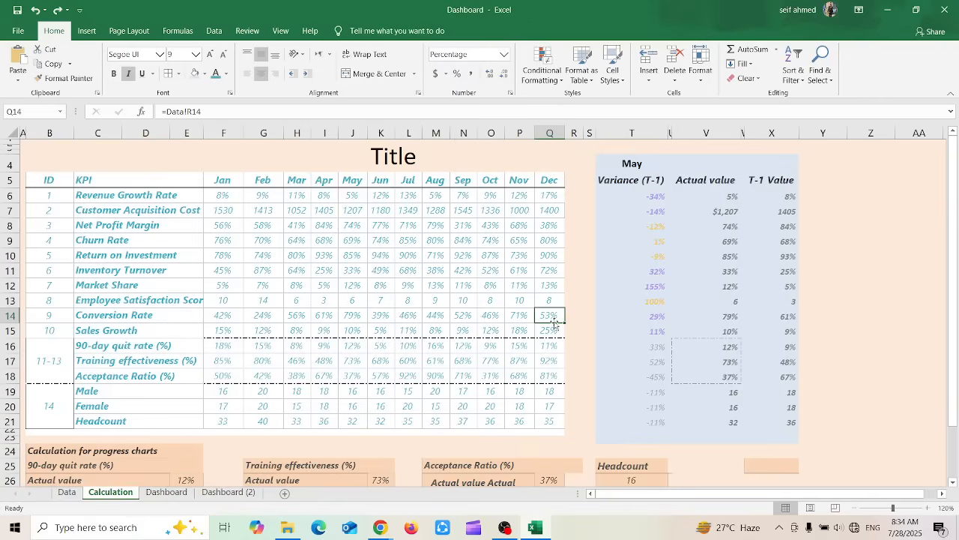
{"action": "left_click", "coordinate": [507, 55]}
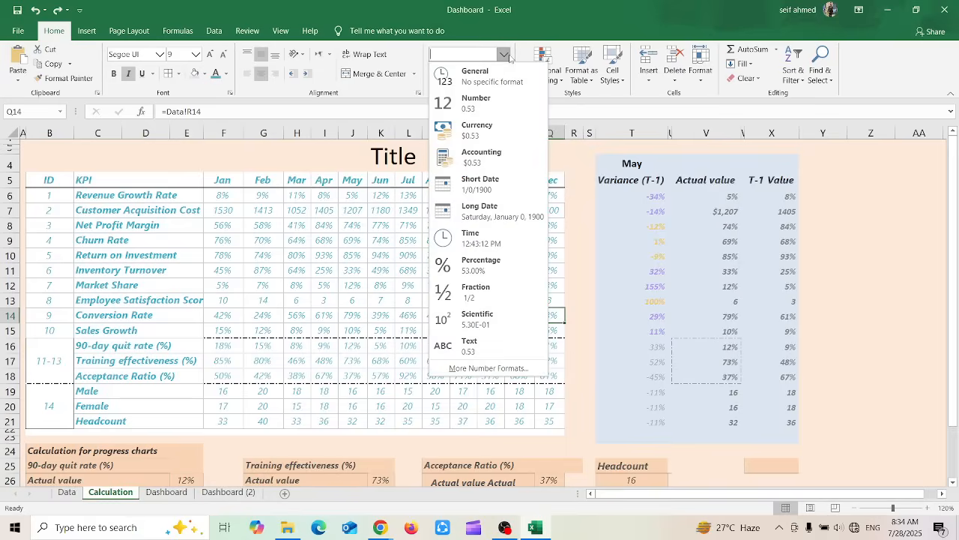
{"action": "left_click", "coordinate": [479, 130]}
{"action": "left_click", "coordinate": [446, 75]}
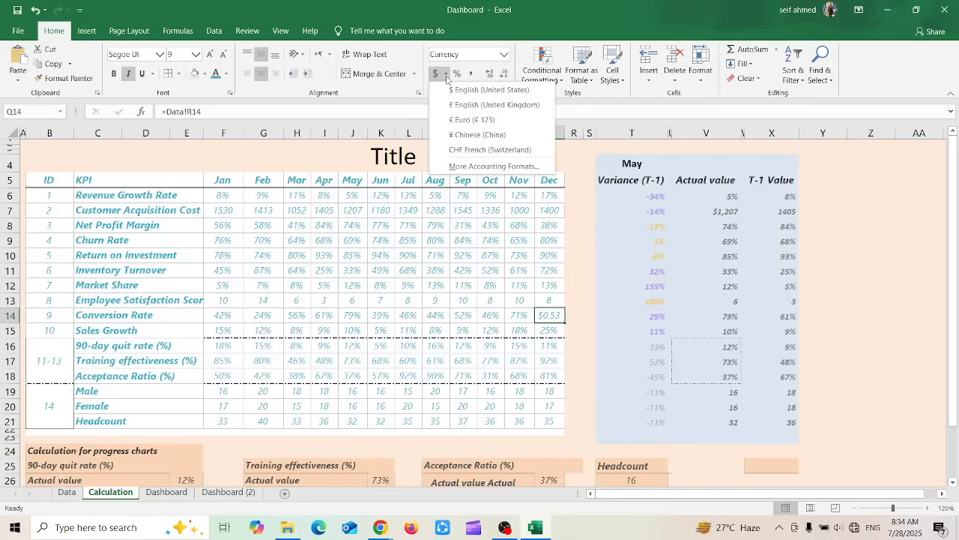
{"action": "left_click", "coordinate": [481, 106]}
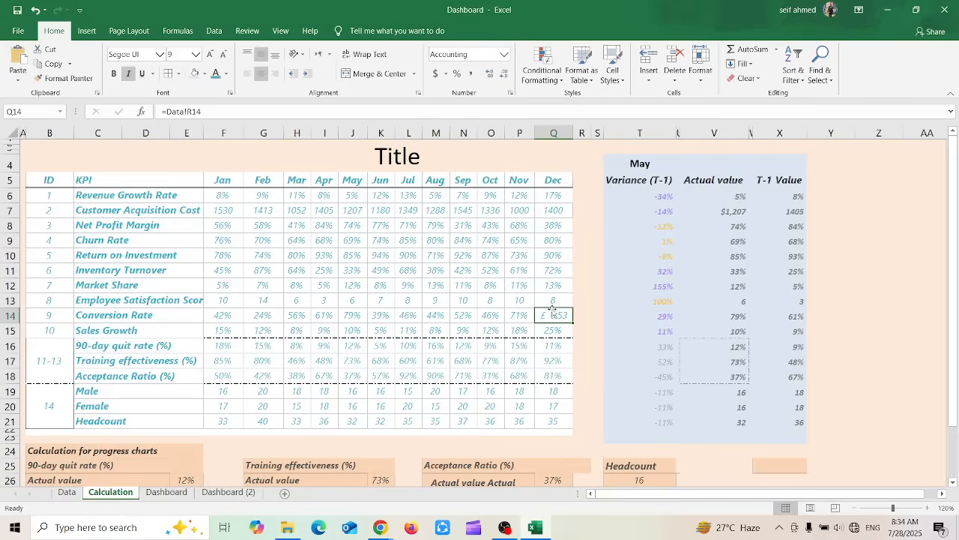
Apply Percent Style and Comma Style to Q14, and switch it back to Percent Style
{"action": "left_click", "coordinate": [458, 74]}
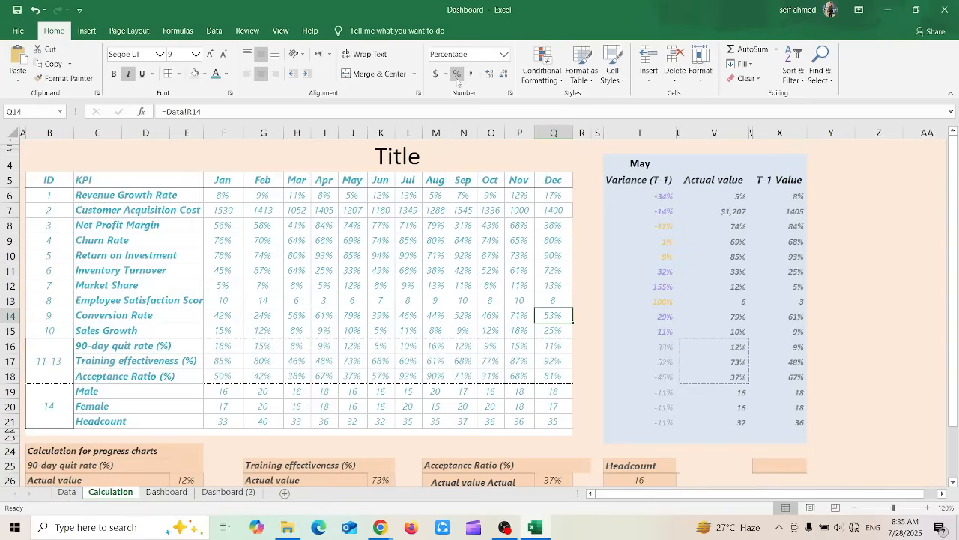
{"action": "left_click", "coordinate": [471, 75]}
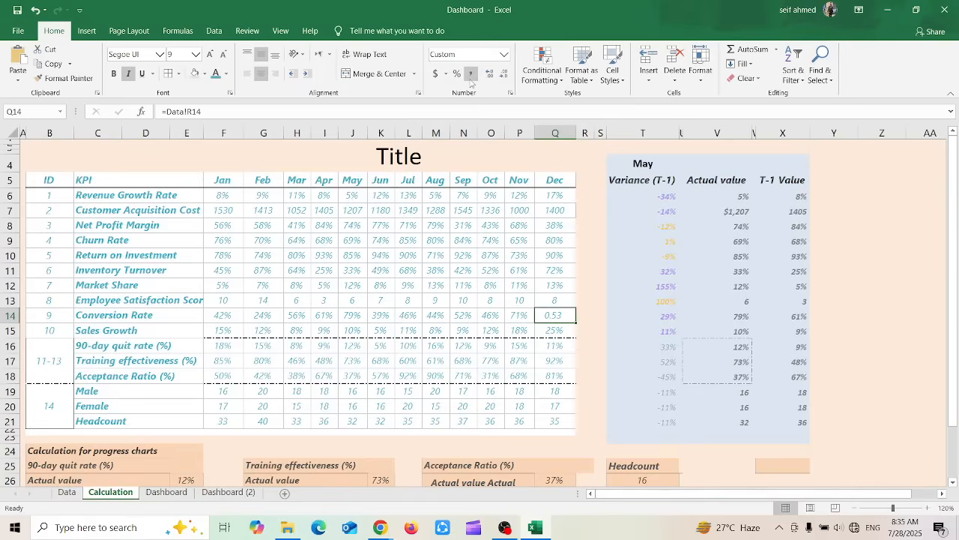
{"action": "left_click", "coordinate": [504, 55]}
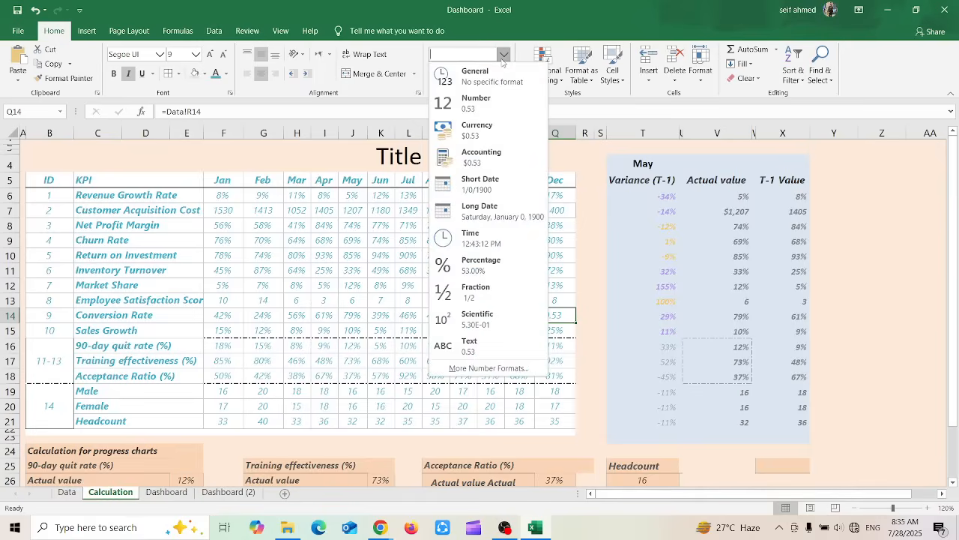
{"action": "left_click", "coordinate": [503, 55]}
{"action": "left_click", "coordinate": [454, 73]}
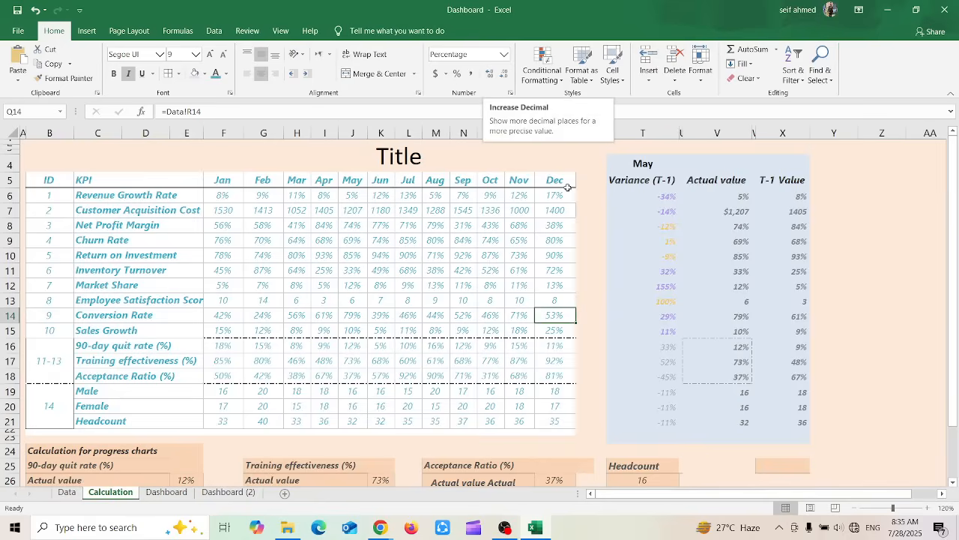
Apply Comma Style to Q14 and replace its formula with the value 0.5355565
{"action": "left_click", "coordinate": [469, 74]}
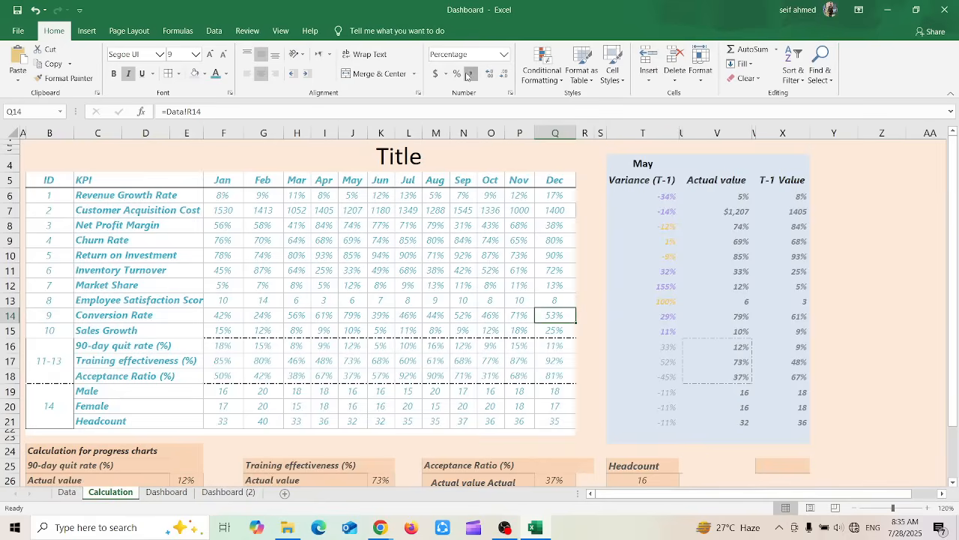
{"action": "type", "text": "0.5355565"}
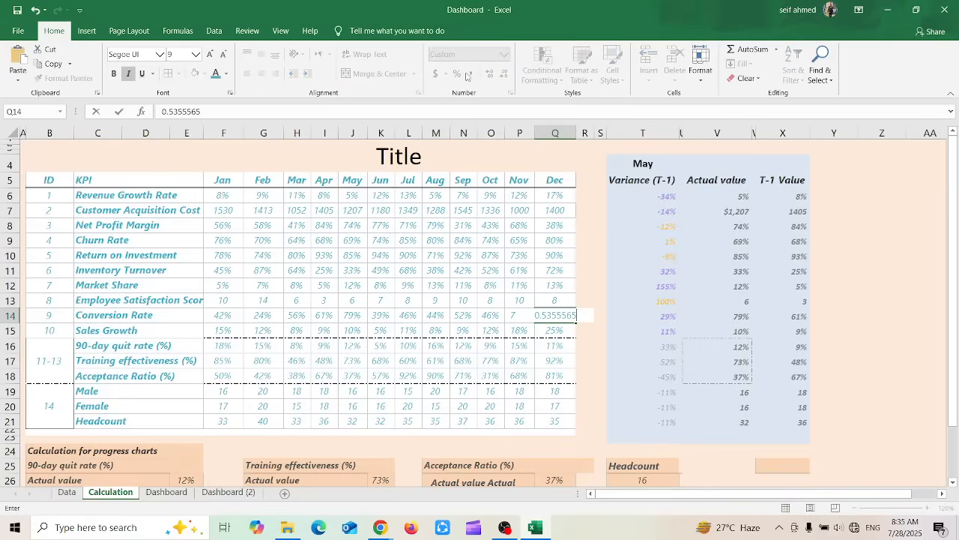
{"action": "key", "text": "Return"}
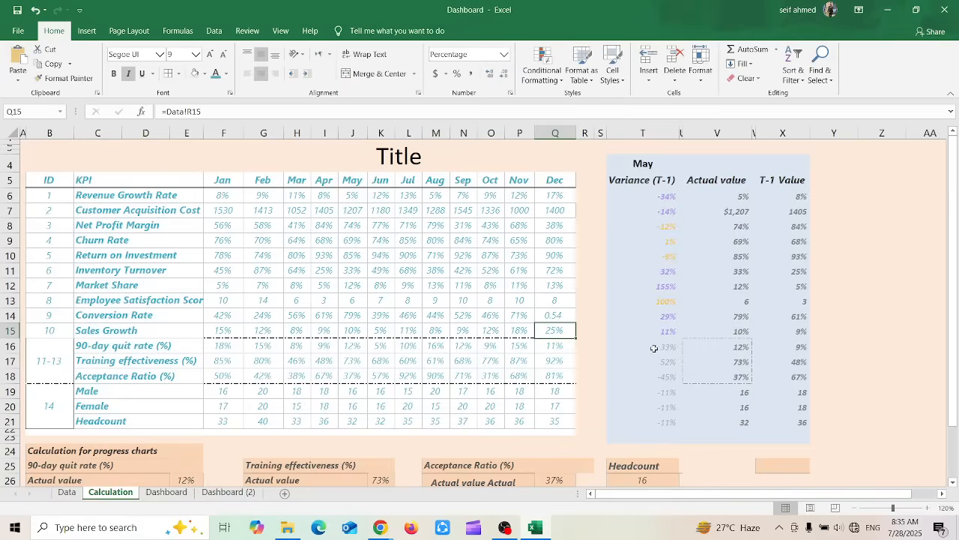
Increase the decimals of the Q14 value step by step to ten decimal places
{"action": "left_click", "coordinate": [562, 315]}
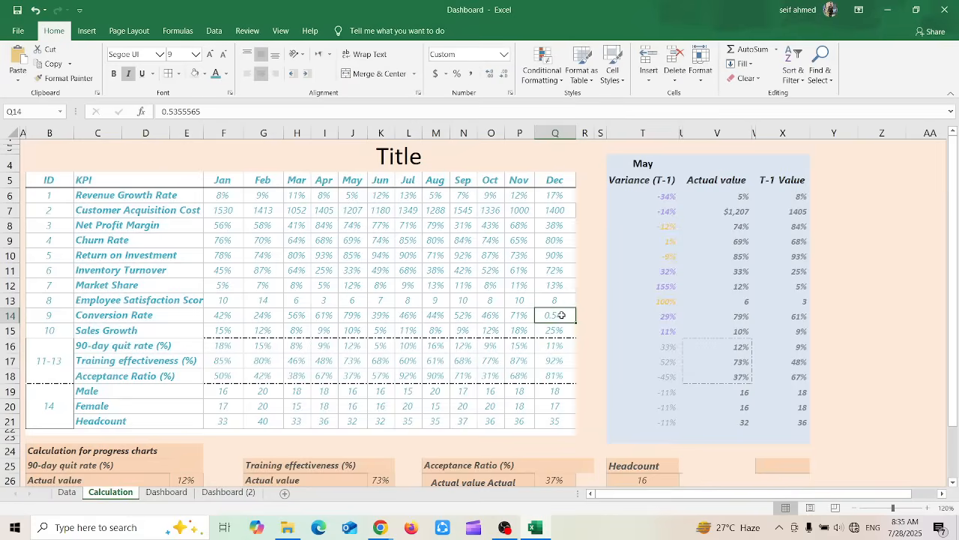
{"action": "left_click", "coordinate": [488, 75]}
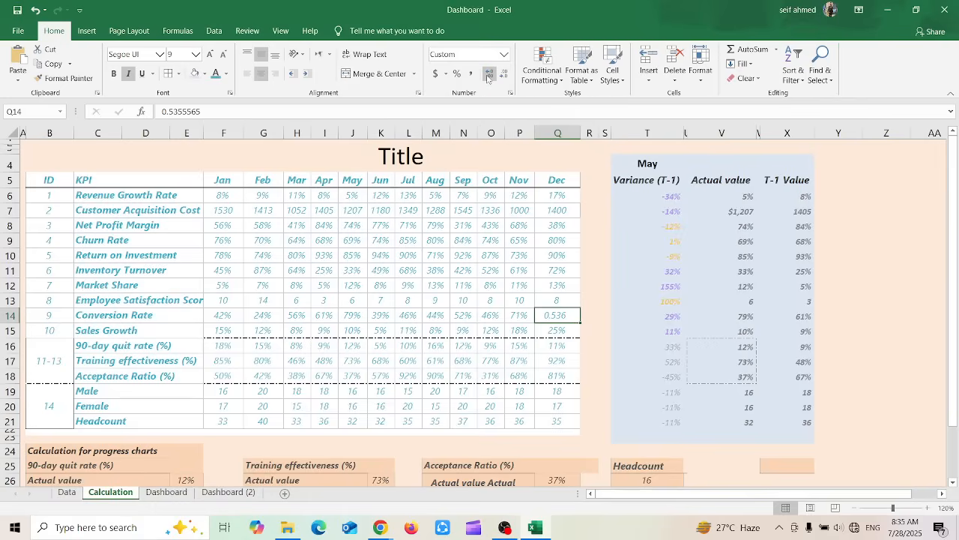
{"action": "left_click", "coordinate": [488, 75]}
{"action": "left_click", "coordinate": [488, 75]}
{"action": "left_click", "coordinate": [488, 75]}
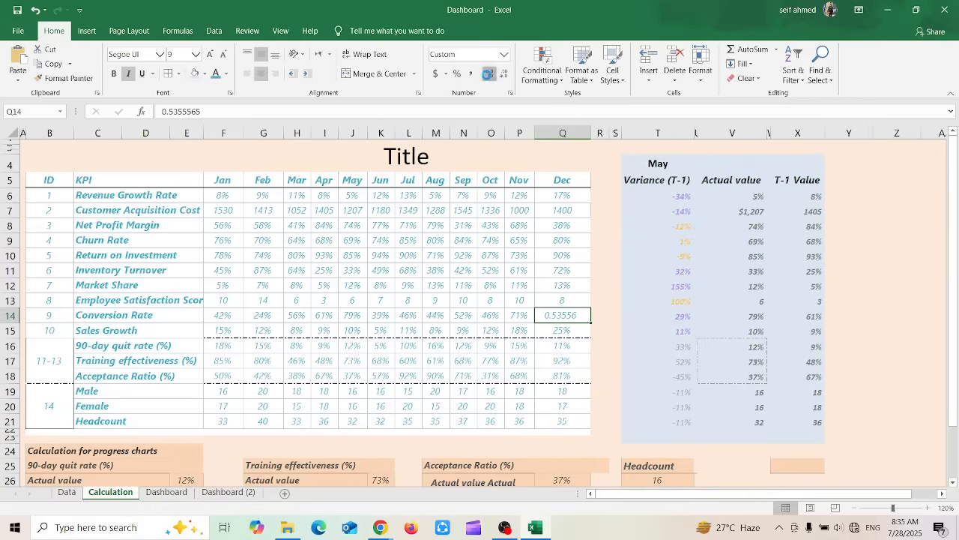
{"action": "left_click", "coordinate": [488, 75]}
{"action": "left_click", "coordinate": [488, 75]}
{"action": "left_click", "coordinate": [488, 75]}
{"action": "left_click", "coordinate": [488, 75]}
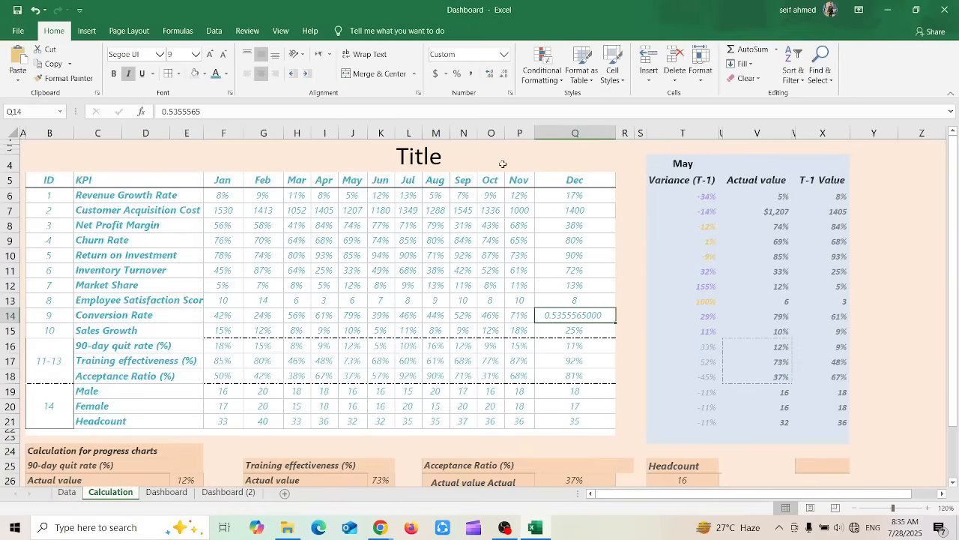
Undo the decimal increases, the entered value and the Comma Style on Q14, back to the linked percentage
{"action": "key", "text": "ctrl+z"}
{"action": "key", "text": "ctrl+z"}
{"action": "key", "text": "ctrl+z"}
{"action": "key", "text": "ctrl+z"}
{"action": "key", "text": "ctrl+z"}
{"action": "key", "text": "ctrl+z"}
{"action": "key", "text": "ctrl+z"}
{"action": "key", "text": "ctrl+z"}
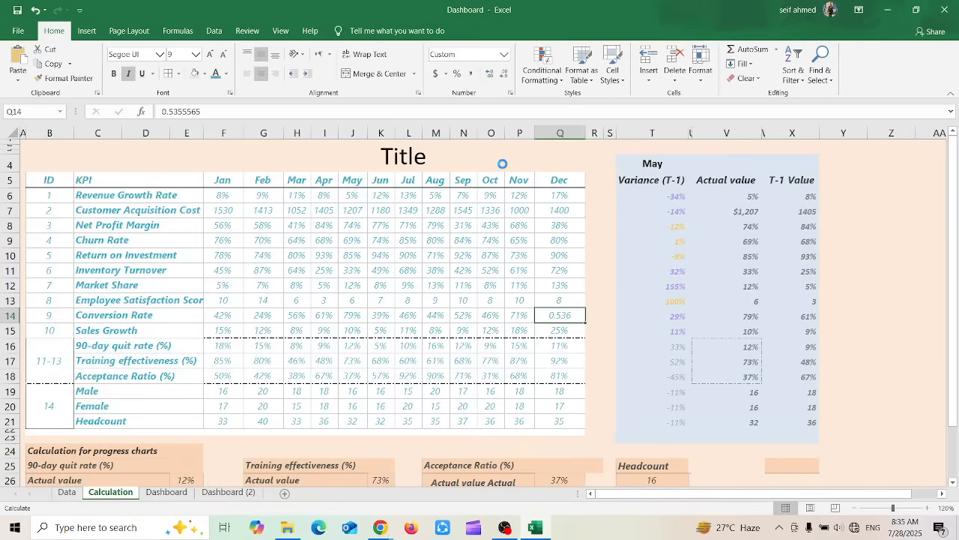
{"action": "key", "text": "ctrl+z"}
{"action": "key", "text": "ctrl+z"}
{"action": "key", "text": "ctrl+z"}
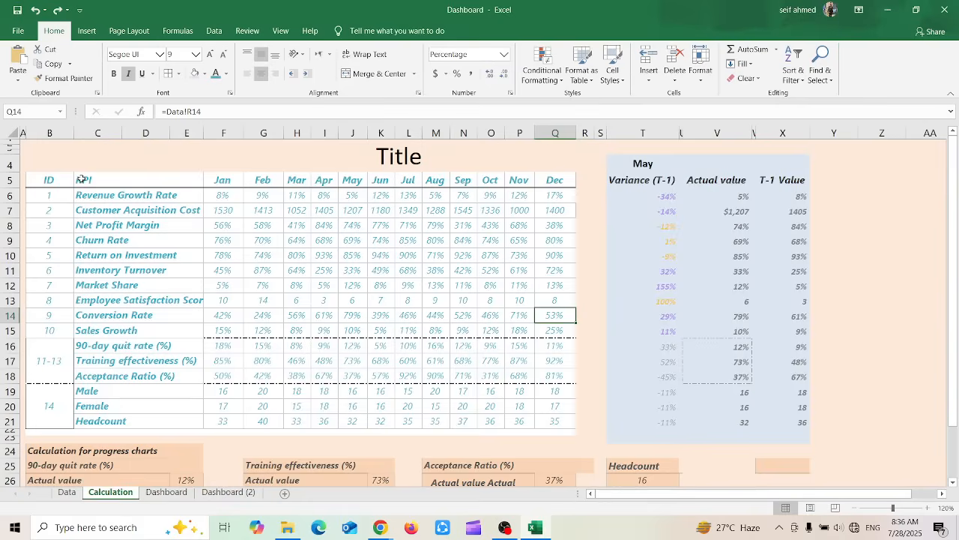
{"action": "left_click", "coordinate": [223, 197]}
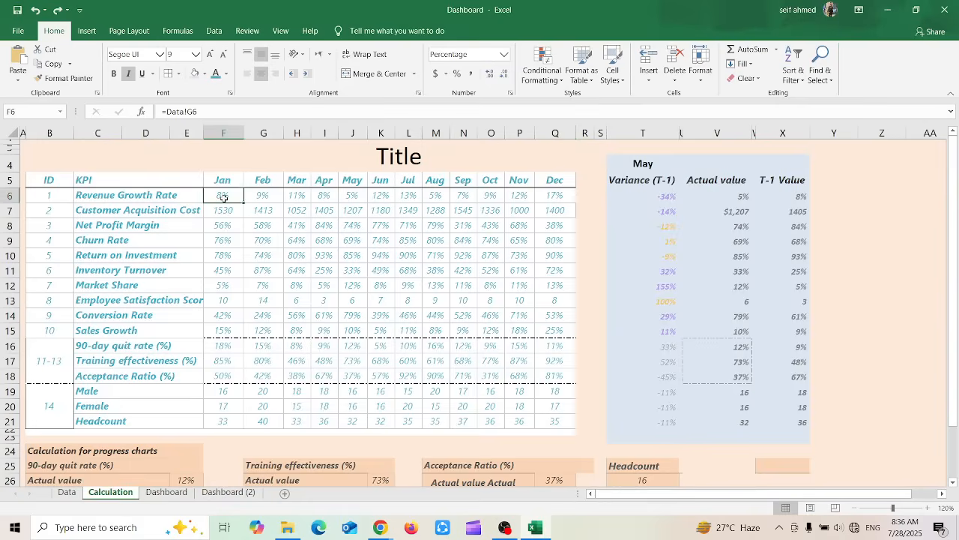
{"action": "left_click_drag", "start_coordinate": [224, 197], "coordinate": [554, 424]}
{"action": "left_click", "coordinate": [556, 80]}
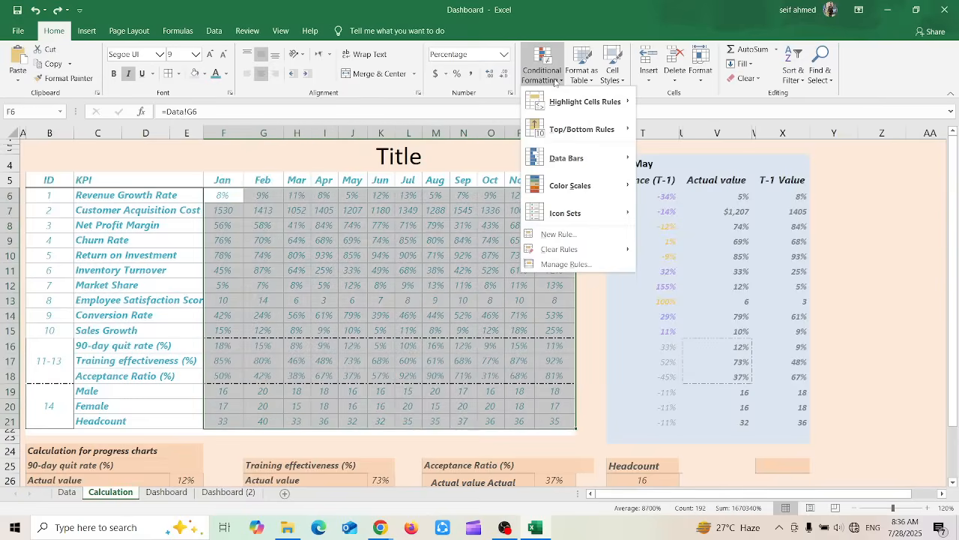
{"action": "left_click", "coordinate": [401, 253]}
{"action": "left_click", "coordinate": [405, 255]}
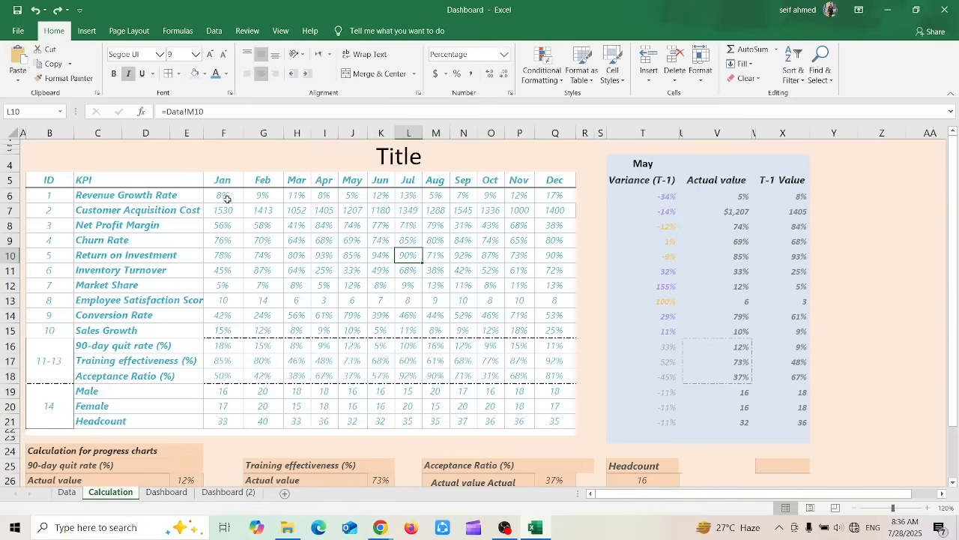
Highlight the monthly Revenue Growth Rate values greater than 10% using Green Fill with Dark Green Text
{"action": "left_click_drag", "start_coordinate": [219, 198], "coordinate": [569, 197]}
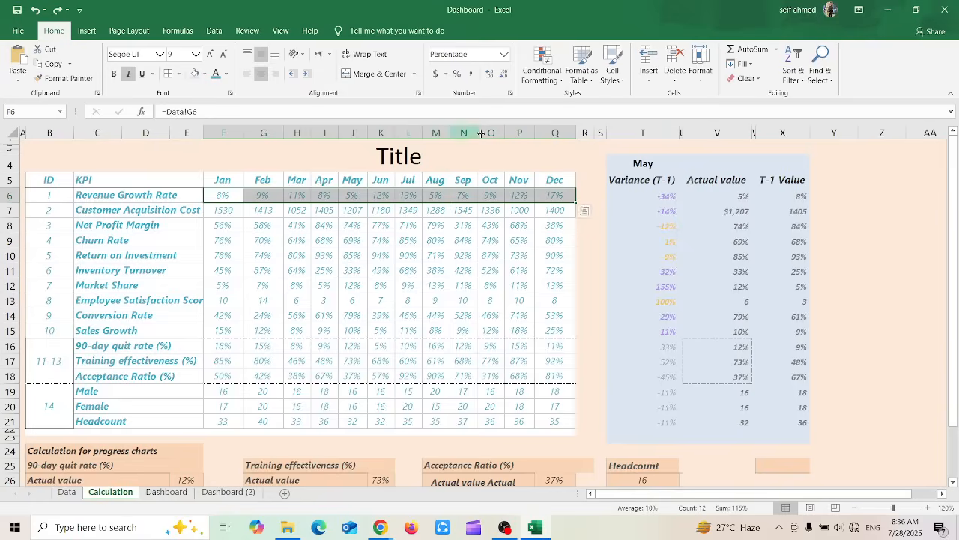
{"action": "left_click", "coordinate": [536, 73]}
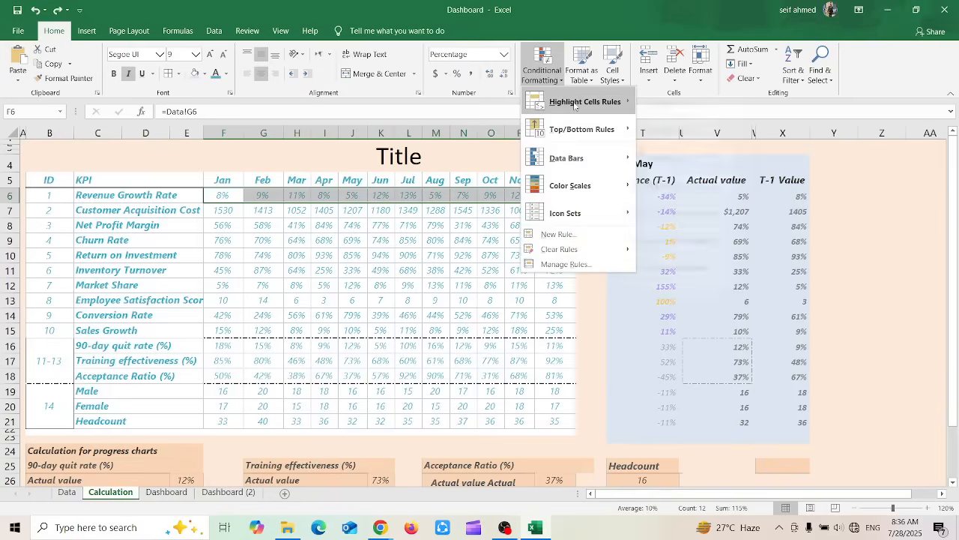
{"action": "mouse_move", "coordinate": [575, 105]}
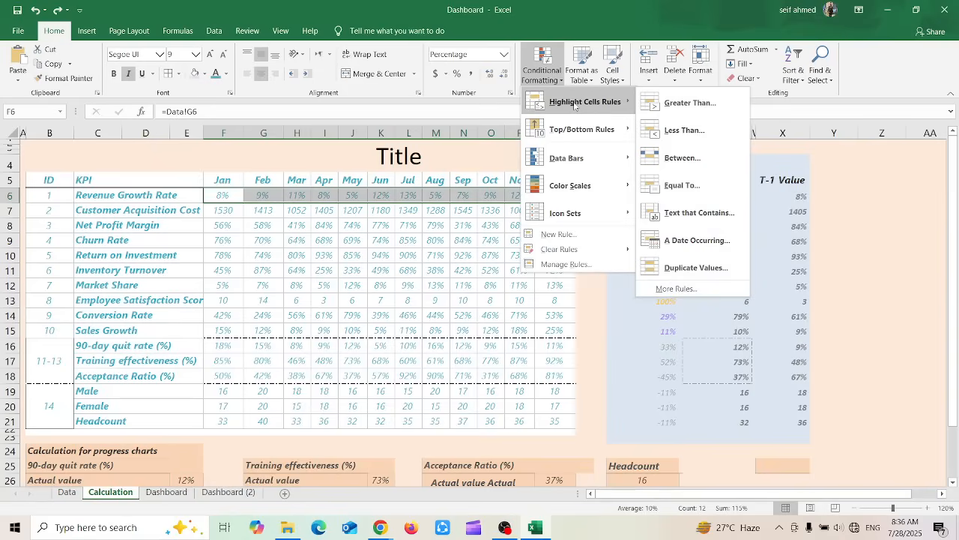
{"action": "left_click", "coordinate": [692, 105]}
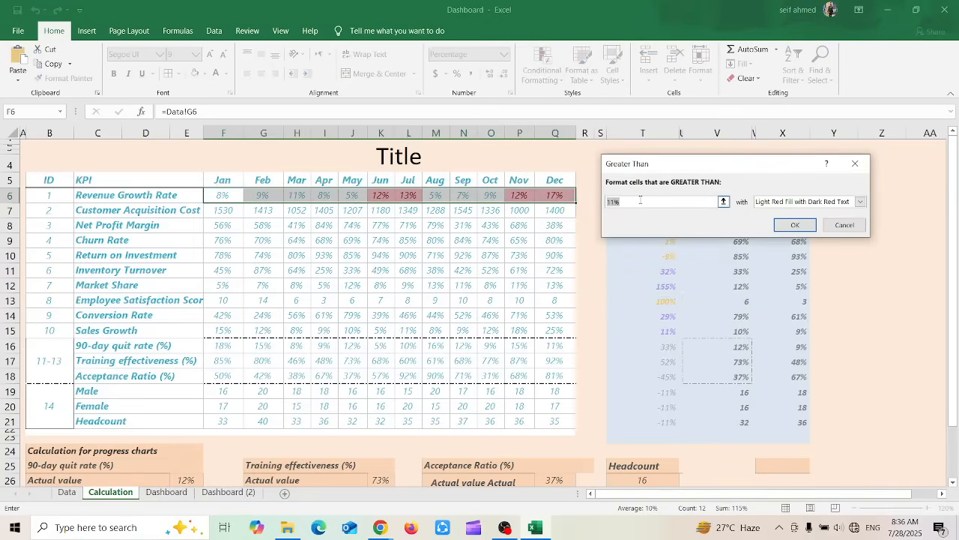
{"action": "type", "text": "10%"}
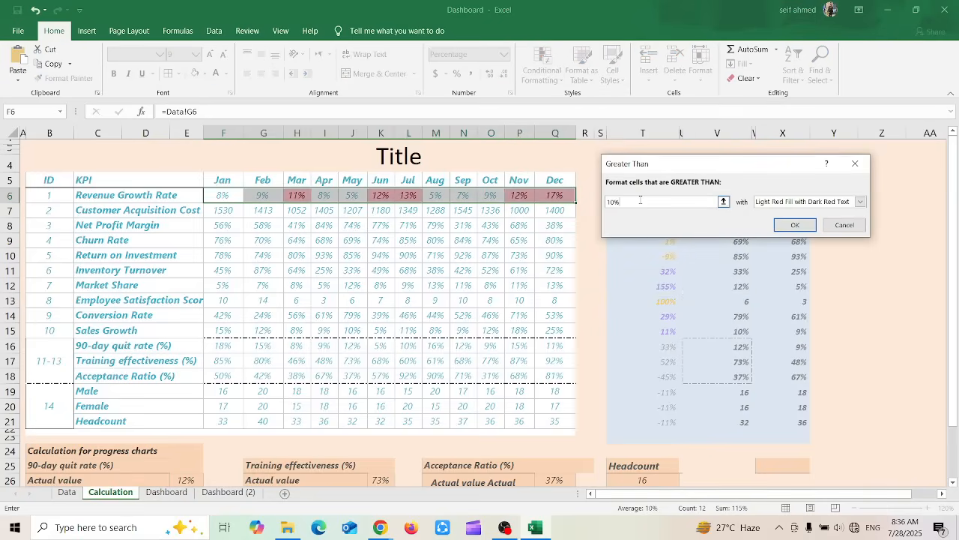
{"action": "left_click", "coordinate": [860, 203]}
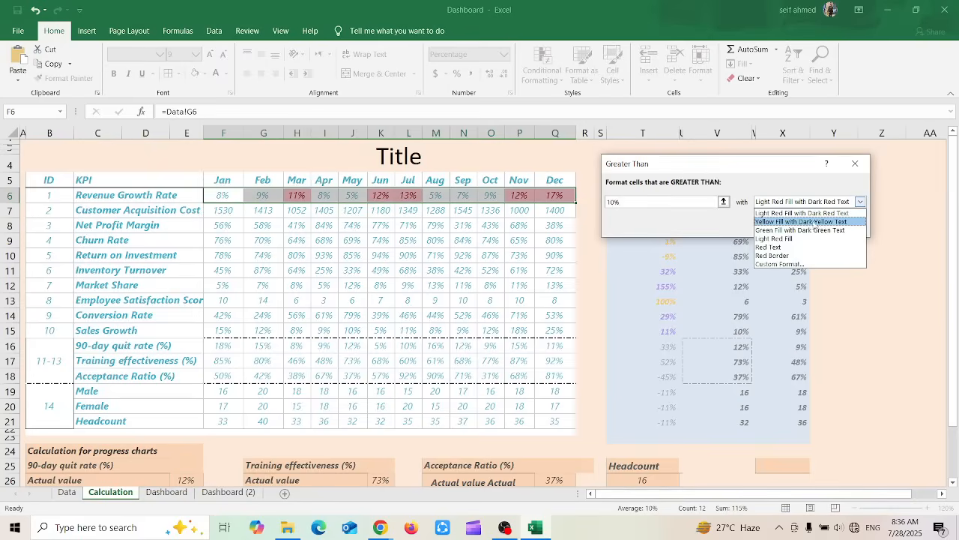
{"action": "left_click", "coordinate": [797, 230]}
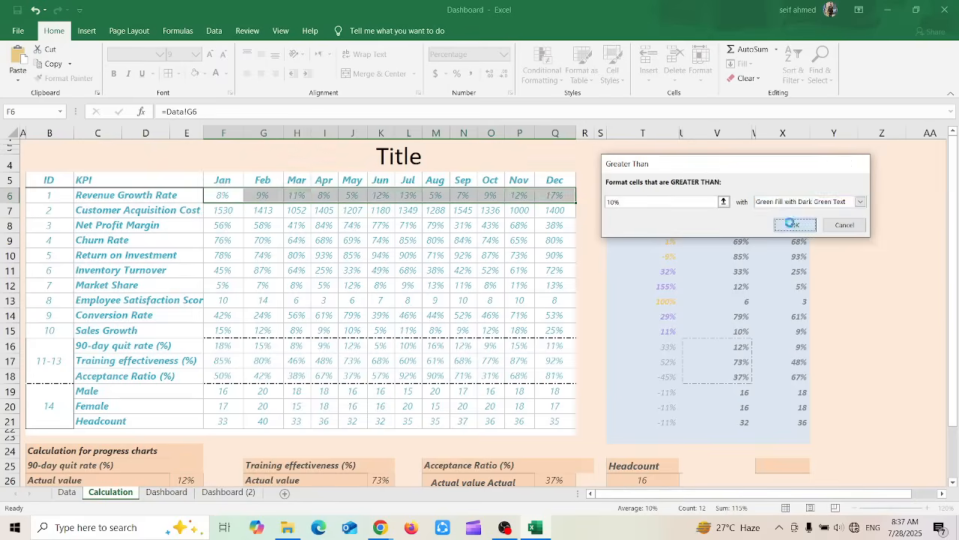
{"action": "left_click", "coordinate": [793, 226]}
{"action": "left_click", "coordinate": [381, 255]}
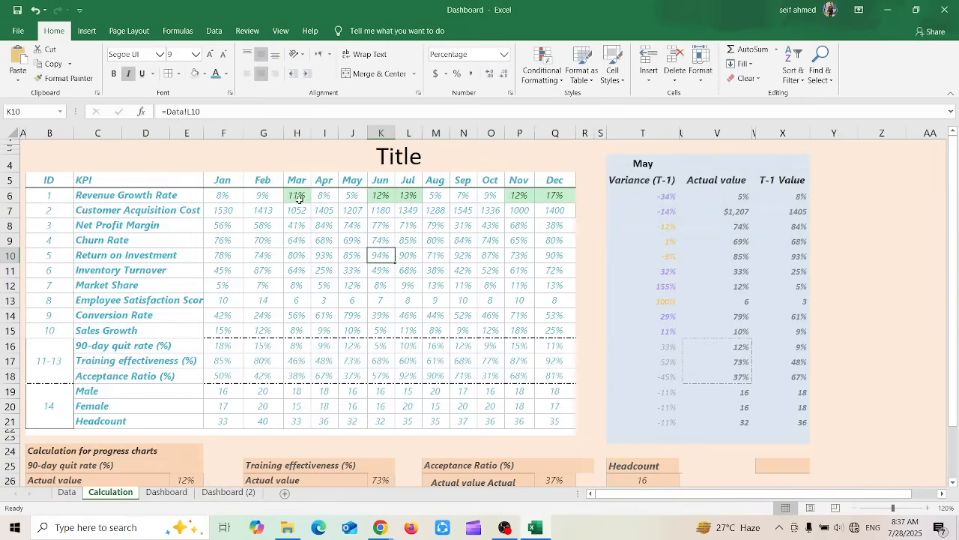
Highlight the monthly Customer Acquisition Cost values less than 1500 using Yellow Fill with Dark Yellow Text
{"action": "left_click", "coordinate": [223, 210]}
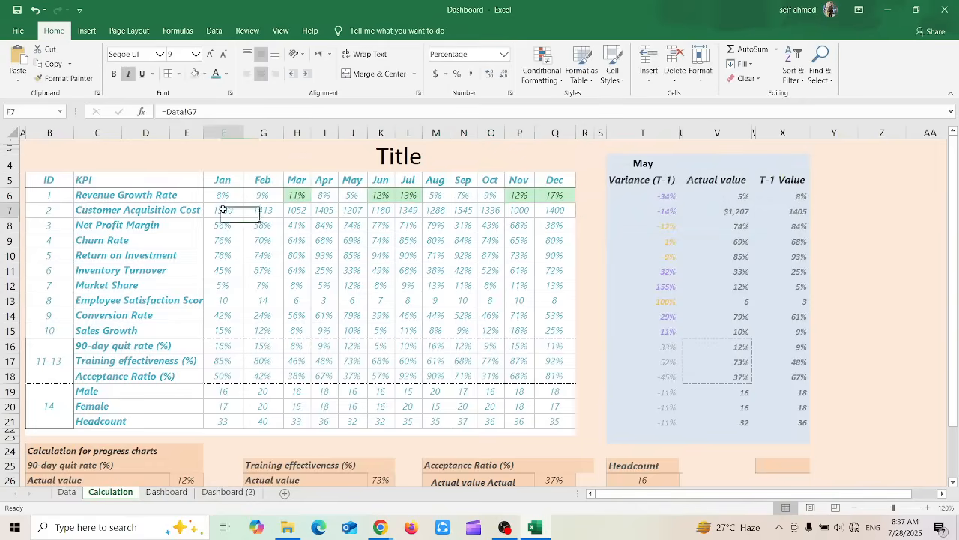
{"action": "left_click_drag", "start_coordinate": [223, 210], "coordinate": [573, 208]}
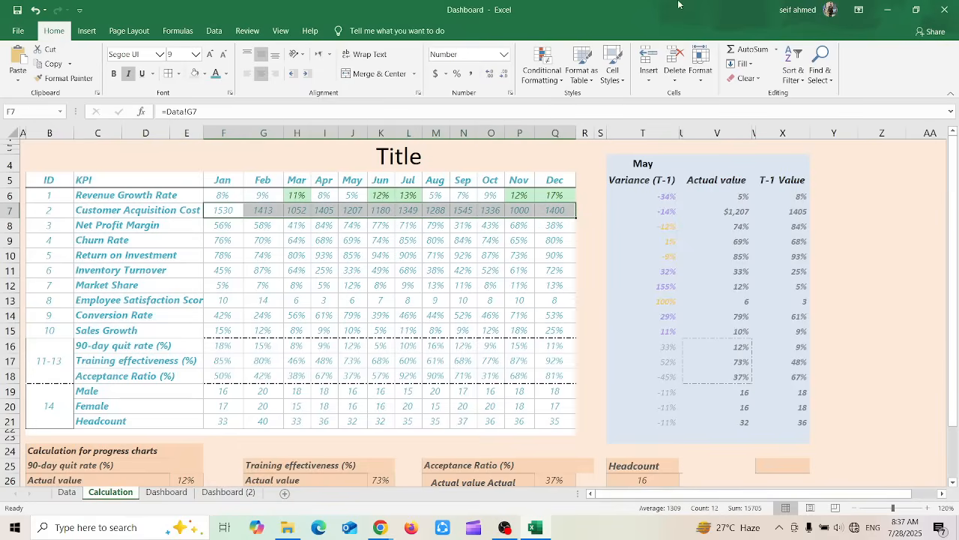
{"action": "left_click", "coordinate": [541, 69]}
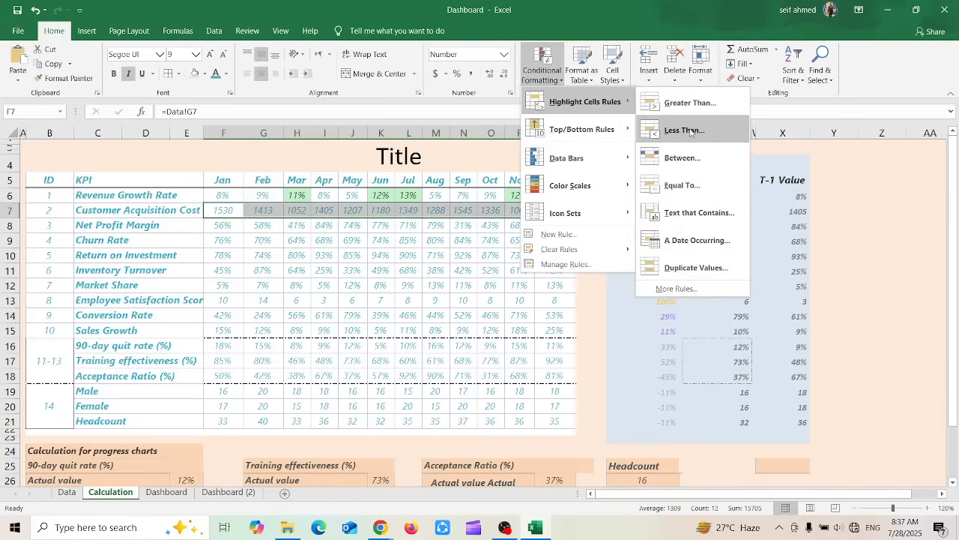
{"action": "left_click", "coordinate": [691, 131]}
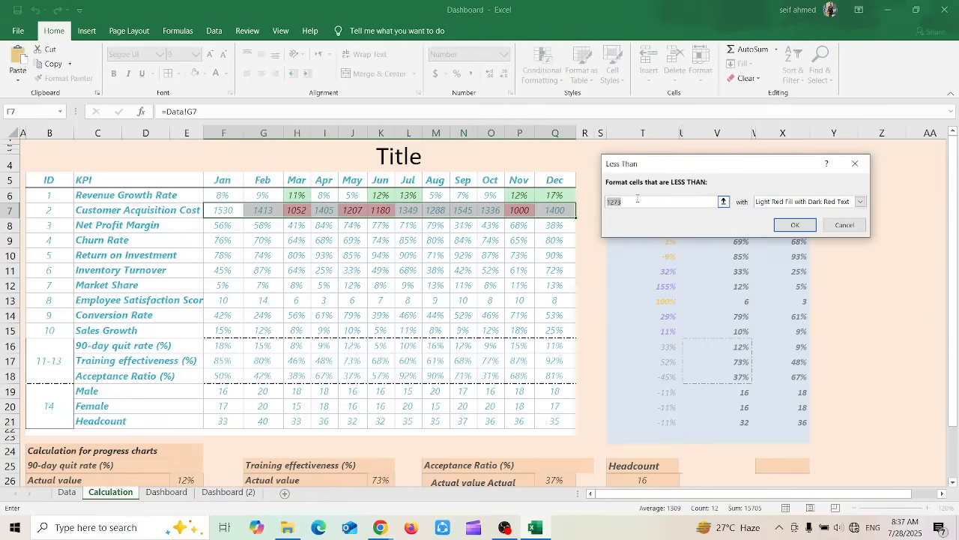
{"action": "type", "text": "1"}
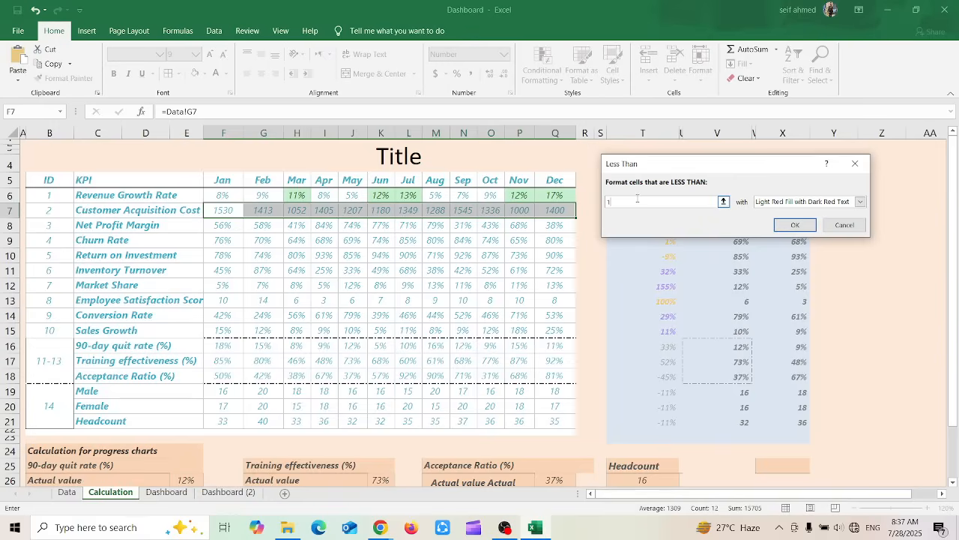
{"action": "type", "text": "500"}
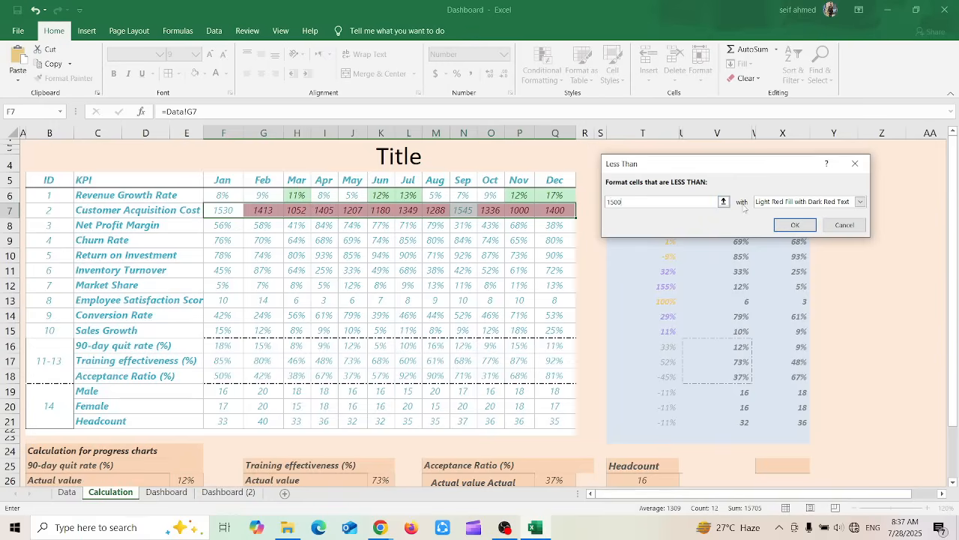
{"action": "left_click", "coordinate": [863, 202]}
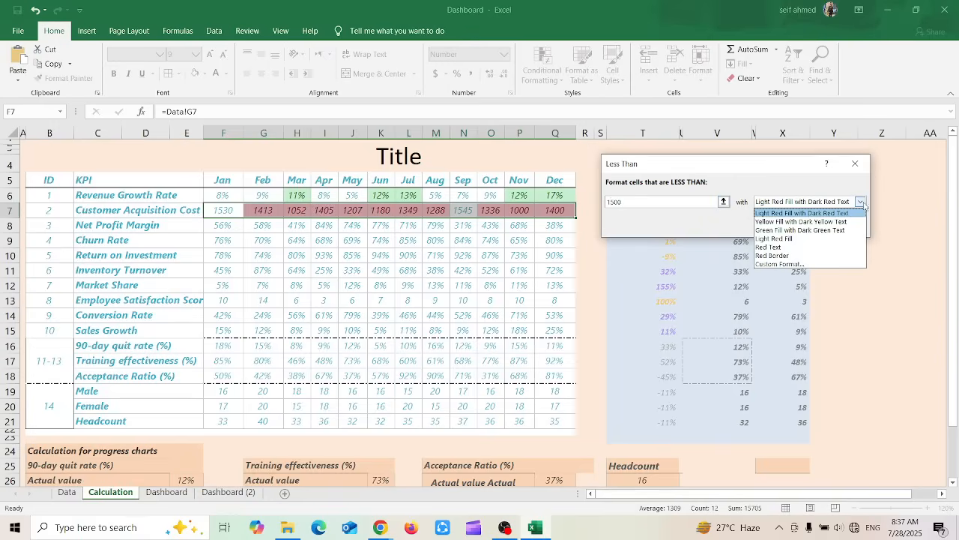
{"action": "left_click", "coordinate": [783, 222]}
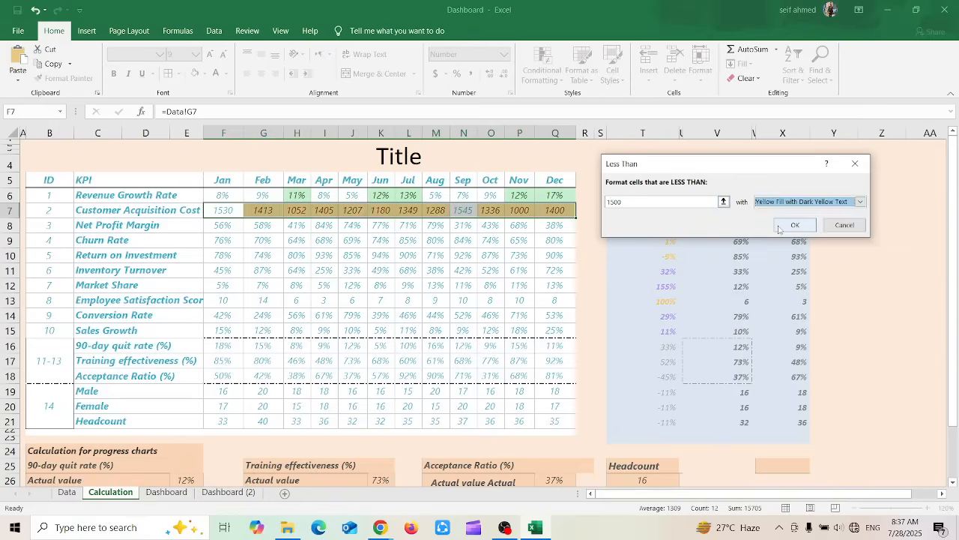
{"action": "left_click", "coordinate": [780, 228]}
{"action": "left_click", "coordinate": [489, 303]}
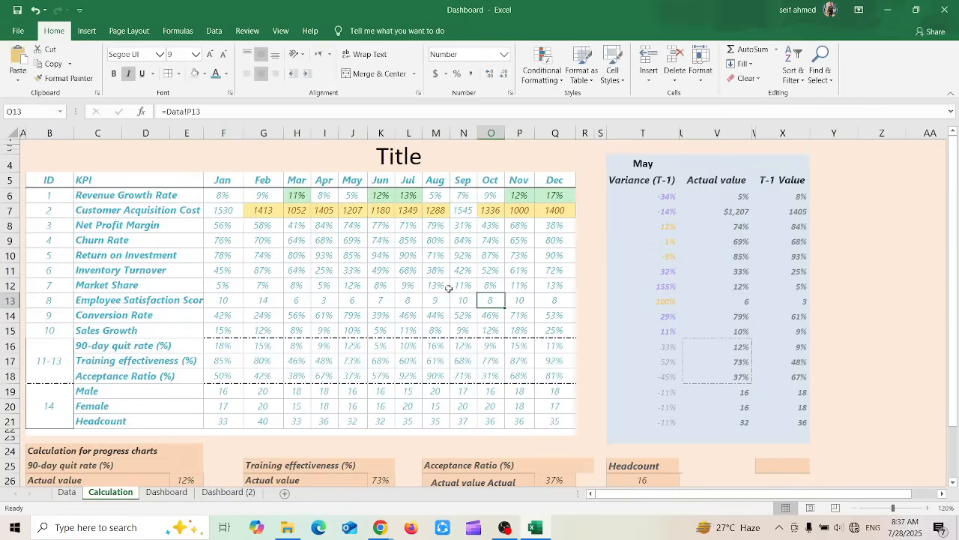
Set up a Between highlight rule on the monthly Net Profit Margin values with limits 25 and 75 and Light Red Fill with Dark Red Text
{"action": "left_click_drag", "start_coordinate": [219, 228], "coordinate": [581, 237]}
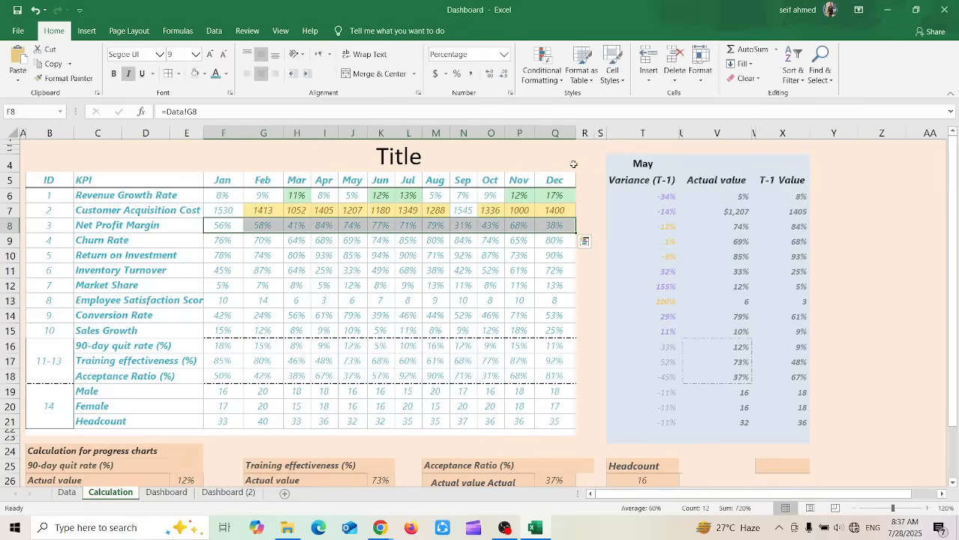
{"action": "left_click", "coordinate": [556, 80]}
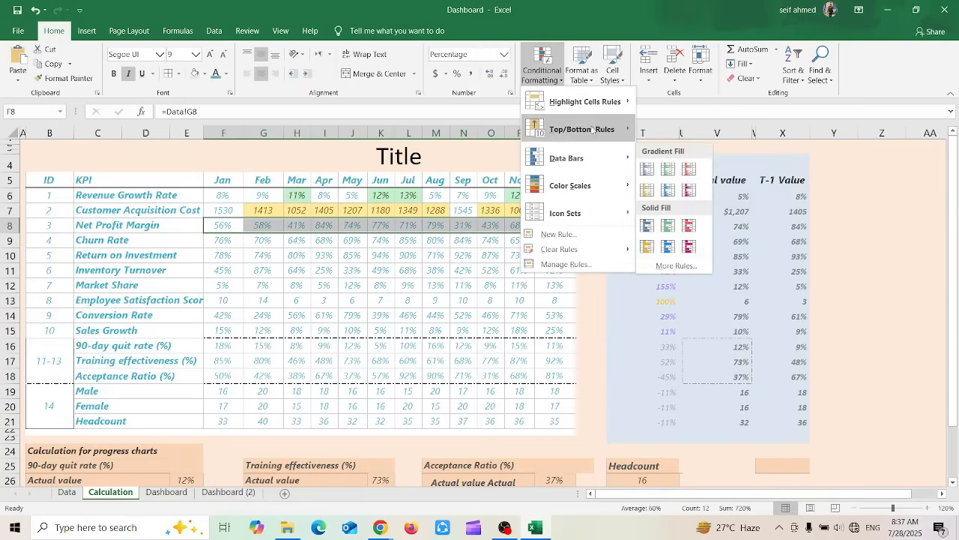
{"action": "mouse_move", "coordinate": [584, 107]}
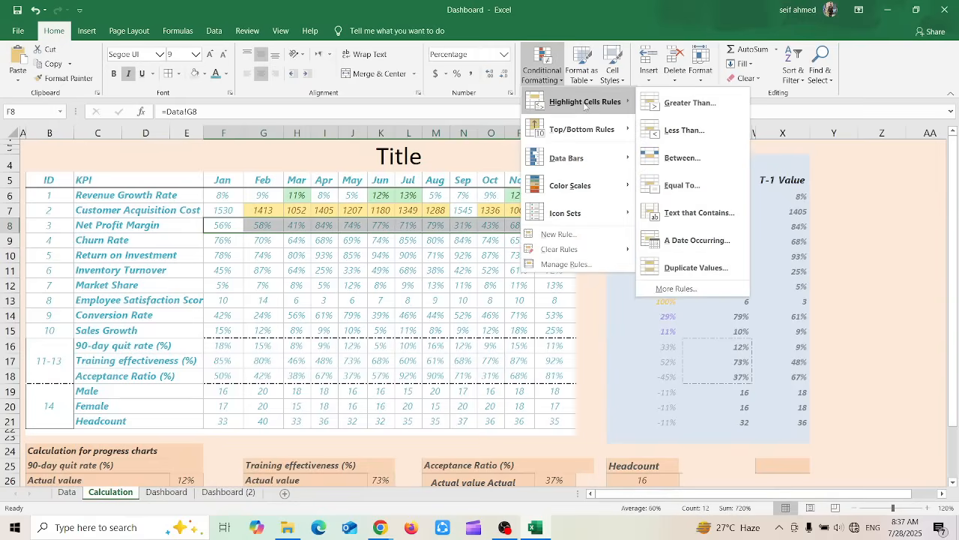
{"action": "left_click", "coordinate": [706, 164]}
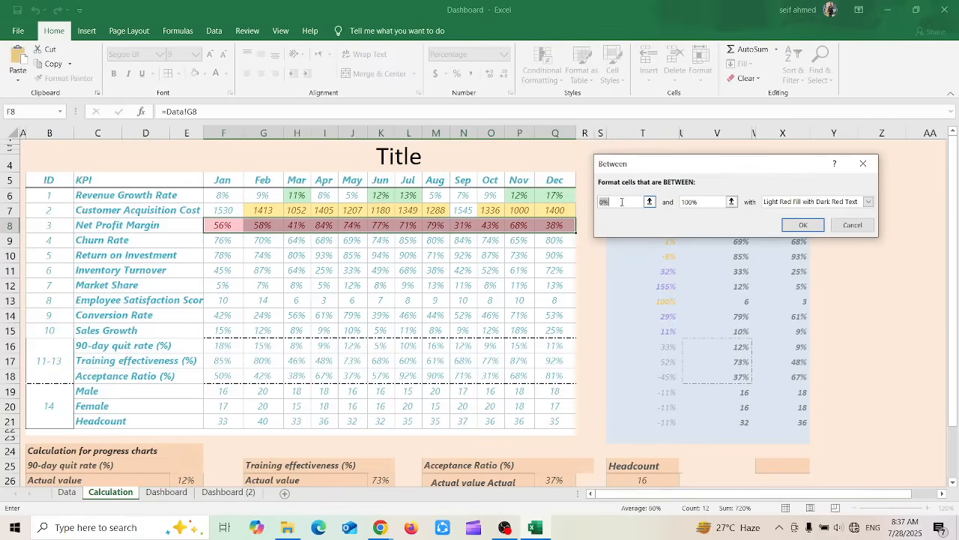
{"action": "type", "text": "25"}
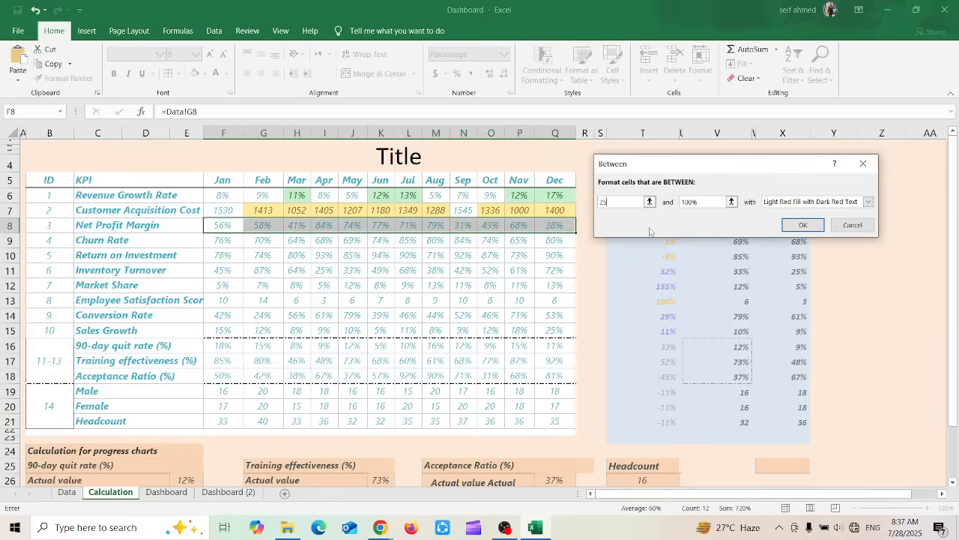
{"action": "left_click", "coordinate": [685, 202]}
{"action": "double_click", "coordinate": [684, 201]}
{"action": "type", "text": "75"}
{"action": "left_click", "coordinate": [786, 203]}
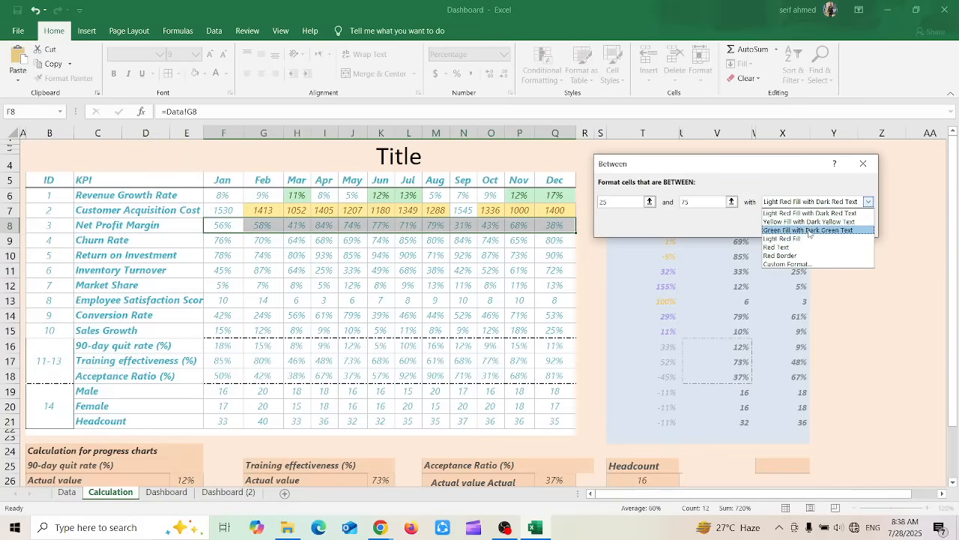
{"action": "left_click", "coordinate": [799, 215]}
Change the Between rule's limits to 25% and 75% and apply it to the Net Profit Margin row
{"action": "left_click", "coordinate": [609, 203]}
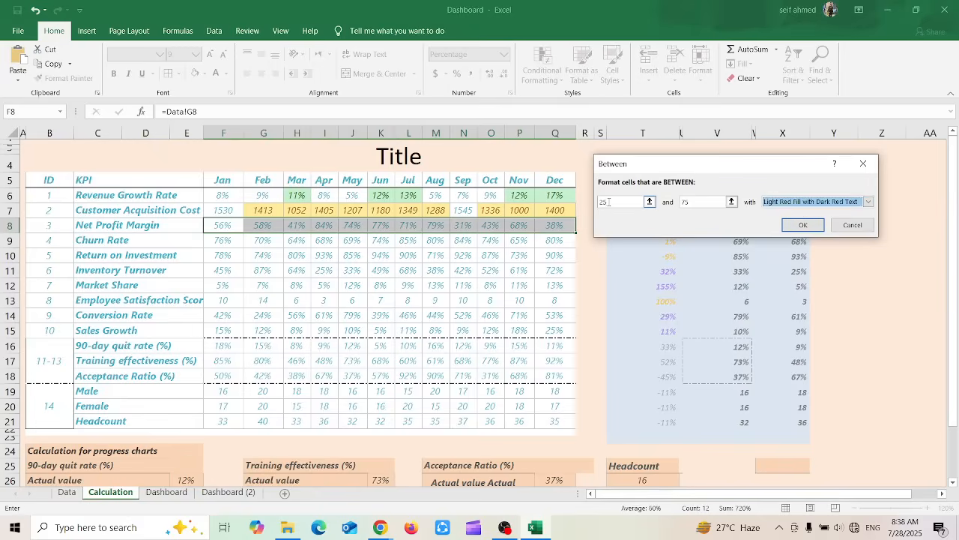
{"action": "type", "text": "25%"}
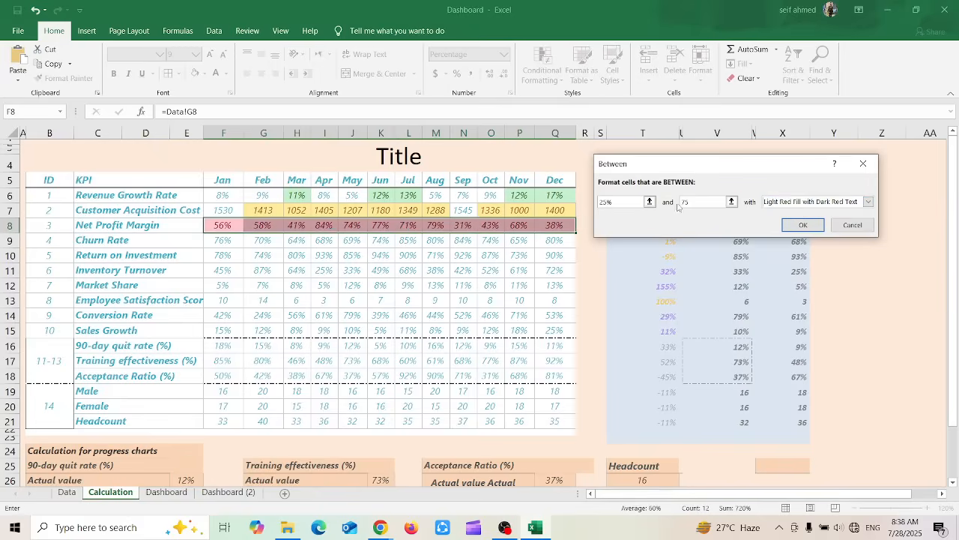
{"action": "left_click", "coordinate": [705, 202]}
{"action": "type", "text": "75%"}
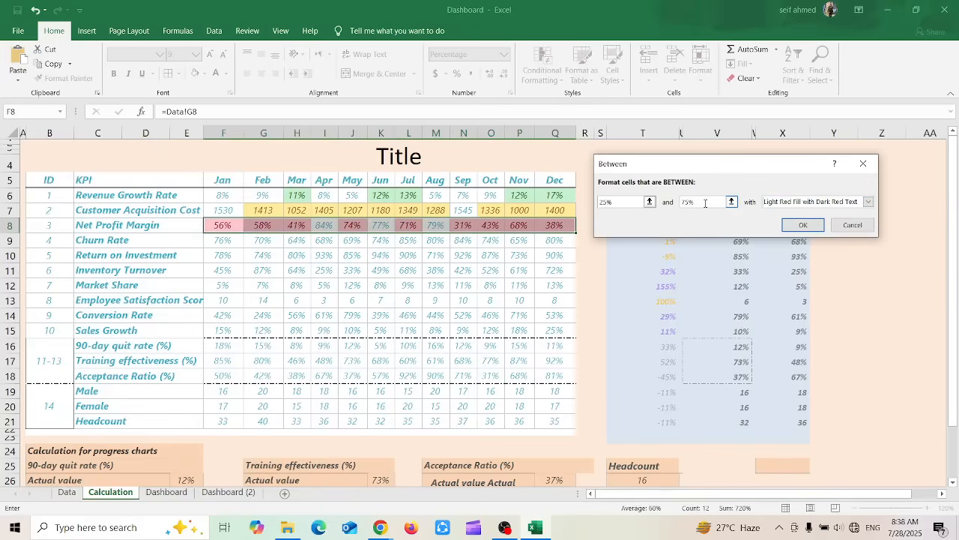
{"action": "left_click", "coordinate": [802, 224]}
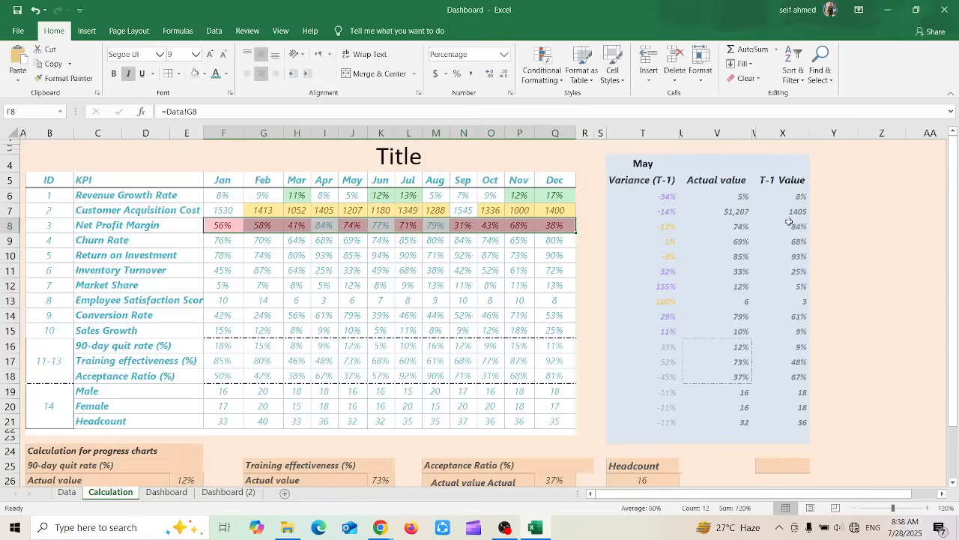
{"action": "left_click", "coordinate": [388, 282]}
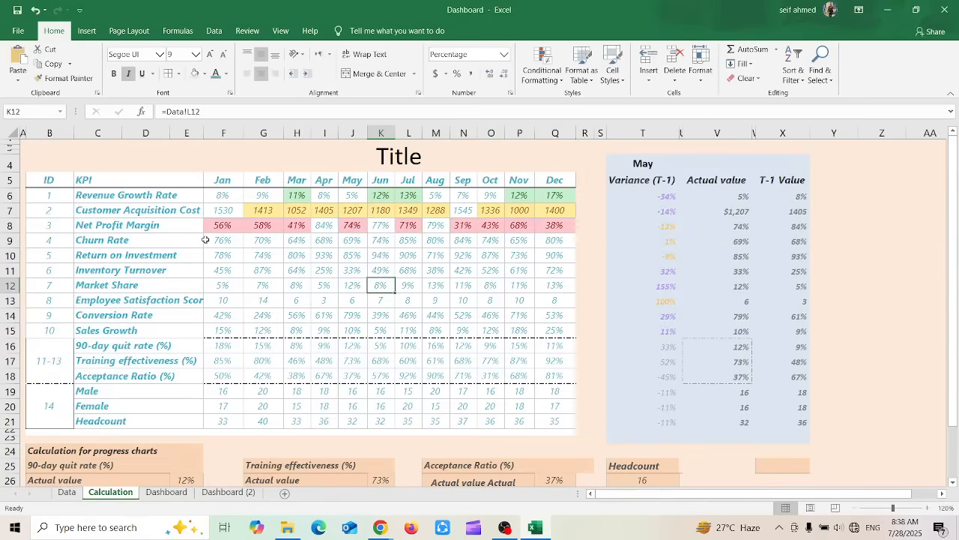
Set up an Equal To highlight rule with the value 80% on the monthly Churn Rate values
{"action": "left_click_drag", "start_coordinate": [223, 239], "coordinate": [558, 238]}
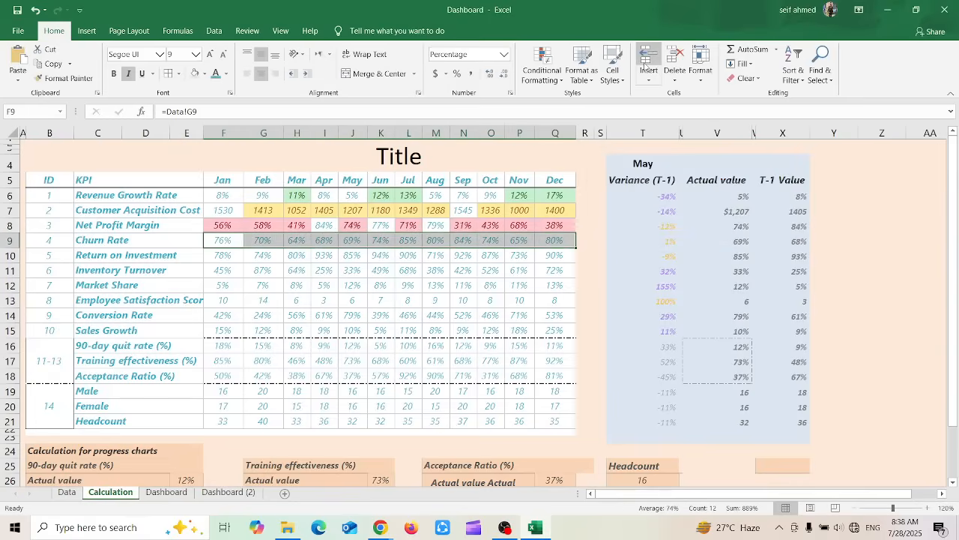
{"action": "left_click", "coordinate": [545, 87]}
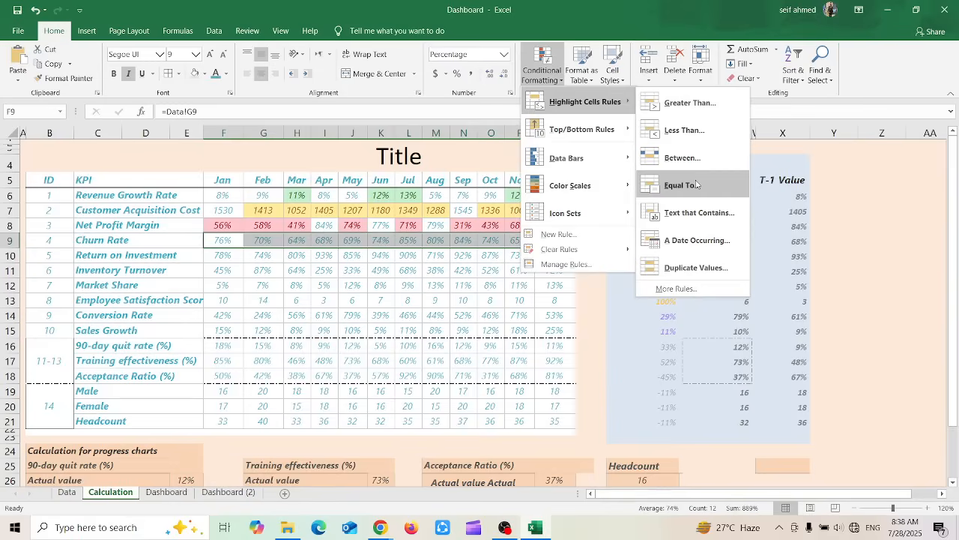
{"action": "left_click", "coordinate": [697, 184]}
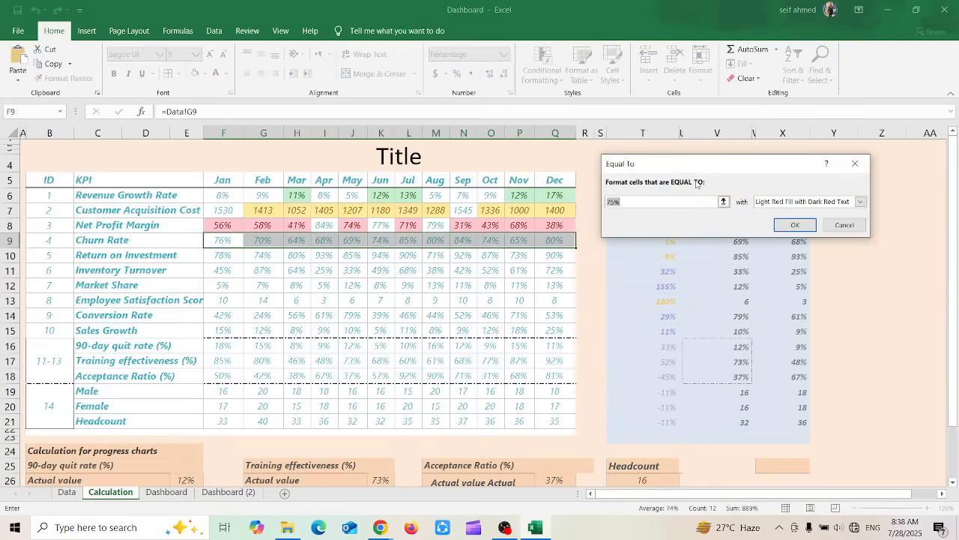
{"action": "type", "text": "80%"}
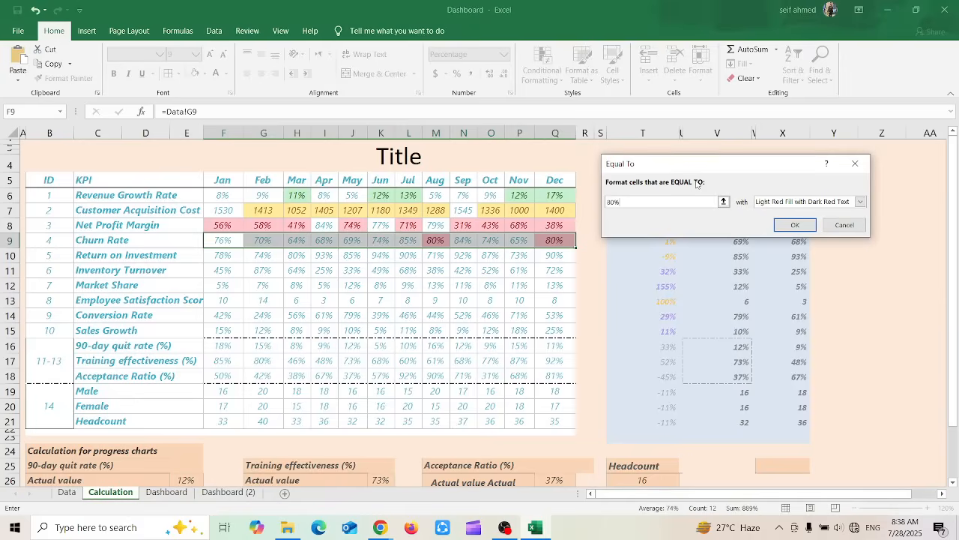
Give the Equal To rule a custom format with a medium blue background fill
{"action": "left_click", "coordinate": [859, 202]}
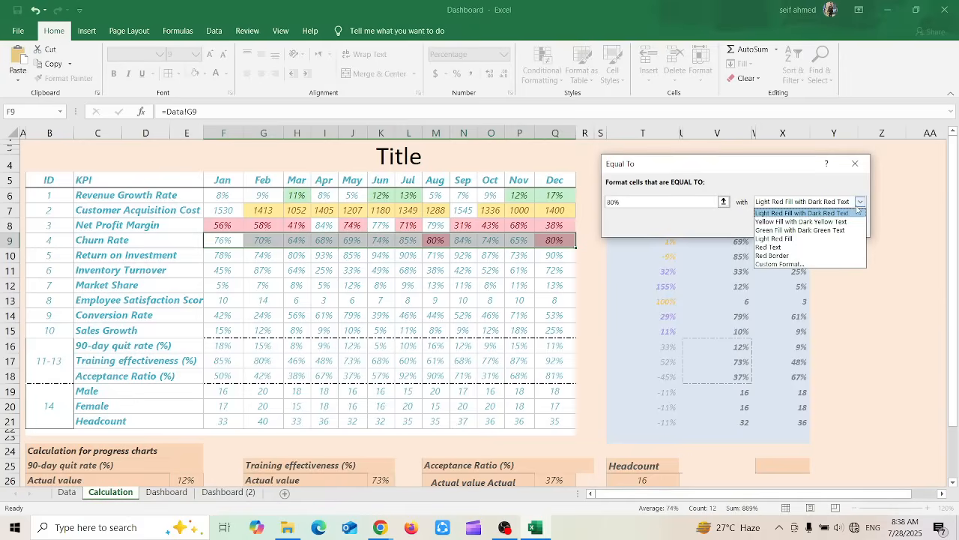
{"action": "left_click", "coordinate": [770, 266]}
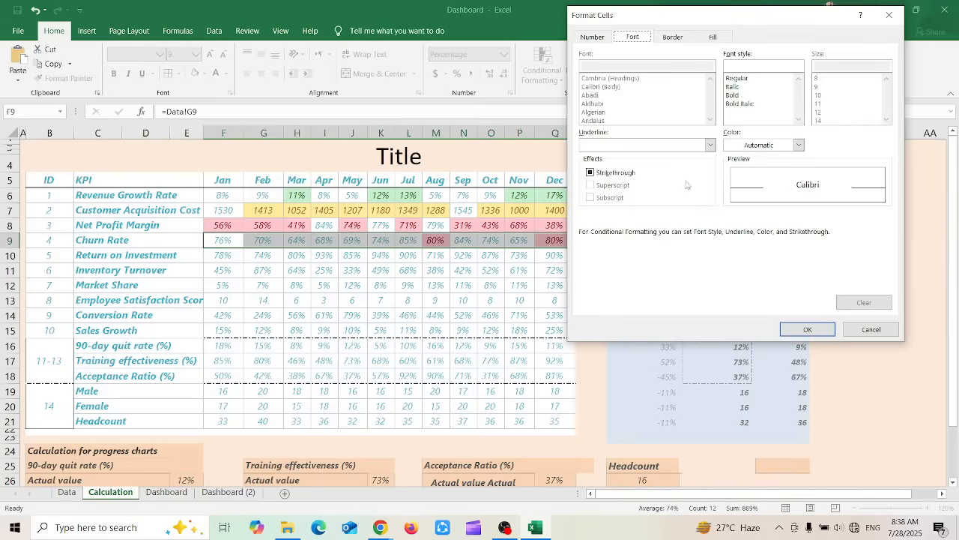
{"action": "left_click", "coordinate": [714, 39]}
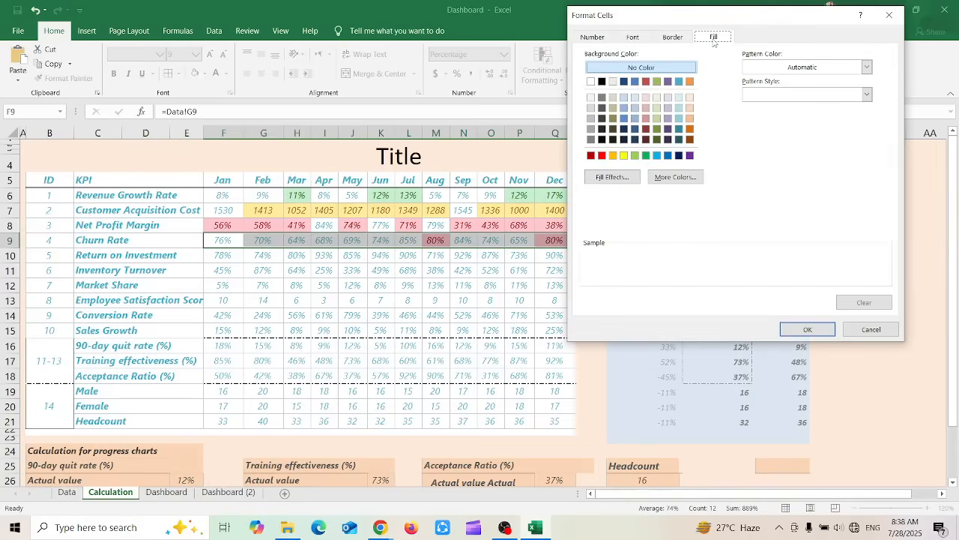
{"action": "left_click", "coordinate": [624, 120]}
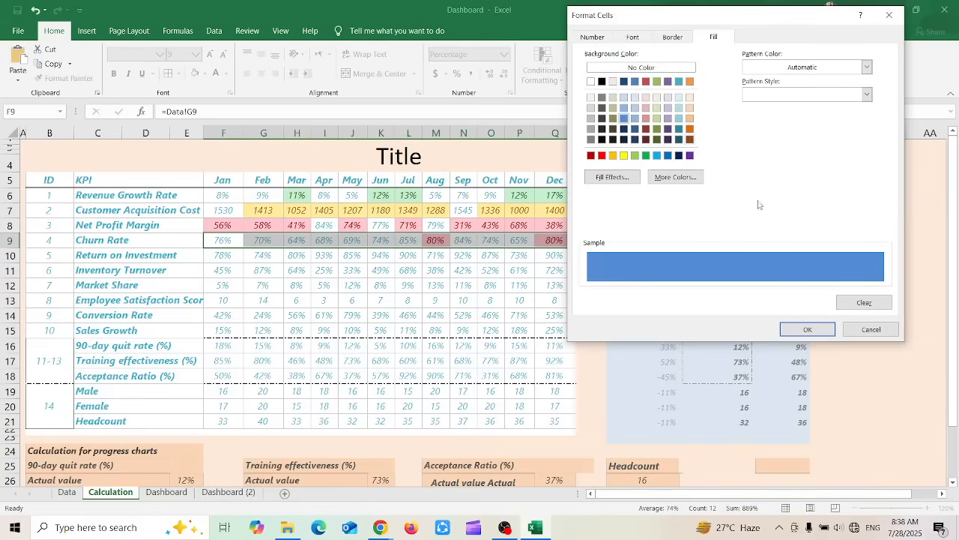
{"action": "left_click", "coordinate": [808, 331]}
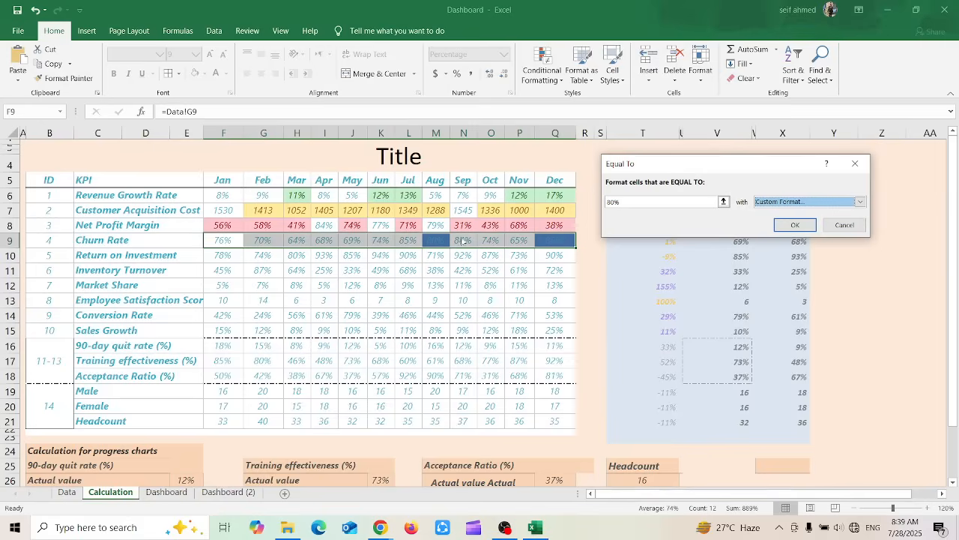
Change the Equal To rule's custom fill to light tan and apply the rule to the Churn Rate row
{"action": "left_click", "coordinate": [829, 204]}
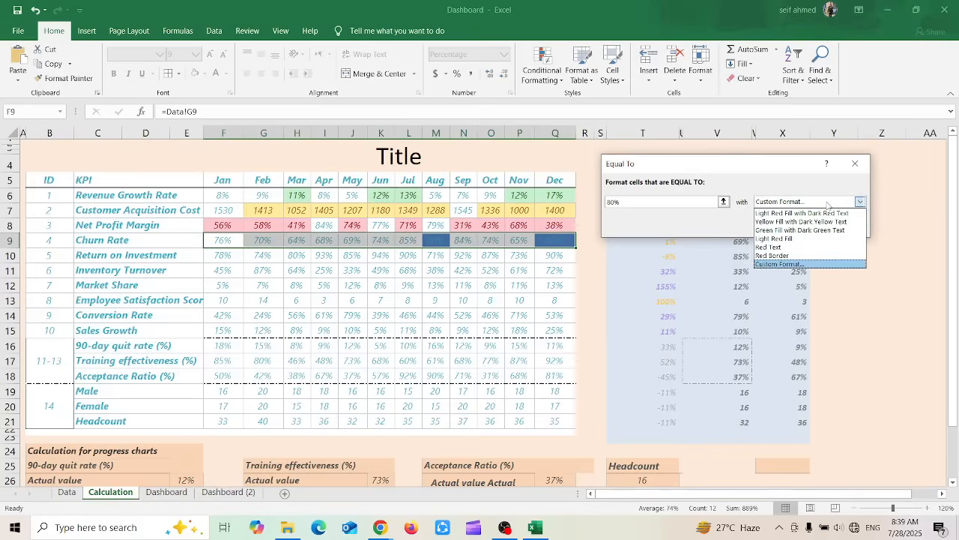
{"action": "left_click", "coordinate": [776, 265]}
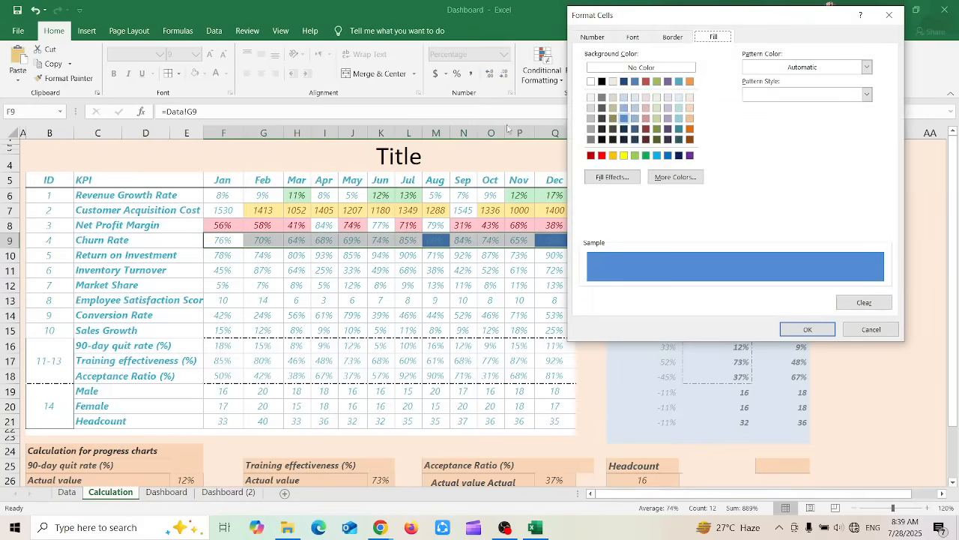
{"action": "left_click", "coordinate": [613, 98]}
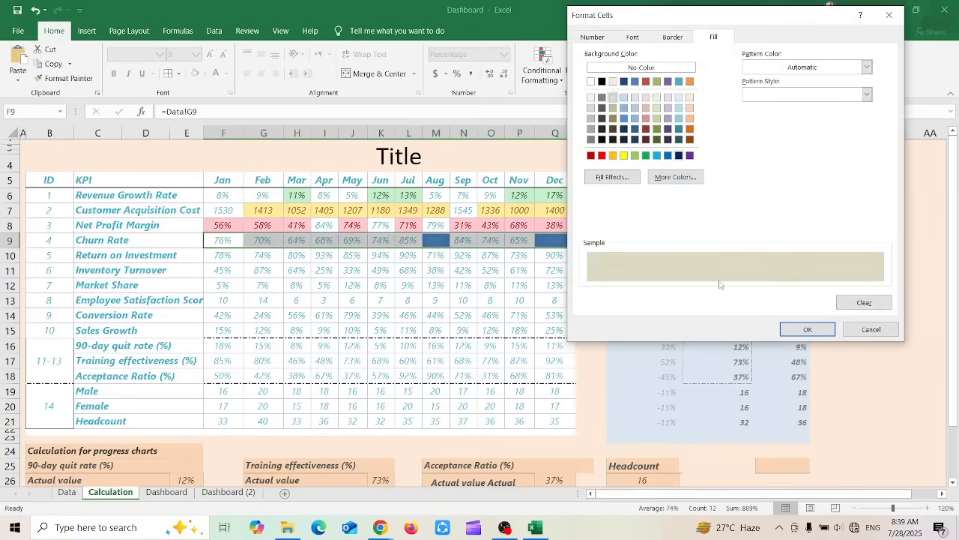
{"action": "left_click", "coordinate": [796, 328]}
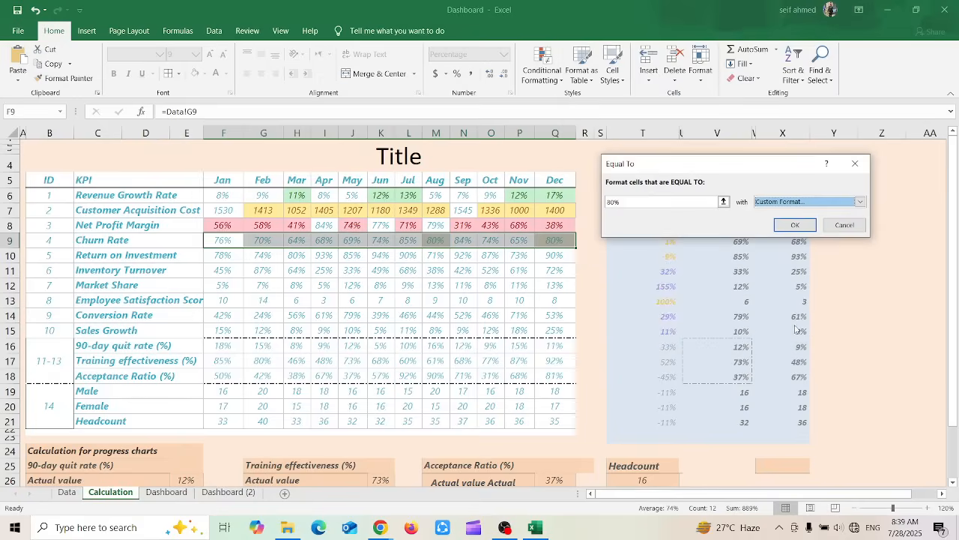
{"action": "left_click", "coordinate": [795, 224]}
{"action": "left_click", "coordinate": [448, 295]}
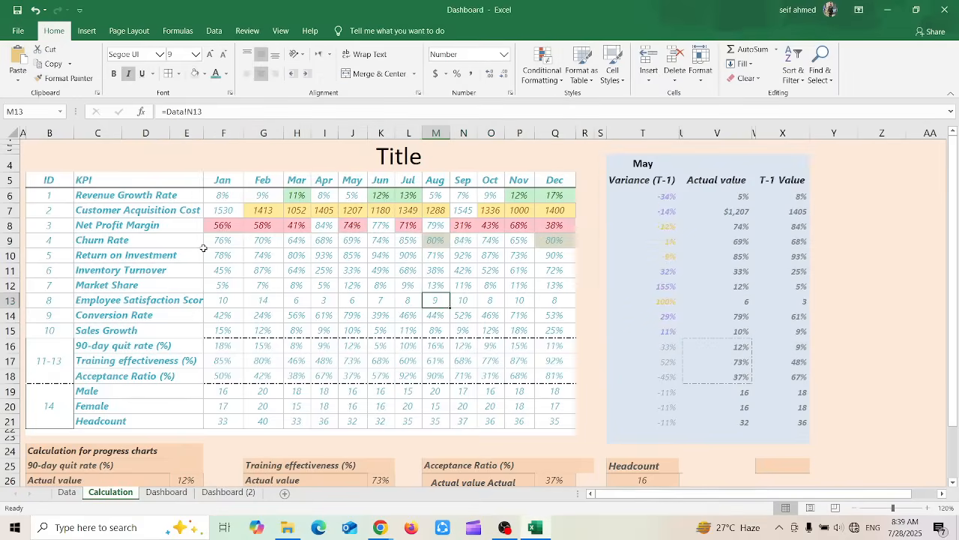
Select the monthly Return on Investment values and view the A Date Occurring rule settings without applying them
{"action": "left_click_drag", "start_coordinate": [213, 256], "coordinate": [555, 256]}
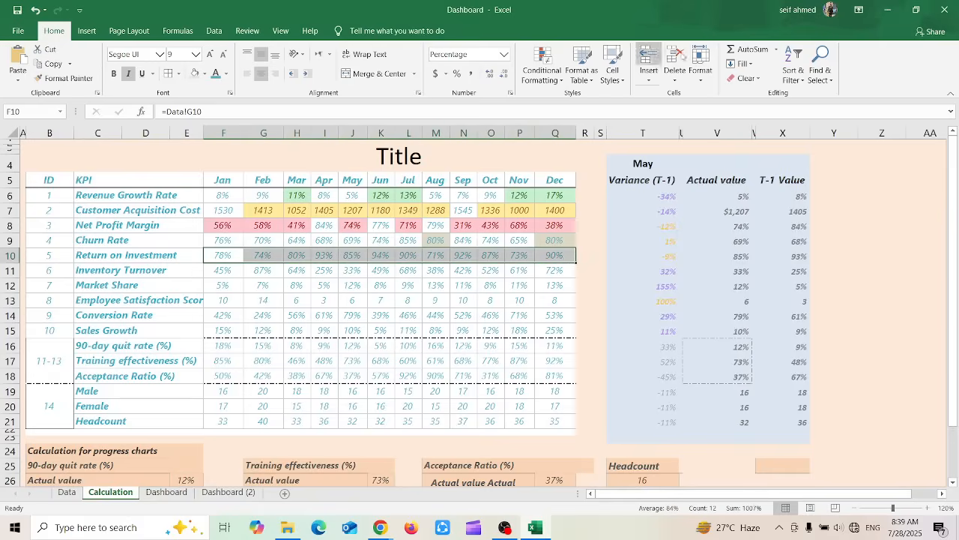
{"action": "left_click", "coordinate": [543, 75]}
{"action": "mouse_move", "coordinate": [584, 102]}
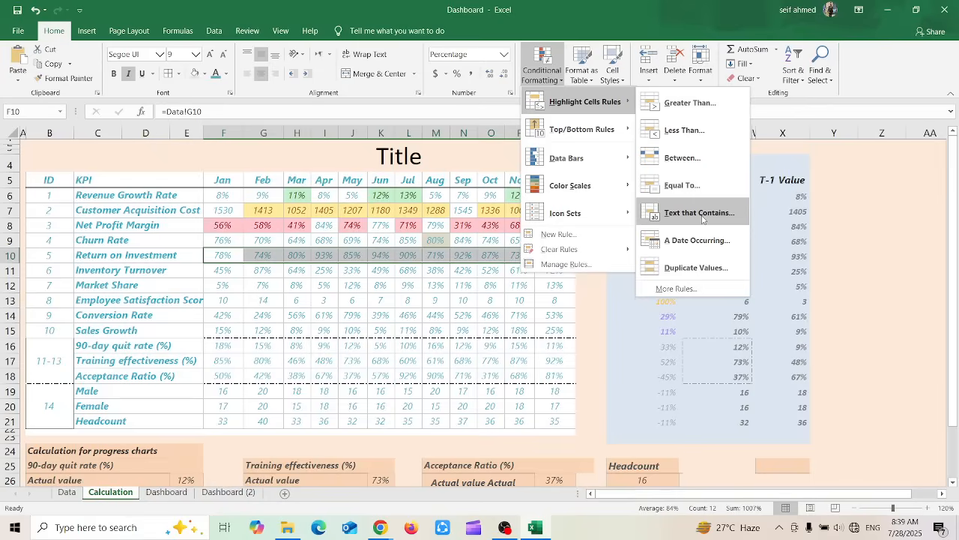
{"action": "left_click", "coordinate": [700, 240]}
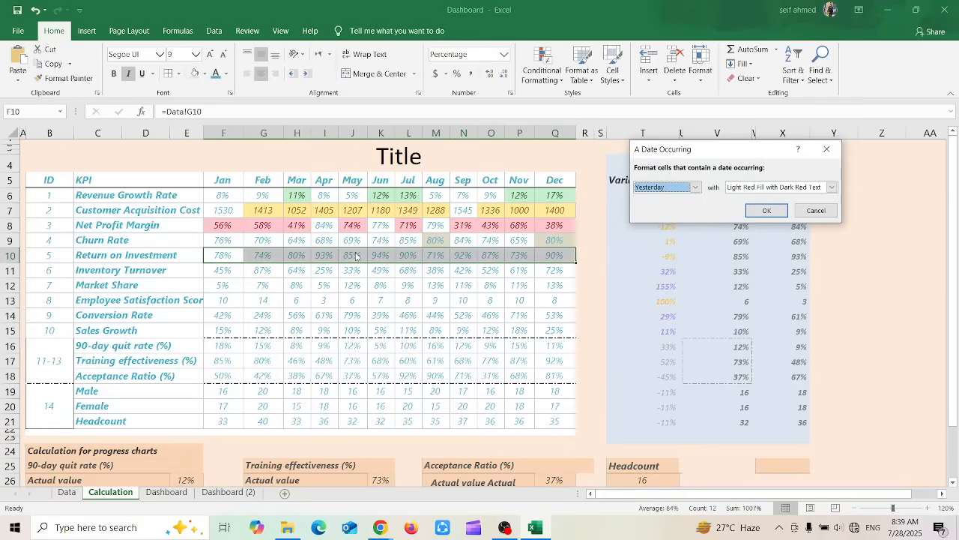
{"action": "left_click", "coordinate": [816, 211]}
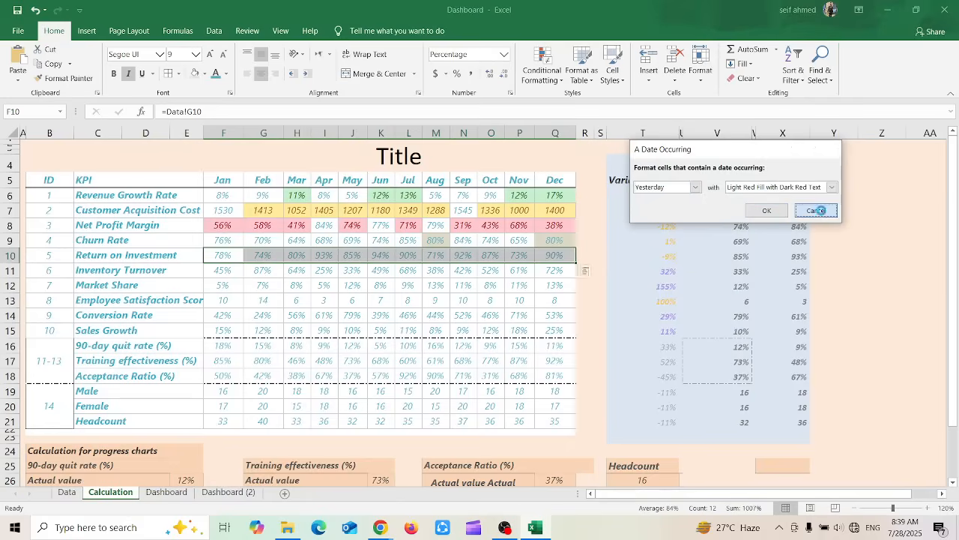
Highlight duplicate values in the monthly Return on Investment row using Green Fill with Dark Green Text
{"action": "left_click", "coordinate": [543, 72]}
{"action": "mouse_move", "coordinate": [588, 101]}
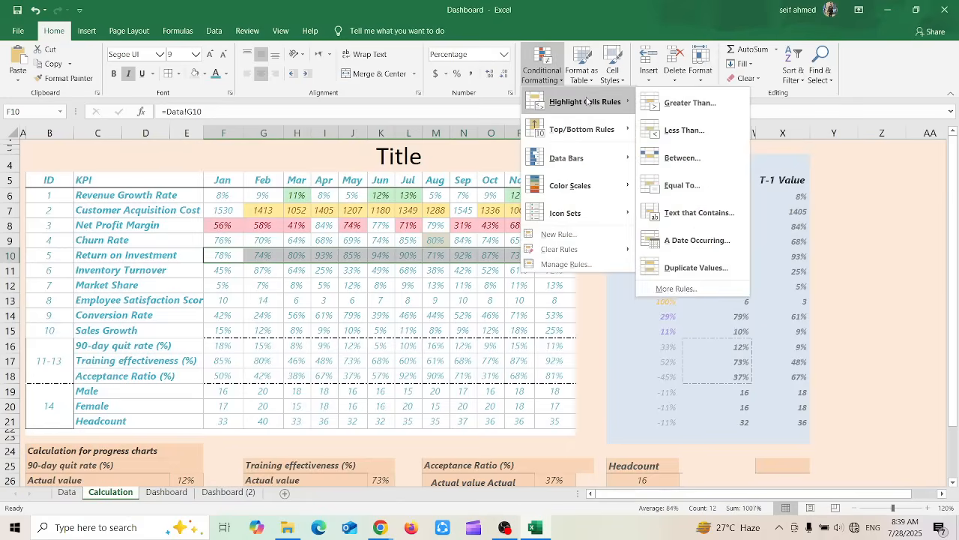
{"action": "left_click", "coordinate": [705, 270]}
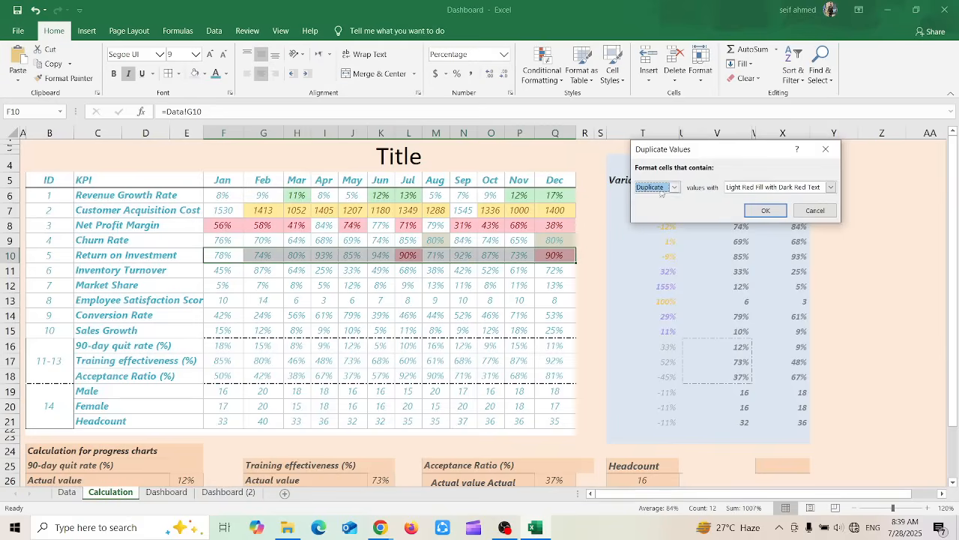
{"action": "left_click", "coordinate": [765, 189]}
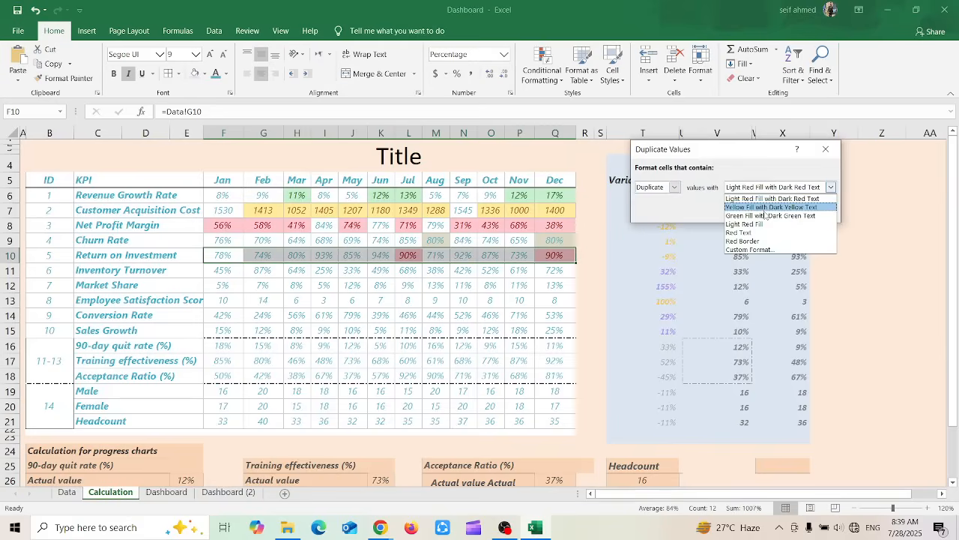
{"action": "left_click", "coordinate": [767, 216]}
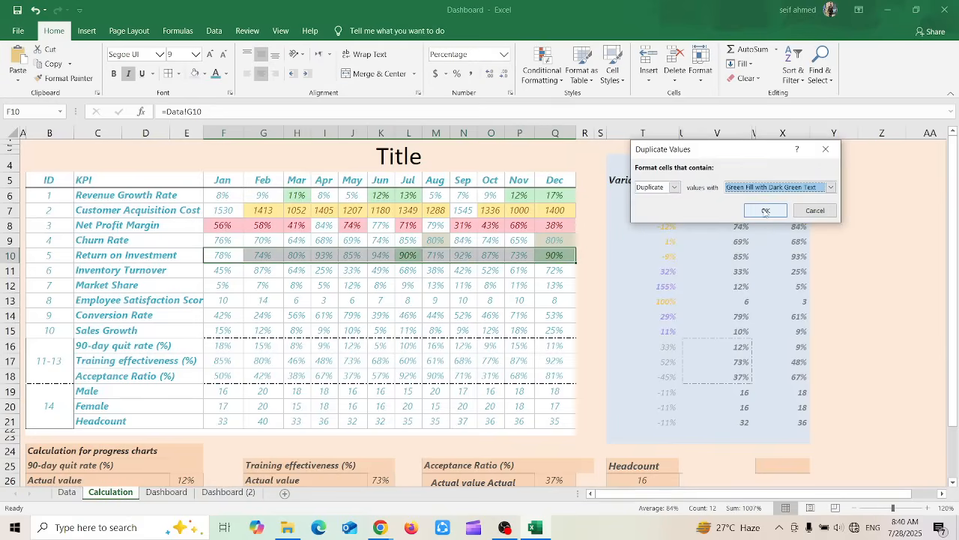
{"action": "left_click", "coordinate": [765, 212]}
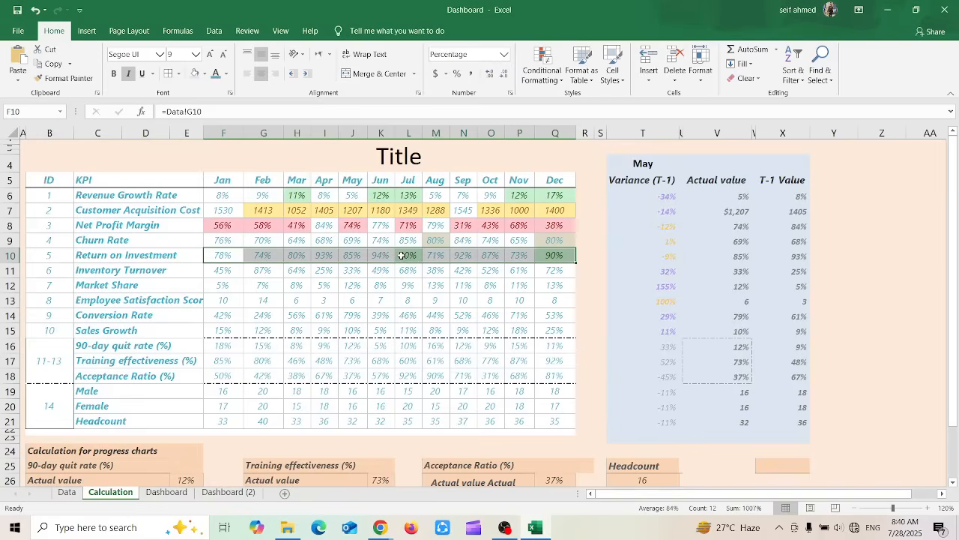
{"action": "left_click", "coordinate": [402, 255]}
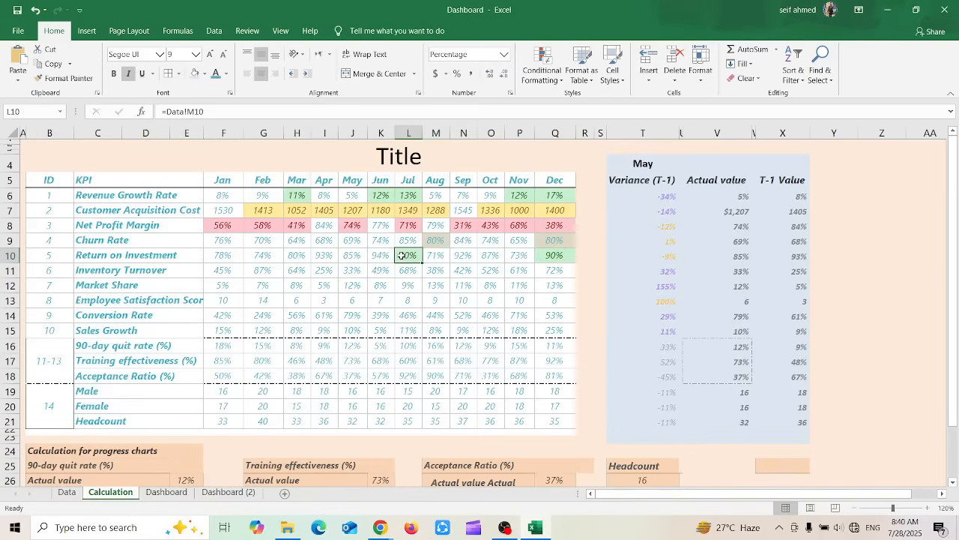
Select the monthly Inventory Turnover values and examine the new-rule settings for formatting all cells based on their values, without applying them
{"action": "left_click", "coordinate": [232, 269]}
{"action": "left_click_drag", "start_coordinate": [234, 268], "coordinate": [567, 273]}
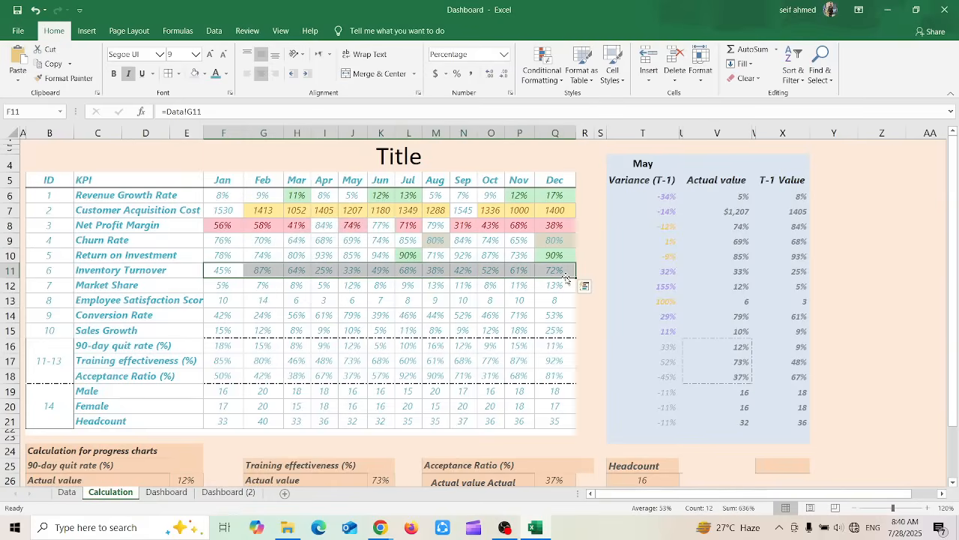
{"action": "left_click", "coordinate": [541, 69]}
{"action": "mouse_move", "coordinate": [588, 114]}
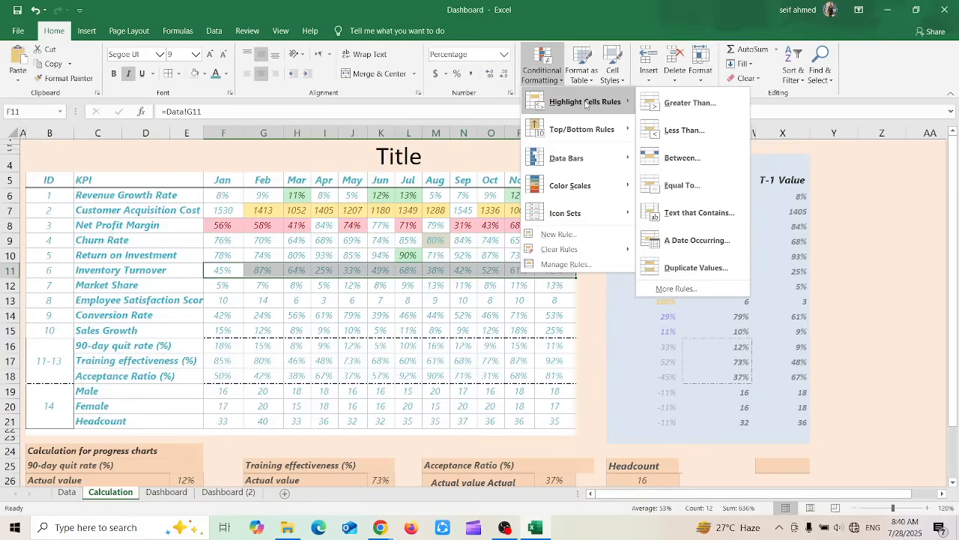
{"action": "left_click", "coordinate": [687, 297]}
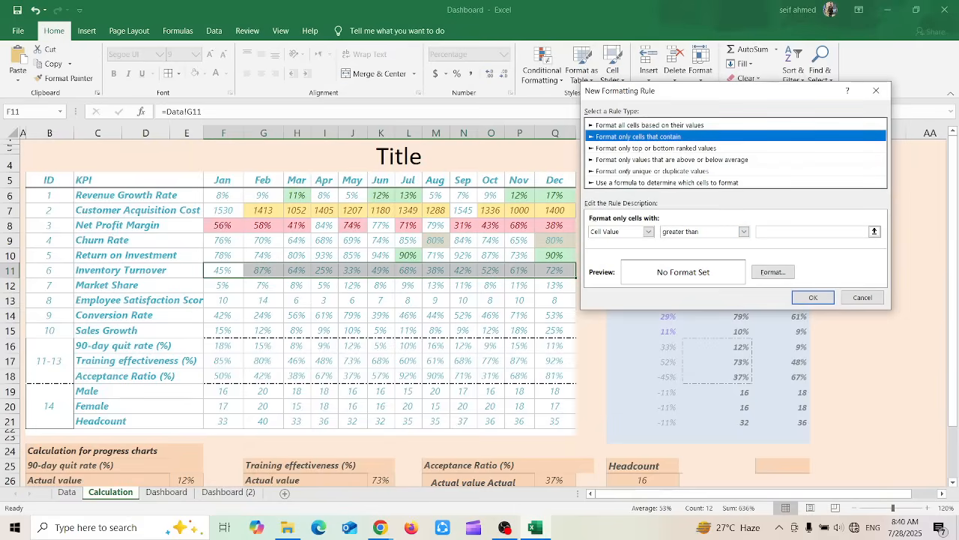
{"action": "left_click", "coordinate": [665, 126]}
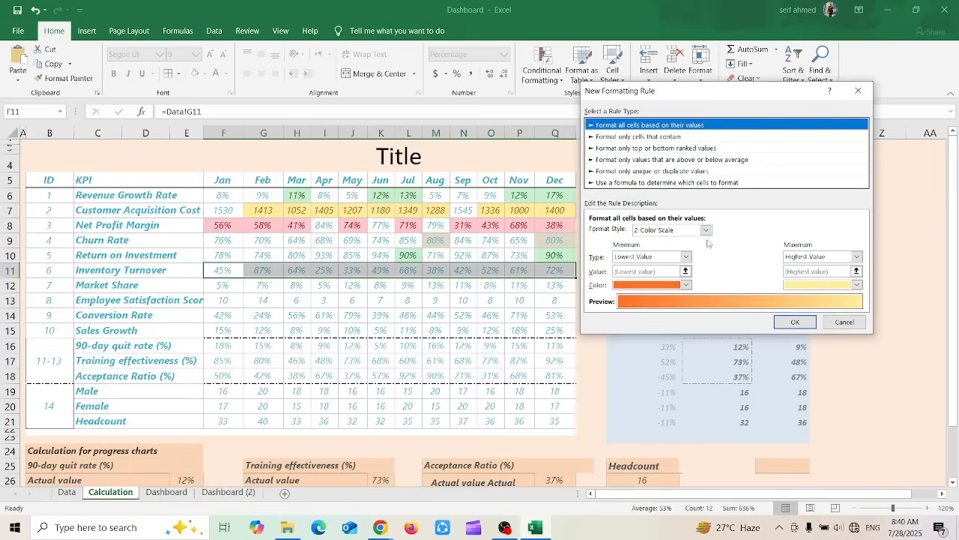
{"action": "left_click", "coordinate": [702, 231]}
{"action": "left_click", "coordinate": [702, 232]}
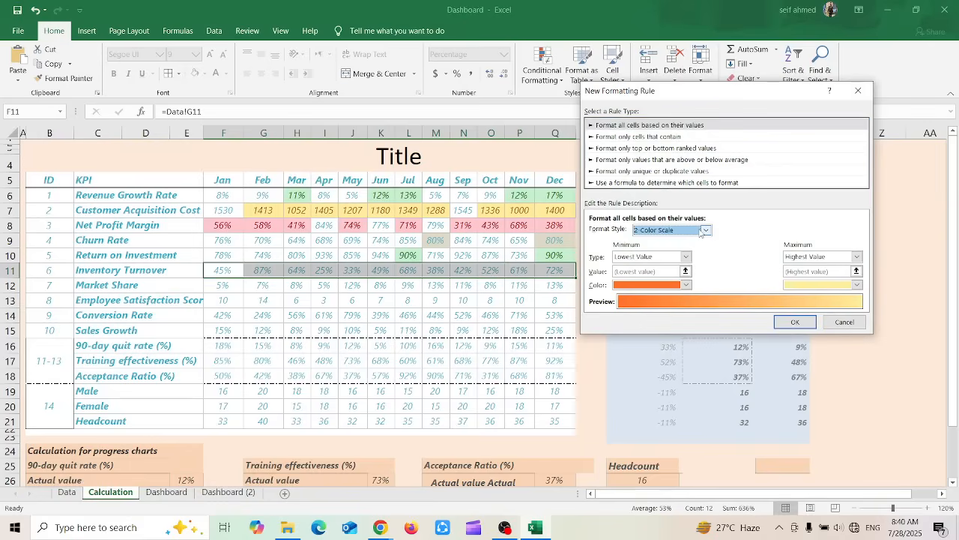
{"action": "left_click", "coordinate": [703, 231]}
{"action": "left_click", "coordinate": [703, 231]}
{"action": "left_click_drag", "start_coordinate": [625, 91], "coordinate": [632, 111]}
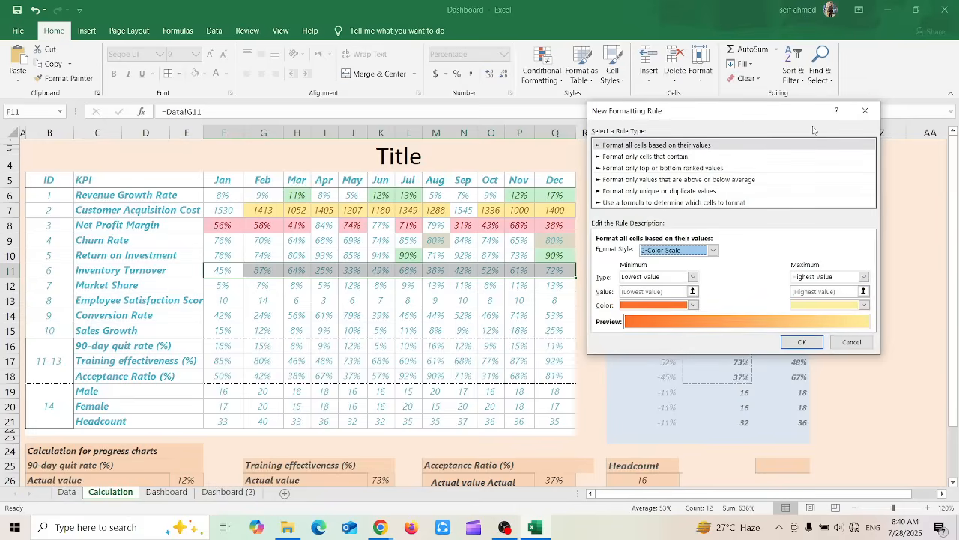
{"action": "left_click", "coordinate": [865, 110]}
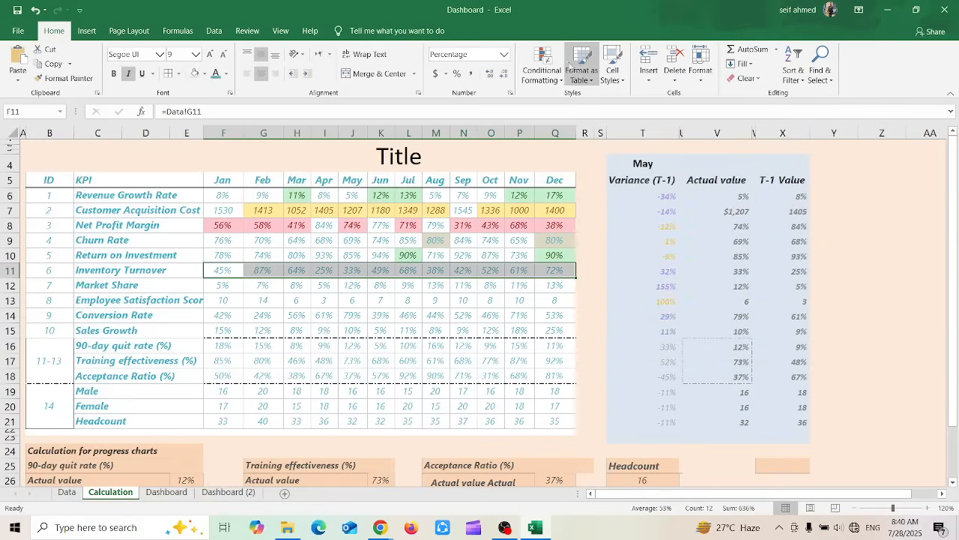
Examine the condition types and comparison operators for a new rule formatting only cells that contain given values, without applying it
{"action": "left_click", "coordinate": [541, 71]}
{"action": "mouse_move", "coordinate": [573, 185]}
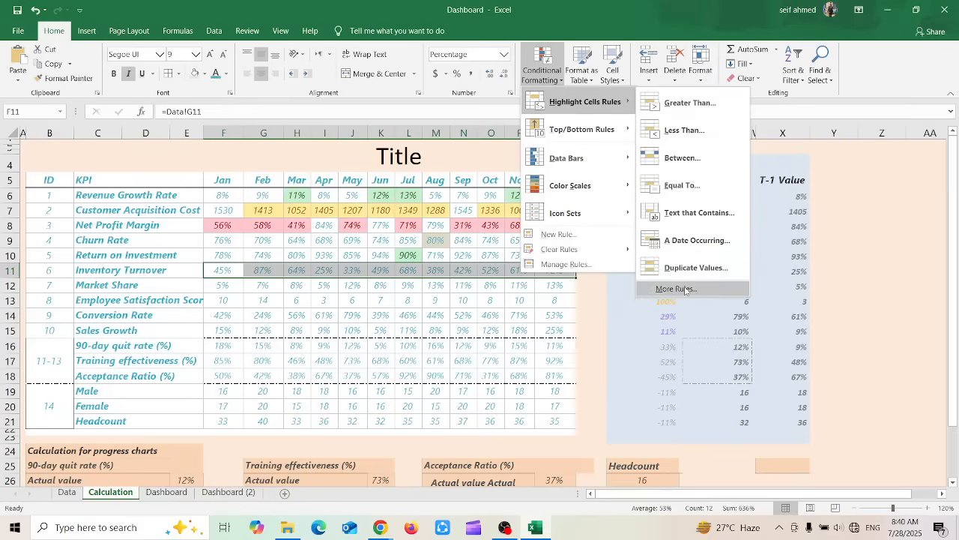
{"action": "left_click", "coordinate": [685, 289]}
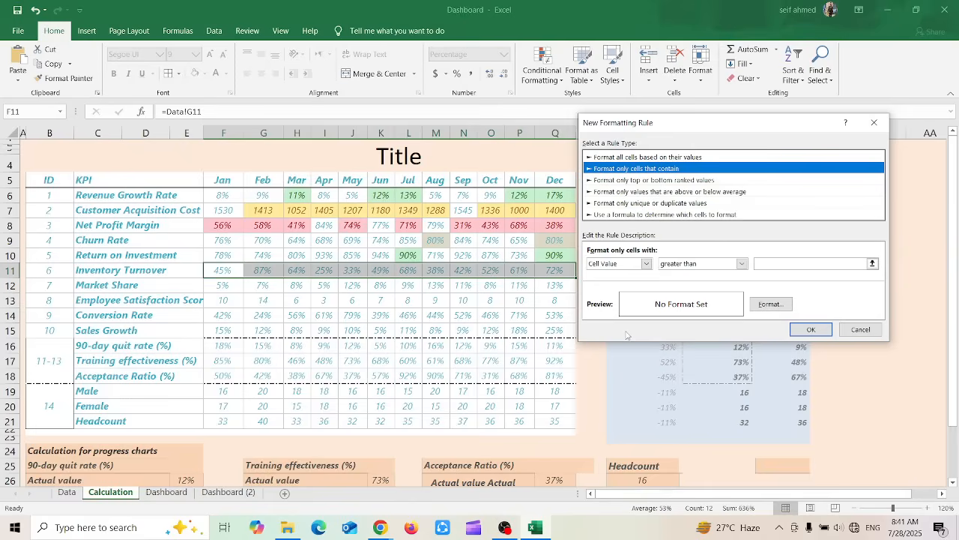
{"action": "left_click", "coordinate": [646, 264]}
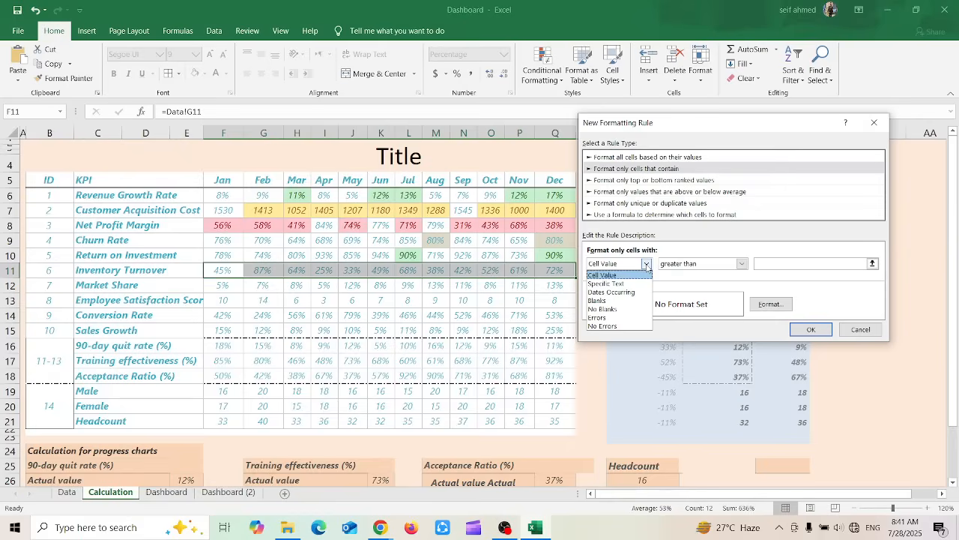
{"action": "left_click", "coordinate": [646, 263]}
{"action": "left_click", "coordinate": [698, 263]}
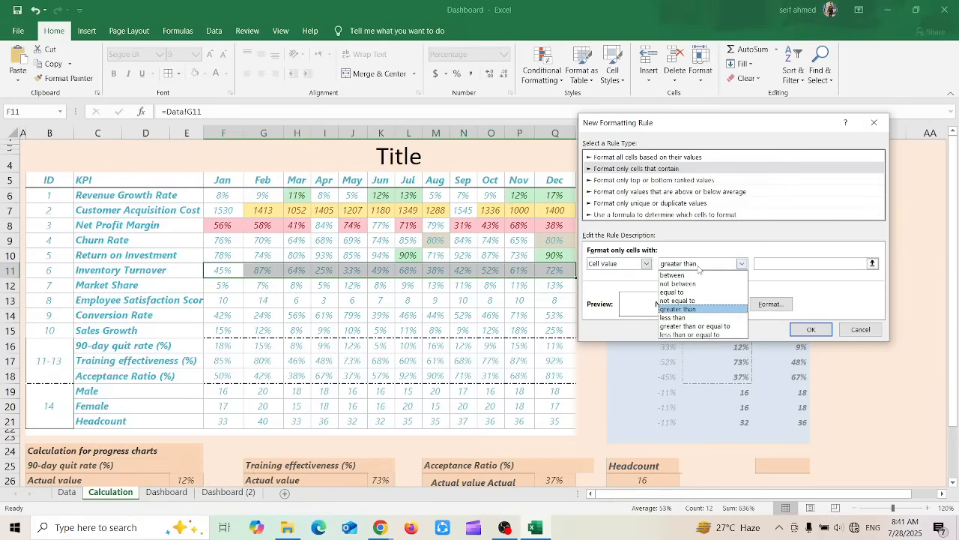
{"action": "left_click", "coordinate": [698, 268]}
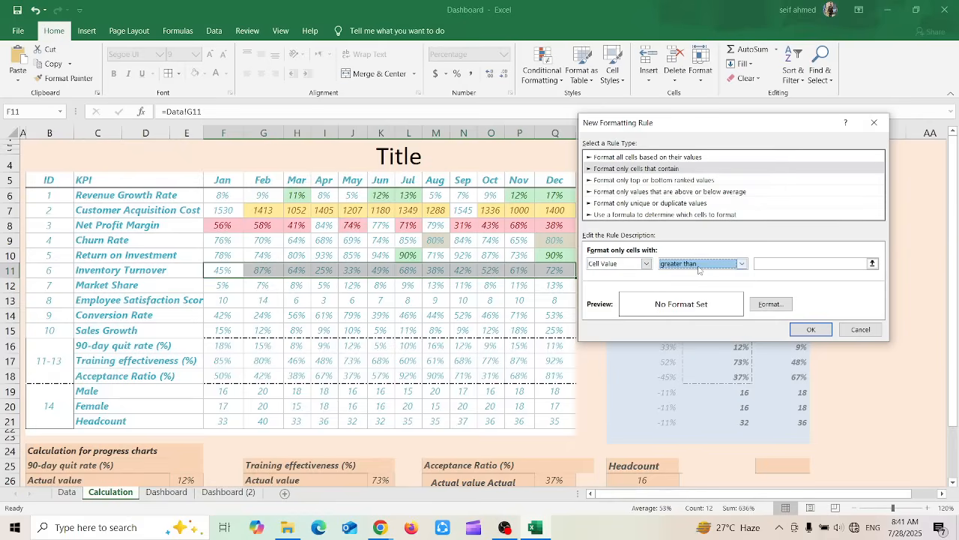
{"action": "left_click", "coordinate": [861, 329]}
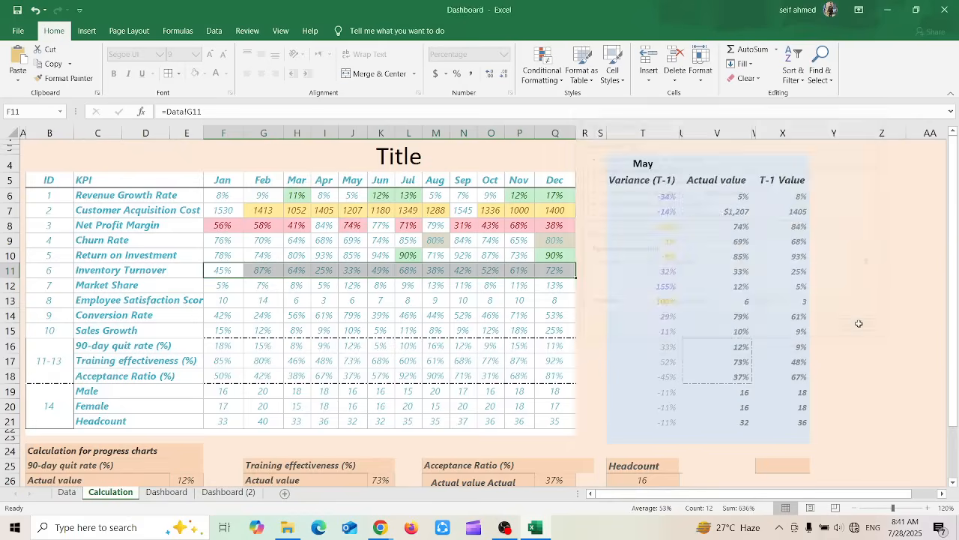
Highlight the top 10% of the monthly Inventory Turnover values using Light Red Fill with Dark Red Text
{"action": "left_click", "coordinate": [556, 78]}
{"action": "mouse_move", "coordinate": [577, 132]}
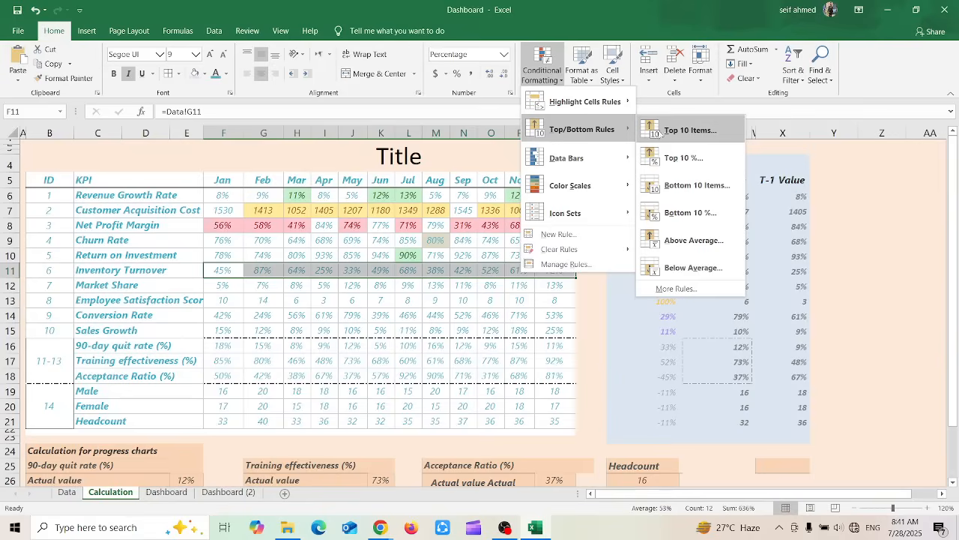
{"action": "left_click", "coordinate": [685, 159]}
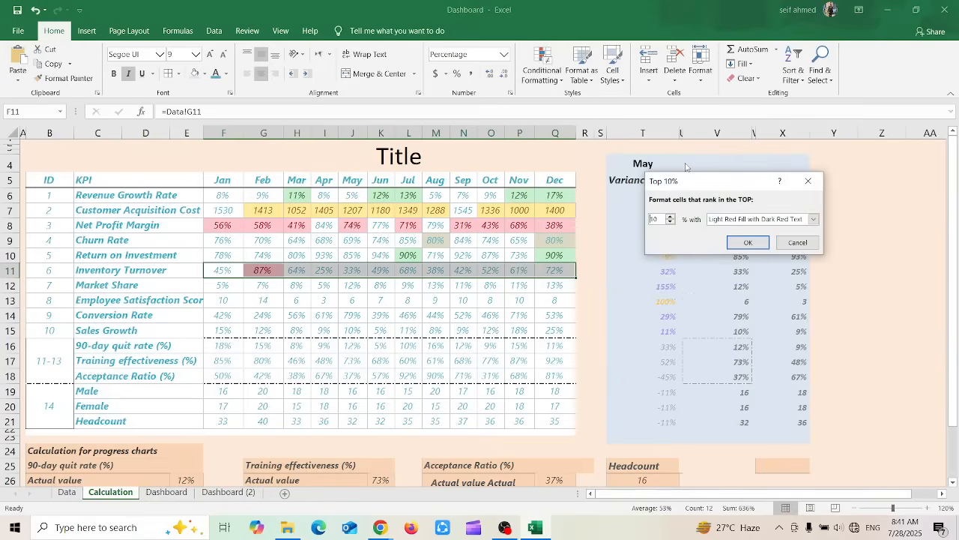
{"action": "left_click", "coordinate": [750, 242]}
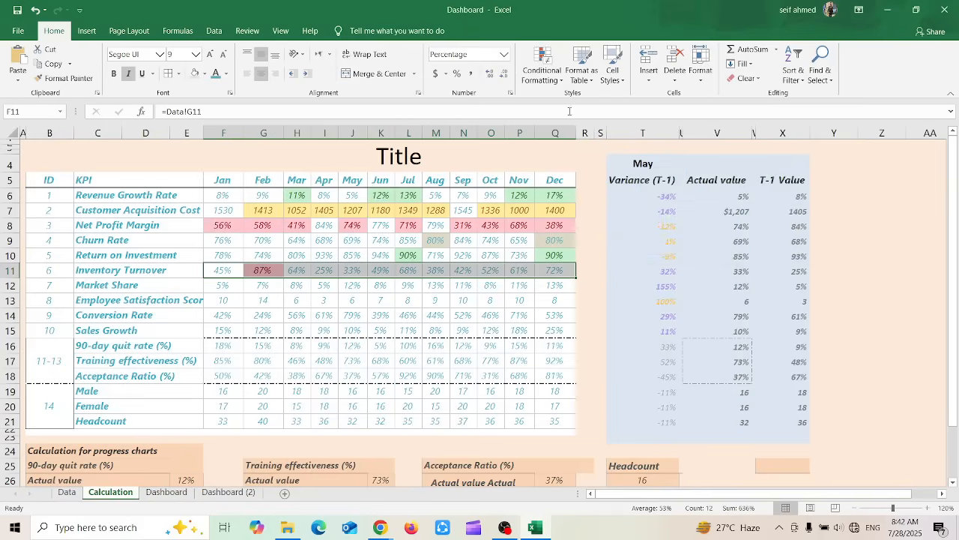
{"action": "left_click", "coordinate": [562, 72]}
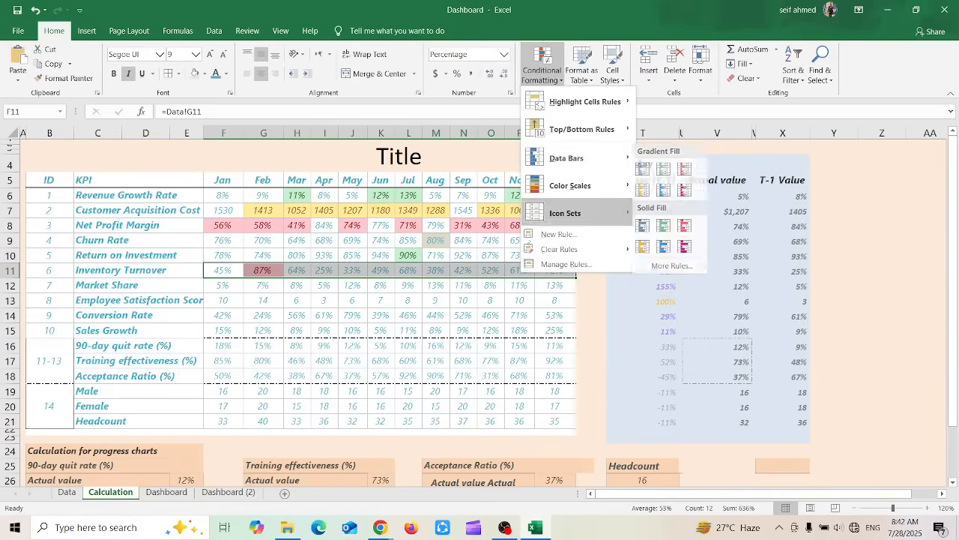
{"action": "key", "text": "Escape"}
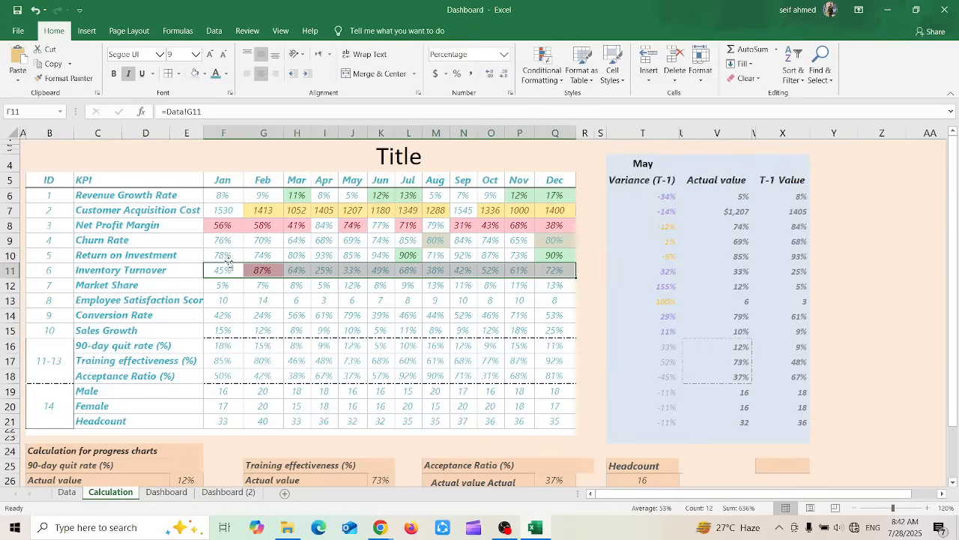
{"action": "left_click", "coordinate": [541, 71]}
{"action": "mouse_move", "coordinate": [620, 123]}
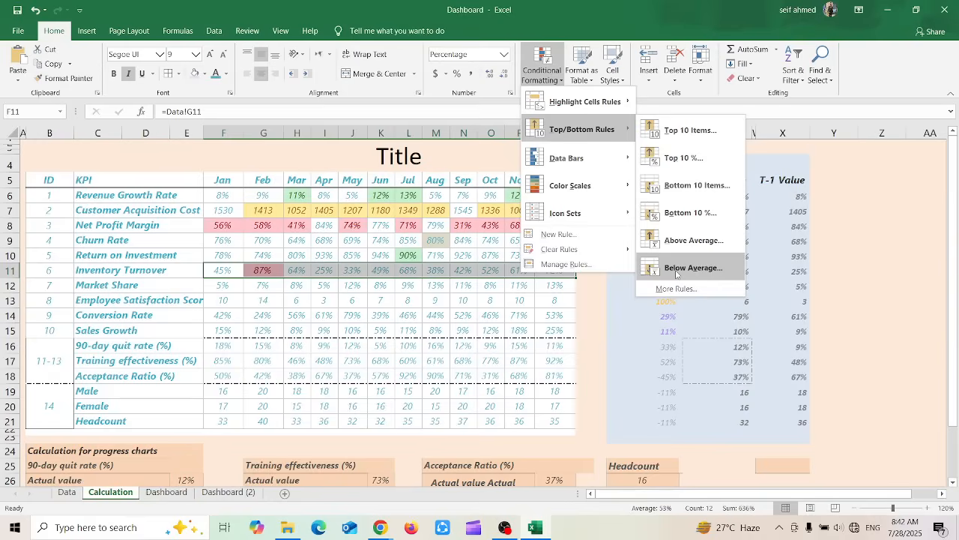
{"action": "left_click", "coordinate": [281, 293]}
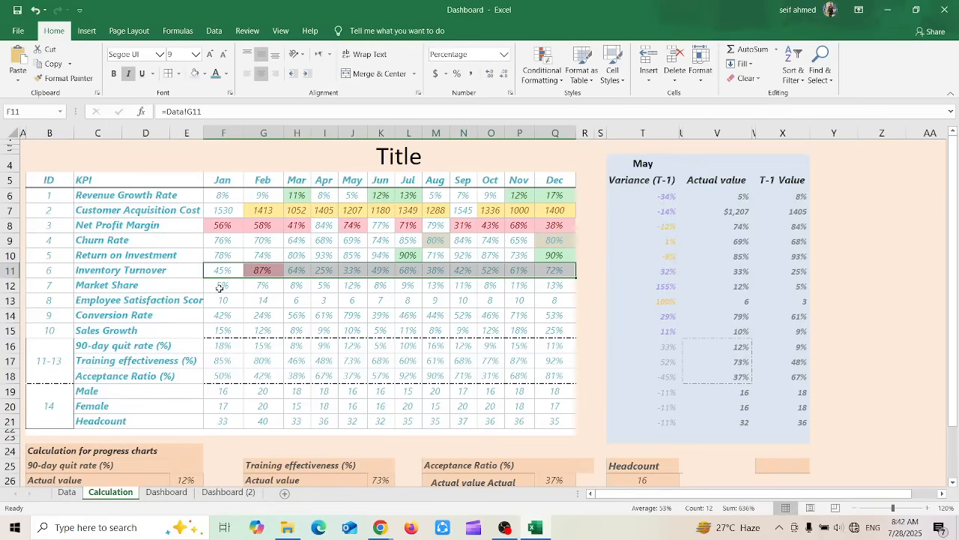
Highlight the bottom 10% of the monthly Market Share values using Yellow Fill with Dark Yellow Text
{"action": "left_click_drag", "start_coordinate": [223, 285], "coordinate": [563, 294]}
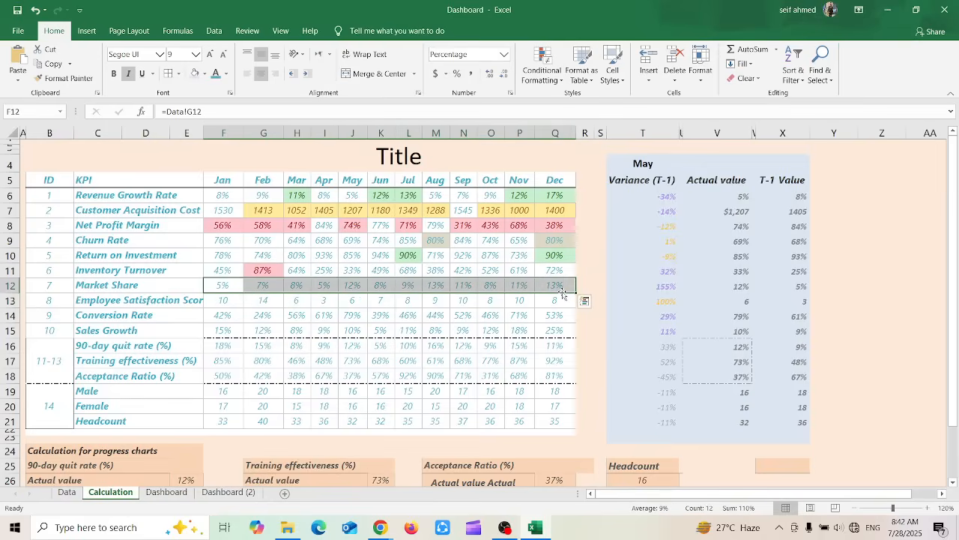
{"action": "left_click", "coordinate": [542, 69]}
{"action": "mouse_move", "coordinate": [588, 137]}
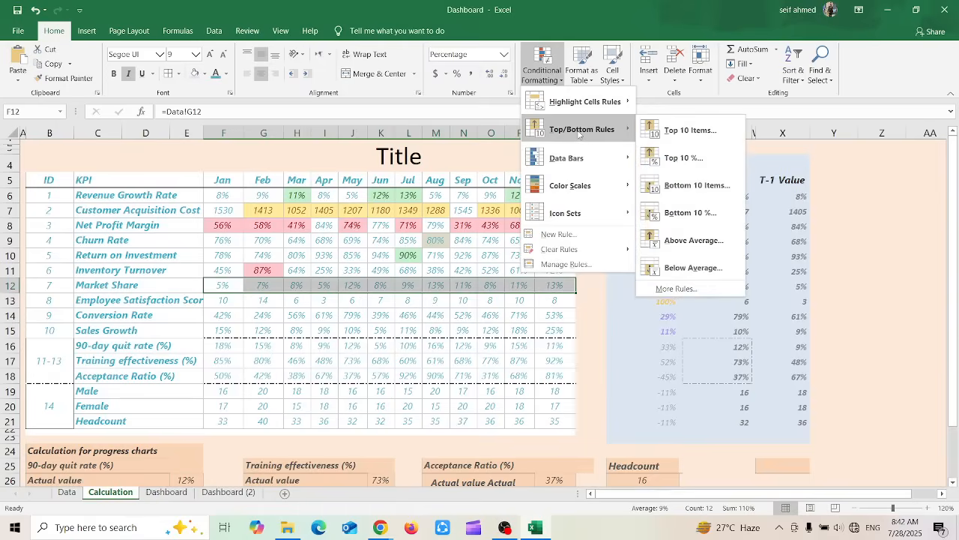
{"action": "mouse_move", "coordinate": [614, 103]}
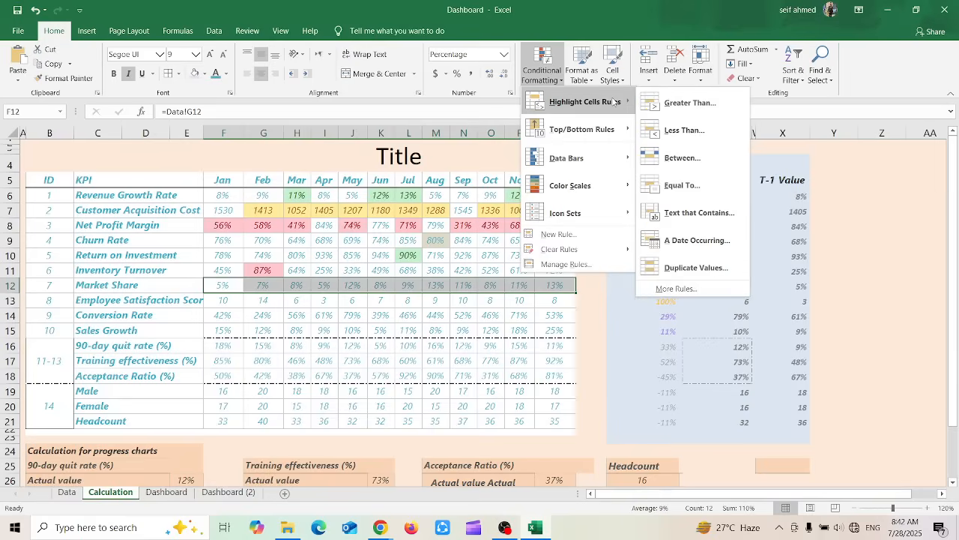
{"action": "mouse_move", "coordinate": [595, 130]}
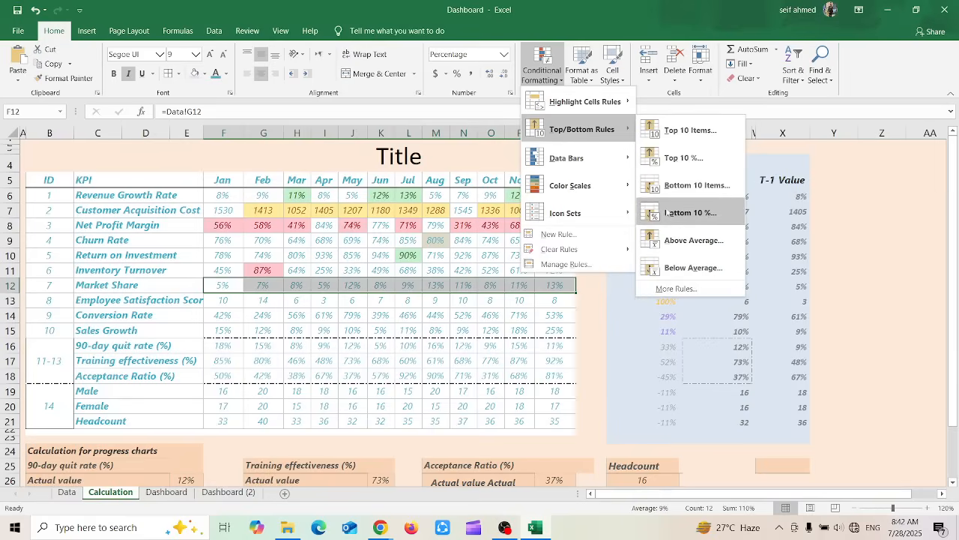
{"action": "left_click", "coordinate": [691, 213]}
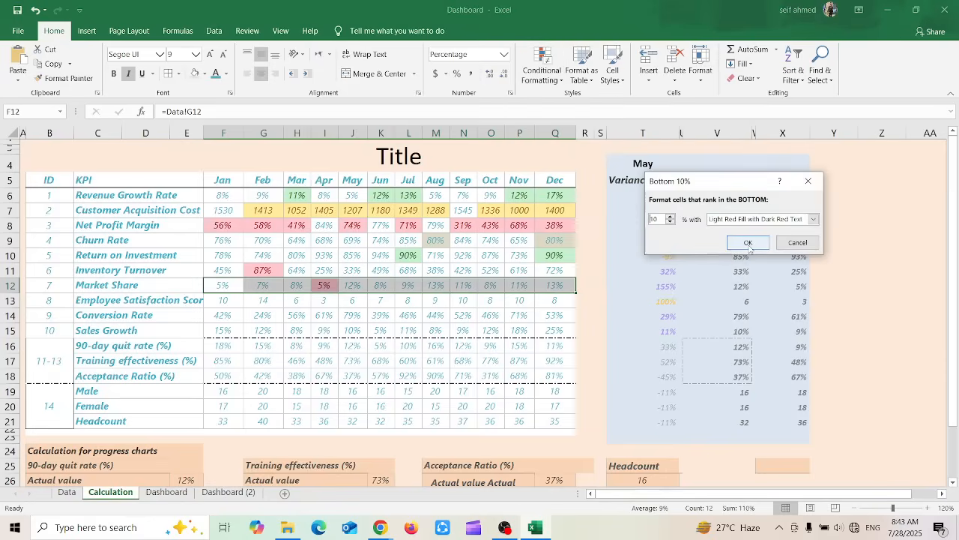
{"action": "left_click", "coordinate": [813, 219]}
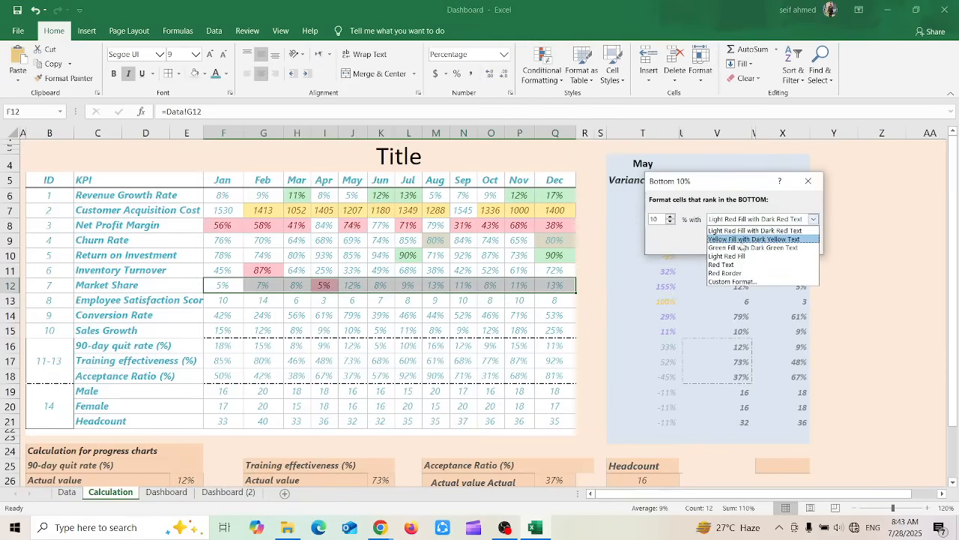
{"action": "left_click", "coordinate": [740, 240]}
{"action": "left_click", "coordinate": [745, 240]}
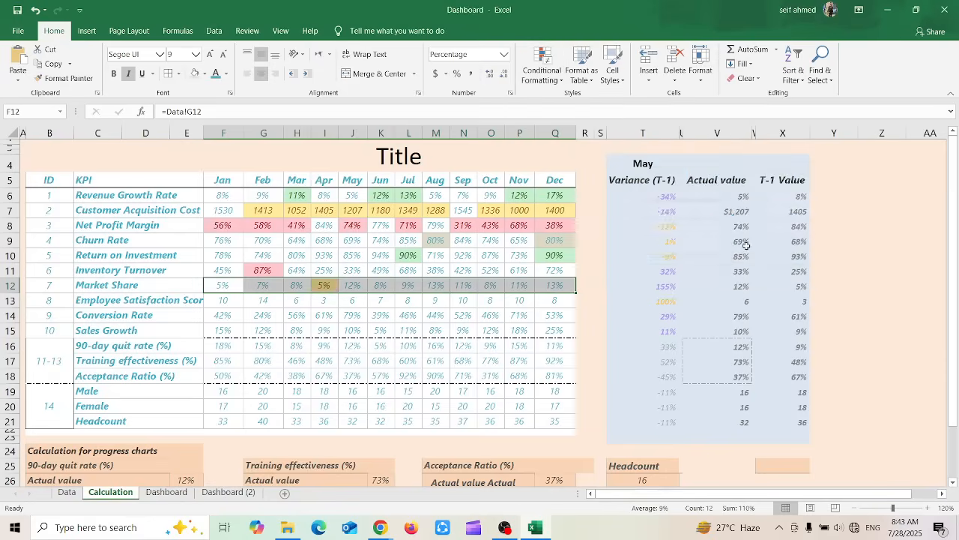
{"action": "left_click", "coordinate": [291, 299]}
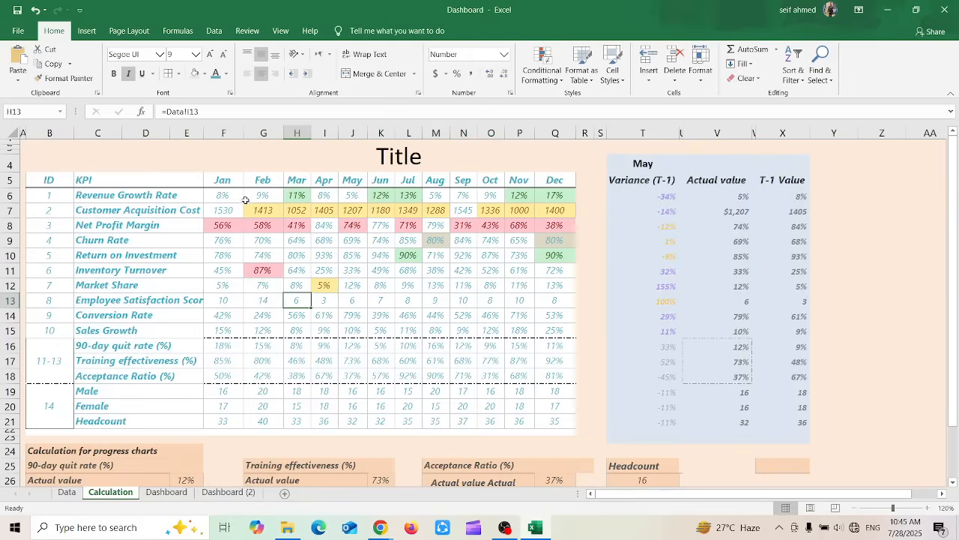
{"action": "mouse_move", "coordinate": [234, 195]}
{"action": "left_mouse_down"}
{"action": "mouse_move", "coordinate": [329, 225]}
{"action": "mouse_move", "coordinate": [442, 211]}
{"action": "left_mouse_up"}
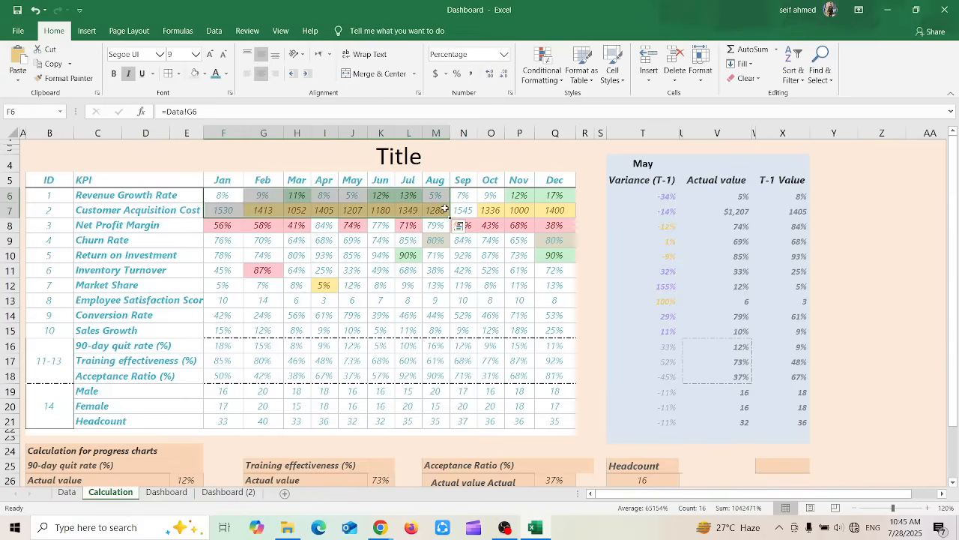
{"action": "left_click", "coordinate": [492, 196]}
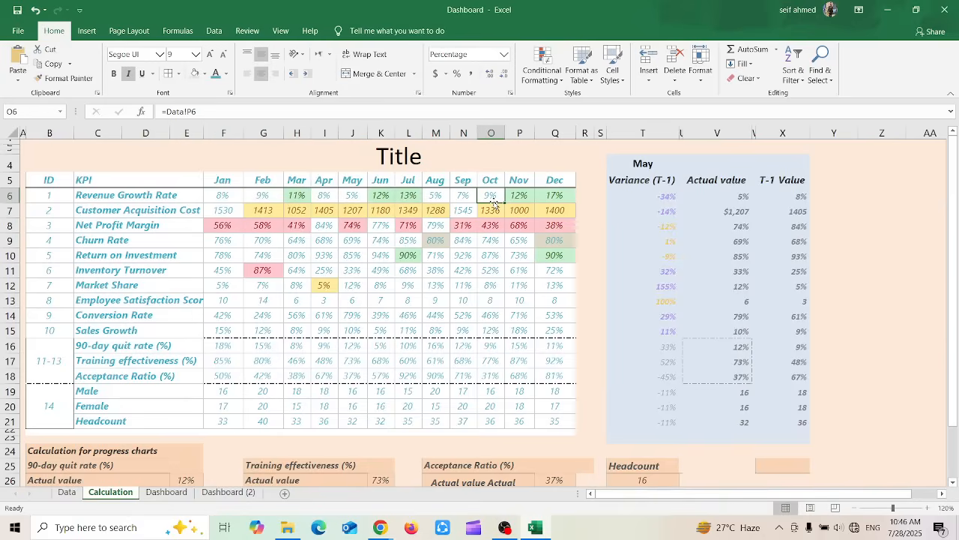
{"action": "left_click", "coordinate": [541, 69]}
{"action": "mouse_move", "coordinate": [572, 102]}
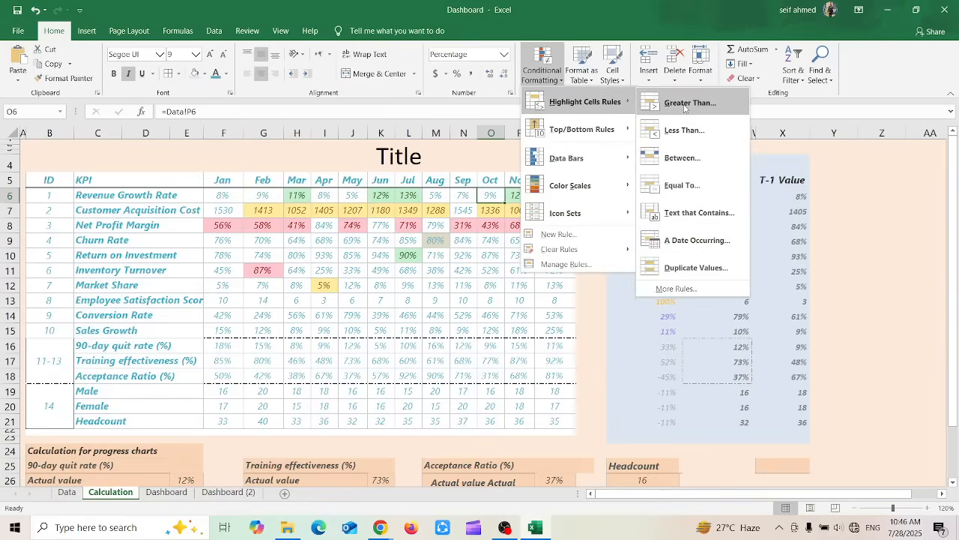
{"action": "key", "text": "Escape"}
{"action": "key", "text": "Escape"}
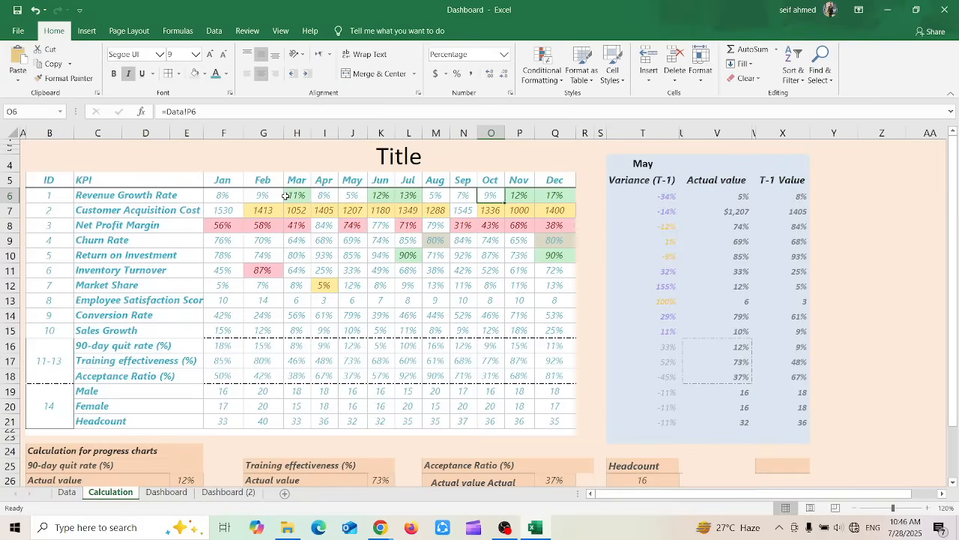
Apply blue gradient-fill data bars to the January to December Revenue Growth Rate values
{"action": "left_click_drag", "start_coordinate": [225, 196], "coordinate": [559, 195]}
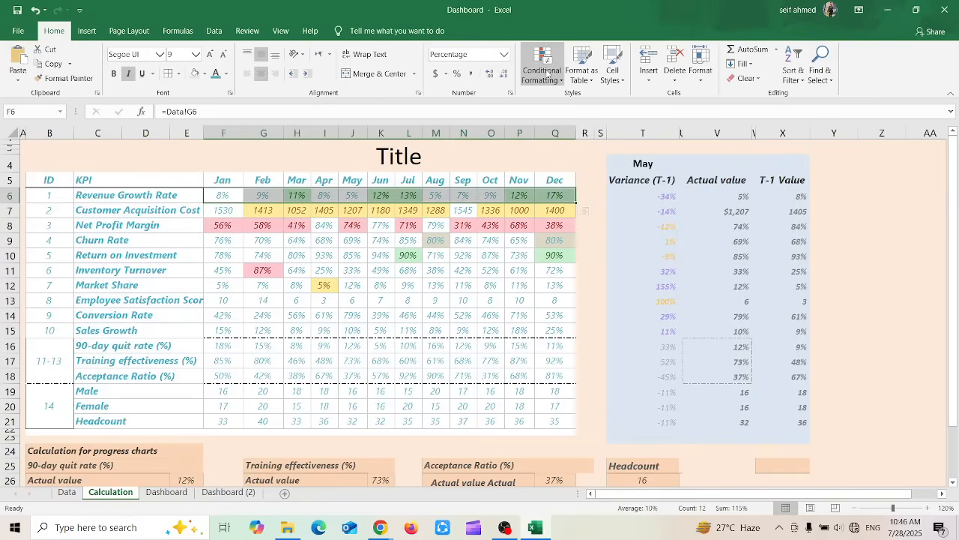
{"action": "left_click", "coordinate": [548, 74]}
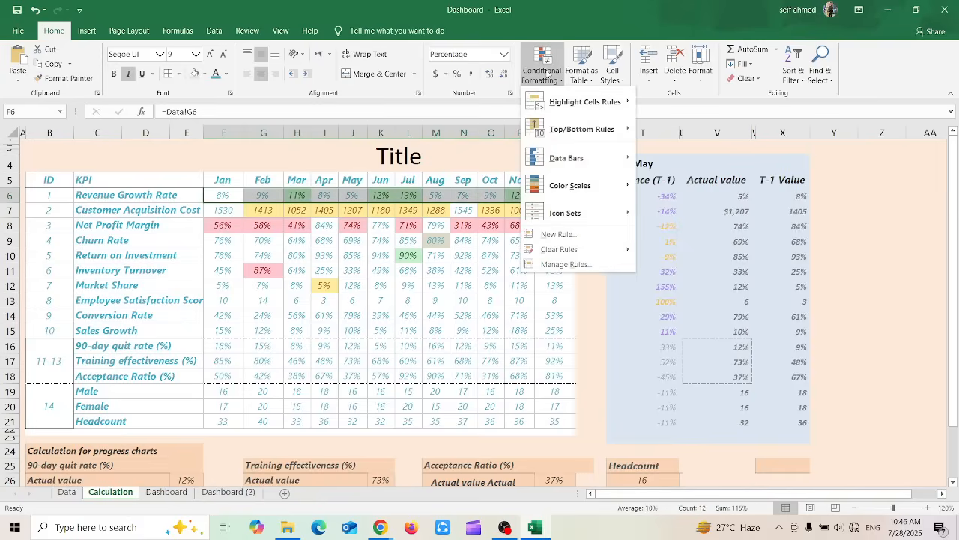
{"action": "mouse_move", "coordinate": [567, 162]}
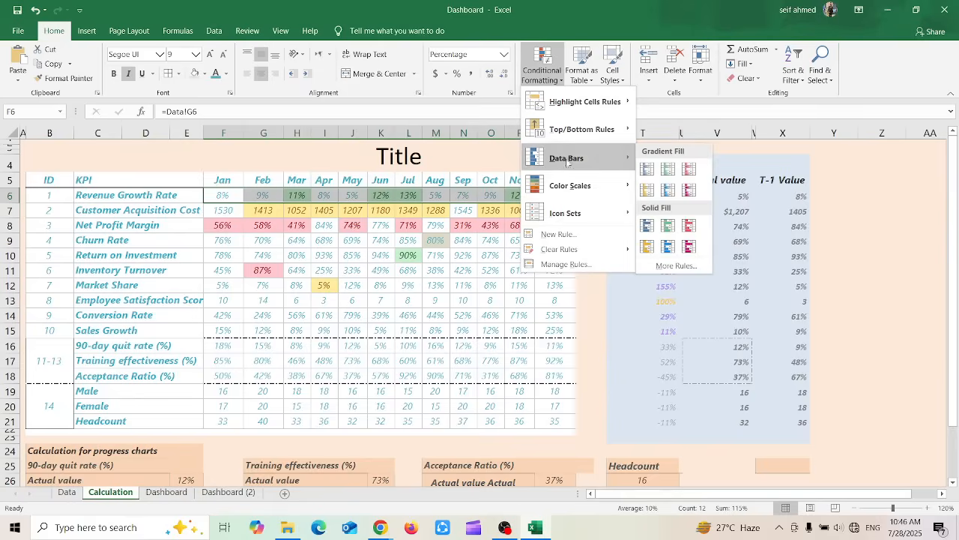
{"action": "left_click", "coordinate": [654, 171]}
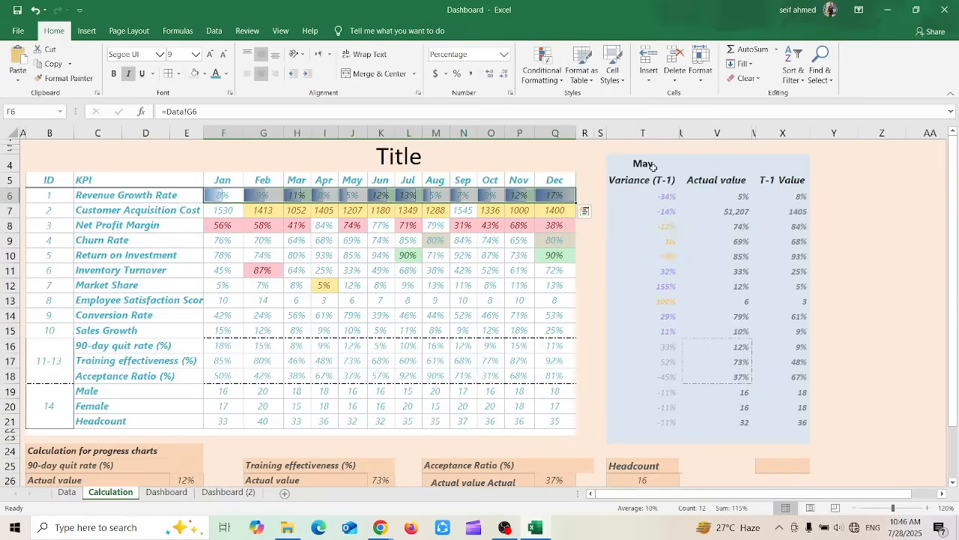
Set the December Revenue Growth Rate to 18%
{"action": "left_click", "coordinate": [465, 299]}
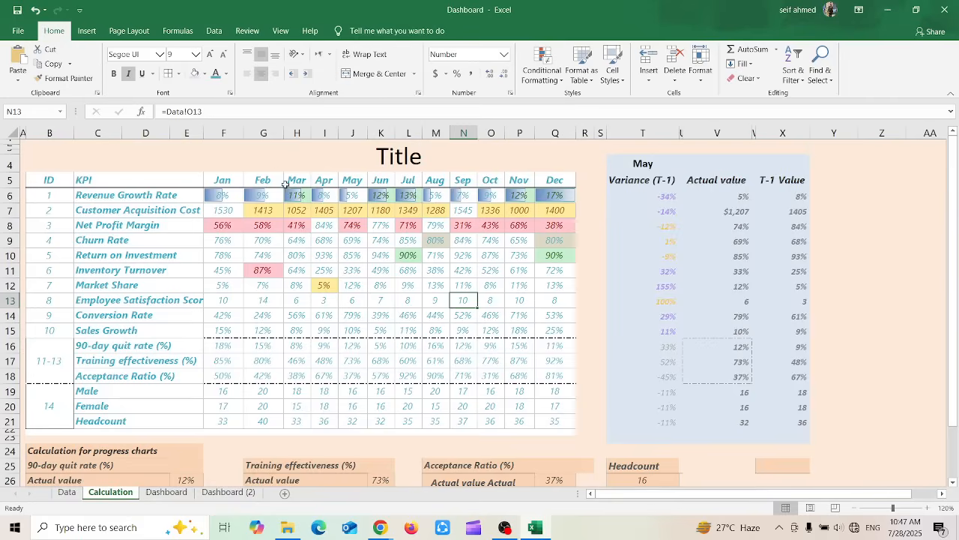
{"action": "left_click", "coordinate": [556, 200]}
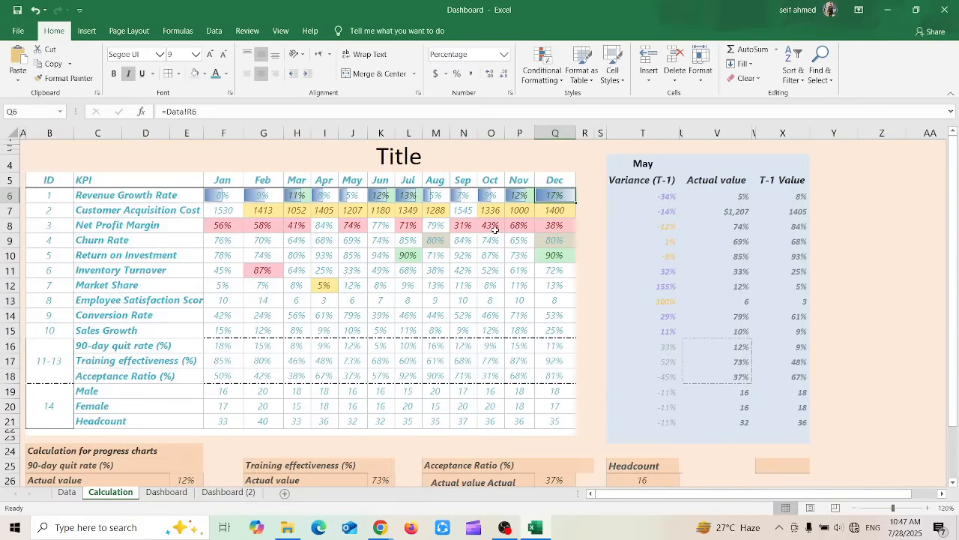
{"action": "type", "text": "18"}
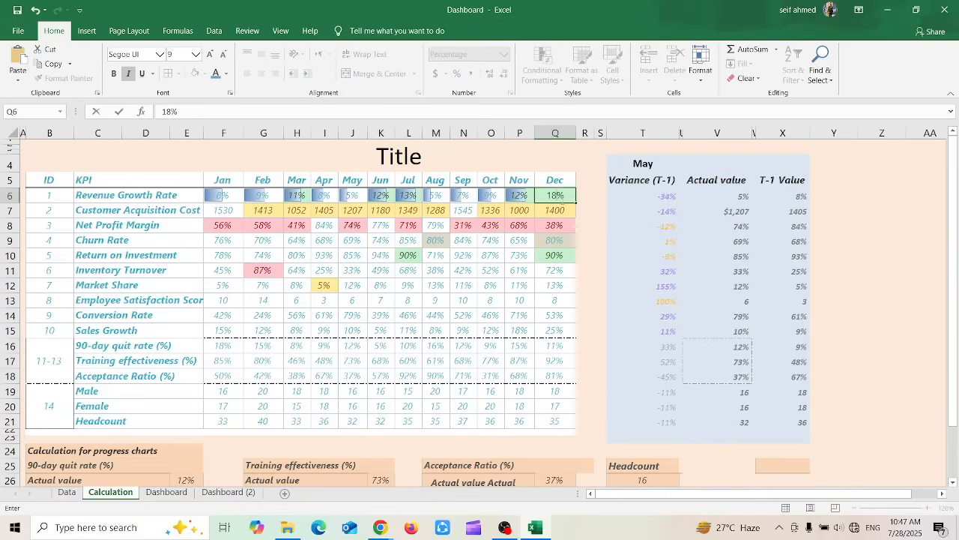
{"action": "key", "text": "Return"}
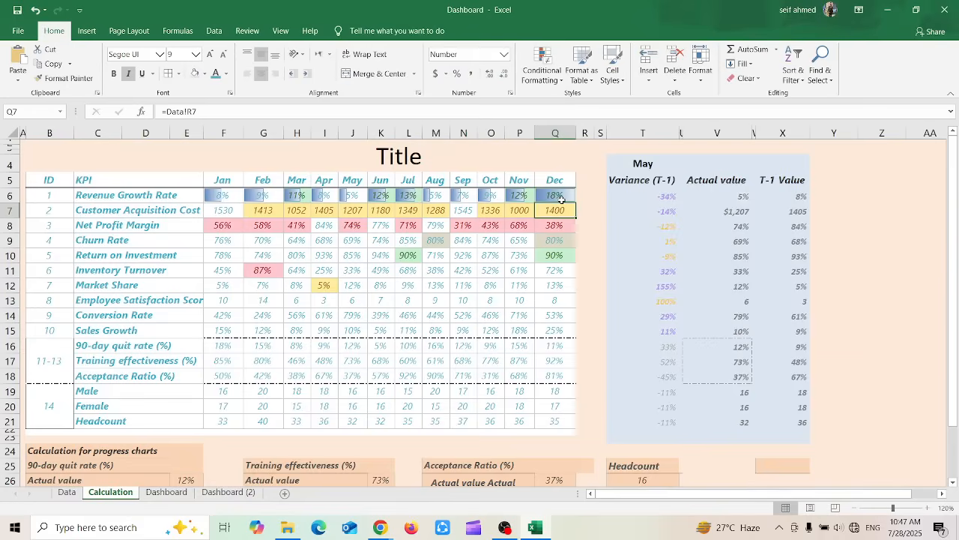
Try blue solid-fill data bars on the January to December Revenue Growth Rate values and undo them
{"action": "left_click", "coordinate": [264, 195]}
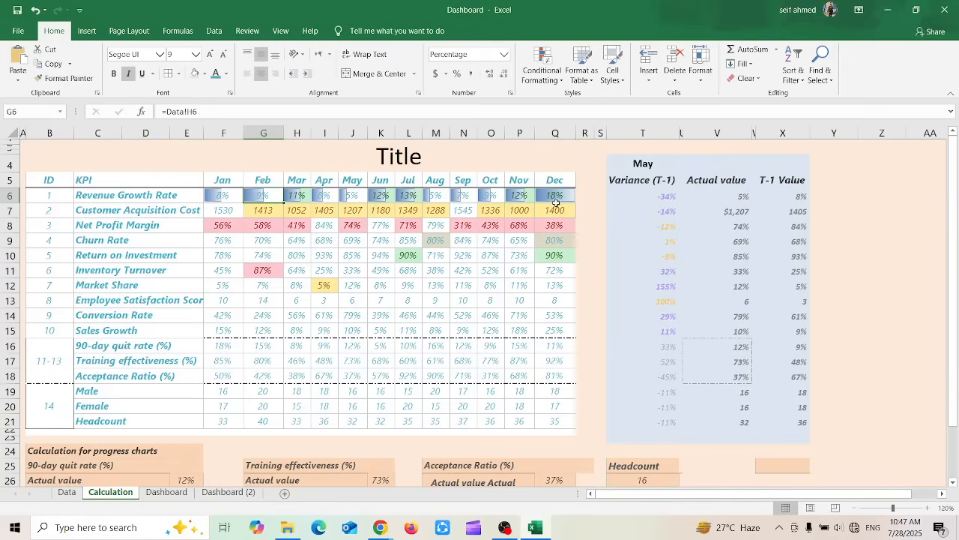
{"action": "left_click", "coordinate": [534, 83]}
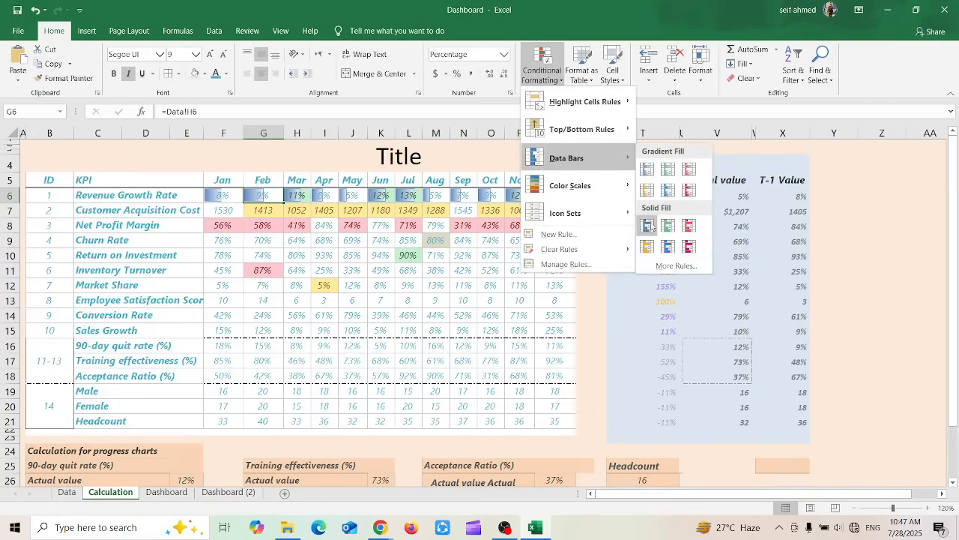
{"action": "left_click", "coordinate": [647, 225]}
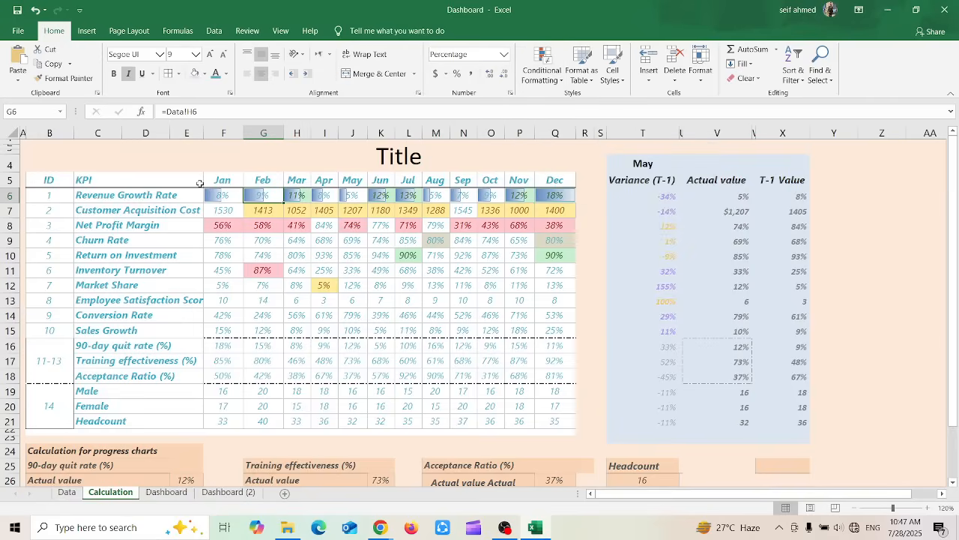
{"action": "left_click_drag", "start_coordinate": [216, 196], "coordinate": [553, 199]}
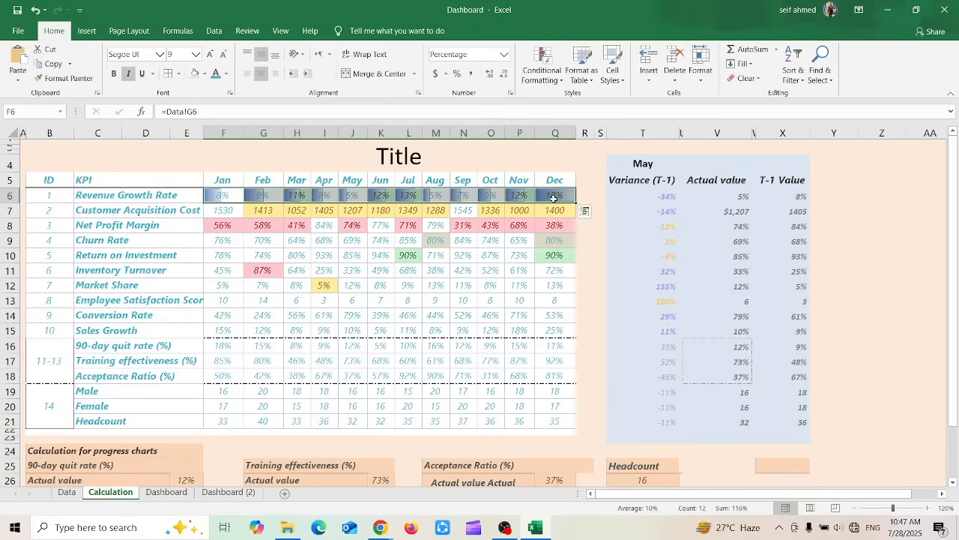
{"action": "left_click", "coordinate": [545, 69]}
{"action": "mouse_move", "coordinate": [573, 166]}
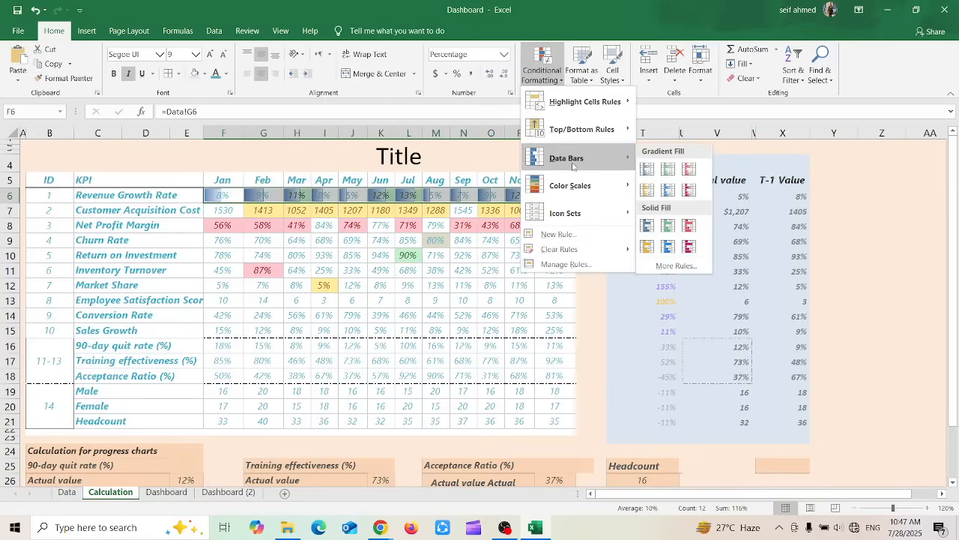
{"action": "left_click", "coordinate": [647, 226]}
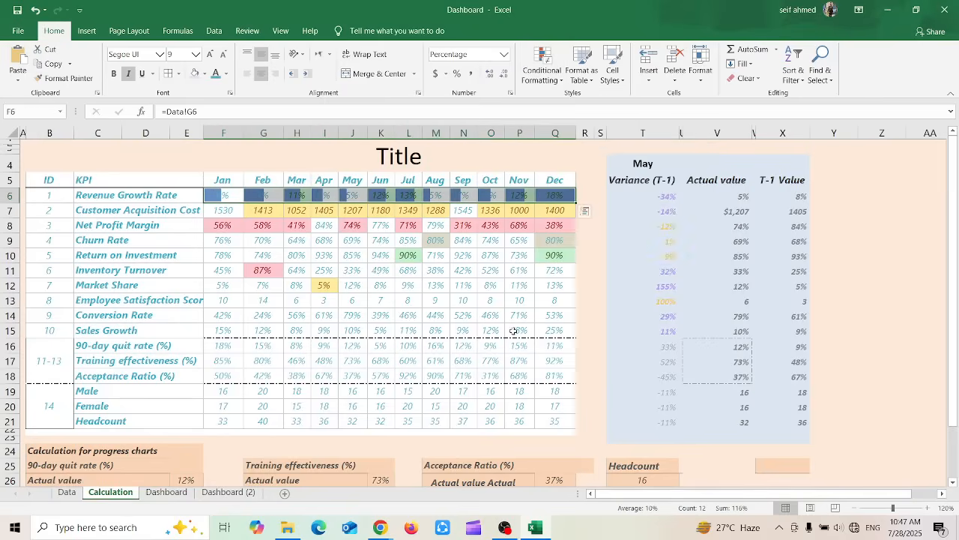
{"action": "left_click", "coordinate": [414, 344]}
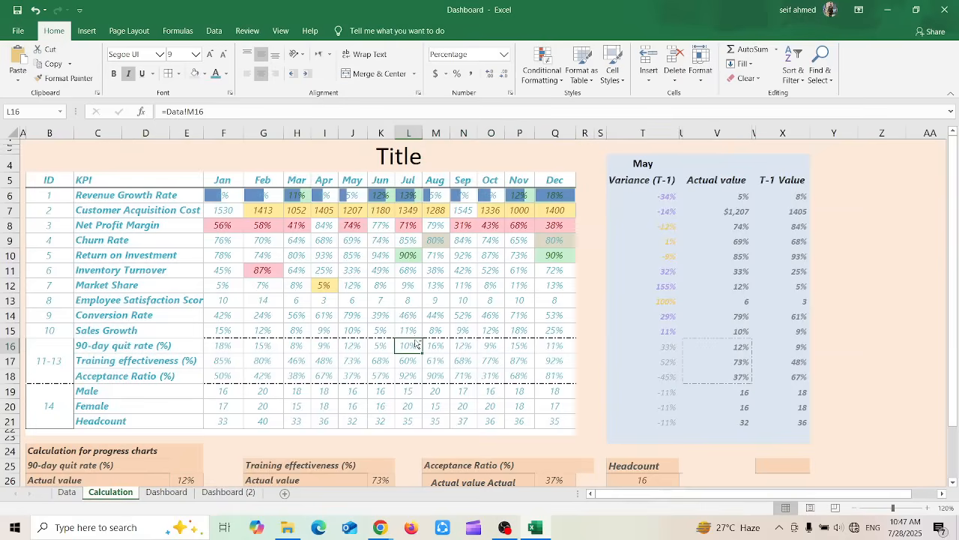
{"action": "key", "text": "ctrl+z"}
{"action": "left_click", "coordinate": [410, 290]}
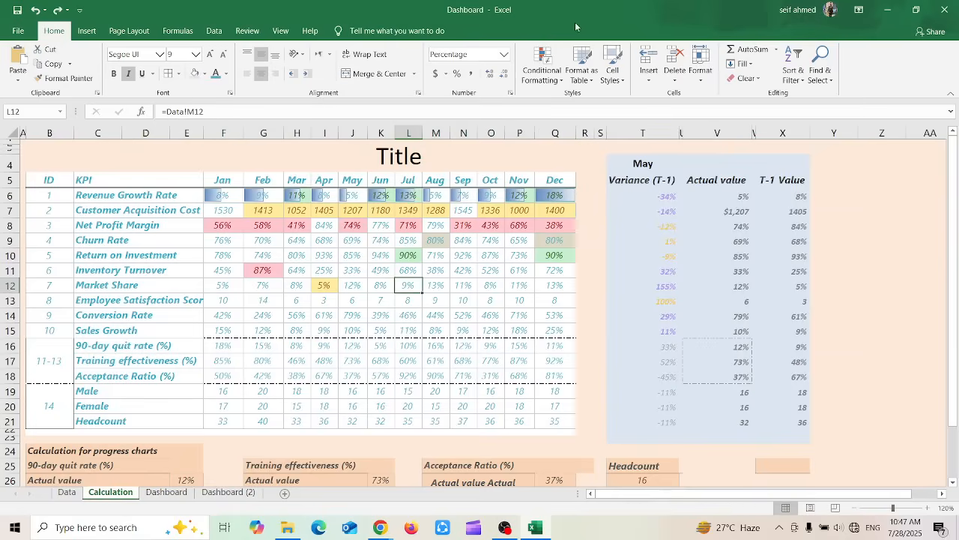
{"action": "left_click", "coordinate": [541, 62]}
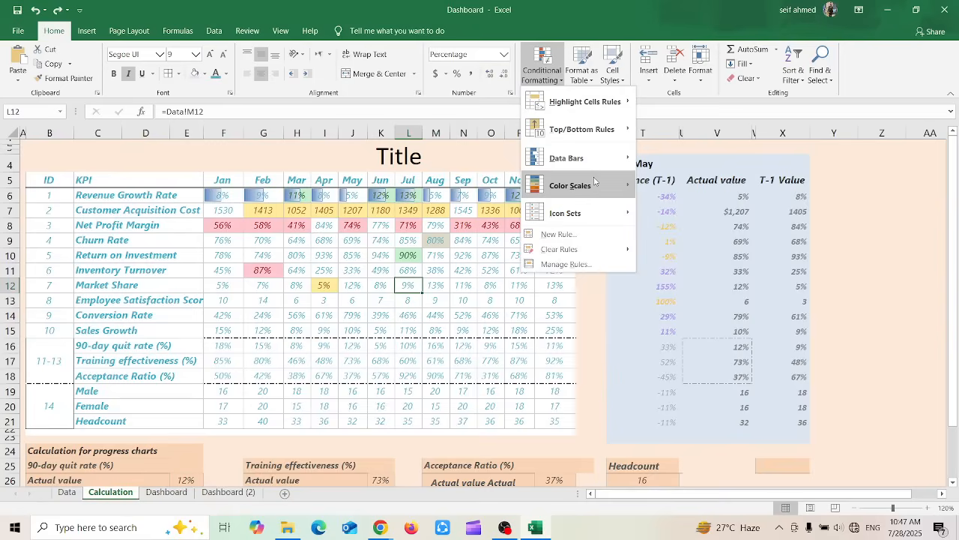
{"action": "mouse_move", "coordinate": [592, 186]}
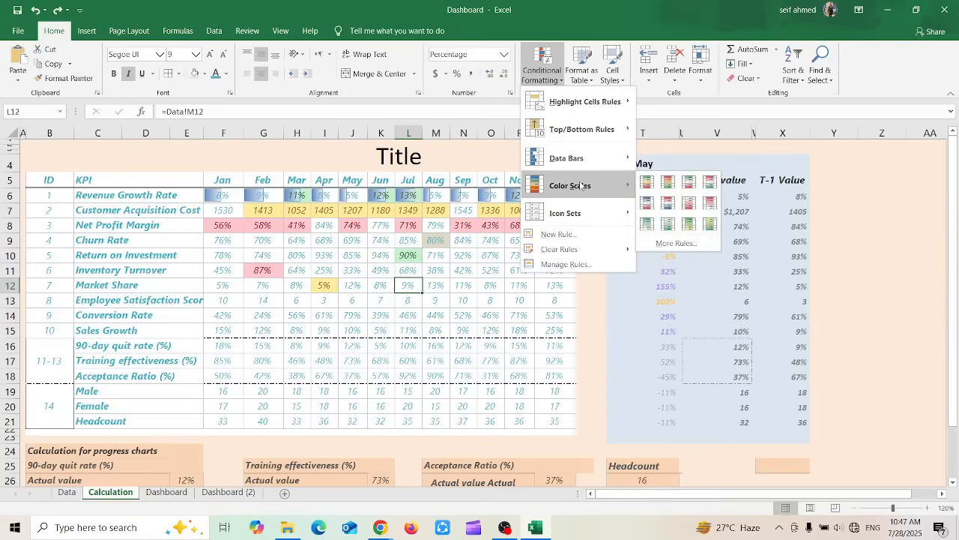
{"action": "left_click", "coordinate": [307, 331]}
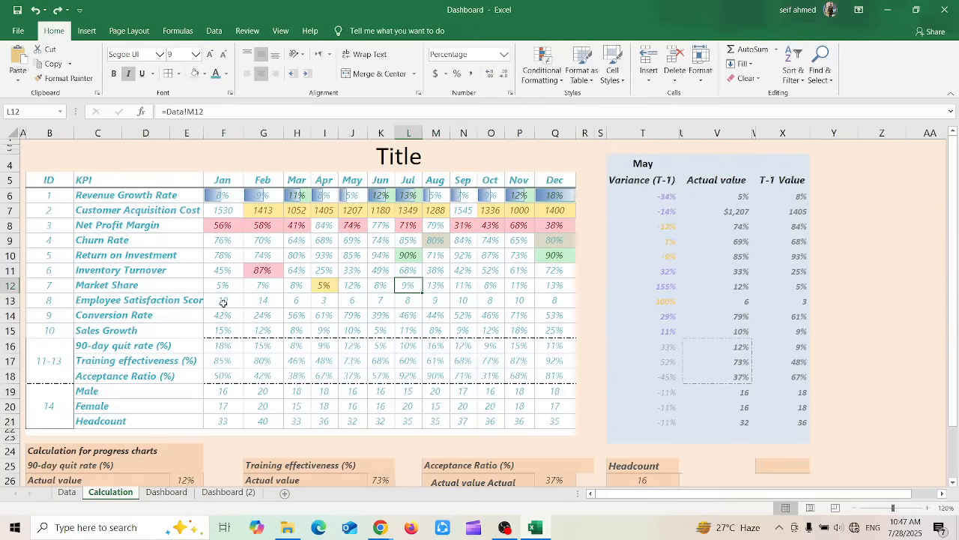
Apply the White - Red Color Scale to the January to December Employee Satisfaction Score values
{"action": "left_click_drag", "start_coordinate": [223, 301], "coordinate": [549, 308]}
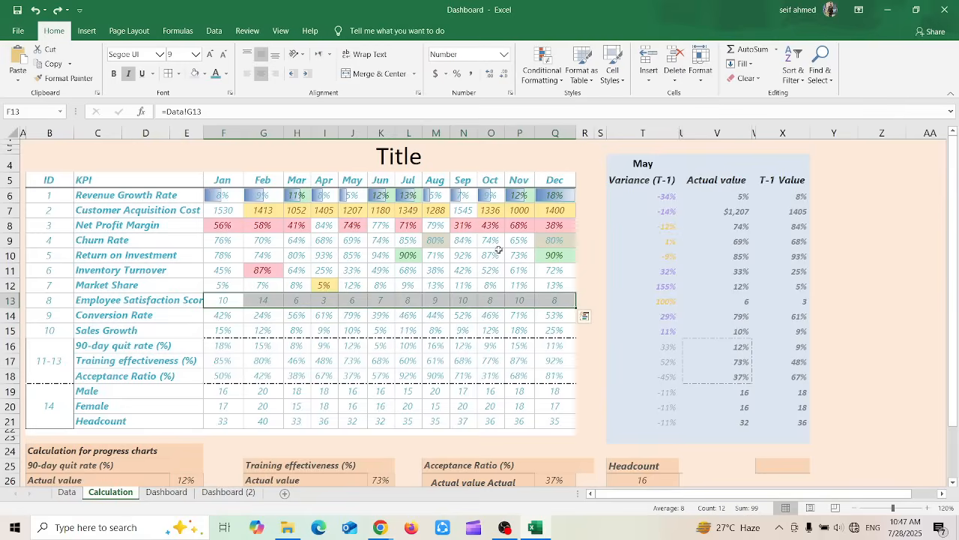
{"action": "left_click", "coordinate": [547, 82]}
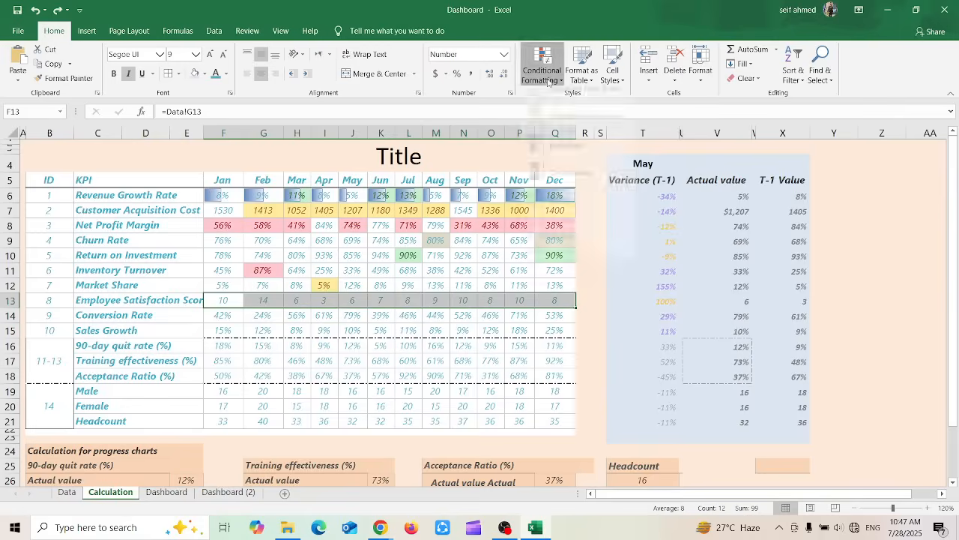
{"action": "mouse_move", "coordinate": [599, 216]}
{"action": "mouse_move", "coordinate": [616, 187]}
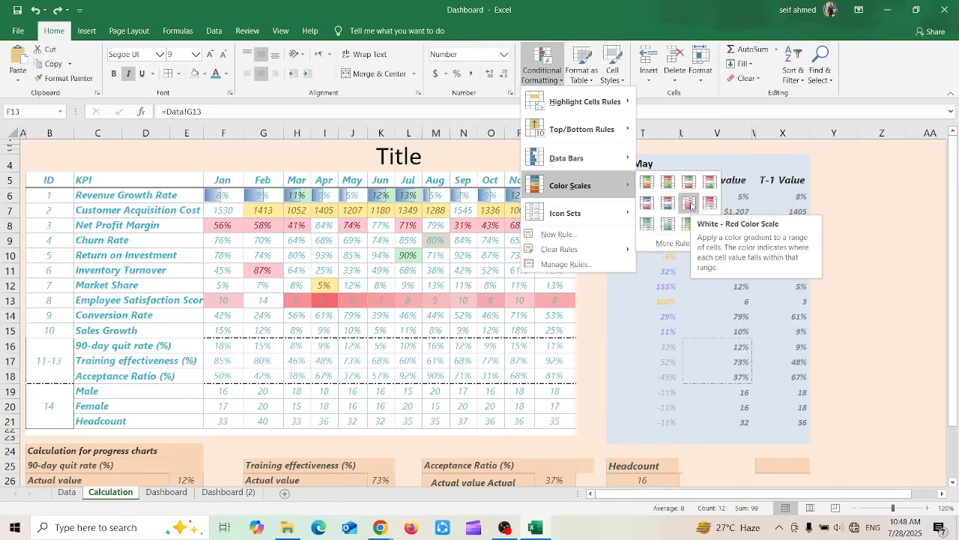
{"action": "left_click", "coordinate": [691, 203]}
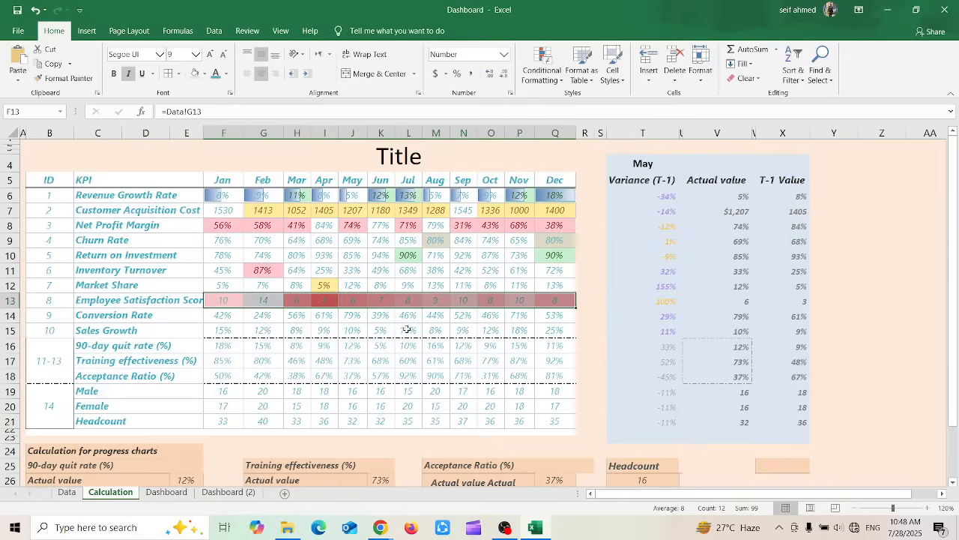
{"action": "left_click", "coordinate": [389, 344]}
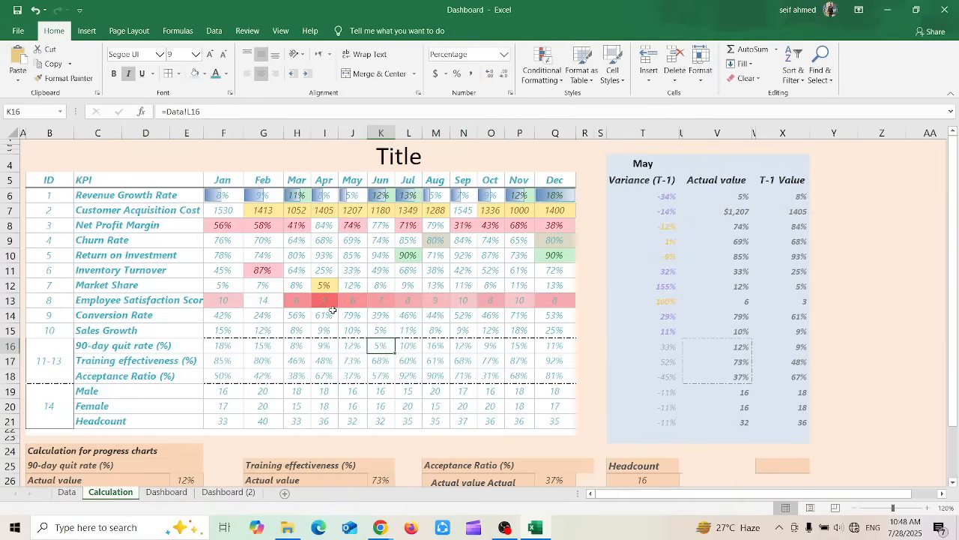
Try bold formatting on the February Employee Satisfaction Score value
{"action": "left_click", "coordinate": [262, 301]}
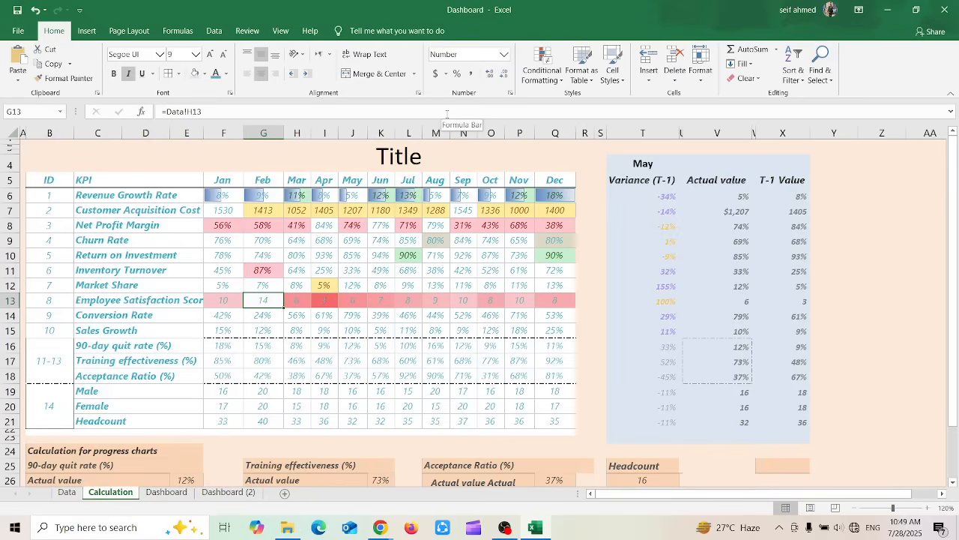
{"action": "left_click", "coordinate": [276, 397]}
{"action": "key", "text": "ctrl+z"}
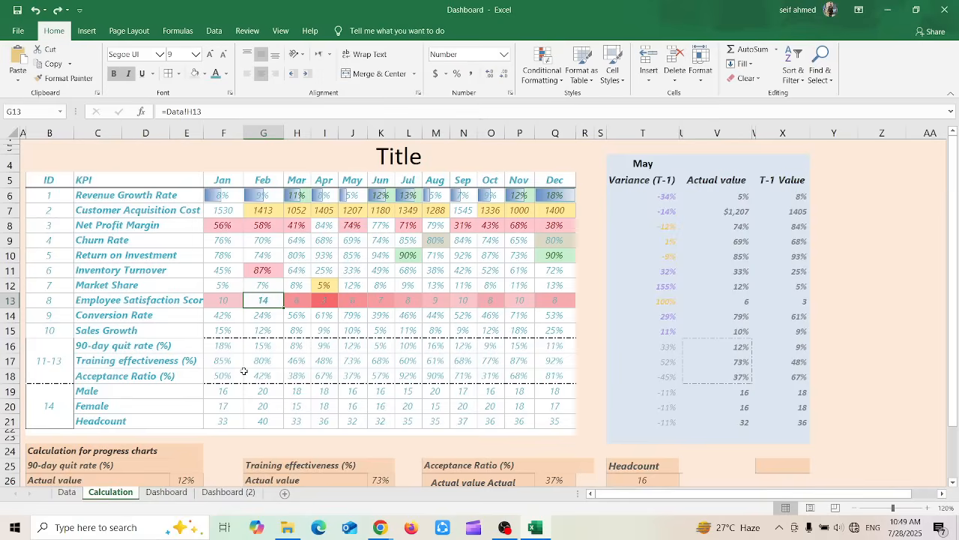
Apply the 3 Arrows (Colored) icon set to the January to December Conversion Rate values
{"action": "left_click", "coordinate": [304, 316]}
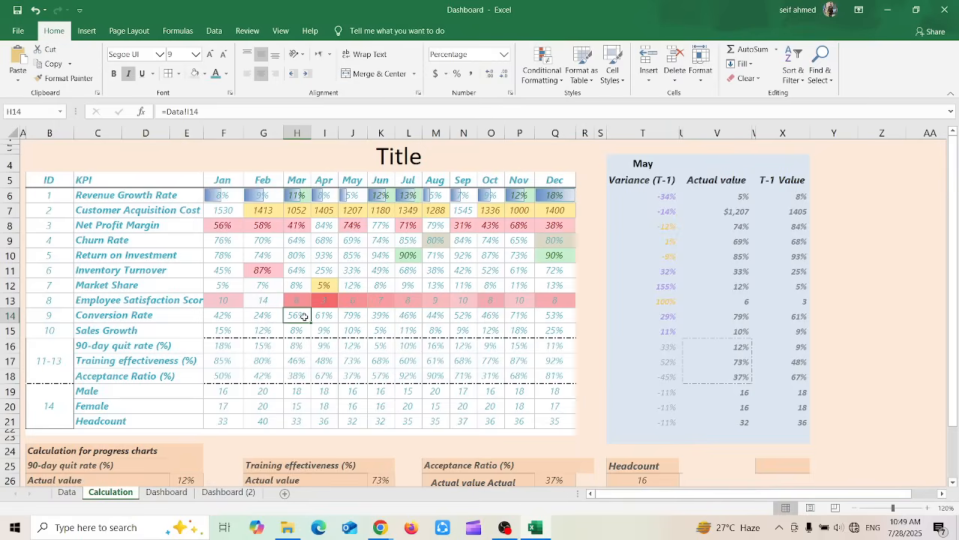
{"action": "left_click_drag", "start_coordinate": [216, 315], "coordinate": [564, 320]}
{"action": "left_click", "coordinate": [557, 84]}
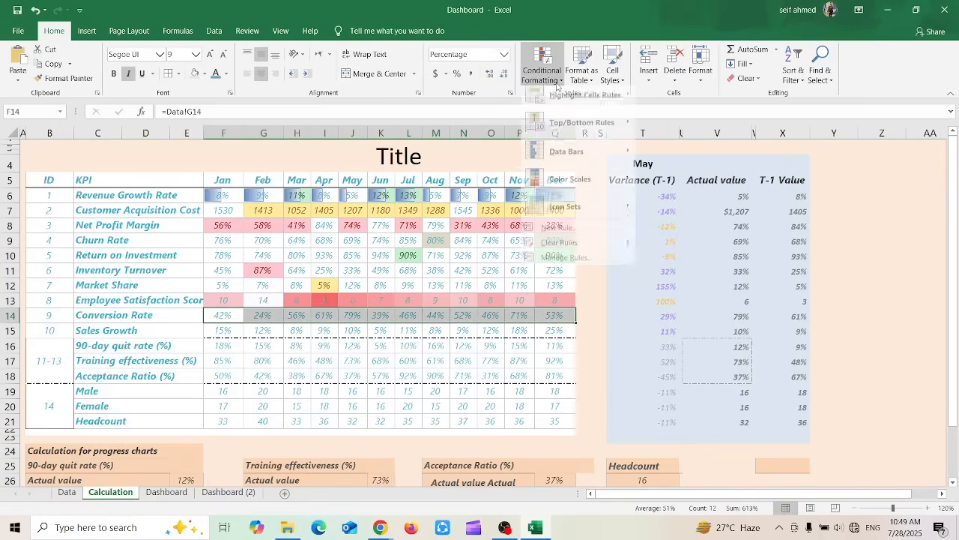
{"action": "mouse_move", "coordinate": [570, 213]}
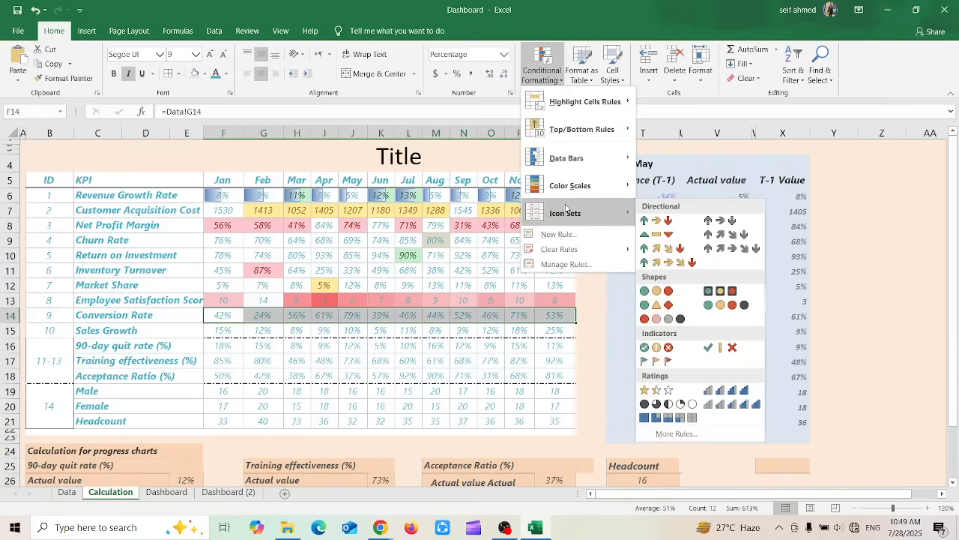
{"action": "left_click", "coordinate": [670, 224]}
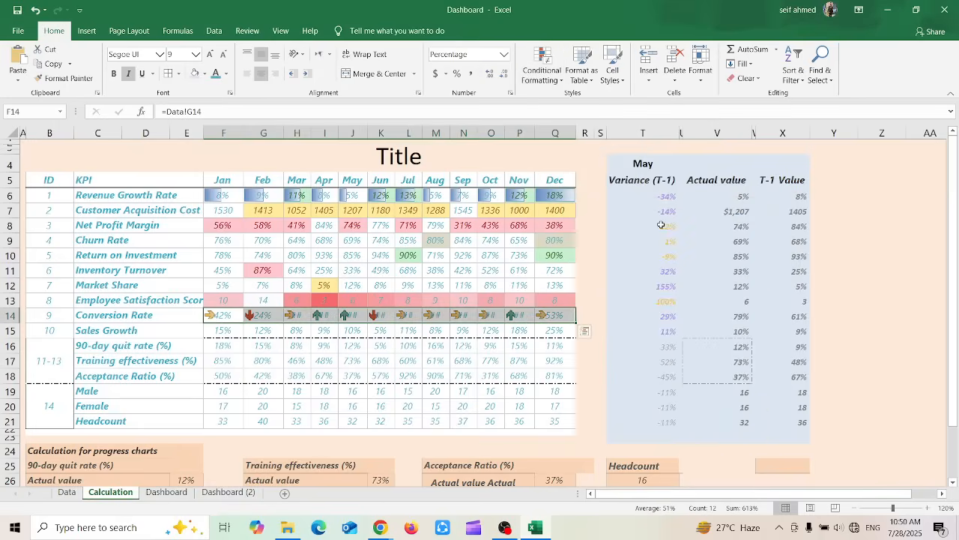
{"action": "left_click", "coordinate": [379, 361]}
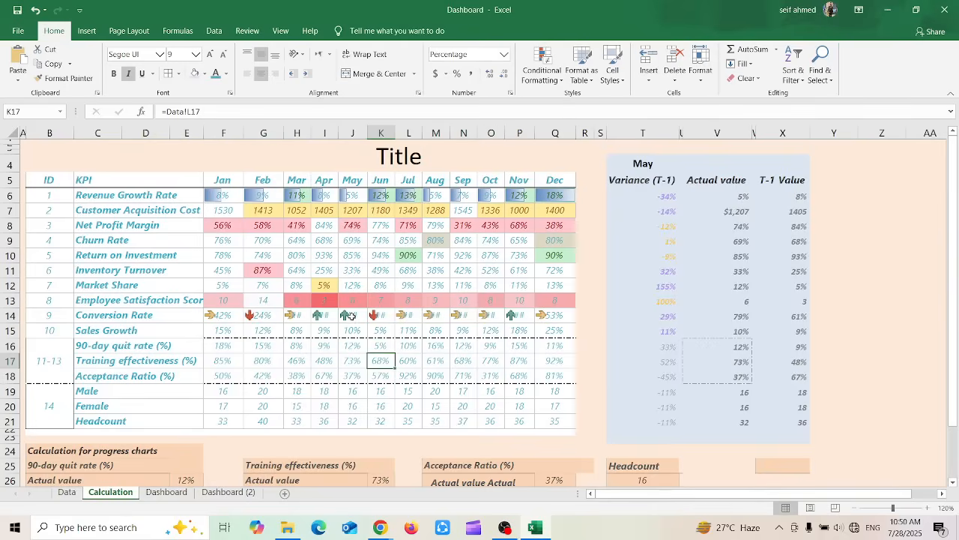
Widen the March to November columns so the Conversion Rate percentages fit beside their arrow icons
{"action": "left_click", "coordinate": [354, 316]}
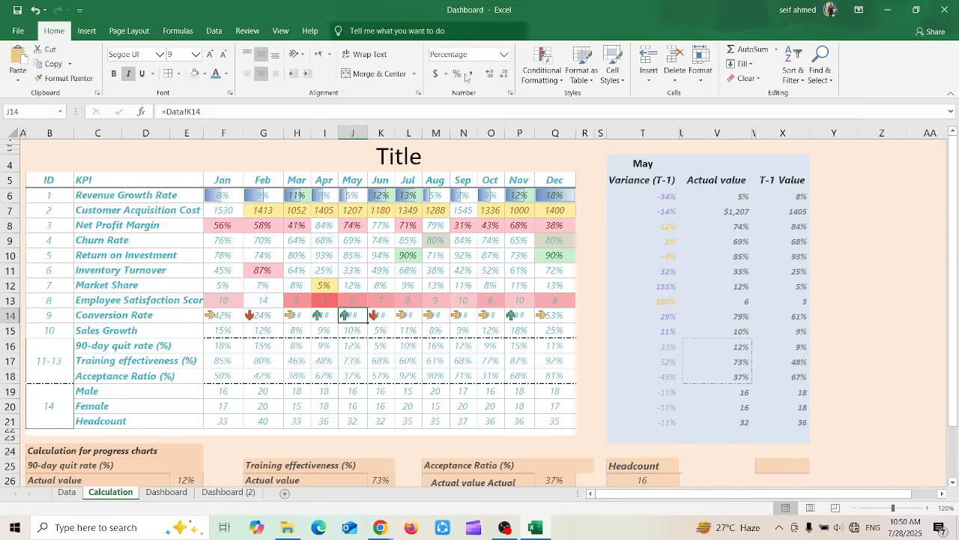
{"action": "mouse_move", "coordinate": [368, 129]}
{"action": "left_mouse_down"}
{"action": "mouse_move", "coordinate": [387, 129]}
{"action": "mouse_move", "coordinate": [343, 136]}
{"action": "mouse_move", "coordinate": [353, 136]}
{"action": "left_mouse_up"}
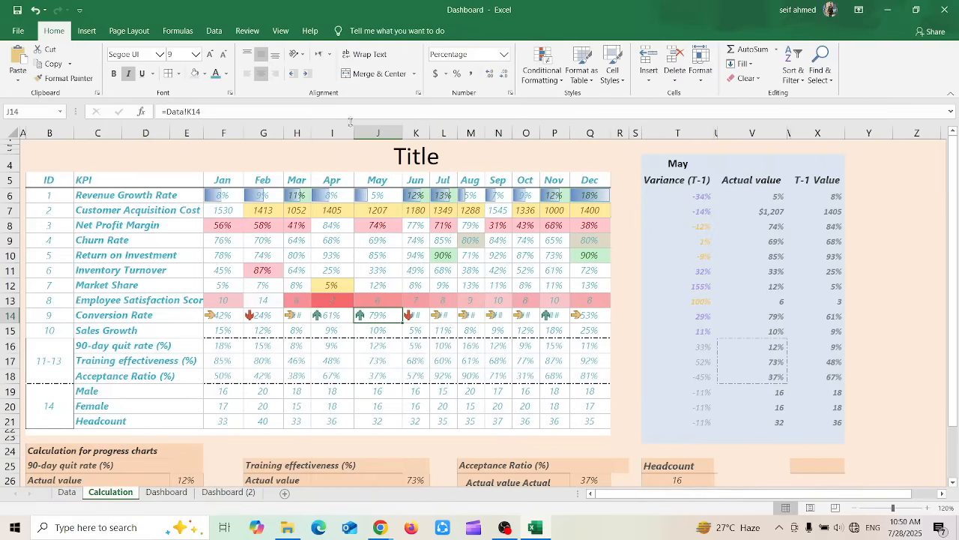
{"action": "left_click", "coordinate": [354, 131]}
{"action": "left_click_drag", "start_coordinate": [355, 129], "coordinate": [320, 132]}
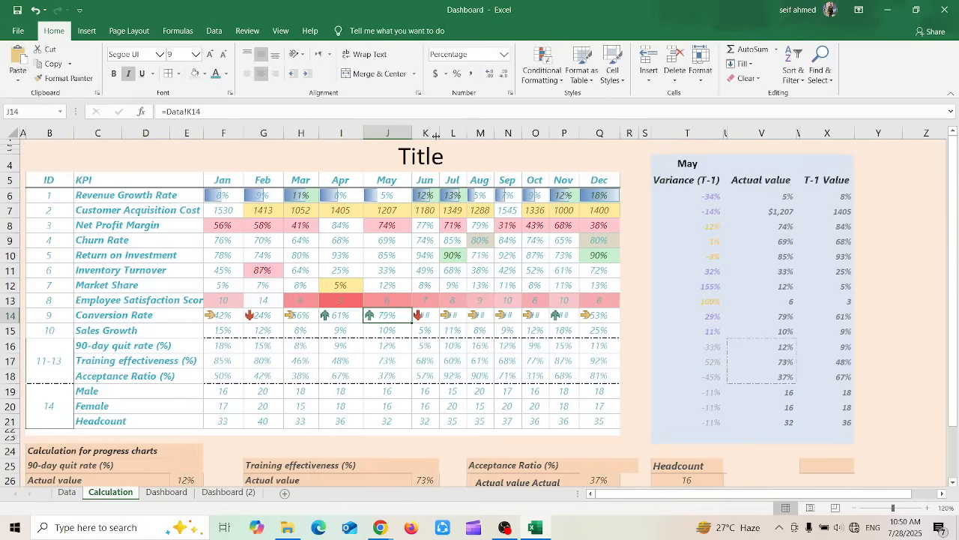
{"action": "left_click_drag", "start_coordinate": [440, 133], "coordinate": [661, 134]}
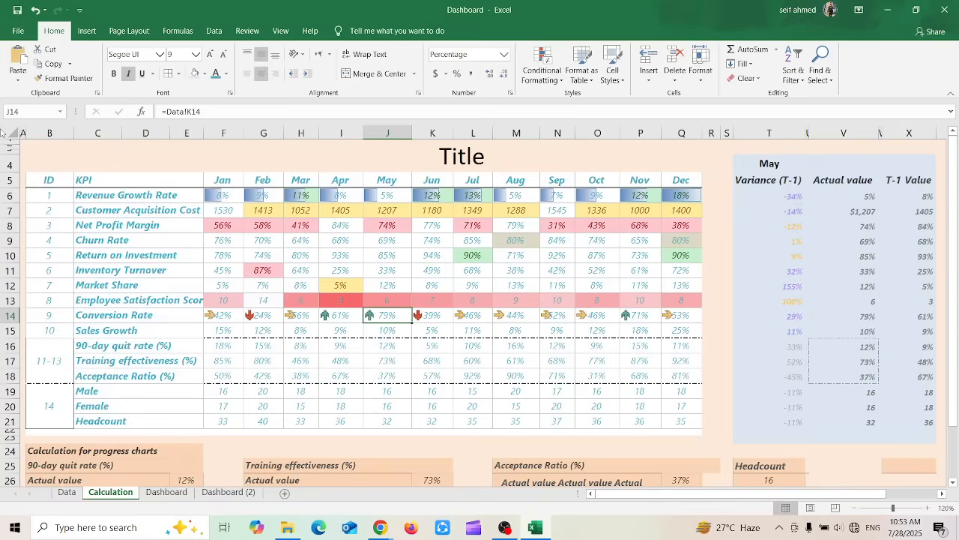
Undo the column width changes for March to November
{"action": "left_click", "coordinate": [36, 10]}
{"action": "left_click", "coordinate": [35, 11]}
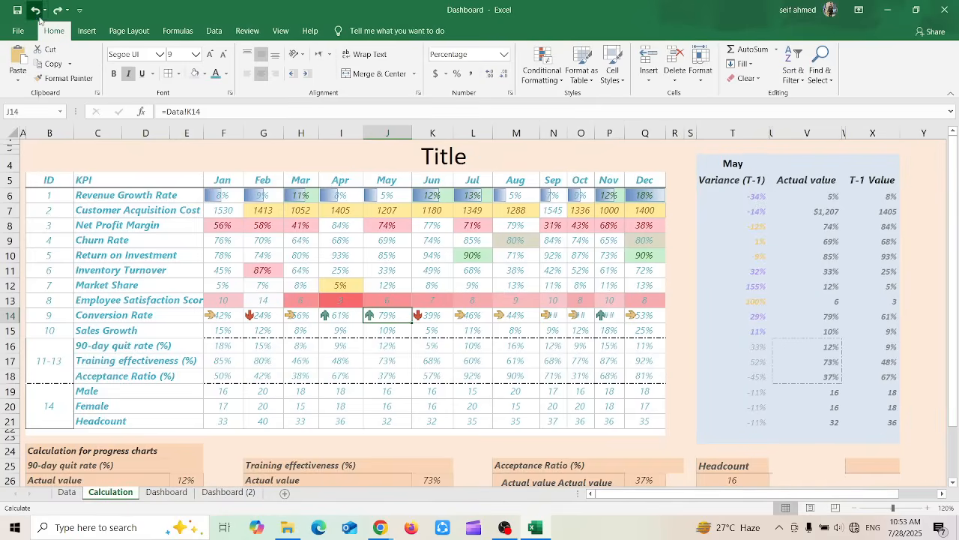
{"action": "left_click", "coordinate": [36, 10]}
{"action": "left_click", "coordinate": [35, 10]}
{"action": "left_click", "coordinate": [36, 11]}
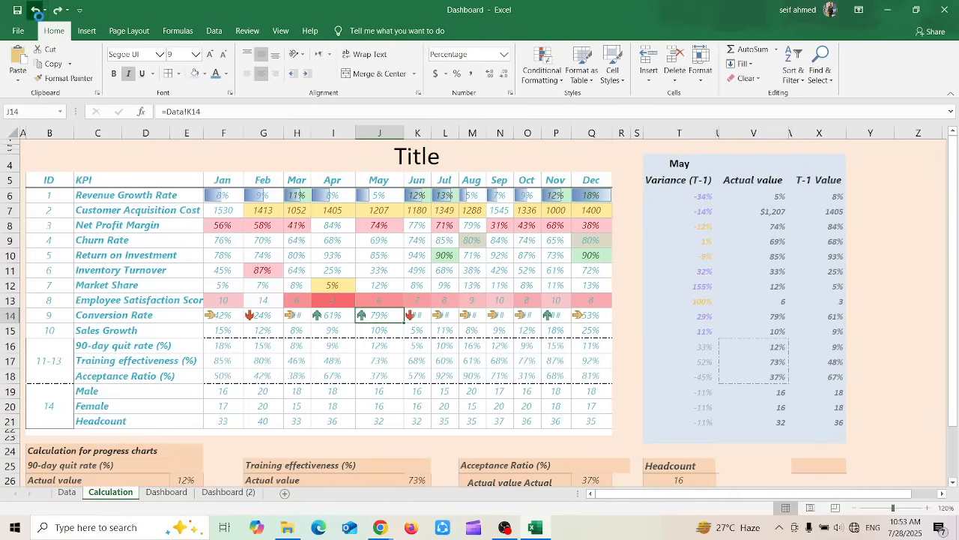
{"action": "left_click", "coordinate": [35, 11]}
{"action": "left_click", "coordinate": [36, 11]}
{"action": "left_click", "coordinate": [35, 11]}
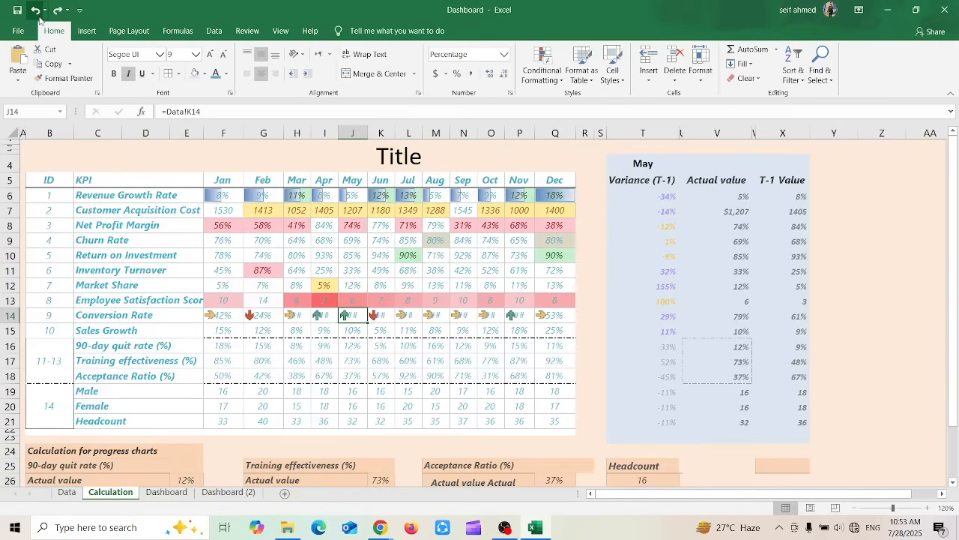
Turn on Wrap Text for all January to December values, from Revenue Growth Rate down to Headcount
{"action": "left_click_drag", "start_coordinate": [221, 316], "coordinate": [380, 315]}
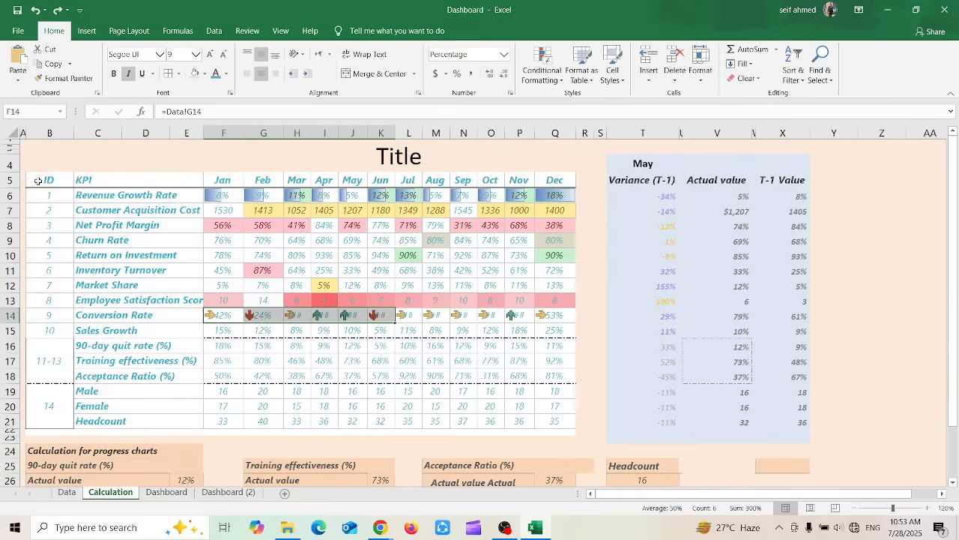
{"action": "left_click_drag", "start_coordinate": [38, 181], "coordinate": [420, 352]}
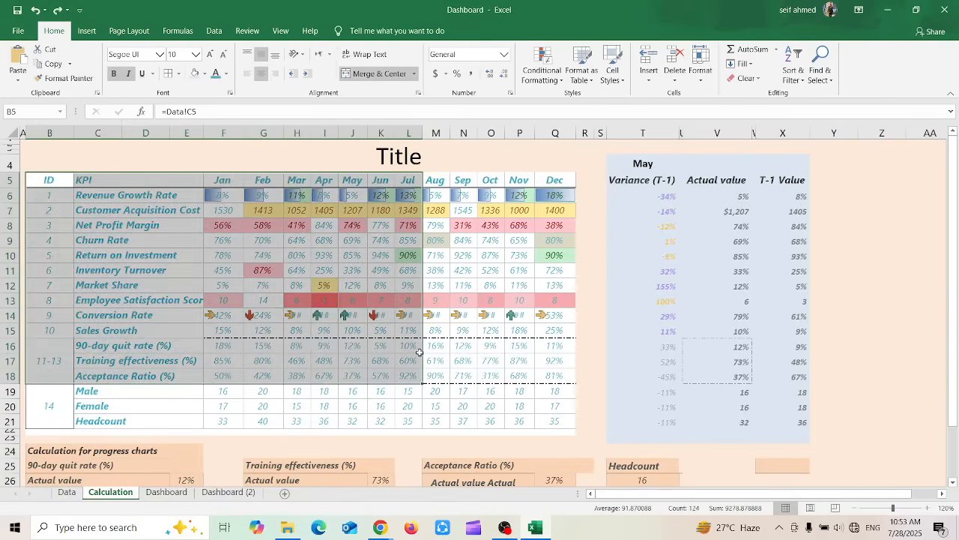
{"action": "left_click", "coordinate": [261, 184]}
{"action": "left_click_drag", "start_coordinate": [225, 197], "coordinate": [558, 421]}
{"action": "left_click", "coordinate": [366, 56]}
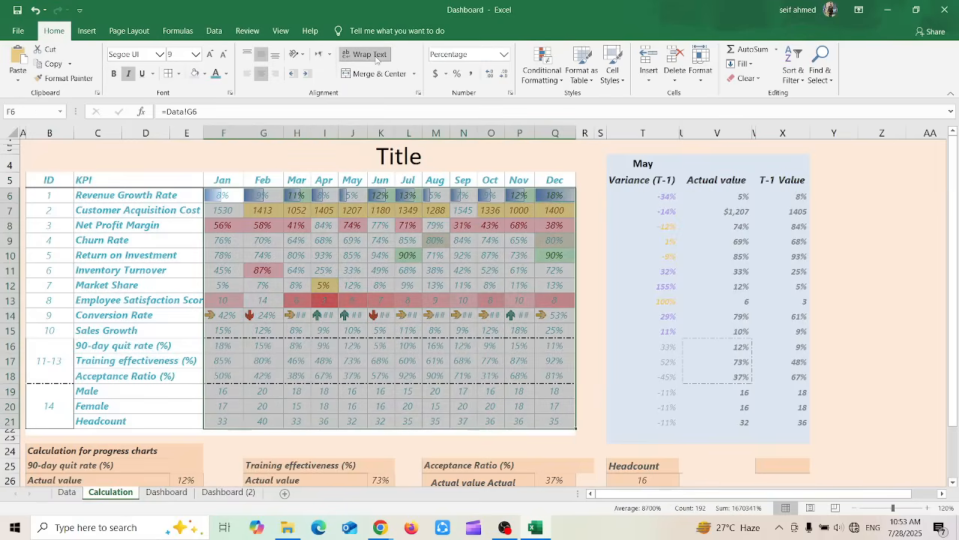
Make the March Employee Satisfaction Score and the December Conversion Rate values bold
{"action": "left_click", "coordinate": [305, 303]}
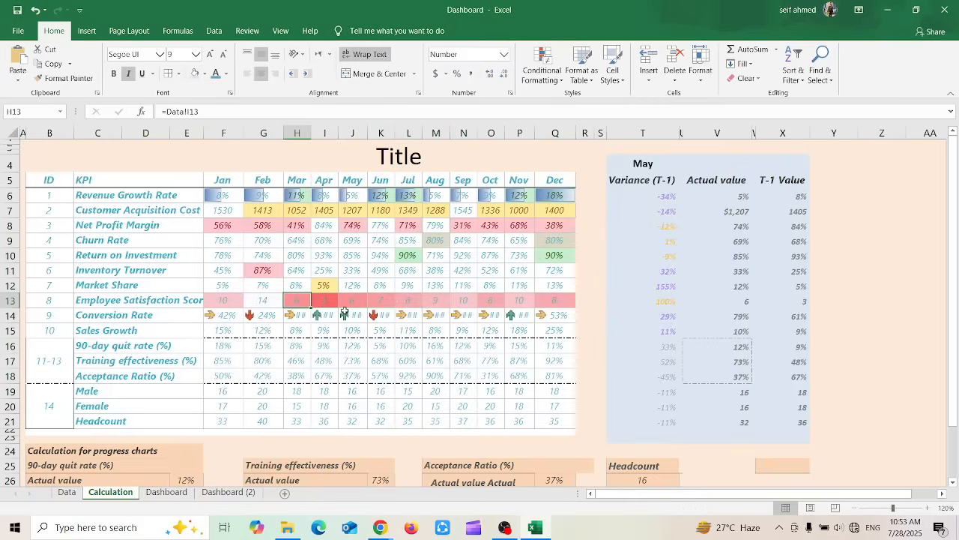
{"action": "left_click", "coordinate": [114, 74]}
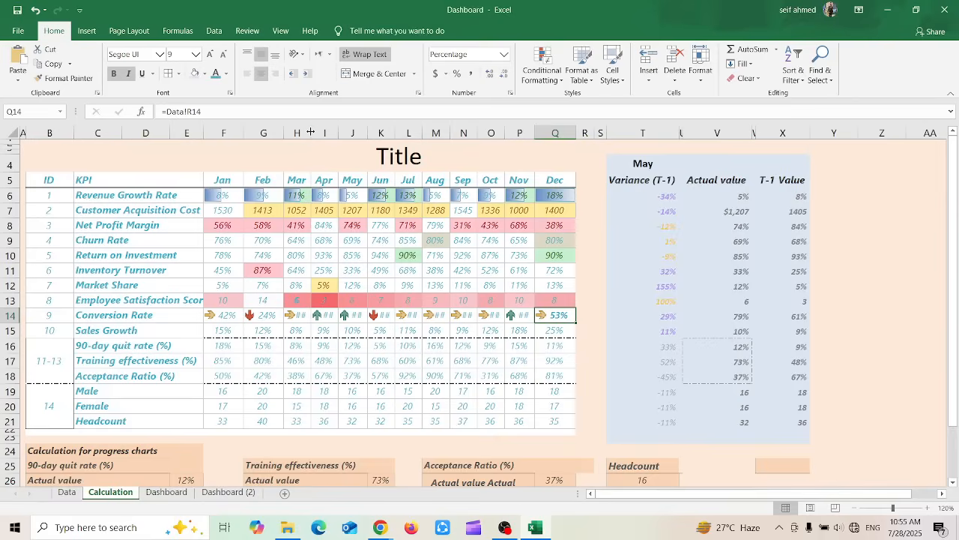
AutoFit the March to November columns so the Conversion Rate percentages fit beside their arrow icons
{"action": "double_click", "coordinate": [310, 132]}
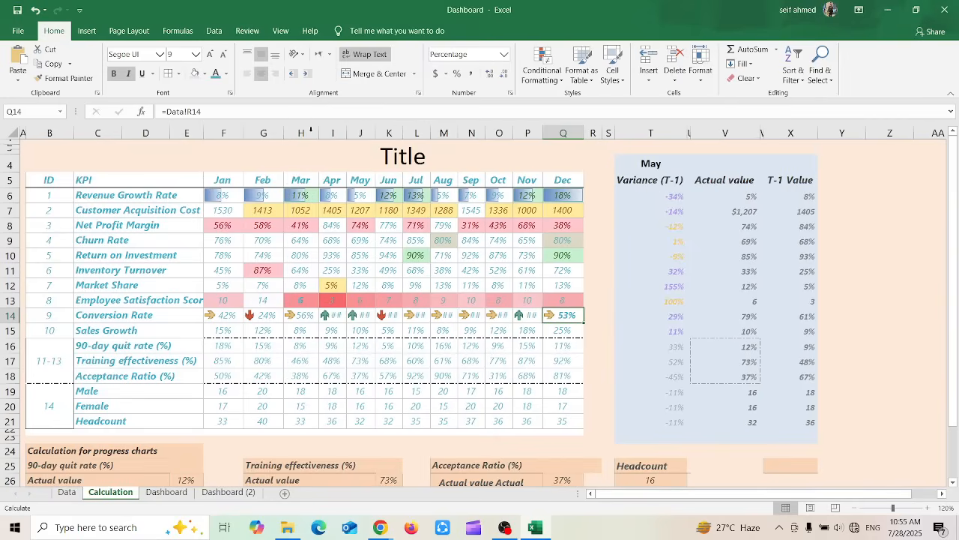
{"action": "double_click", "coordinate": [346, 133]}
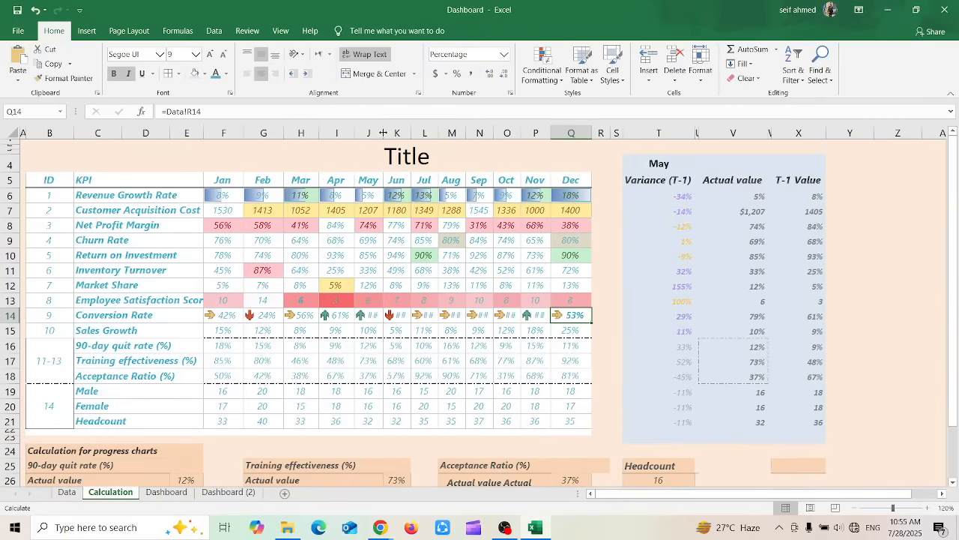
{"action": "double_click", "coordinate": [383, 133]}
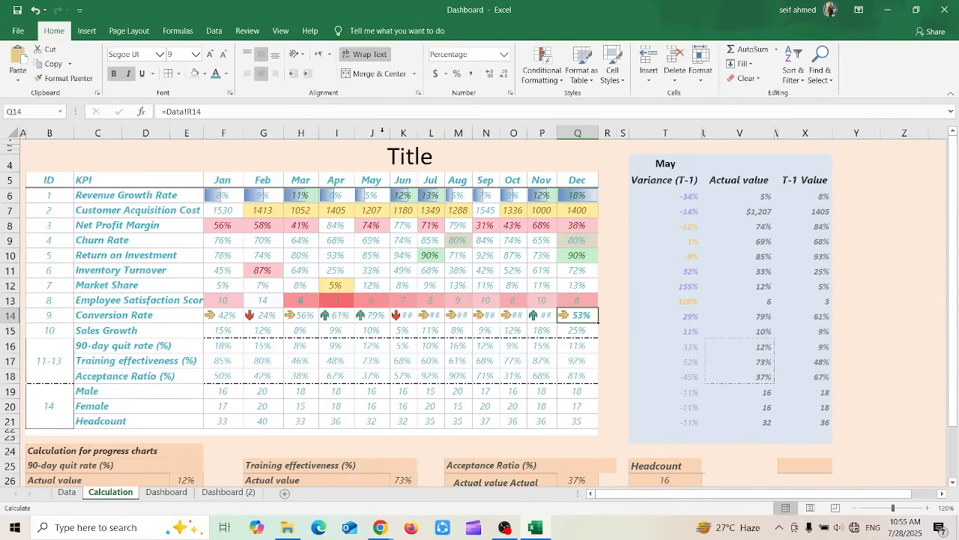
{"action": "double_click", "coordinate": [420, 132]}
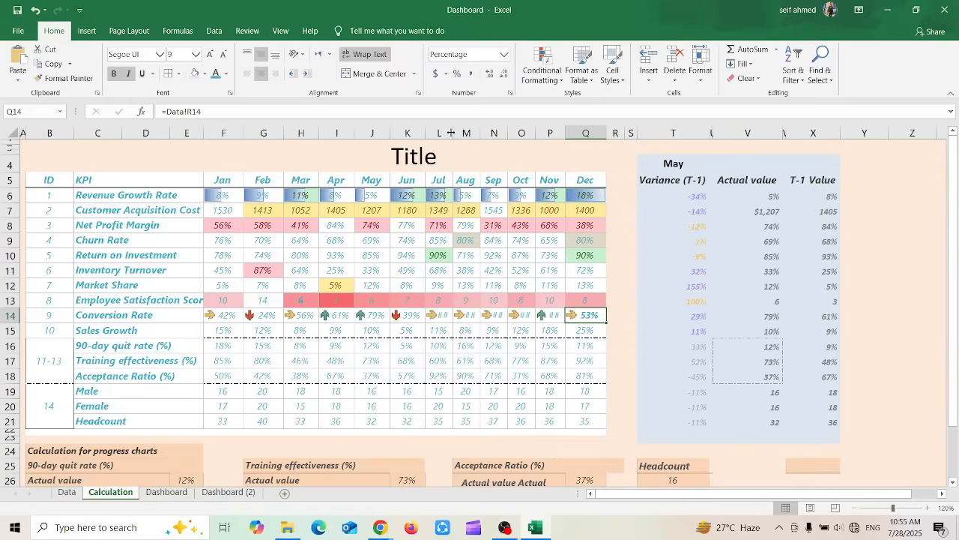
{"action": "double_click", "coordinate": [453, 133]}
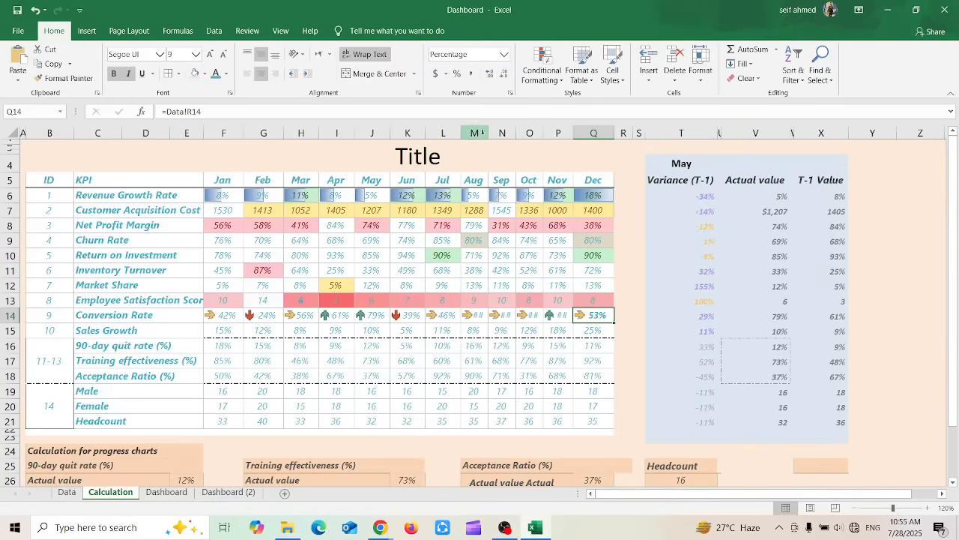
{"action": "double_click", "coordinate": [489, 132]}
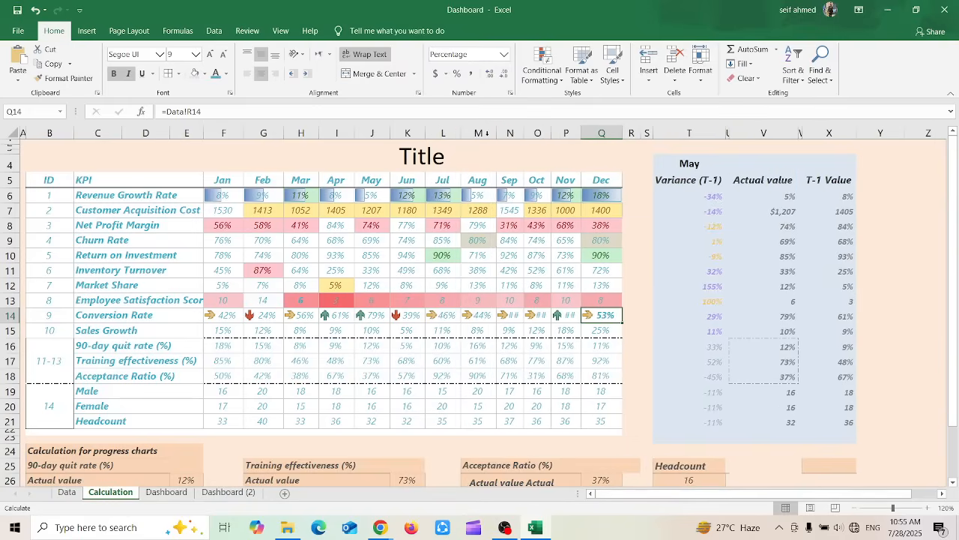
{"action": "double_click", "coordinate": [526, 135]}
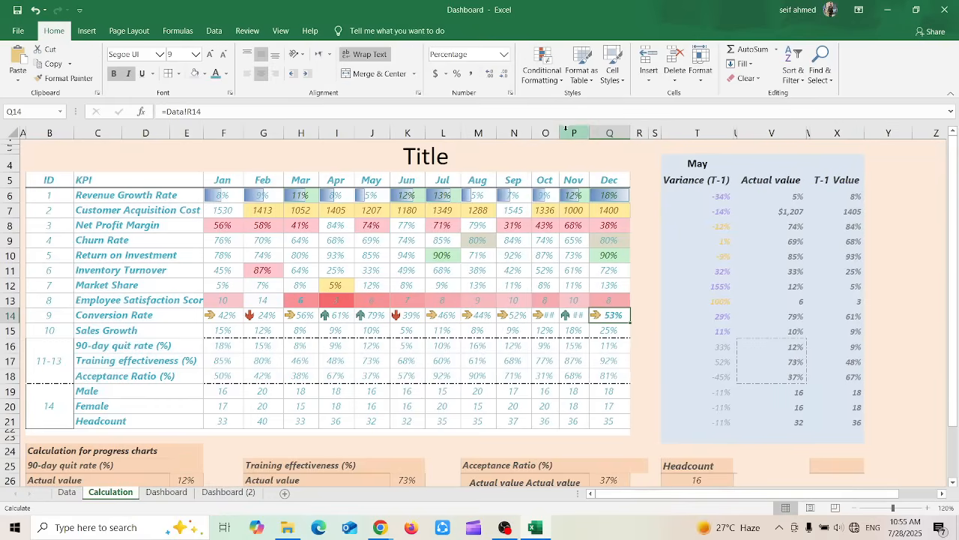
{"action": "double_click", "coordinate": [559, 133]}
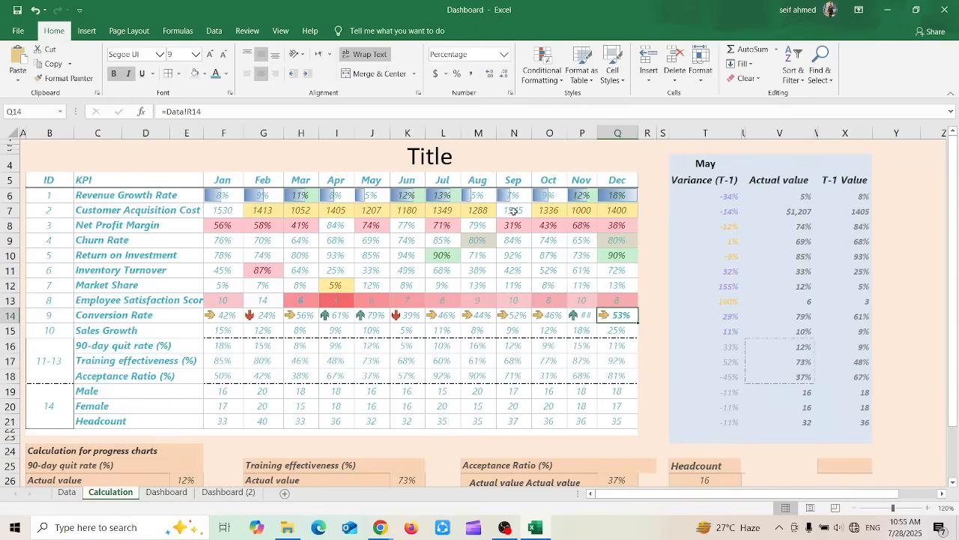
{"action": "double_click", "coordinate": [596, 133]}
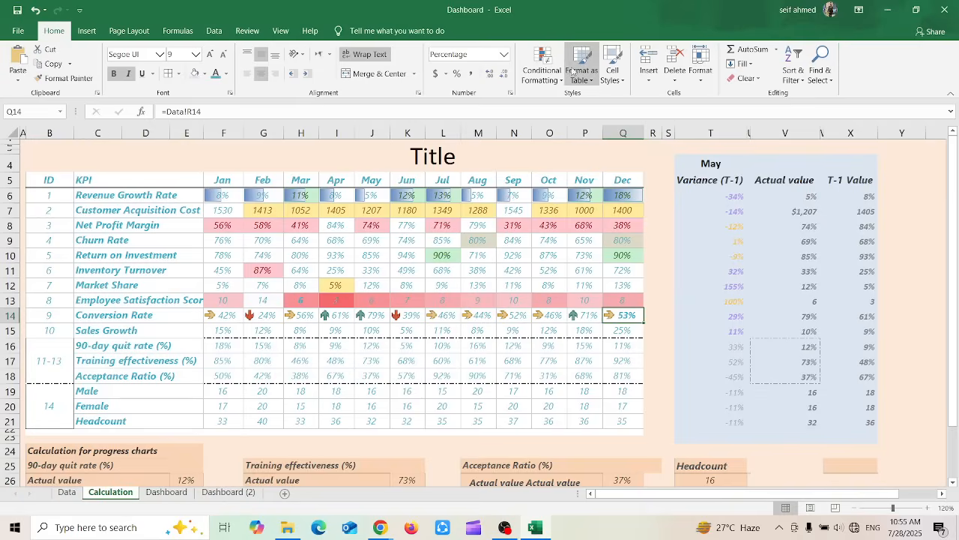
Start formatting the May variance block T5:X23 as a table with the teal medium style
{"action": "left_click", "coordinate": [682, 160]}
{"action": "left_click_drag", "start_coordinate": [683, 160], "coordinate": [787, 253]}
{"action": "left_click", "coordinate": [708, 208]}
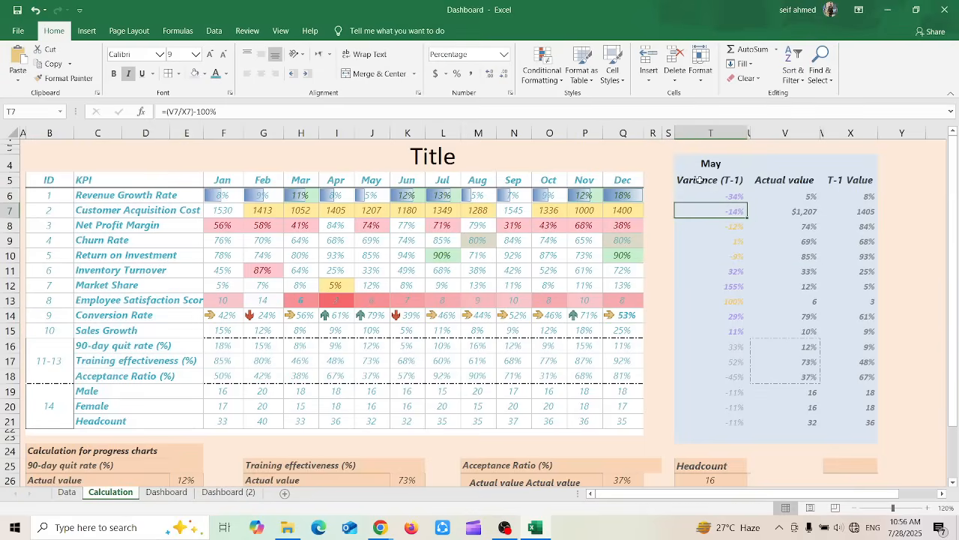
{"action": "left_click_drag", "start_coordinate": [700, 180], "coordinate": [835, 442]}
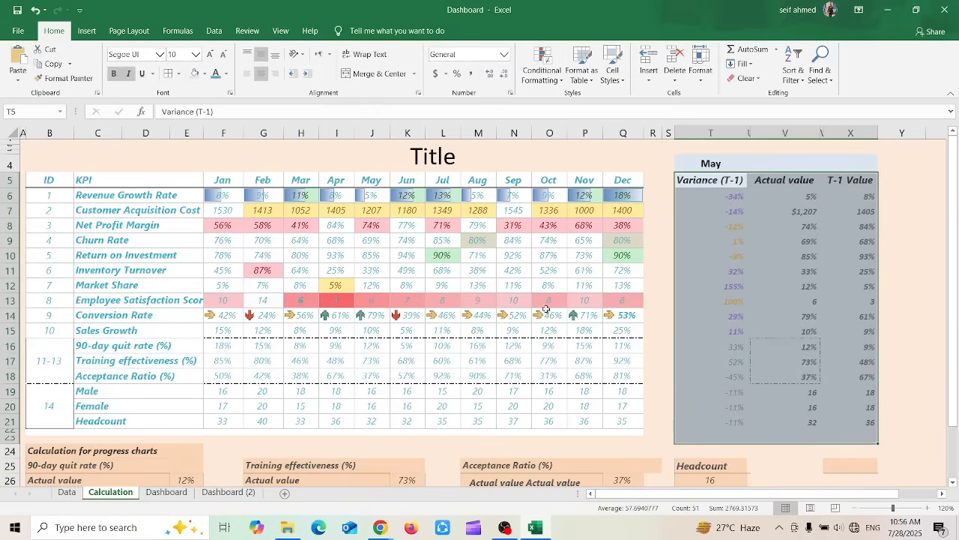
{"action": "left_click", "coordinate": [580, 63]}
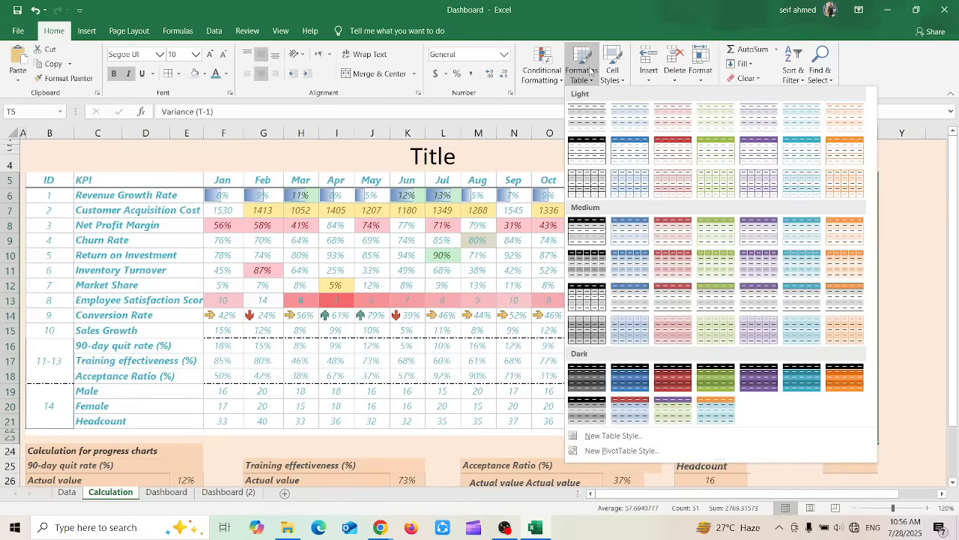
{"action": "left_click", "coordinate": [797, 219]}
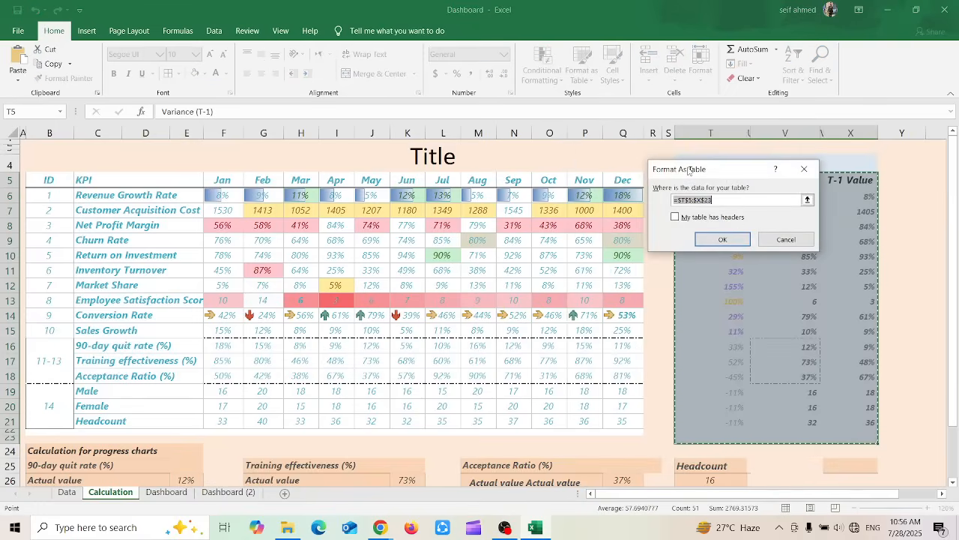
{"action": "left_click_drag", "start_coordinate": [688, 170], "coordinate": [505, 136]}
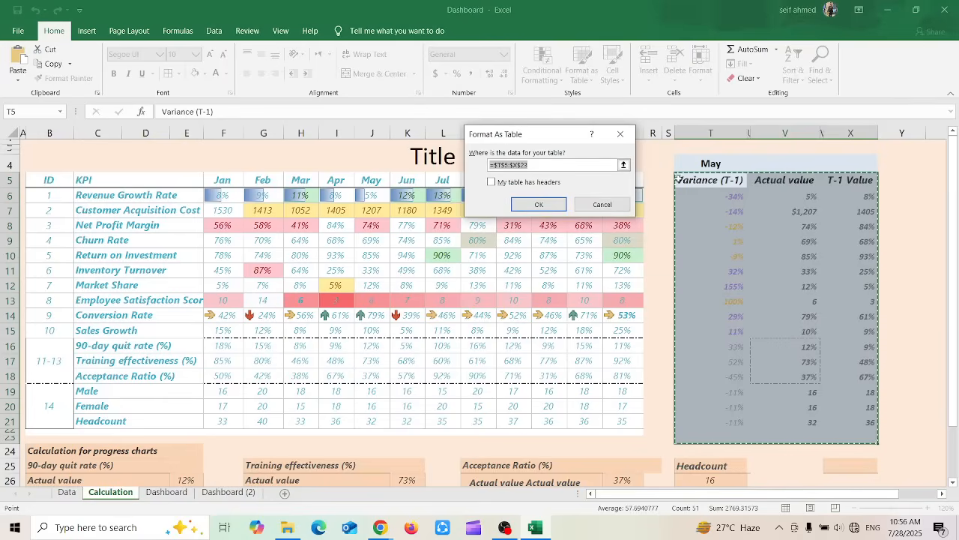
Reselect the range from the Variance (T-1) header down to row 23 as the table's data source
{"action": "left_click", "coordinate": [577, 163]}
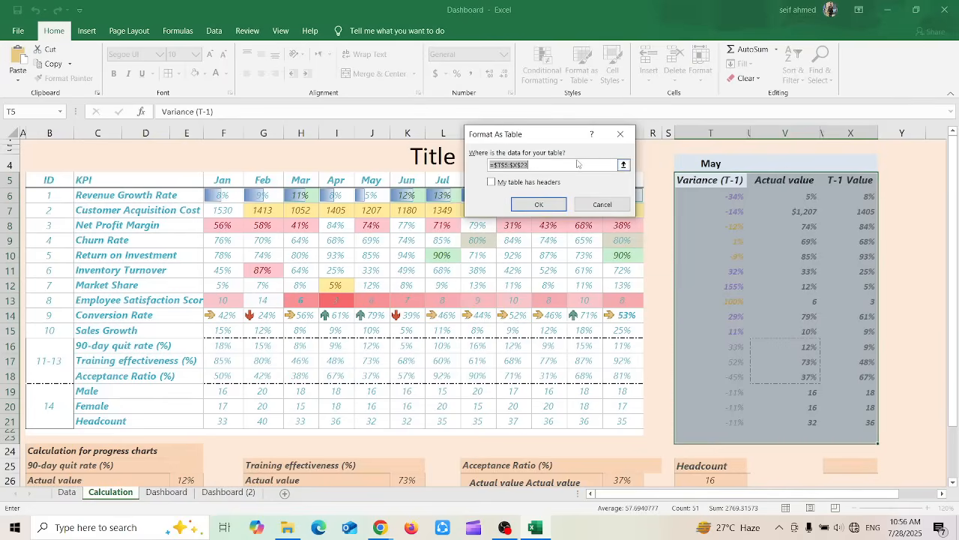
{"action": "double_click", "coordinate": [500, 164]}
{"action": "left_click", "coordinate": [499, 164]}
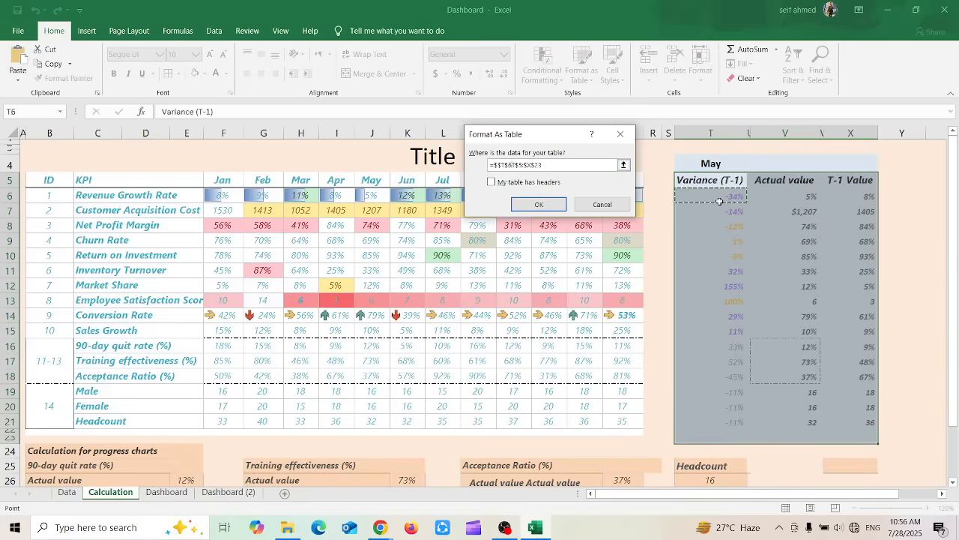
{"action": "left_click_drag", "start_coordinate": [723, 202], "coordinate": [809, 257]}
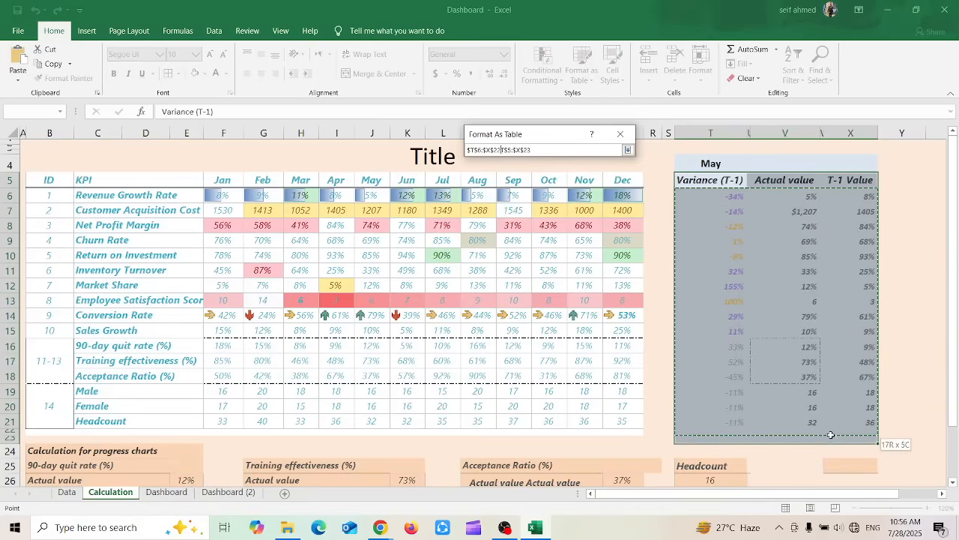
{"action": "left_click_drag", "start_coordinate": [827, 367], "coordinate": [832, 256]}
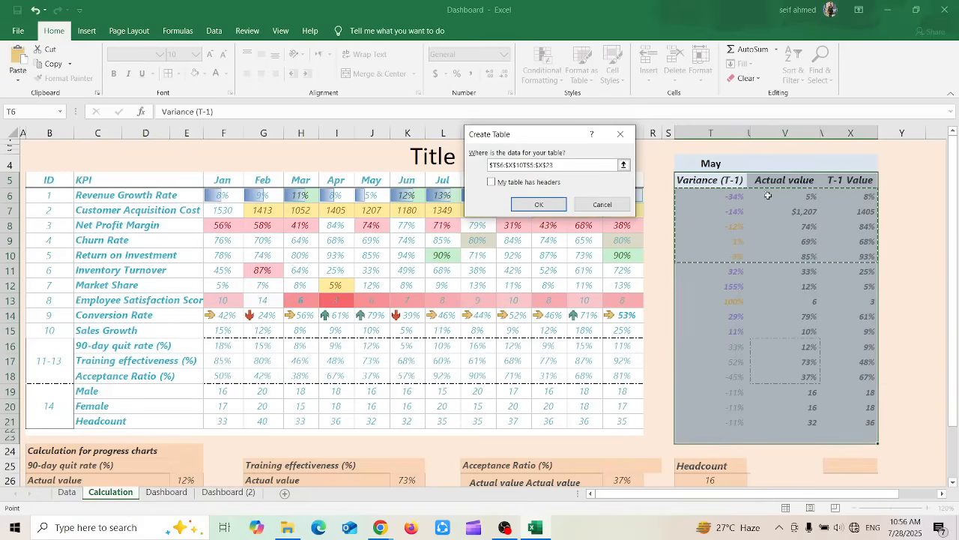
{"action": "left_click_drag", "start_coordinate": [724, 183], "coordinate": [846, 442]}
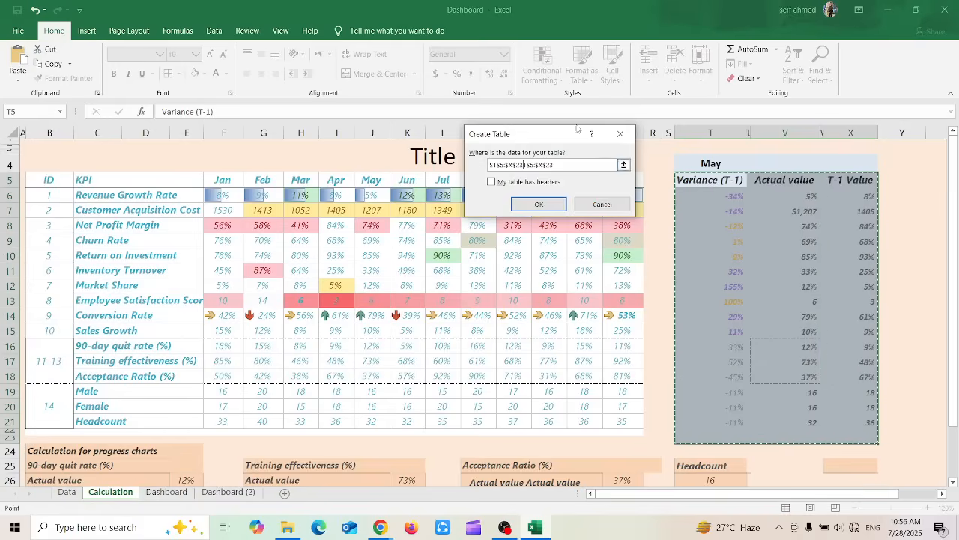
Try to create the table with the headers option on, and dismiss the dialog
{"action": "left_click", "coordinate": [491, 183]}
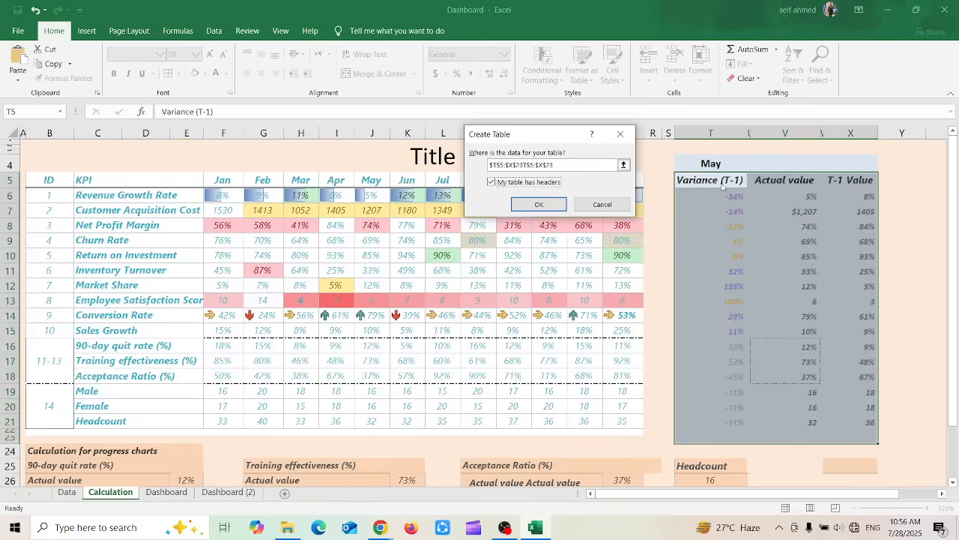
{"action": "left_click", "coordinate": [536, 204]}
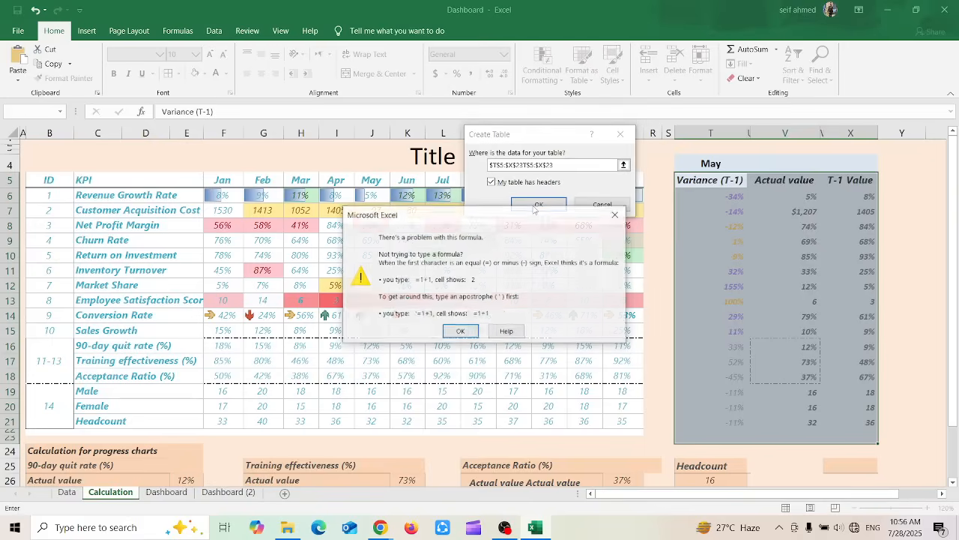
{"action": "left_click", "coordinate": [462, 331]}
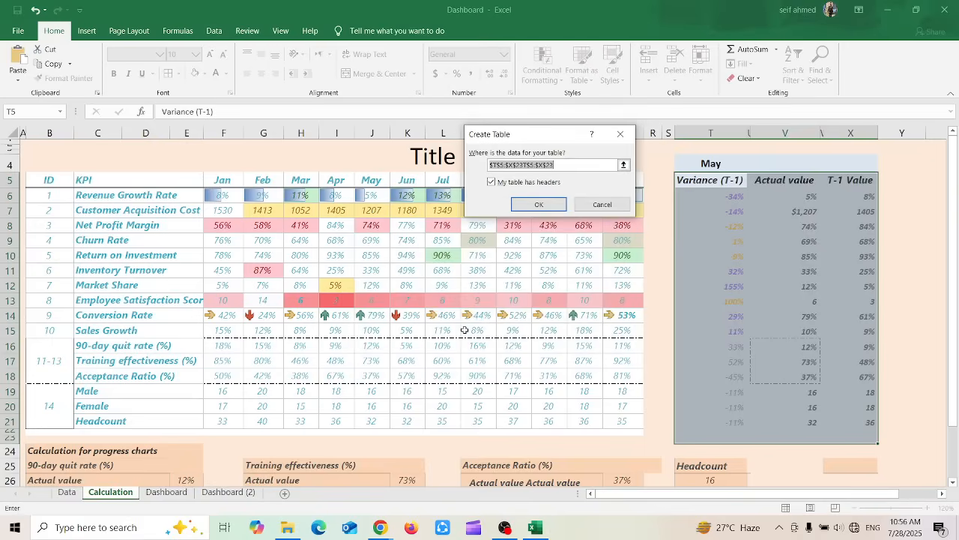
{"action": "left_click", "coordinate": [536, 204]}
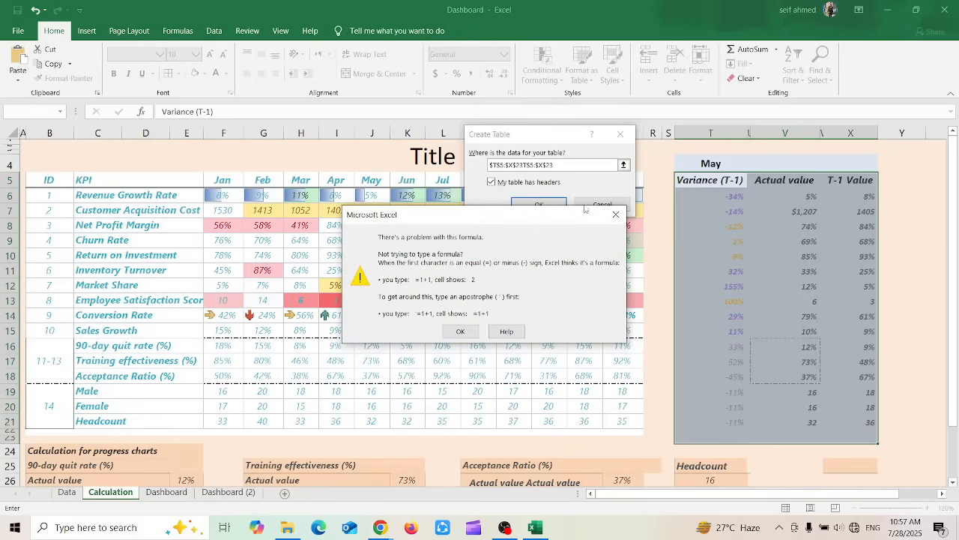
{"action": "left_click", "coordinate": [462, 333]}
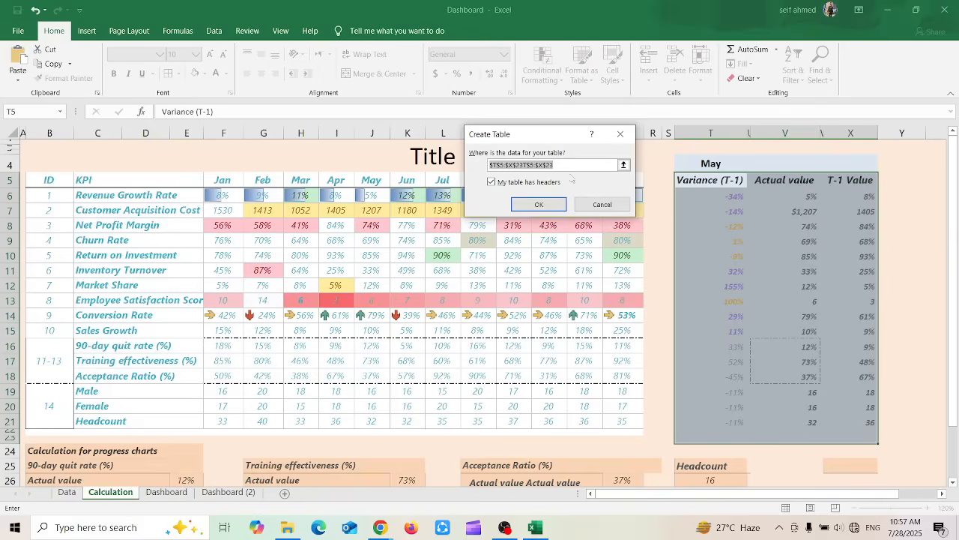
{"action": "left_click", "coordinate": [621, 133]}
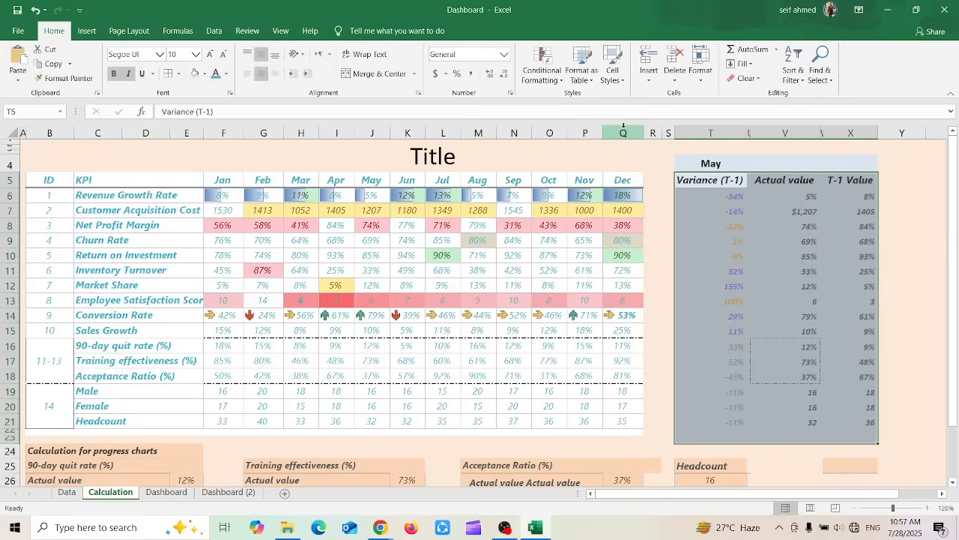
Undo the last four changes in the sheet and select the May cell above Variance (T-1)
{"action": "left_click", "coordinate": [728, 165]}
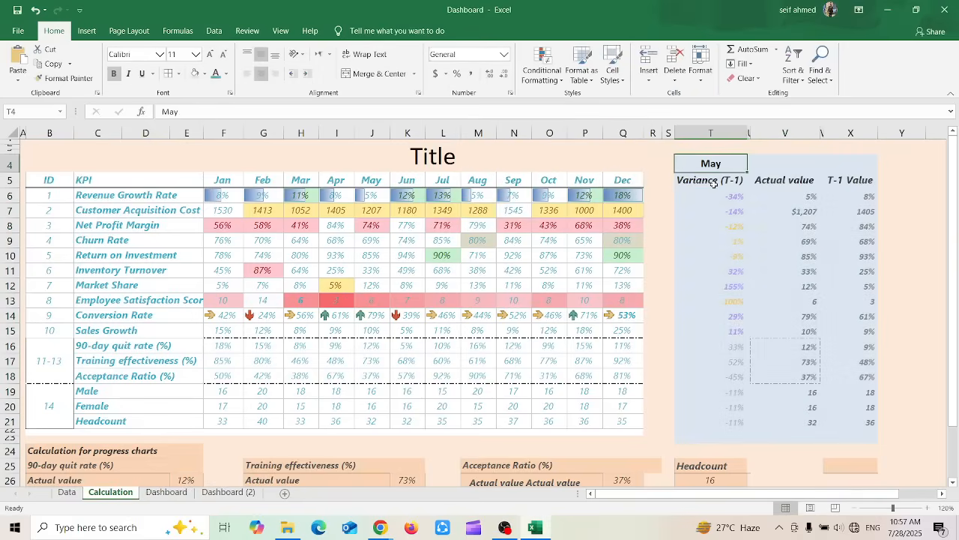
{"action": "left_click_drag", "start_coordinate": [700, 163], "coordinate": [803, 178]}
{"action": "left_click", "coordinate": [807, 178]}
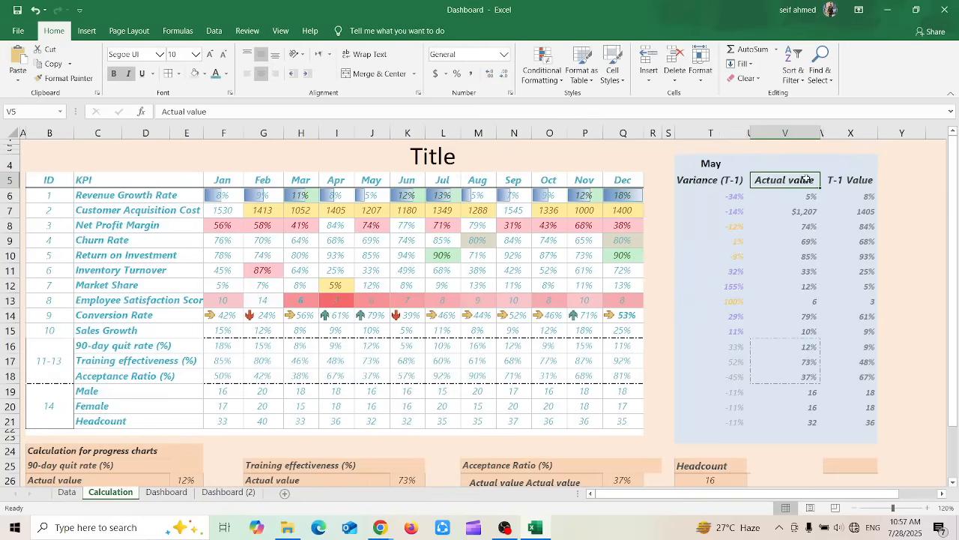
{"action": "key", "text": "ctrl+z"}
{"action": "key", "text": "ctrl+z"}
{"action": "key", "text": "ctrl+z"}
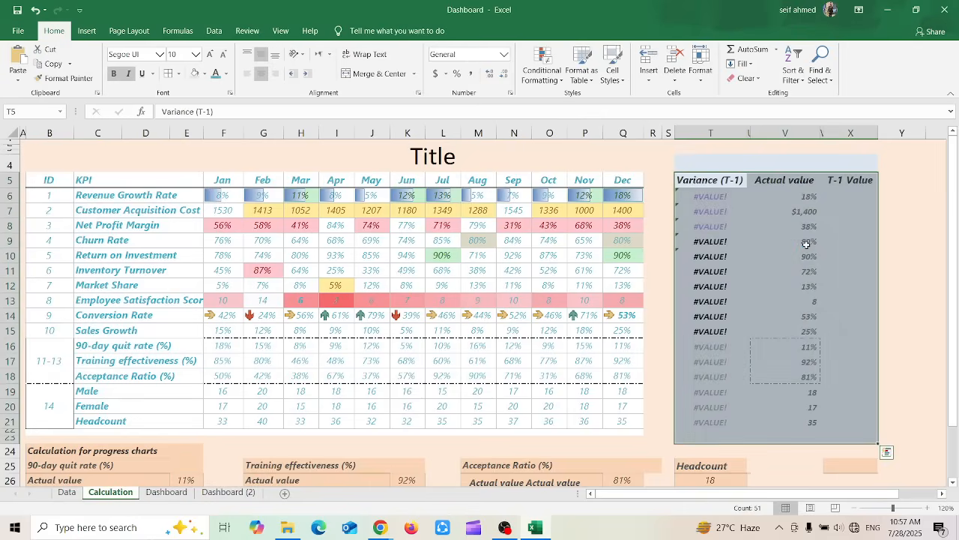
{"action": "key", "text": "ctrl+z"}
{"action": "left_click", "coordinate": [714, 164]}
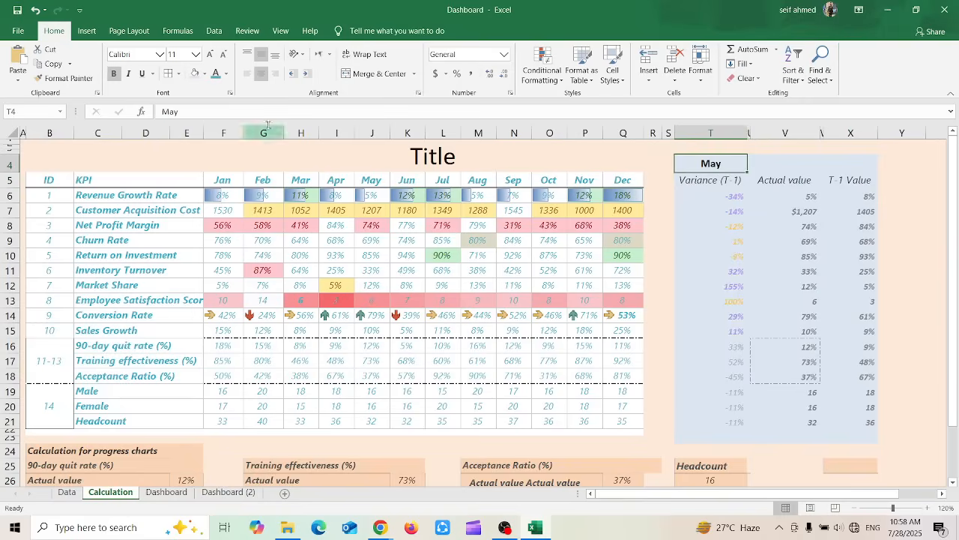
Format the variance block T5:X21 as a table with headers, using the teal medium style
{"action": "left_click_drag", "start_coordinate": [703, 180], "coordinate": [872, 423]}
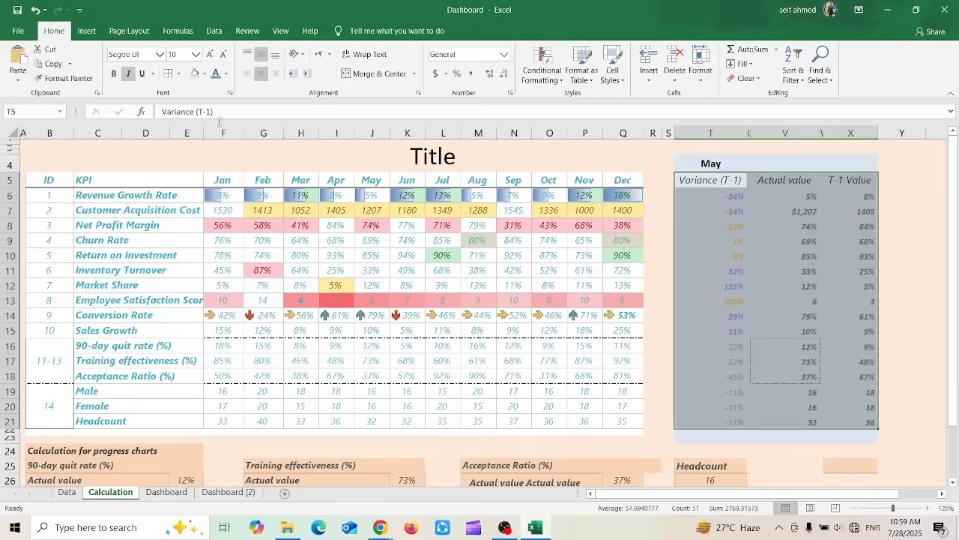
{"action": "left_click", "coordinate": [599, 81]}
{"action": "left_click", "coordinate": [802, 230]}
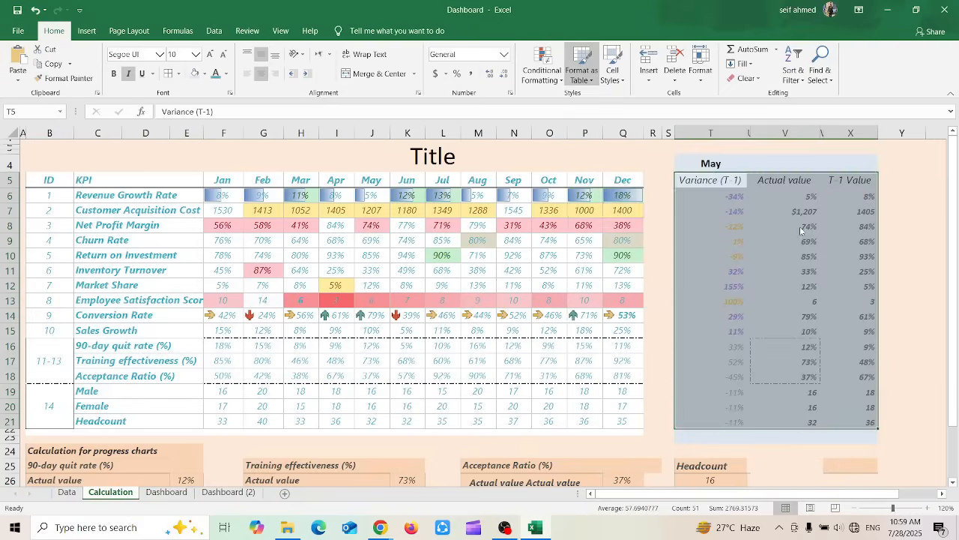
{"action": "left_click", "coordinate": [510, 181]}
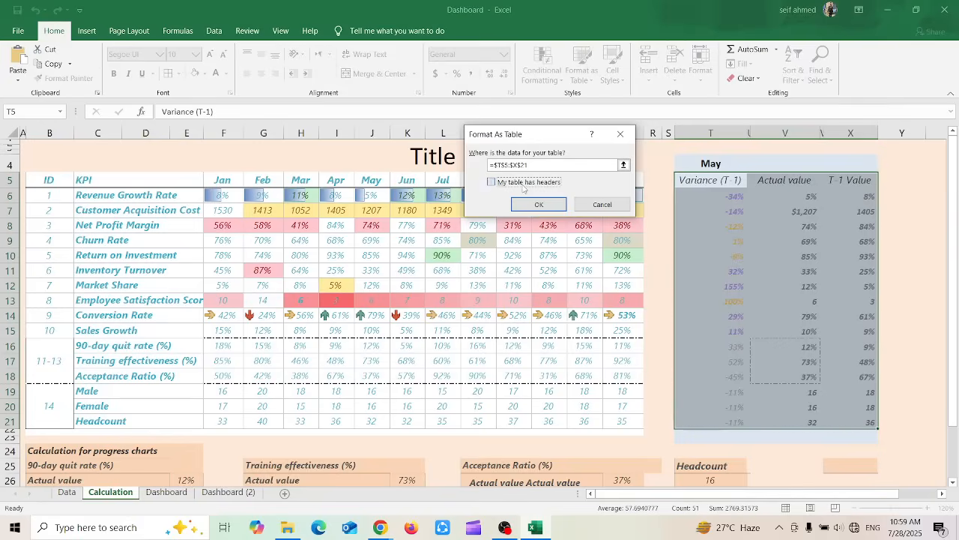
{"action": "left_click", "coordinate": [540, 206]}
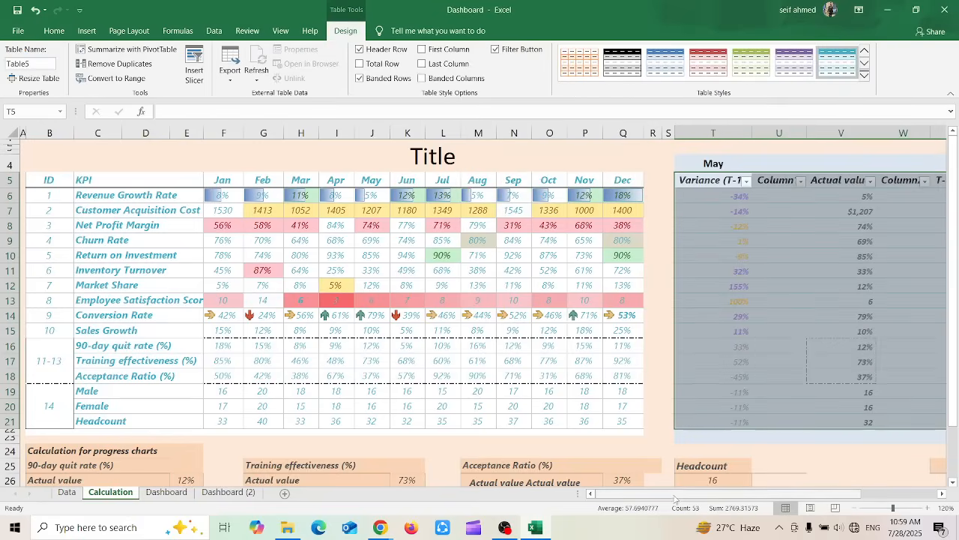
Filter the Variance (T-1) column of the new table to exclude the 1% value
{"action": "left_click_drag", "start_coordinate": [676, 495], "coordinate": [712, 496]}
{"action": "left_click", "coordinate": [685, 240]}
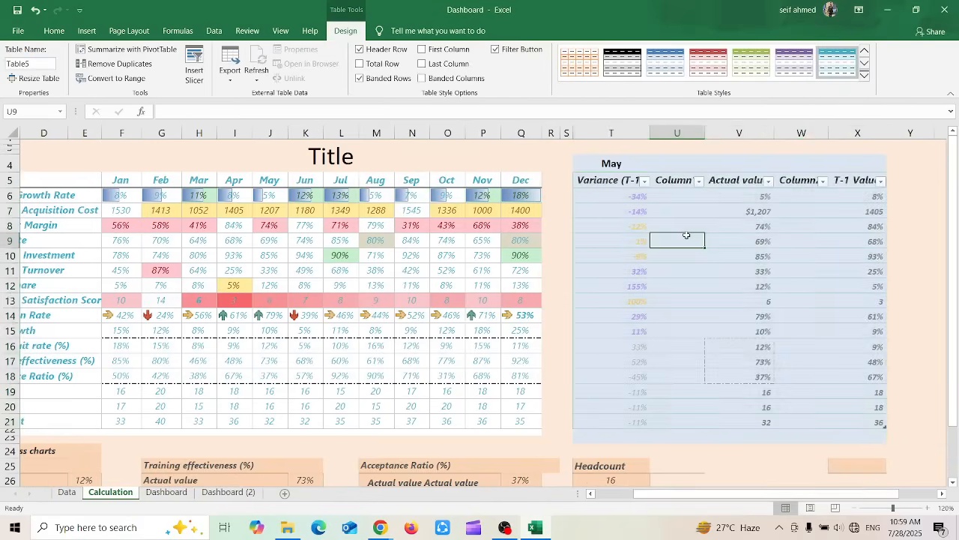
{"action": "left_click", "coordinate": [646, 182]}
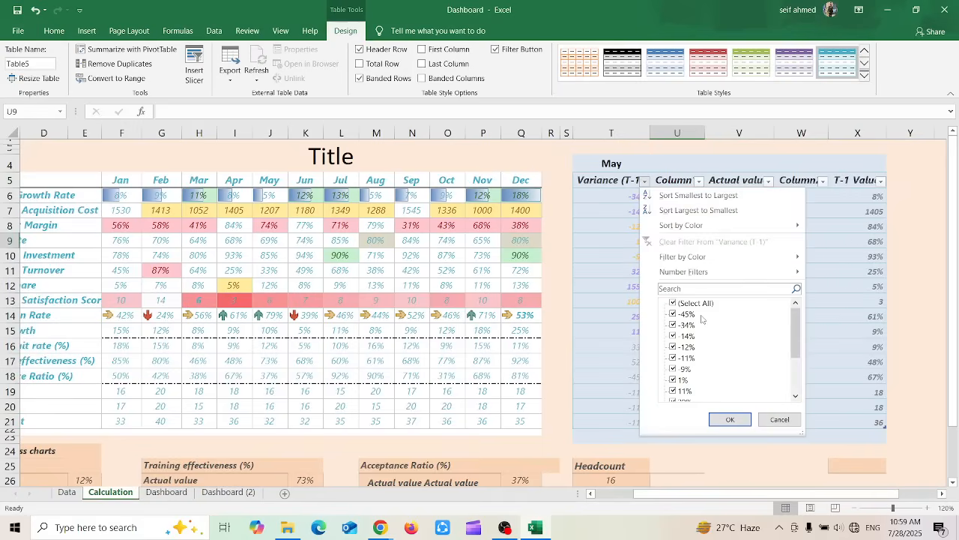
{"action": "left_click_drag", "start_coordinate": [798, 335], "coordinate": [791, 371]}
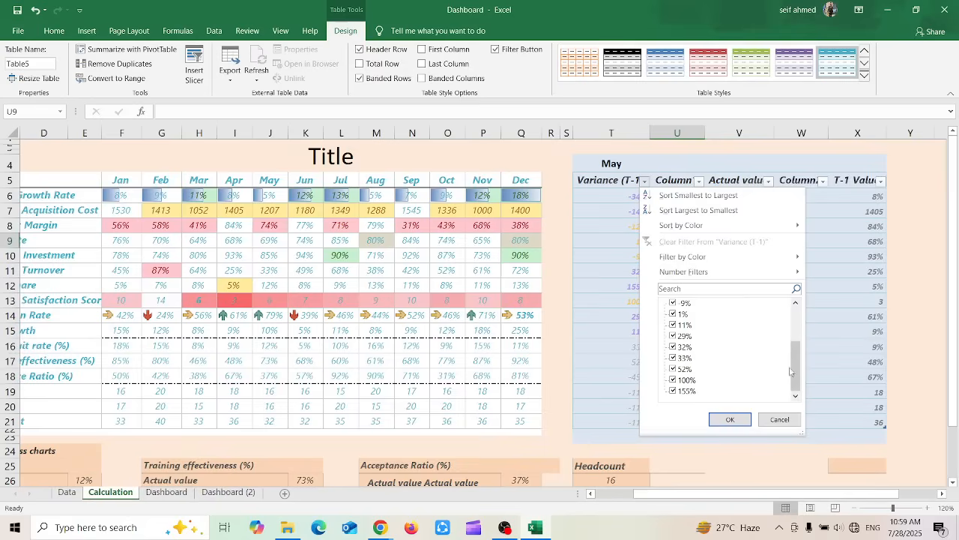
{"action": "left_click", "coordinate": [673, 315]}
{"action": "left_click_drag", "start_coordinate": [800, 372], "coordinate": [781, 316]}
{"action": "left_click", "coordinate": [727, 418]}
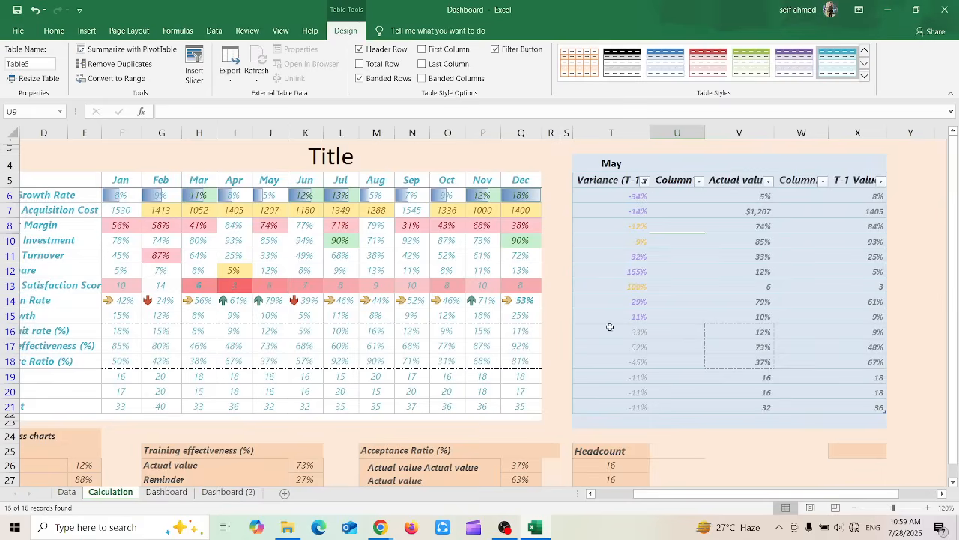
Look over the Format as Table style gallery and close it without choosing a style
{"action": "left_click", "coordinate": [53, 32]}
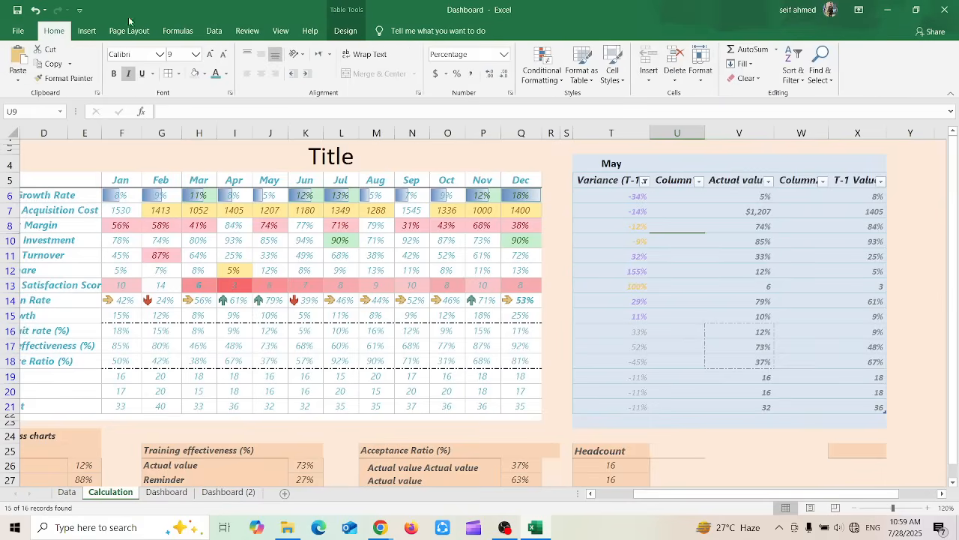
{"action": "left_click", "coordinate": [581, 66]}
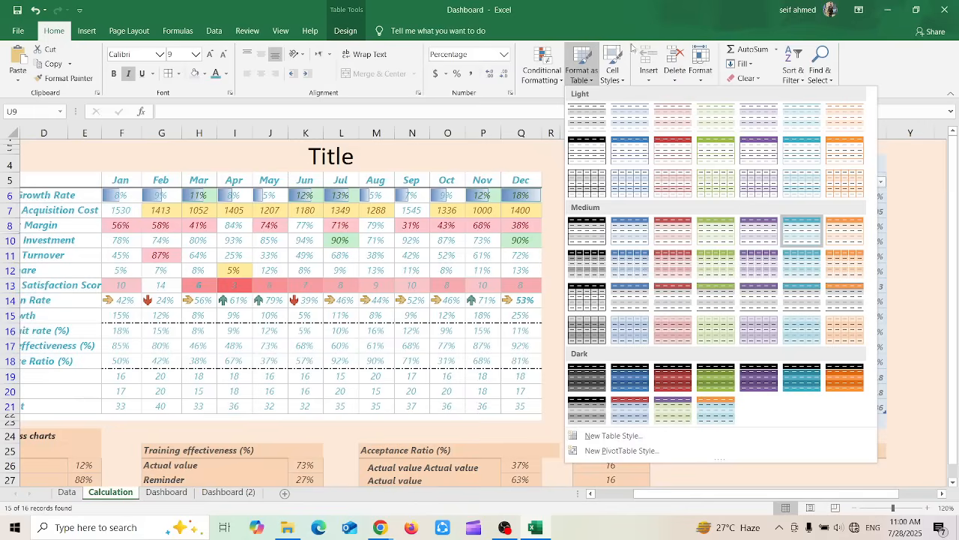
{"action": "left_click", "coordinate": [654, 9]}
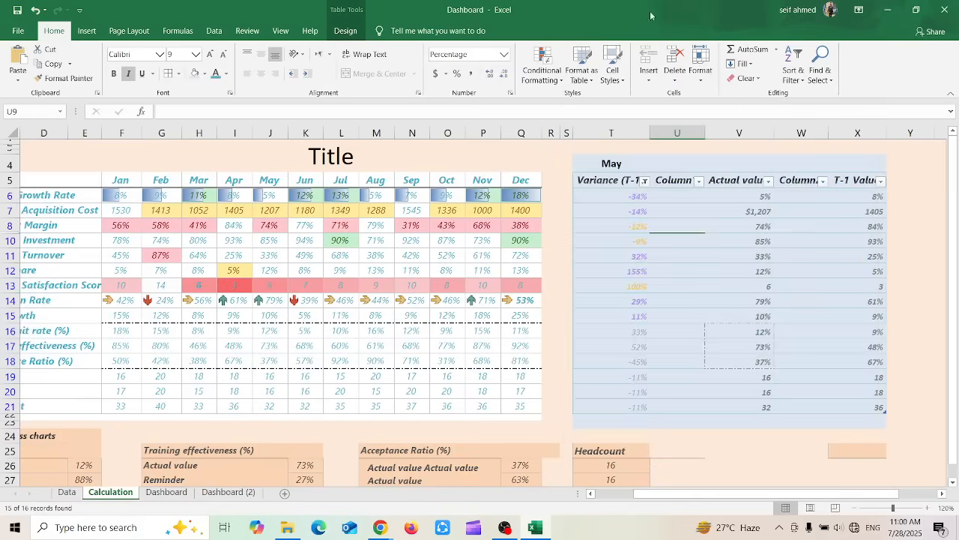
Select cell L17 in the Jul column and look over the available cell styles without applying one
{"action": "left_click", "coordinate": [612, 78]}
{"action": "left_click", "coordinate": [612, 69]}
{"action": "left_click", "coordinate": [342, 342]}
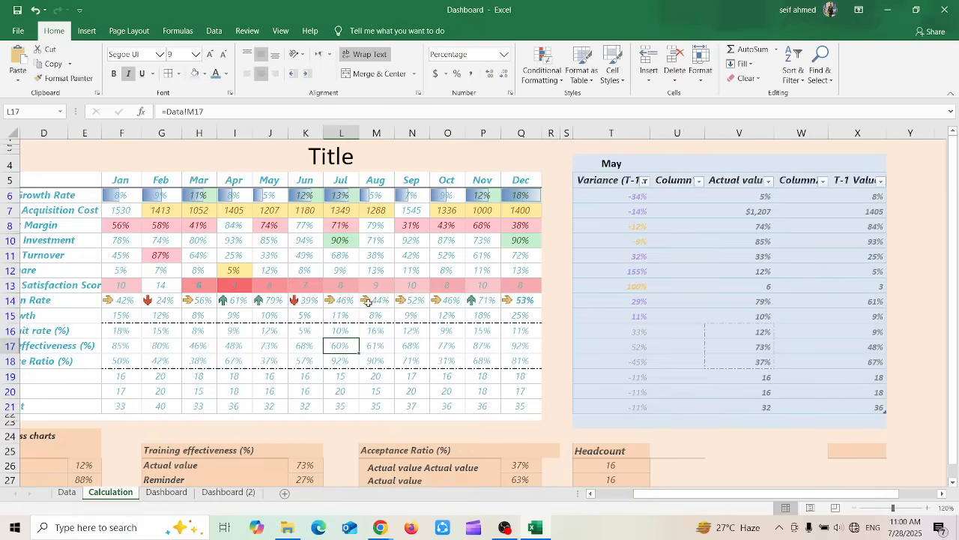
{"action": "left_click", "coordinate": [617, 62]}
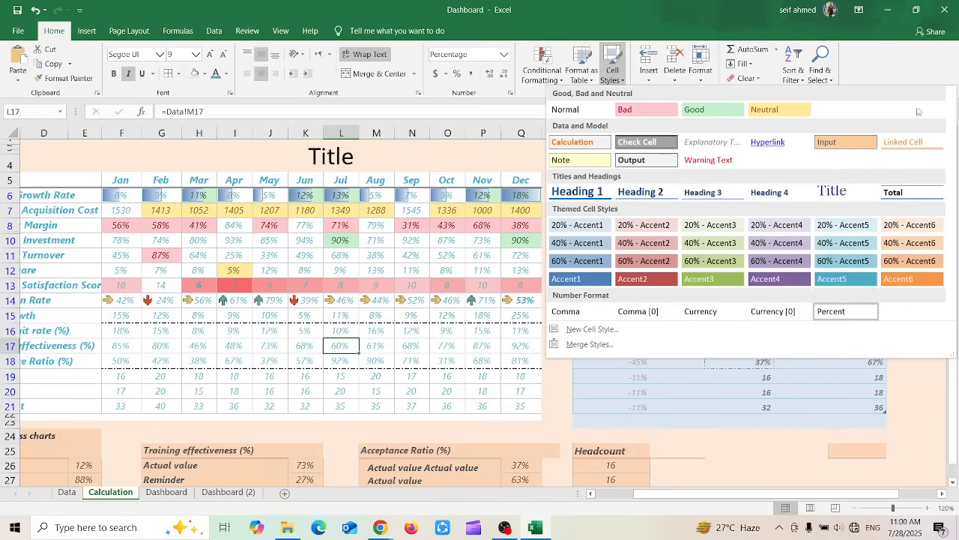
{"action": "left_click", "coordinate": [359, 310]}
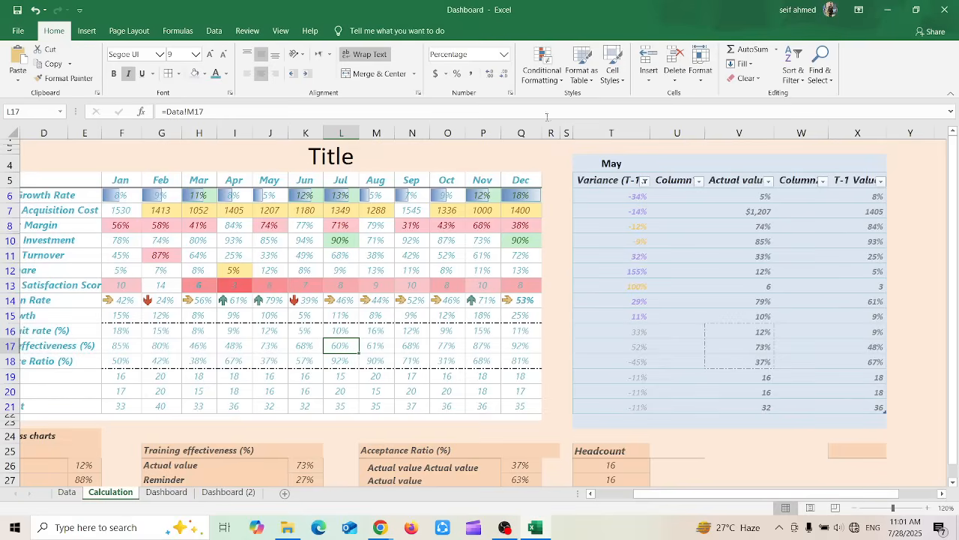
Insert a sheet row above row 17, check the cells around it, and undo the insertion
{"action": "left_click", "coordinate": [648, 80]}
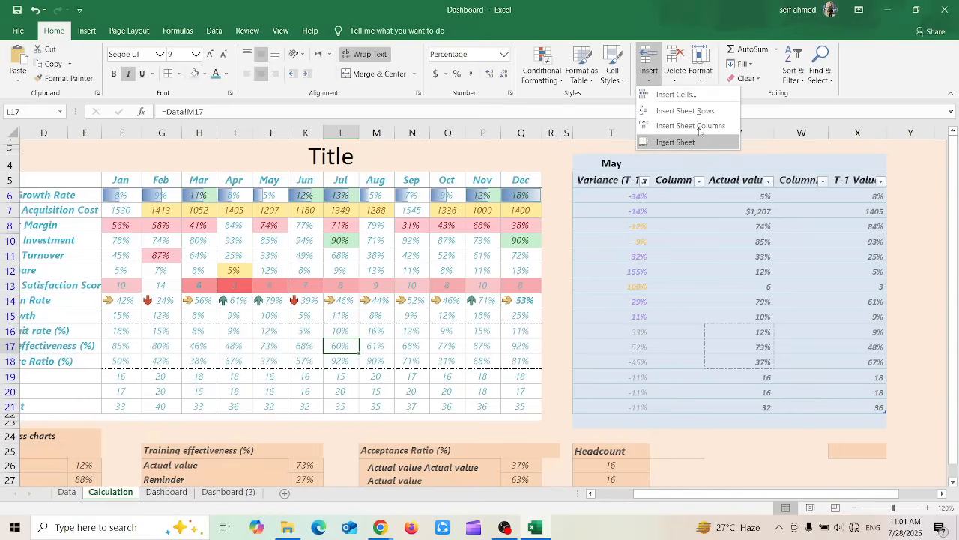
{"action": "left_click", "coordinate": [663, 111]}
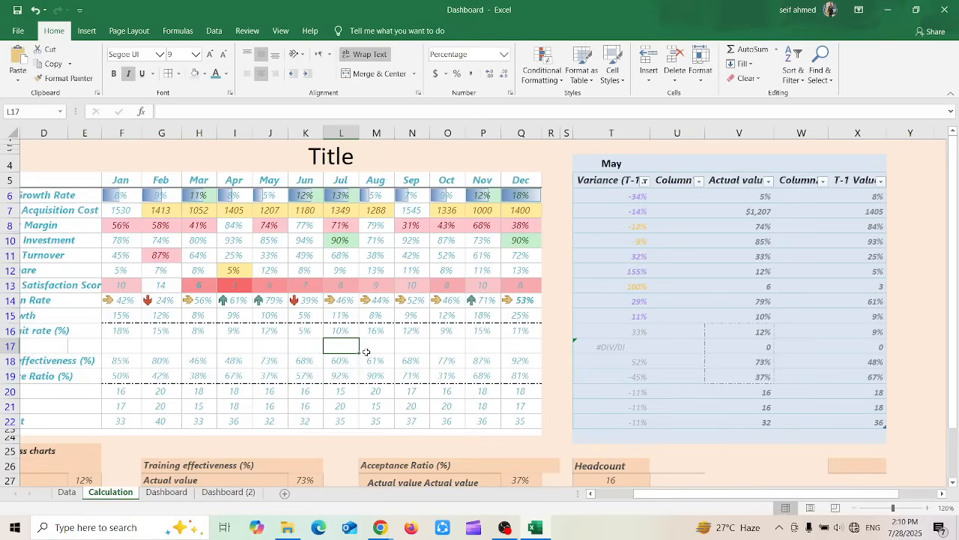
{"action": "key", "text": "Down"}
{"action": "key", "text": "Down"}
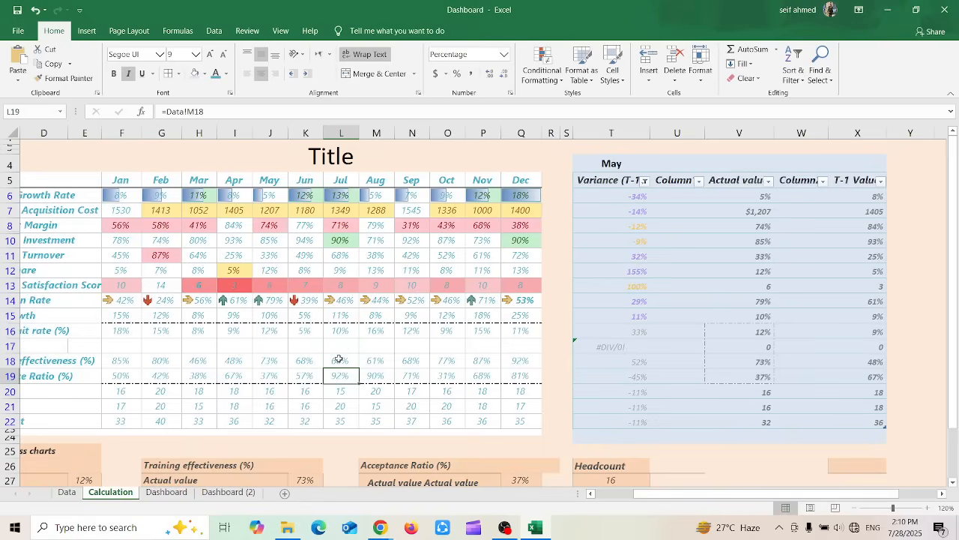
{"action": "left_click", "coordinate": [338, 349]}
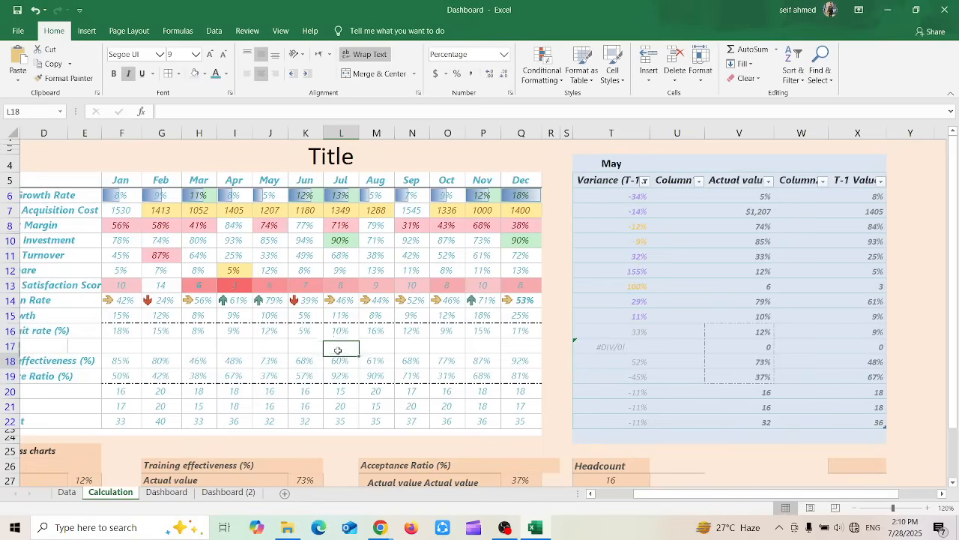
{"action": "left_click_drag", "start_coordinate": [273, 361], "coordinate": [388, 363]}
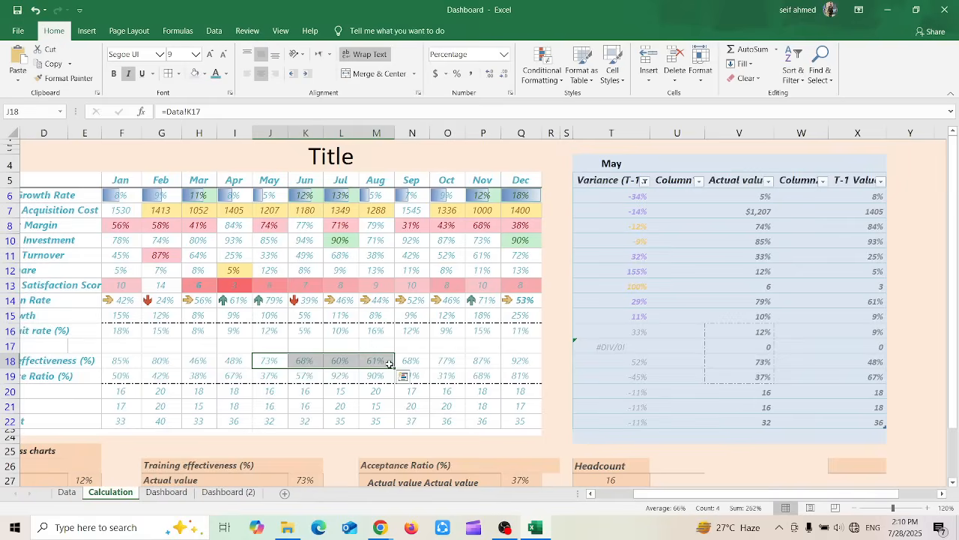
{"action": "left_click", "coordinate": [336, 362]}
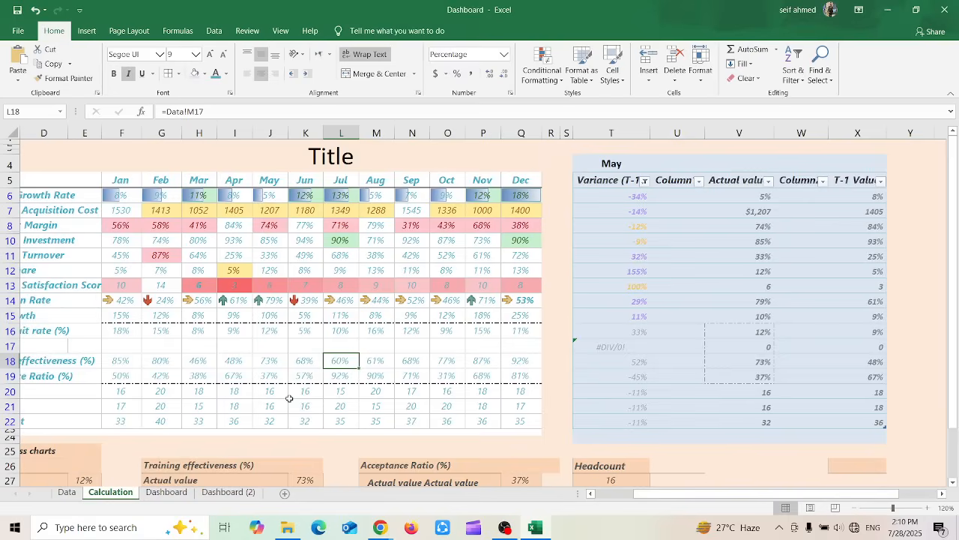
{"action": "key", "text": "Up"}
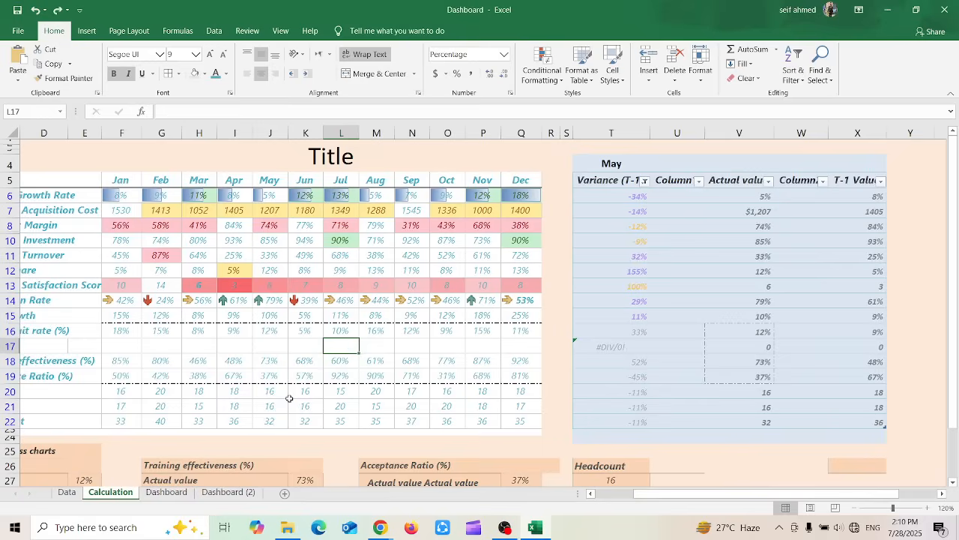
{"action": "key", "text": "ctrl+z"}
{"action": "key", "text": "ctrl+z"}
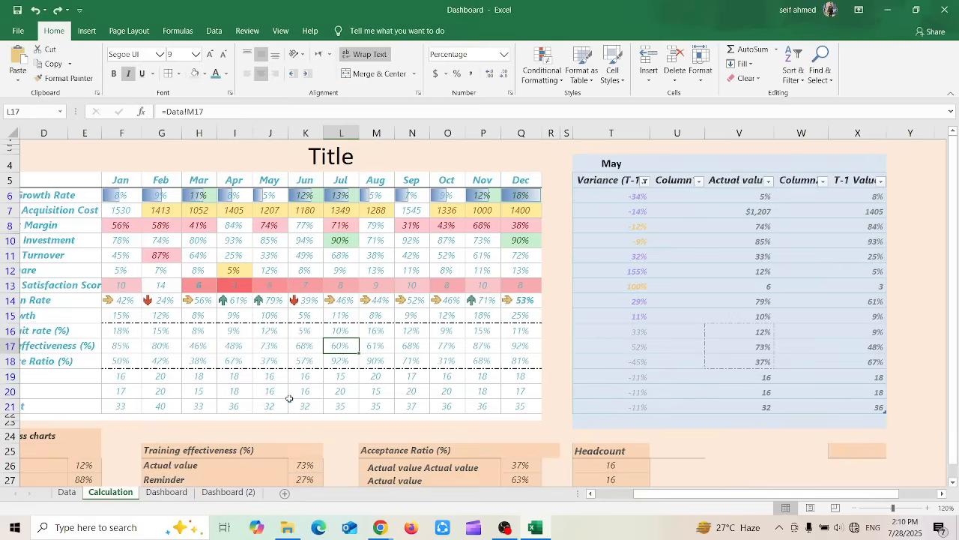
Insert a sheet row above the Training effectiveness row once more and undo it
{"action": "left_click", "coordinate": [649, 73]}
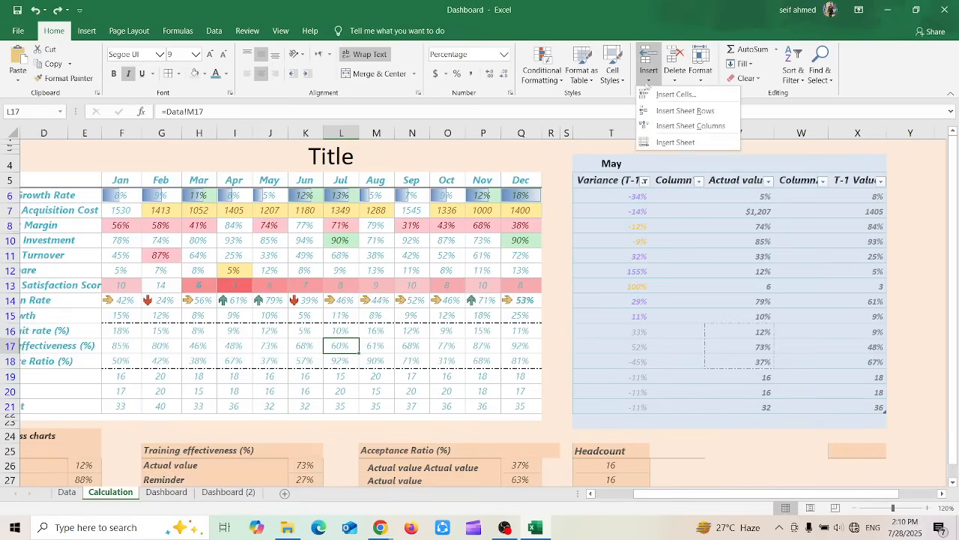
{"action": "left_click", "coordinate": [665, 112]}
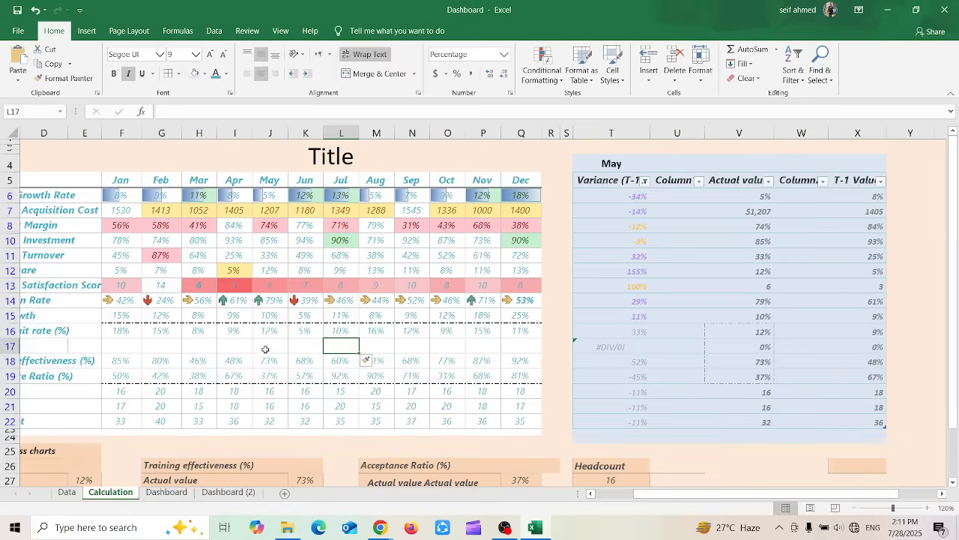
{"action": "key", "text": "ctrl+z"}
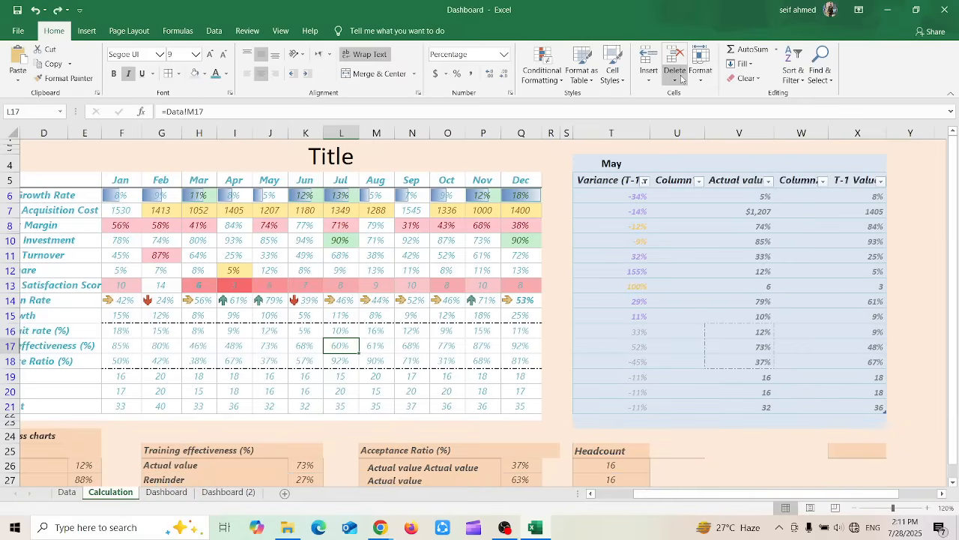
Insert a sheet column before the Jul column and undo it
{"action": "left_click", "coordinate": [649, 80]}
{"action": "left_click", "coordinate": [661, 126]}
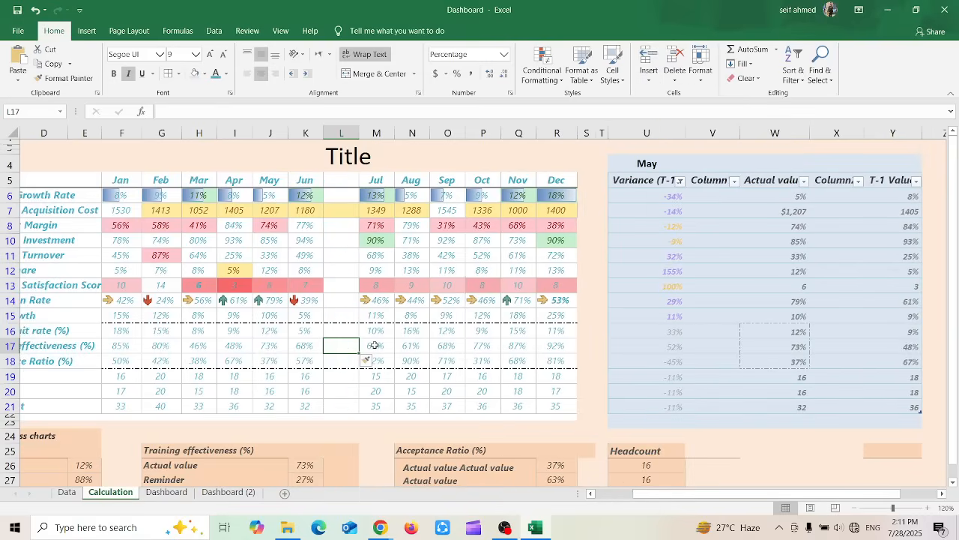
{"action": "key", "text": "ctrl+z"}
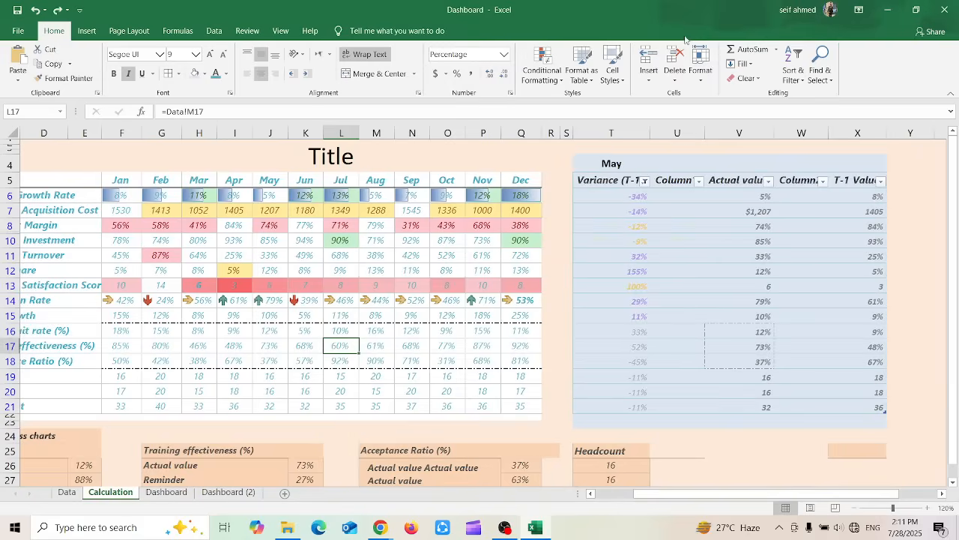
Insert a new blank worksheet before the Calculation sheet, select a few of its cells, and return to Calculation
{"action": "left_click", "coordinate": [657, 73]}
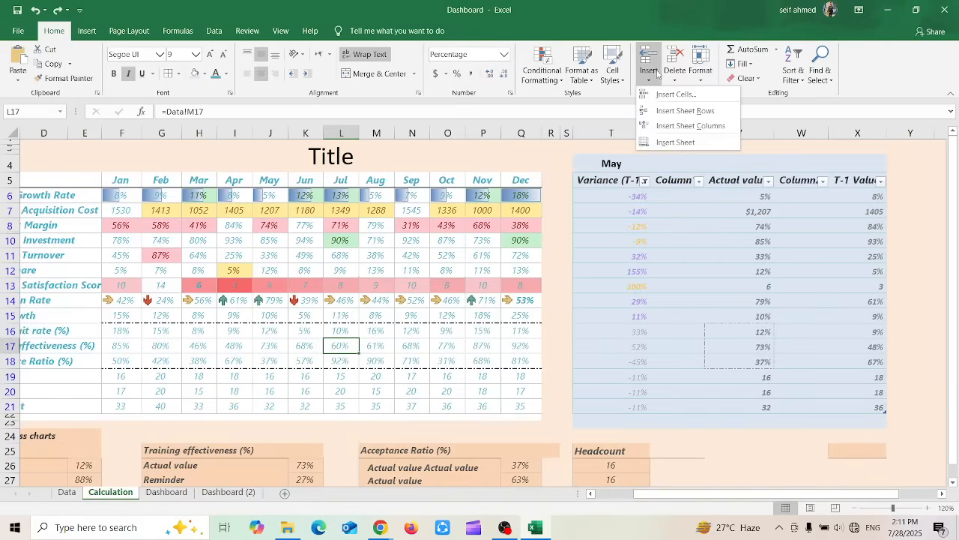
{"action": "left_click", "coordinate": [656, 144]}
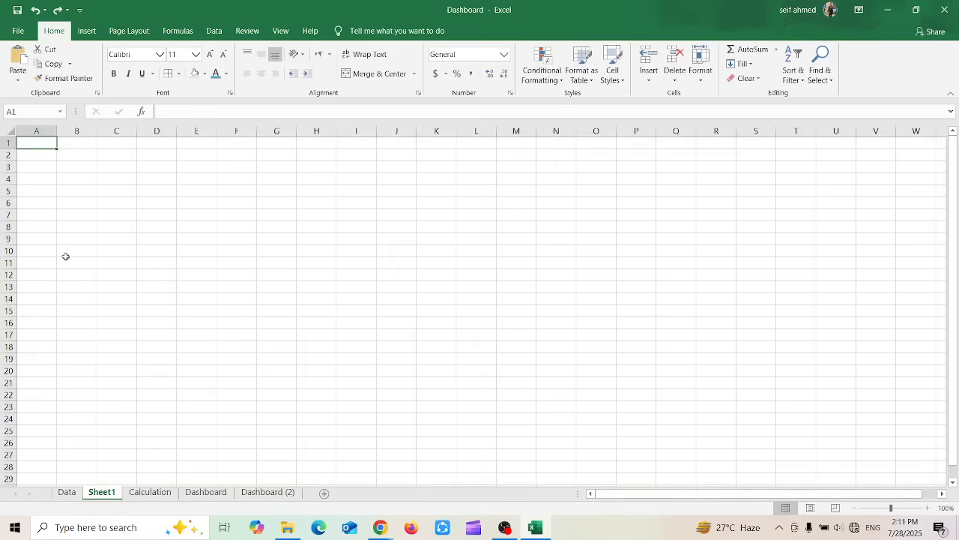
{"action": "left_click_drag", "start_coordinate": [48, 148], "coordinate": [108, 188]}
{"action": "left_click", "coordinate": [148, 492]}
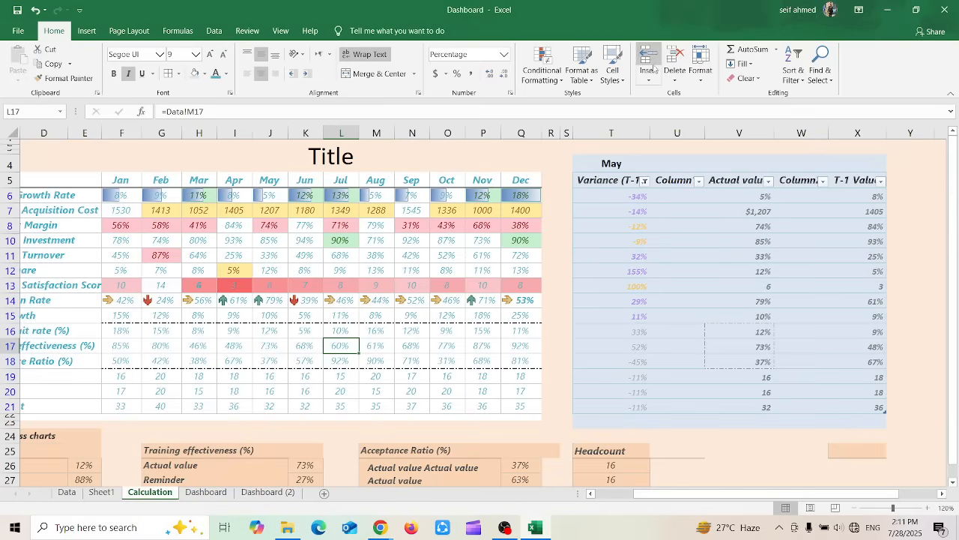
{"action": "left_click", "coordinate": [649, 72]}
{"action": "left_click", "coordinate": [649, 72]}
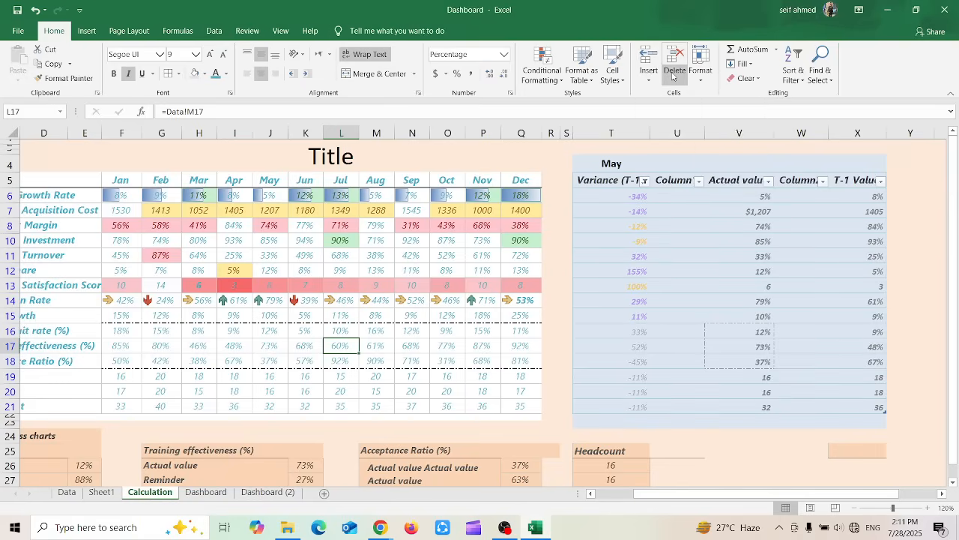
Try Delete Cells on cell L17 and cancel the deletion of the entire sheet row
{"action": "left_click", "coordinate": [672, 76]}
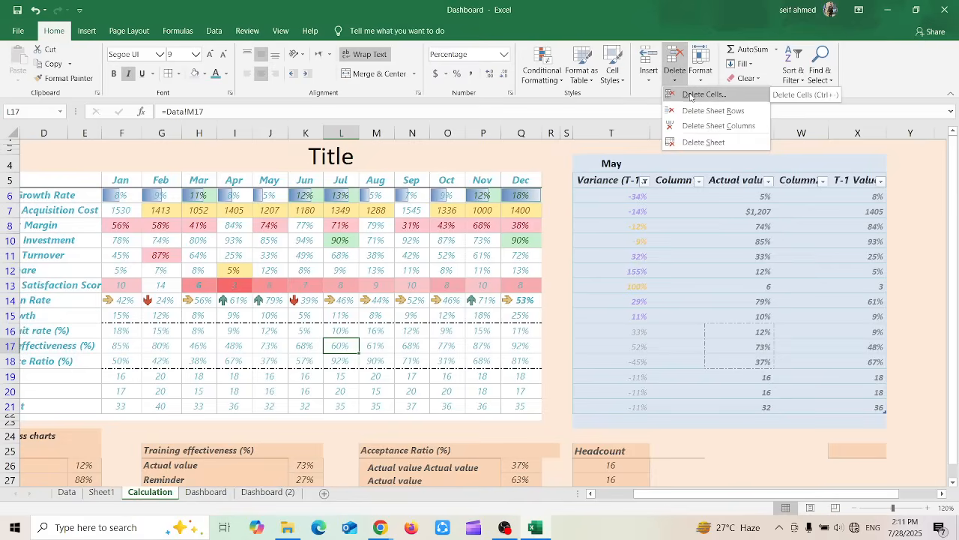
{"action": "left_click", "coordinate": [690, 96]}
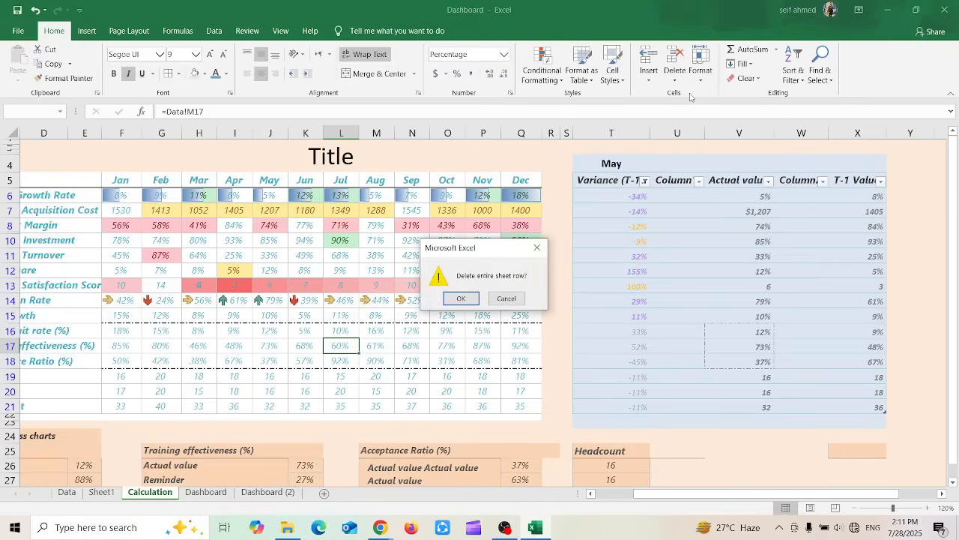
{"action": "left_click", "coordinate": [507, 299]}
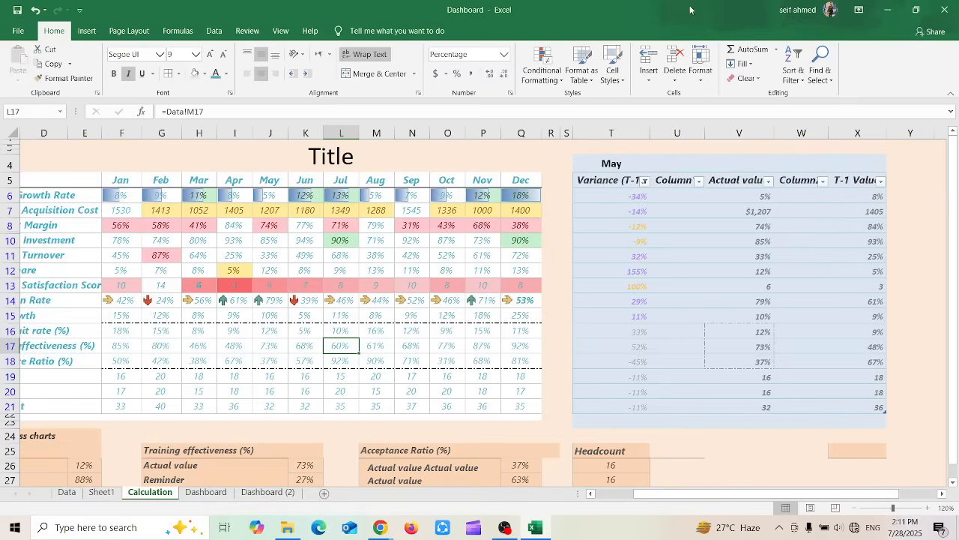
Try to delete the sheet row of cell L17, and view the remaining delete options without choosing one
{"action": "left_click", "coordinate": [670, 75]}
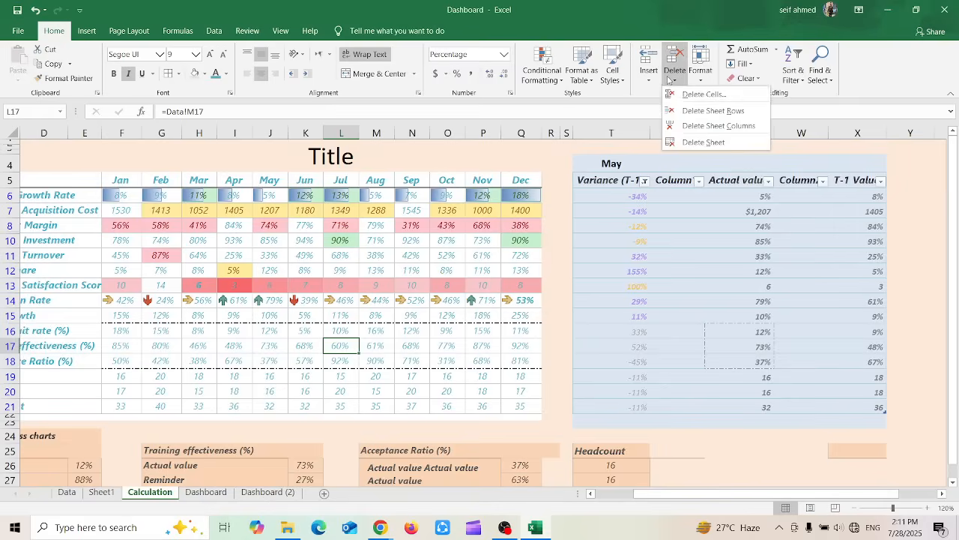
{"action": "left_click", "coordinate": [694, 112]}
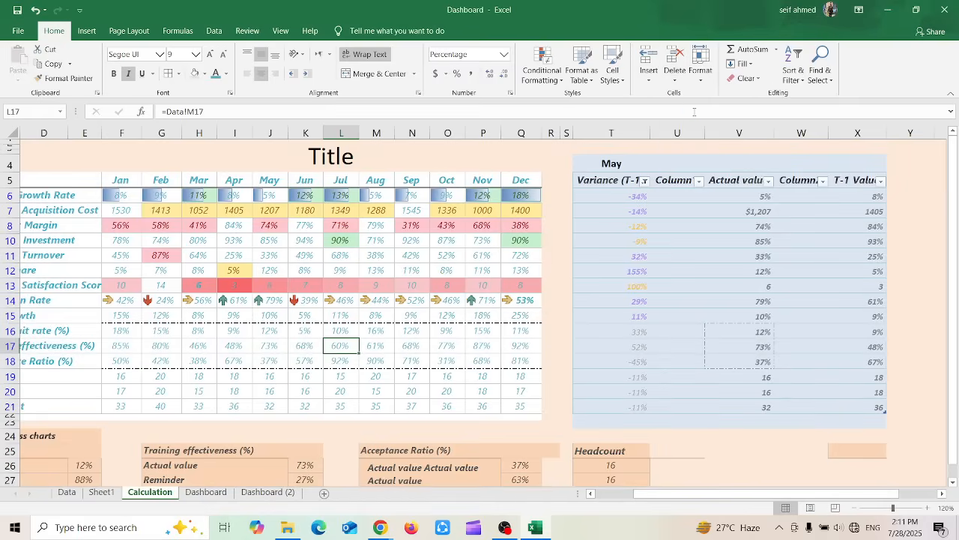
{"action": "left_click", "coordinate": [675, 71]}
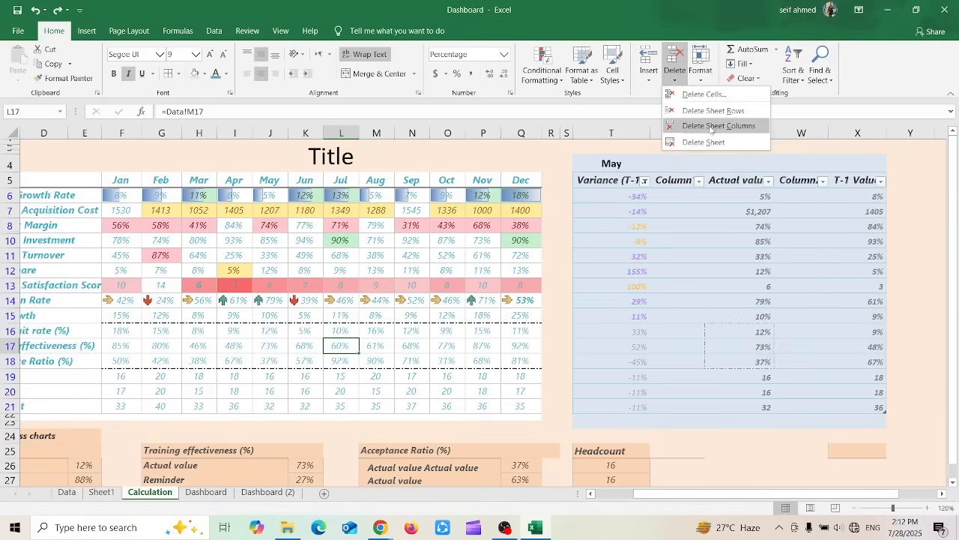
{"action": "key", "text": "Escape"}
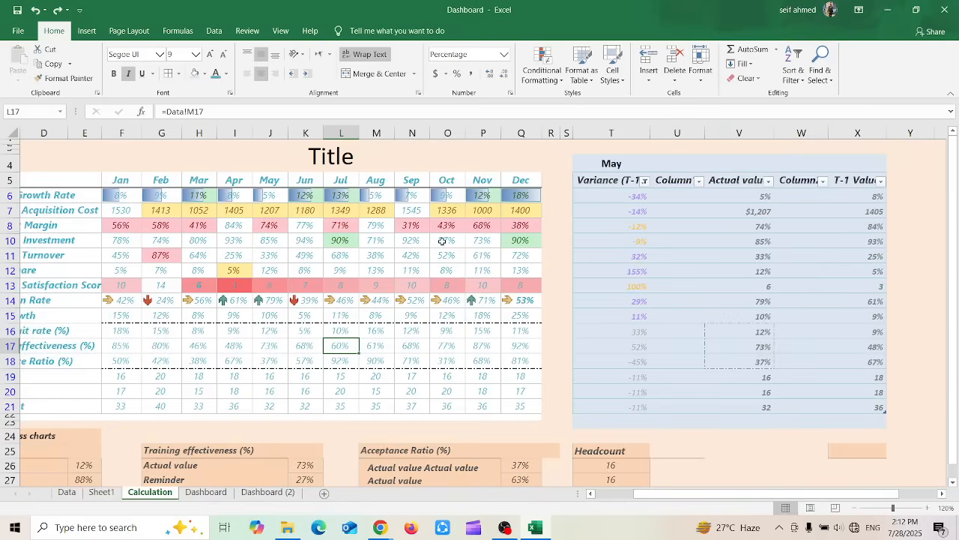
Set the height of row 17 to 30 and undo the change
{"action": "left_click", "coordinate": [701, 69]}
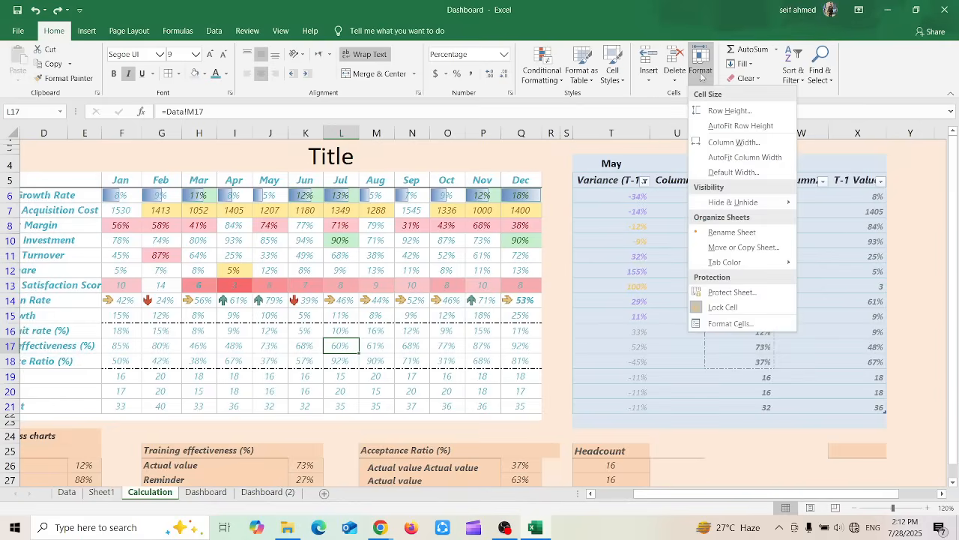
{"action": "left_click", "coordinate": [731, 111]}
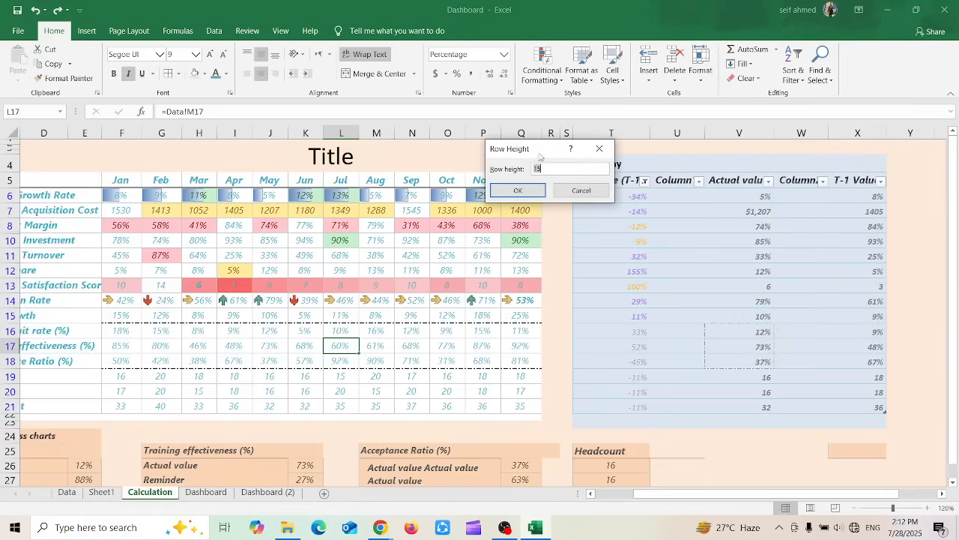
{"action": "left_click_drag", "start_coordinate": [532, 153], "coordinate": [609, 159]}
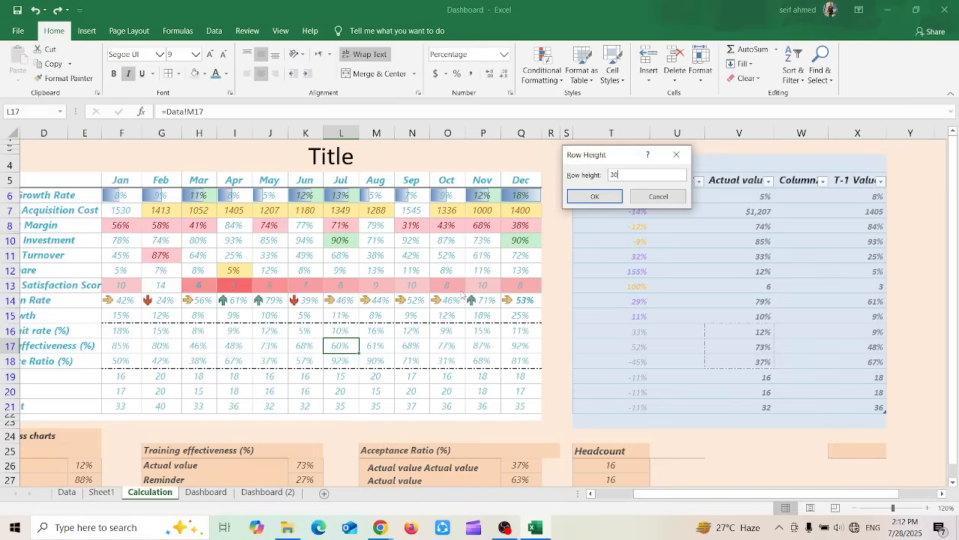
{"action": "key", "text": "Return"}
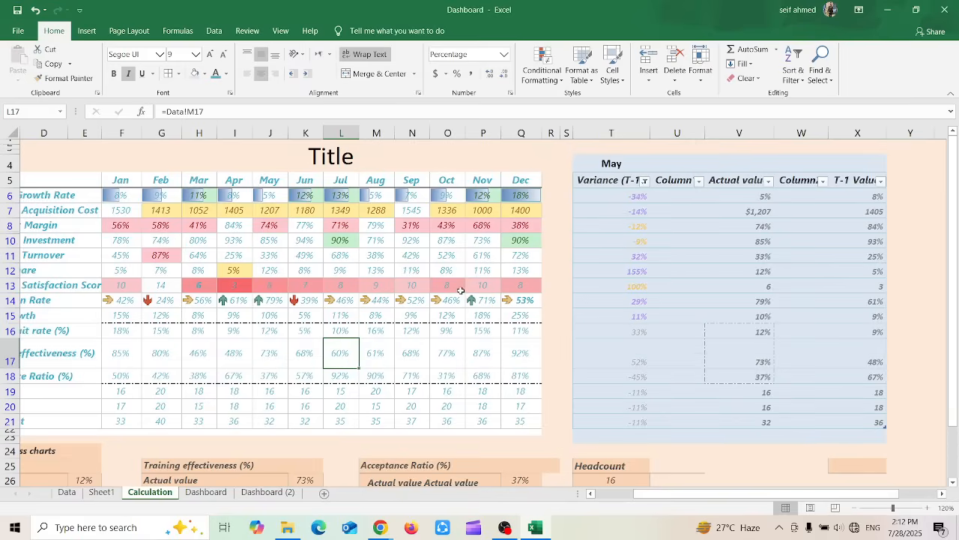
{"action": "key", "text": "ctrl+z"}
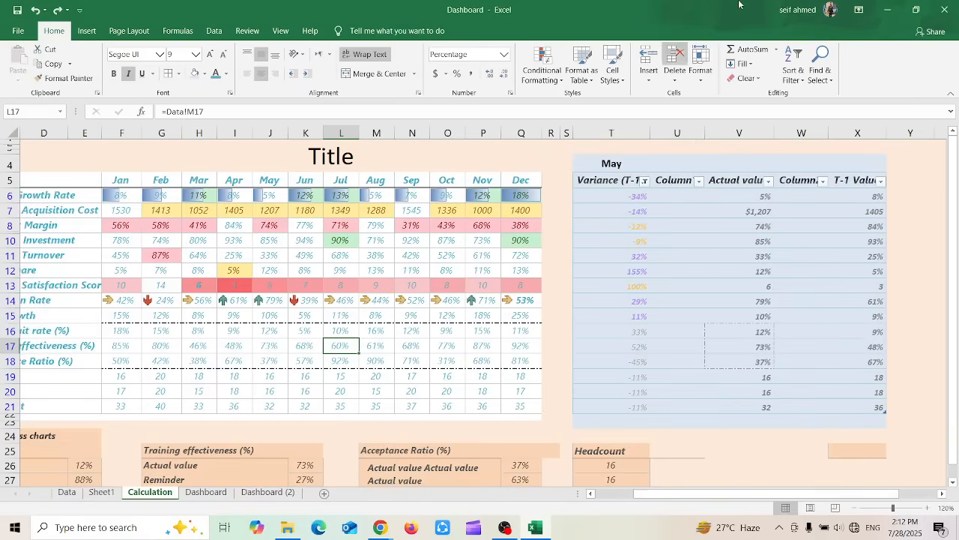
{"action": "left_click", "coordinate": [693, 66]}
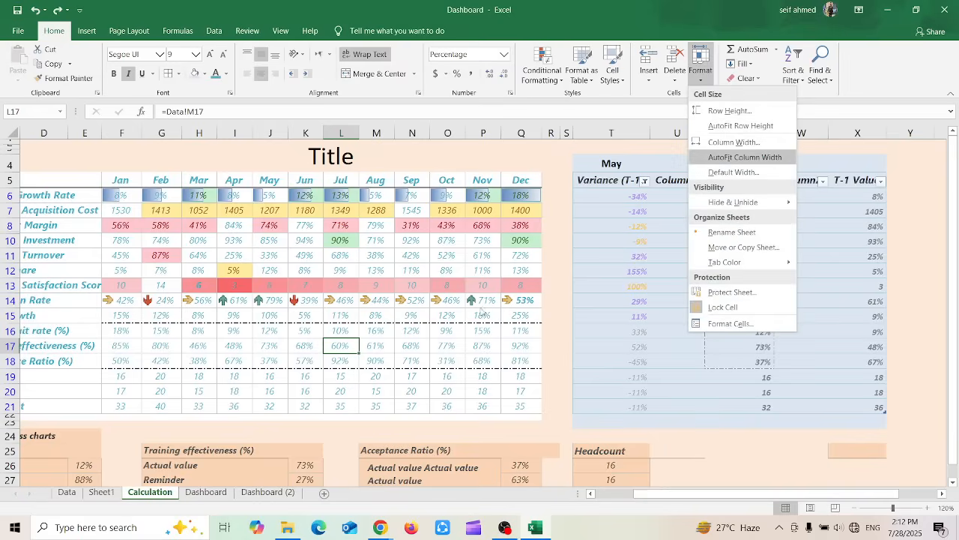
{"action": "left_click", "coordinate": [347, 344]}
{"action": "double_click", "coordinate": [347, 344]}
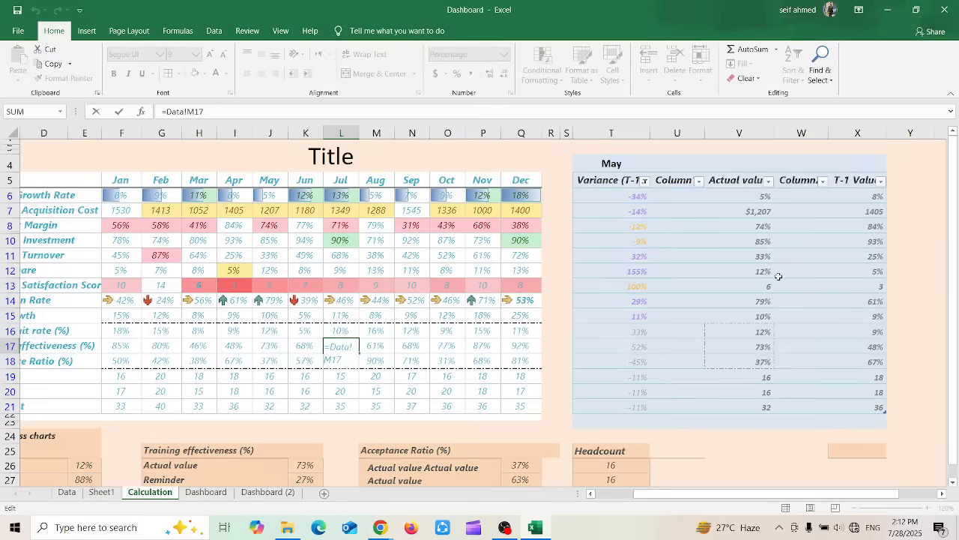
{"action": "left_click", "coordinate": [605, 269]}
{"action": "key", "text": "Escape"}
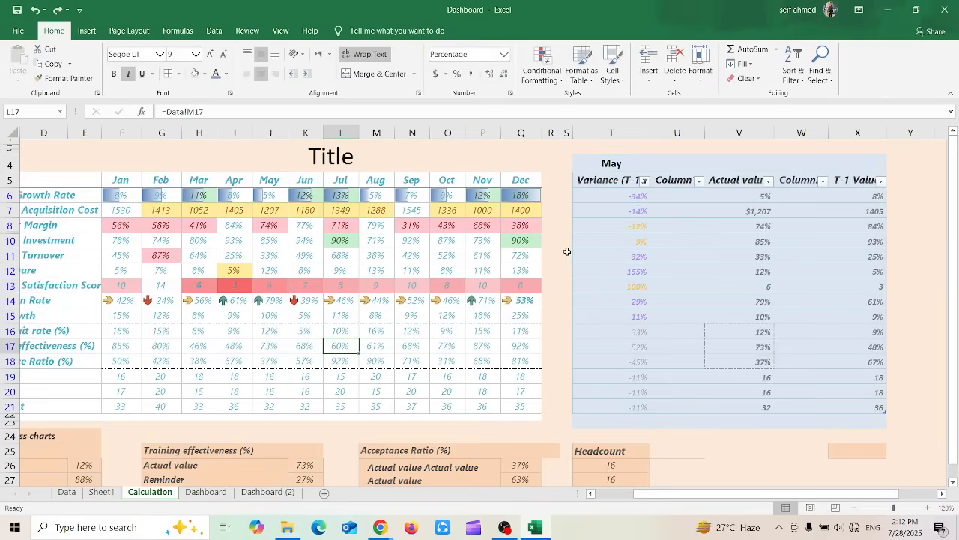
Enter the value 5 in cell R11, beside the Dec column
{"action": "left_click", "coordinate": [558, 253]}
{"action": "double_click", "coordinate": [558, 253]}
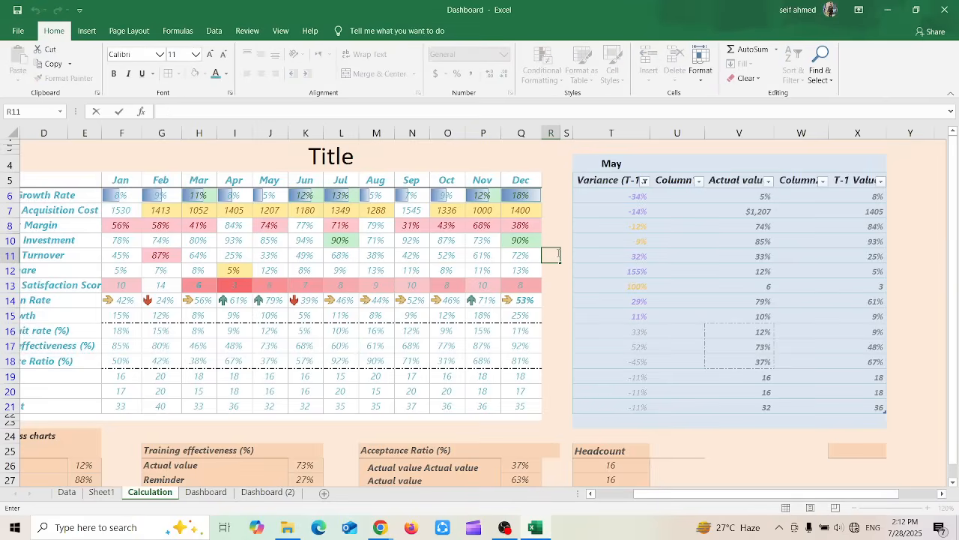
{"action": "type", "text": "5"}
{"action": "key", "text": "Escape"}
{"action": "key", "text": "Up"}
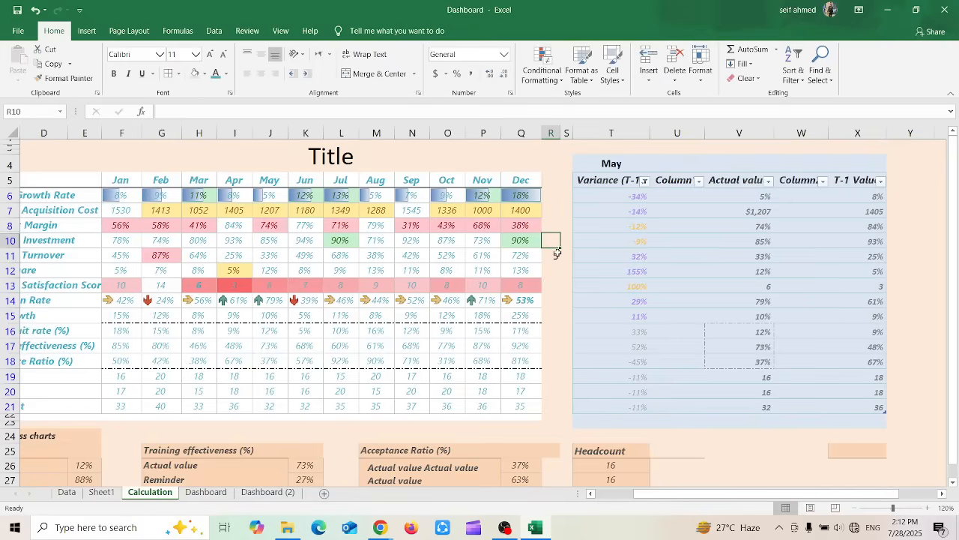
{"action": "key", "text": "Down"}
{"action": "key", "text": "Right"}
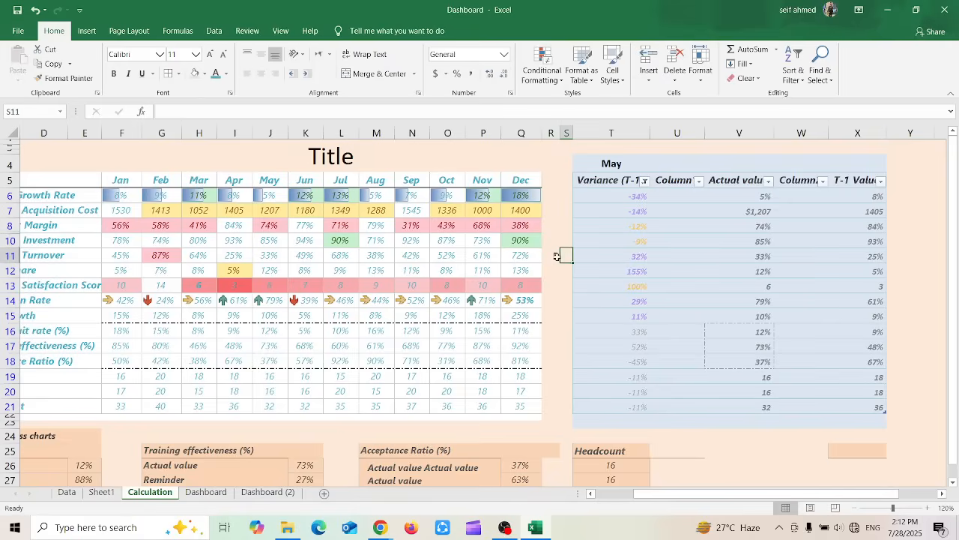
{"action": "left_click", "coordinate": [557, 257]}
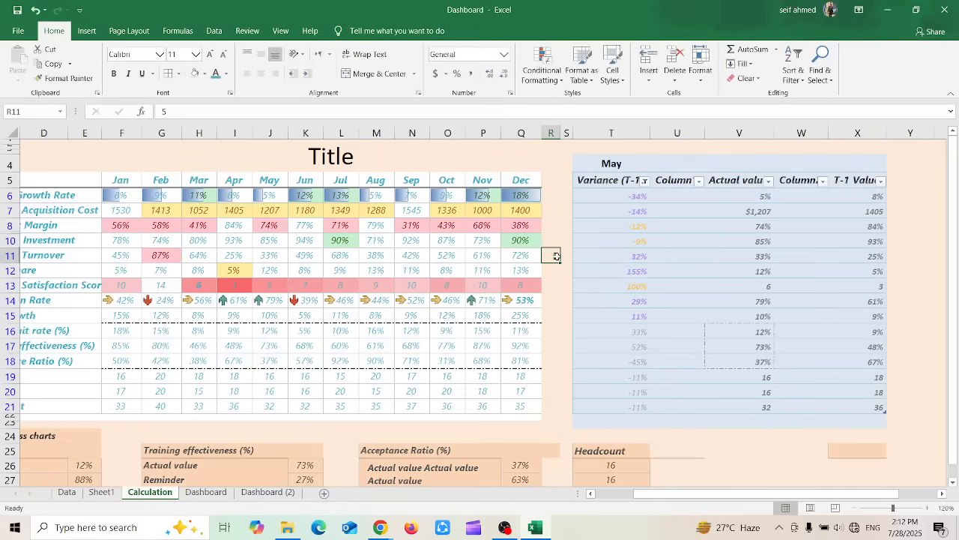
{"action": "type", "text": "5"}
{"action": "key", "text": "Return"}
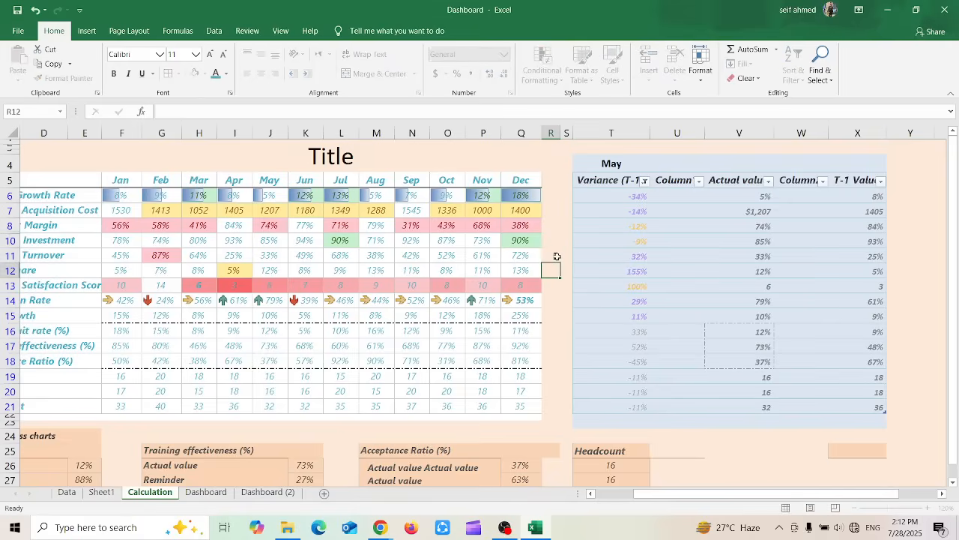
Apply AutoFit Row Height to the row of cell R11
{"action": "left_click", "coordinate": [554, 257]}
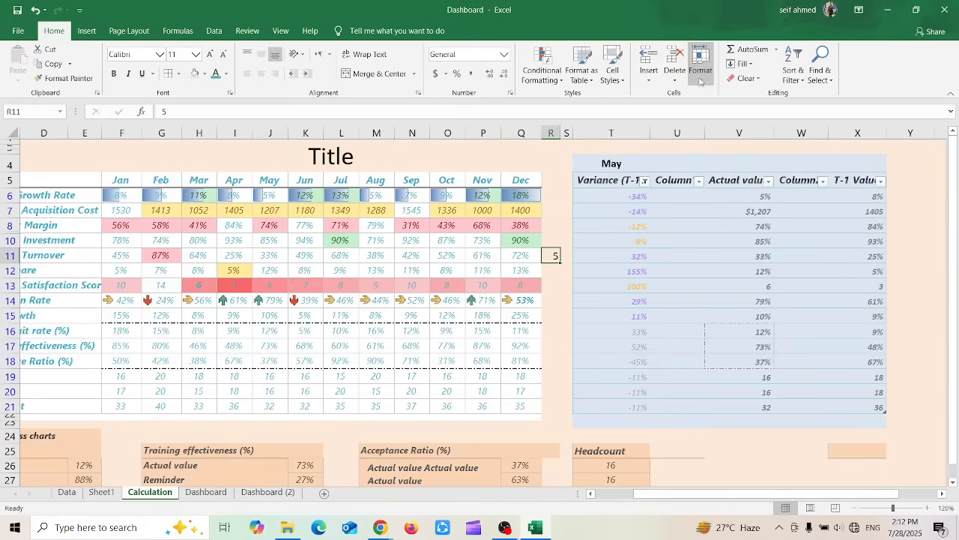
{"action": "left_click", "coordinate": [700, 75]}
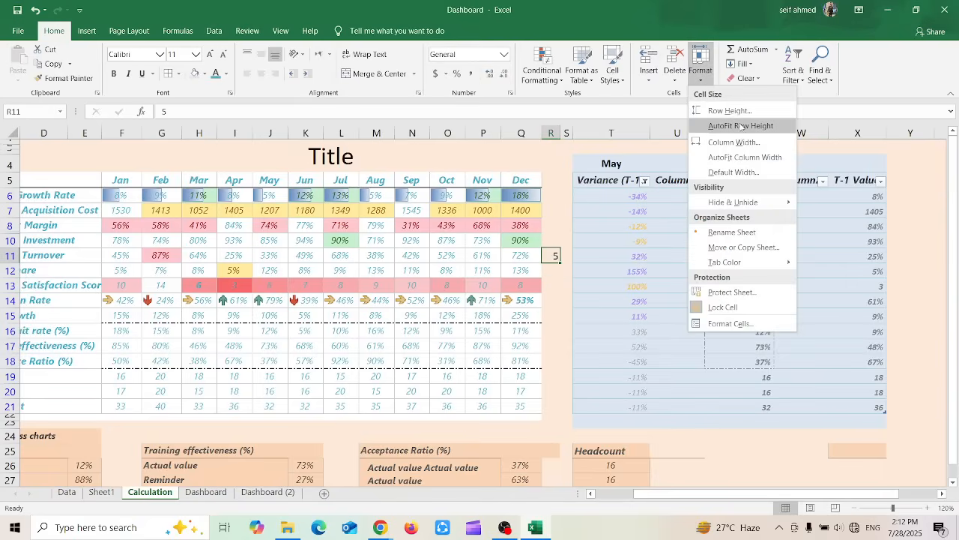
{"action": "left_click", "coordinate": [742, 125]}
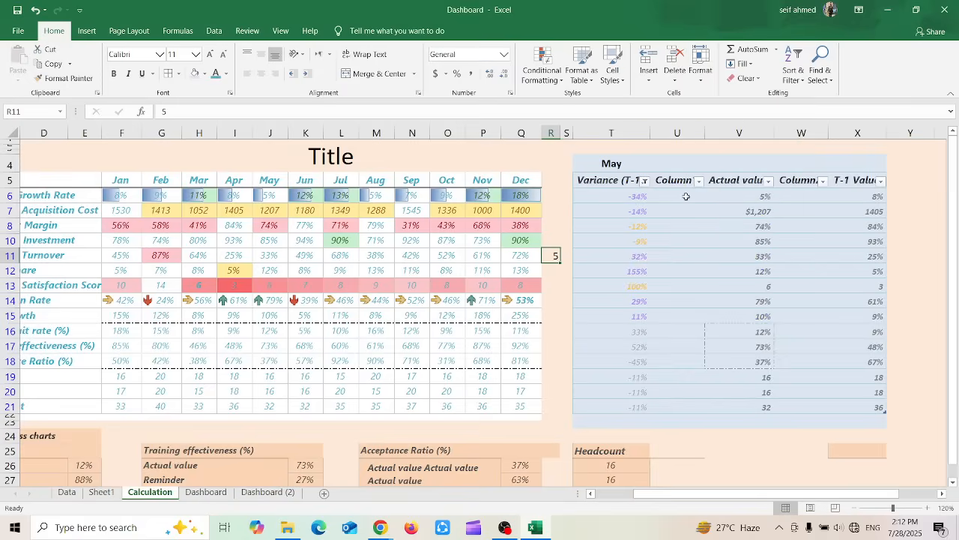
Edit cell R11 so it holds 5 on two separate lines within the cell
{"action": "double_click", "coordinate": [555, 257]}
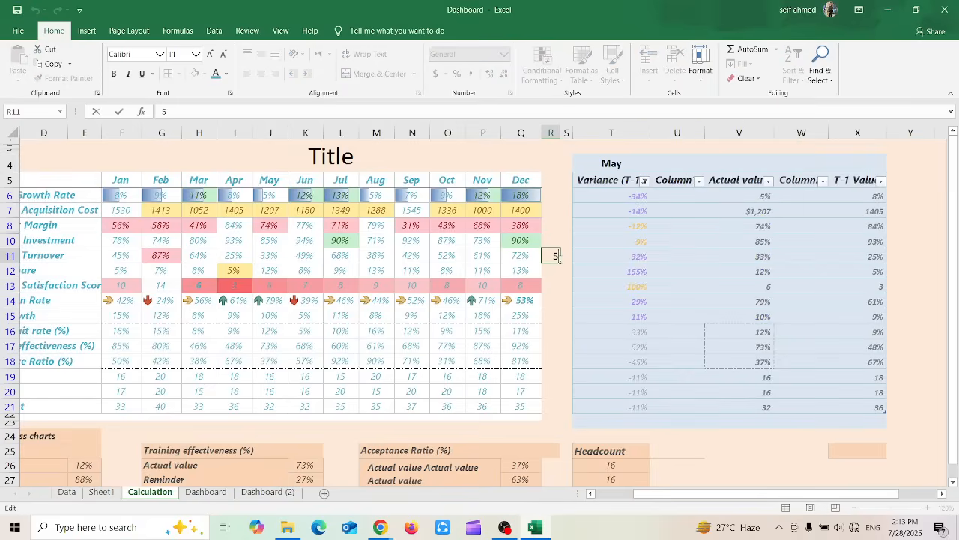
{"action": "key", "text": "Escape"}
{"action": "double_click", "coordinate": [553, 257]}
{"action": "key", "text": "ctrl+Return"}
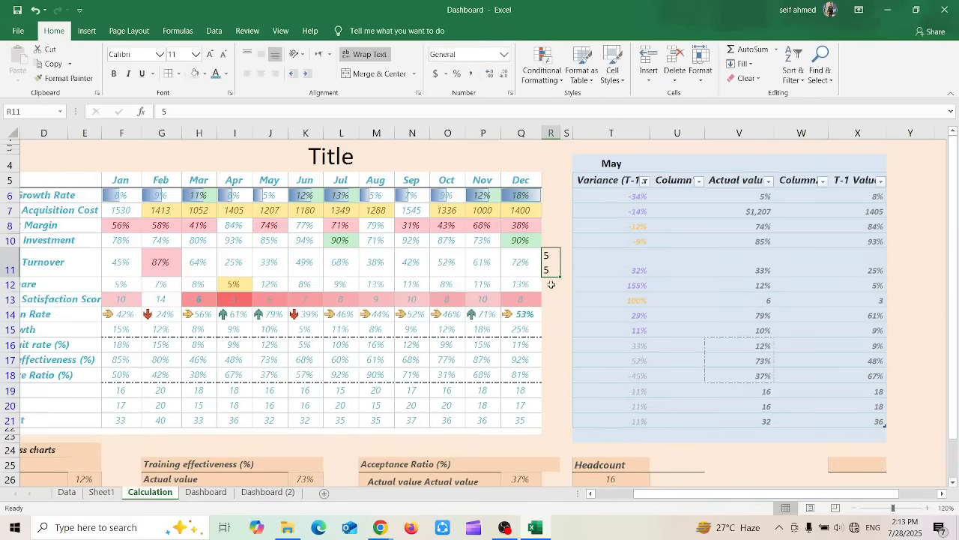
Enter 5 on two separate lines within cell R12 and check the cell's content
{"action": "left_click", "coordinate": [552, 285]}
{"action": "type", "text": "5"}
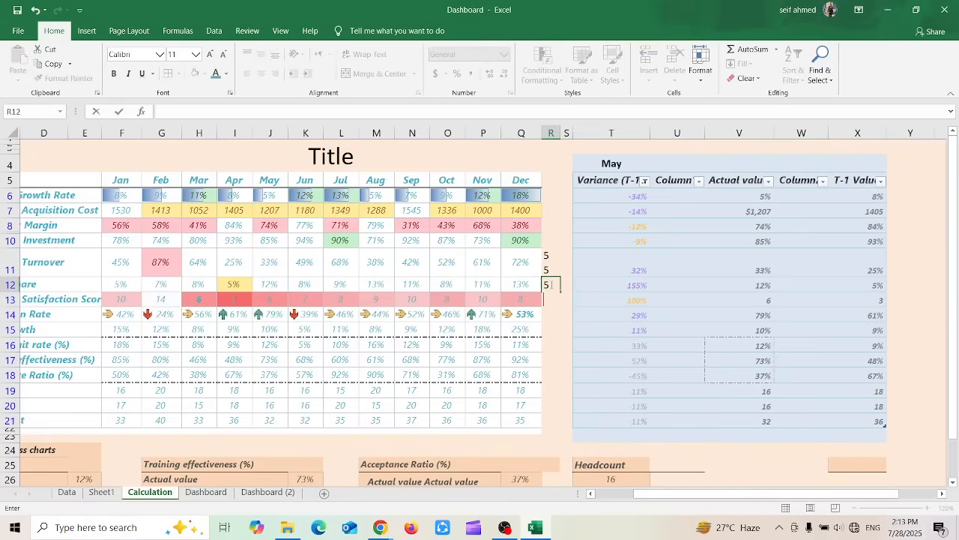
{"action": "key", "text": "alt+Return"}
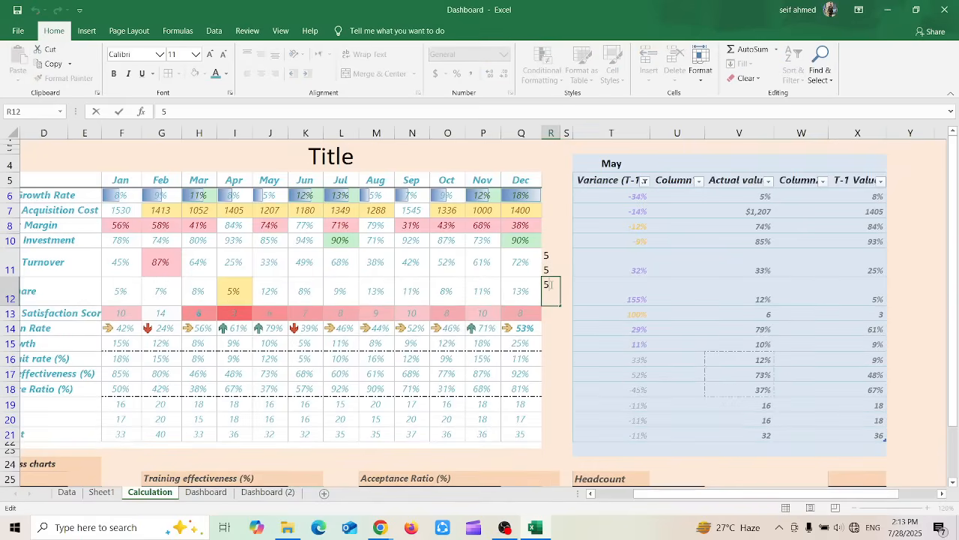
{"action": "type", "text": "5"}
{"action": "key", "text": "Return"}
{"action": "left_click", "coordinate": [563, 343]}
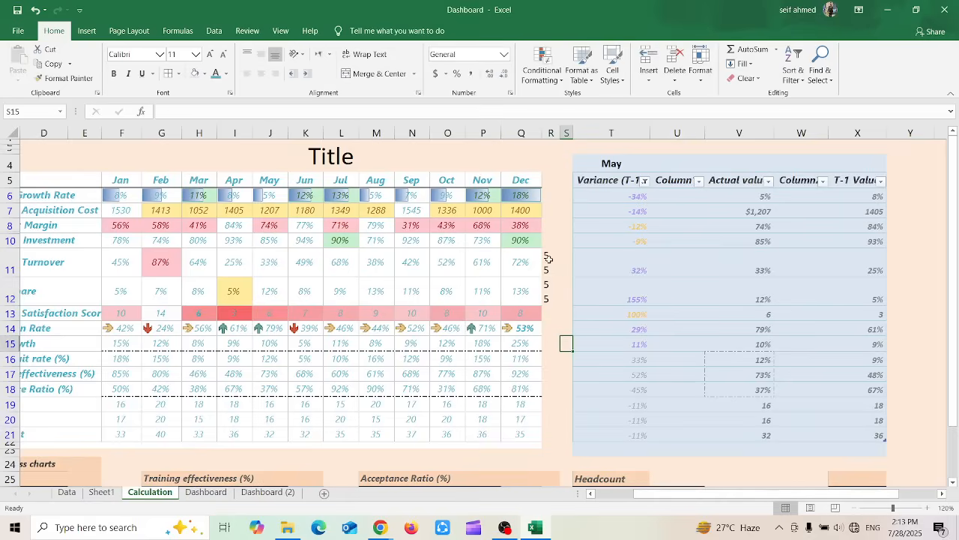
{"action": "double_click", "coordinate": [547, 294]}
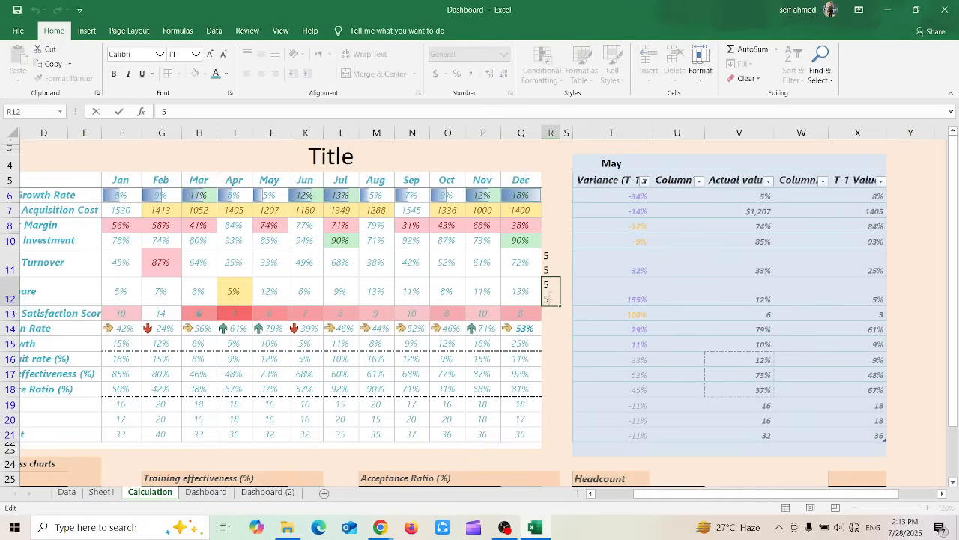
{"action": "left_click", "coordinate": [557, 330]}
{"action": "left_click", "coordinate": [556, 256]}
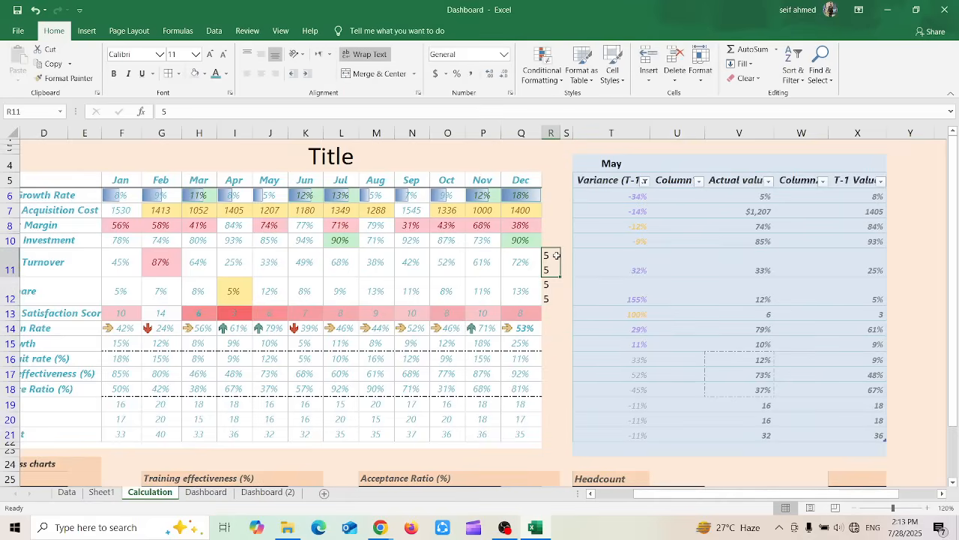
{"action": "left_click", "coordinate": [698, 82]}
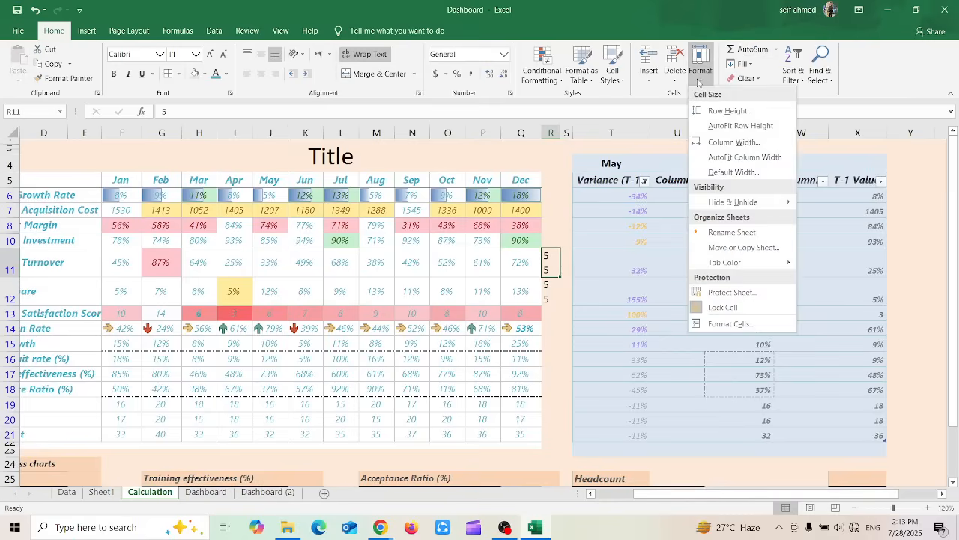
{"action": "left_click", "coordinate": [549, 230]}
{"action": "left_click", "coordinate": [549, 230]}
{"action": "double_click", "coordinate": [554, 237]}
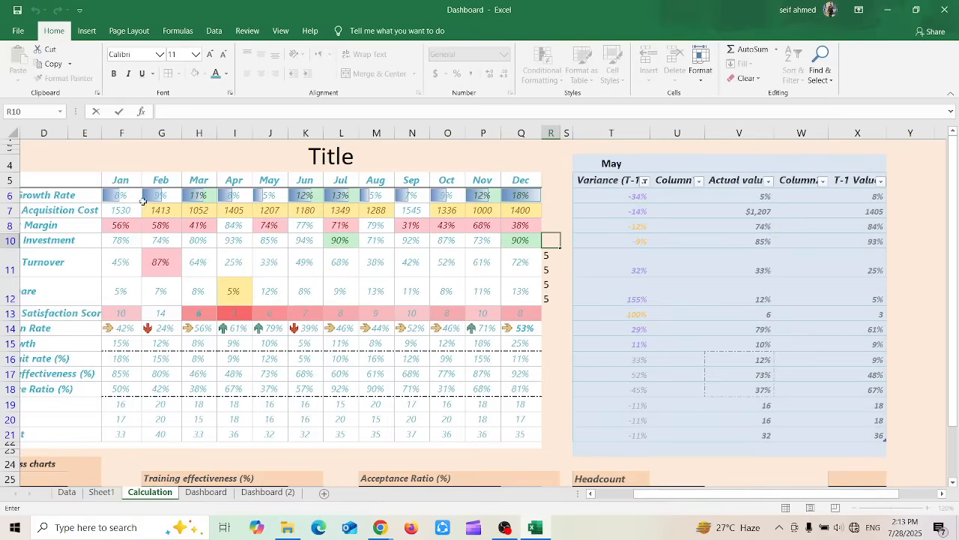
{"action": "key", "text": "Escape"}
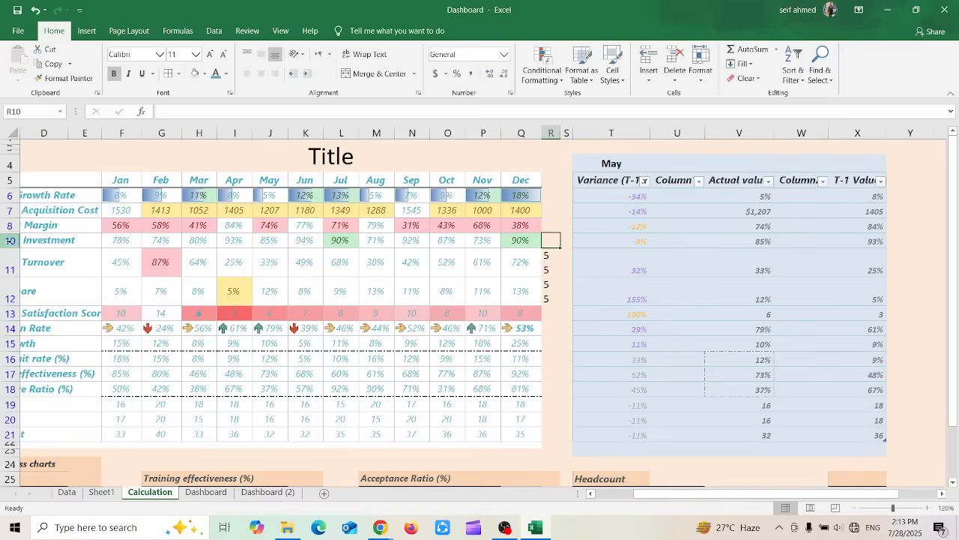
Enlarge row 10 with a 5 entered in cell R10, and fit its height using AutoFit Row Height
{"action": "left_click_drag", "start_coordinate": [12, 243], "coordinate": [15, 262]}
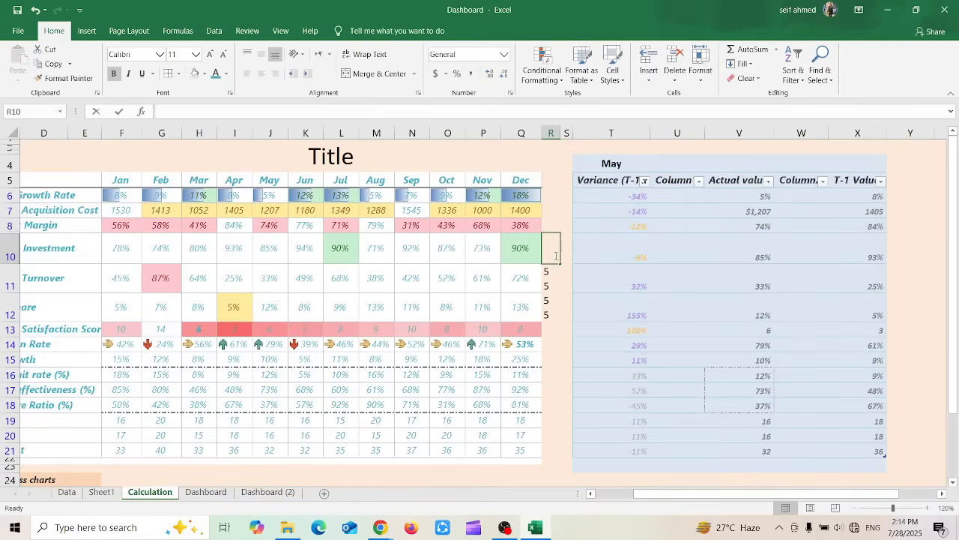
{"action": "double_click", "coordinate": [556, 257]}
{"action": "key", "text": "Escape"}
{"action": "left_click", "coordinate": [709, 70]}
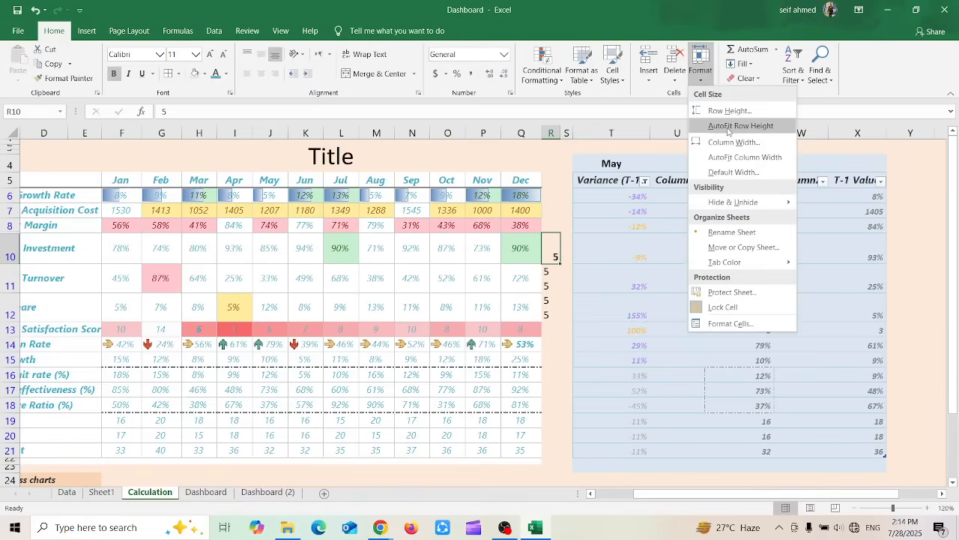
{"action": "left_click", "coordinate": [728, 126]}
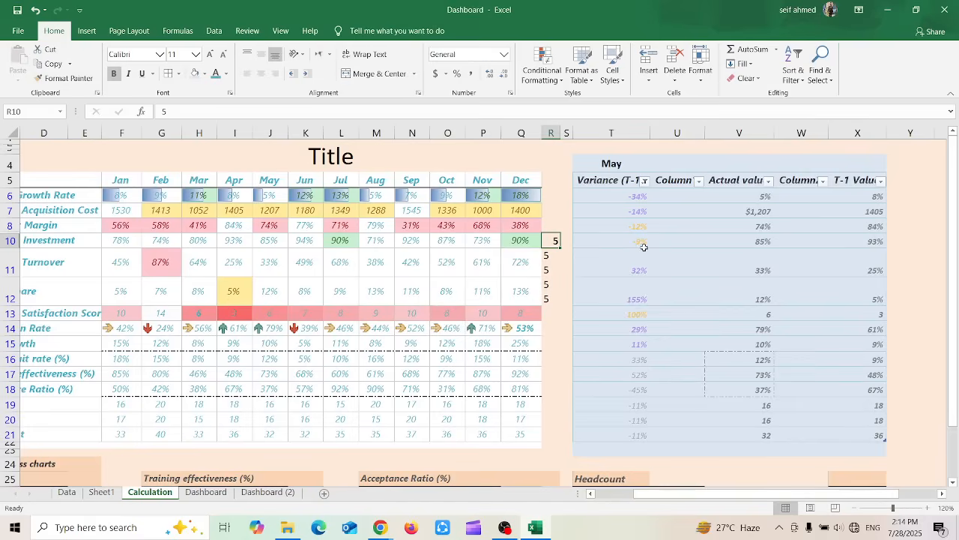
Undo the test entries in cells R10 to R12 together with their row height changes
{"action": "key", "text": "ctrl+z"}
{"action": "key", "text": "ctrl+z"}
{"action": "key", "text": "ctrl+z"}
{"action": "key", "text": "ctrl+z"}
{"action": "key", "text": "ctrl+z"}
{"action": "key", "text": "ctrl+z"}
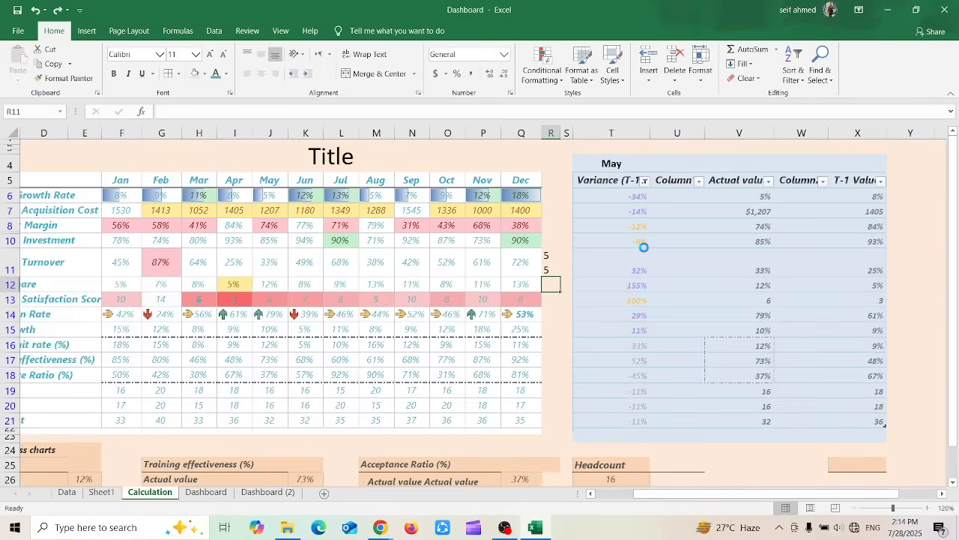
{"action": "key", "text": "ctrl+z"}
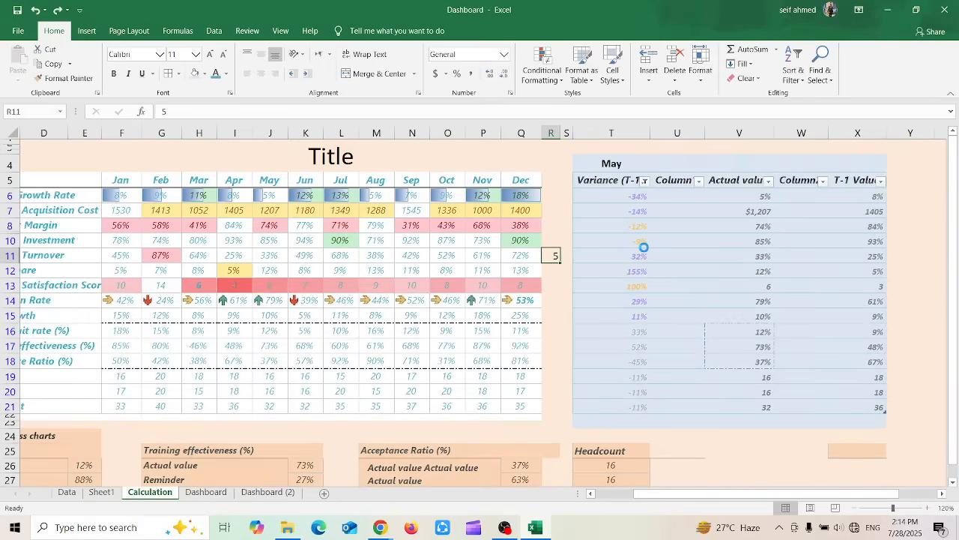
{"action": "key", "text": "ctrl+z"}
Check the Column Width setting for the column of cell R11 and close it
{"action": "left_click", "coordinate": [698, 71]}
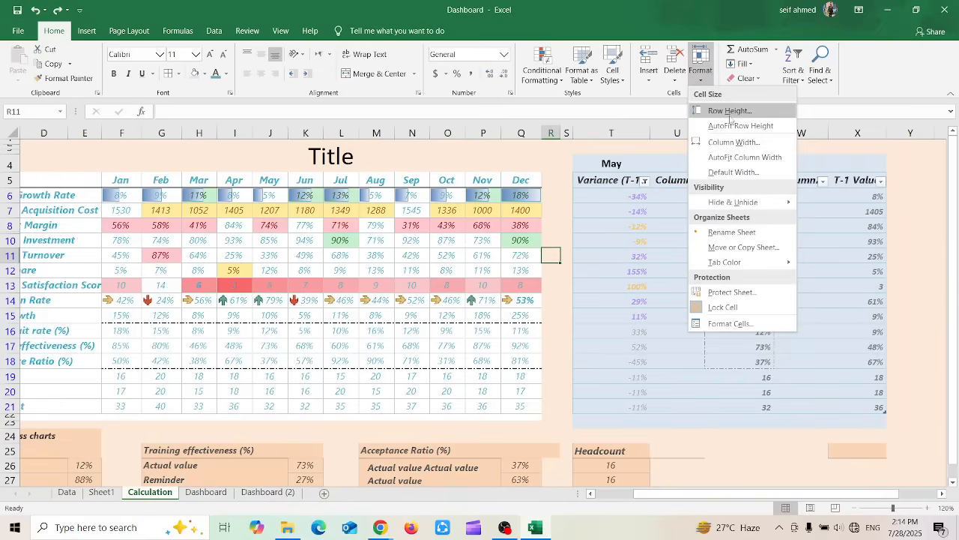
{"action": "left_click", "coordinate": [733, 143]}
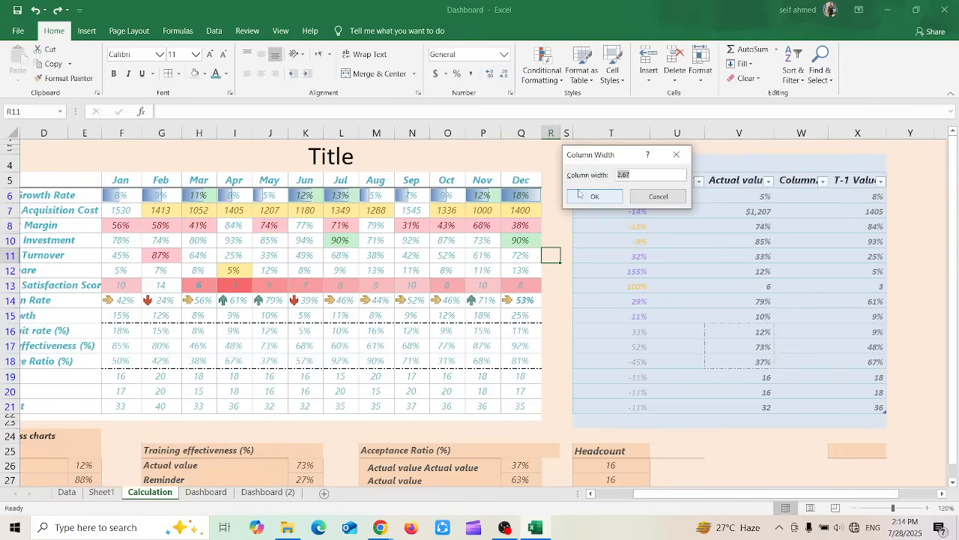
{"action": "left_click", "coordinate": [579, 194]}
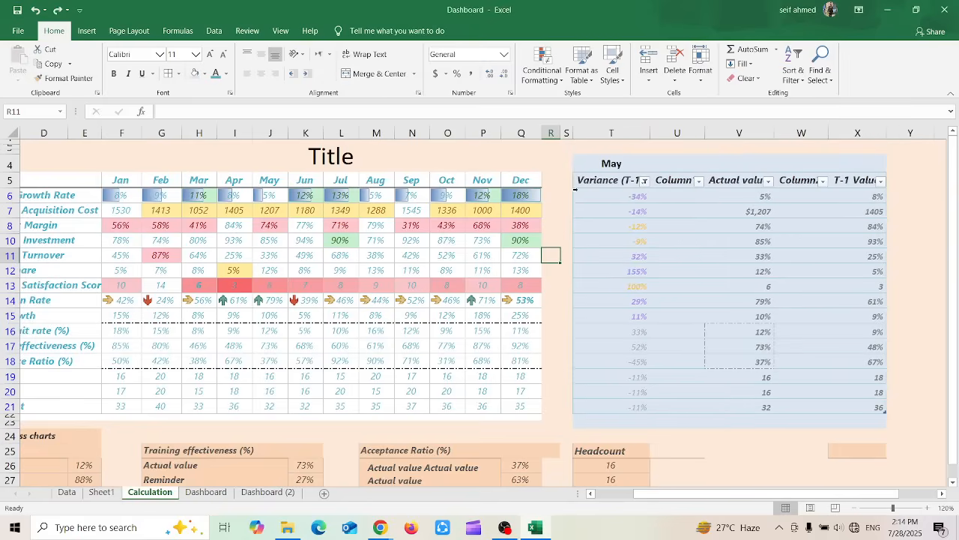
Check the Default Width setting without changing it, and look at Sheet1 before returning to the Calculation sheet
{"action": "left_click", "coordinate": [699, 75]}
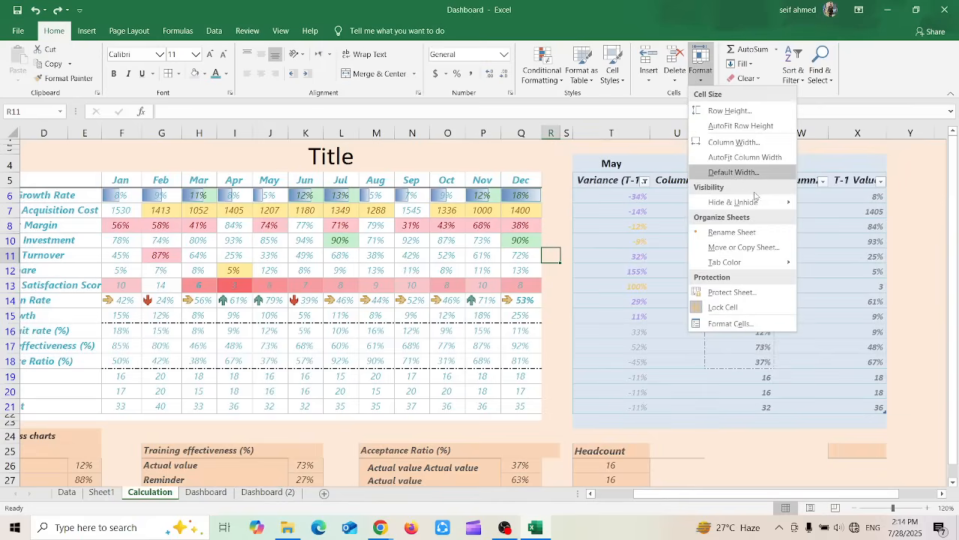
{"action": "left_click", "coordinate": [729, 174]}
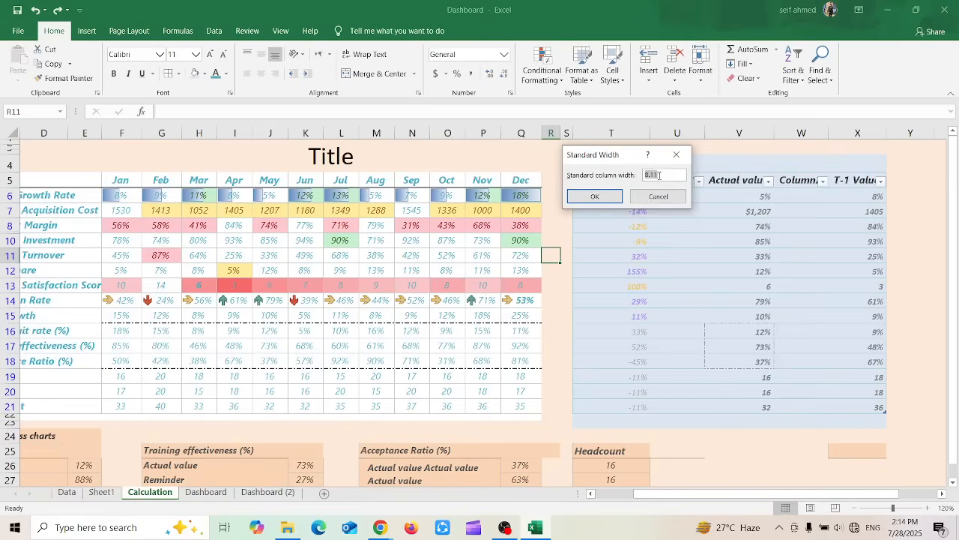
{"action": "left_click_drag", "start_coordinate": [660, 174], "coordinate": [639, 175]}
{"action": "left_click", "coordinate": [658, 196]}
{"action": "left_click", "coordinate": [102, 493]}
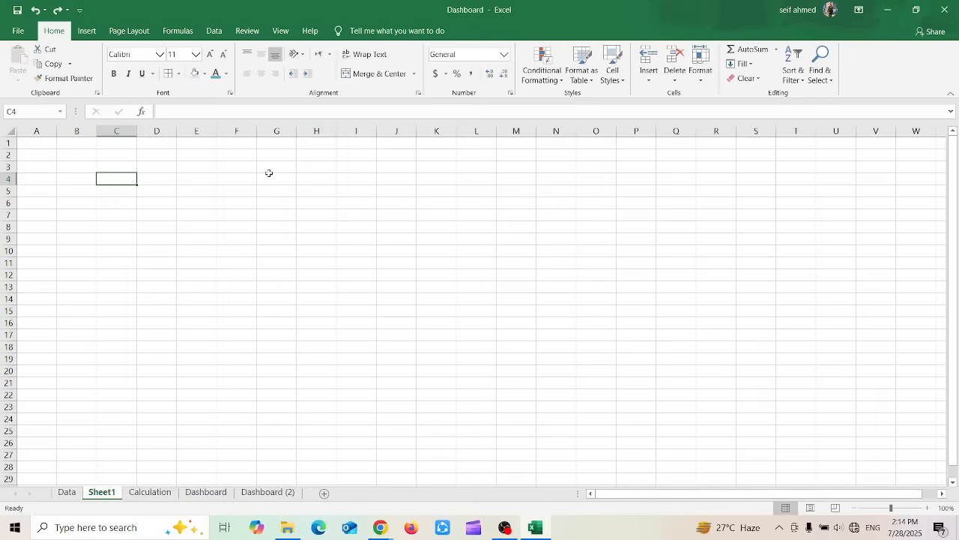
{"action": "left_click", "coordinate": [150, 493]}
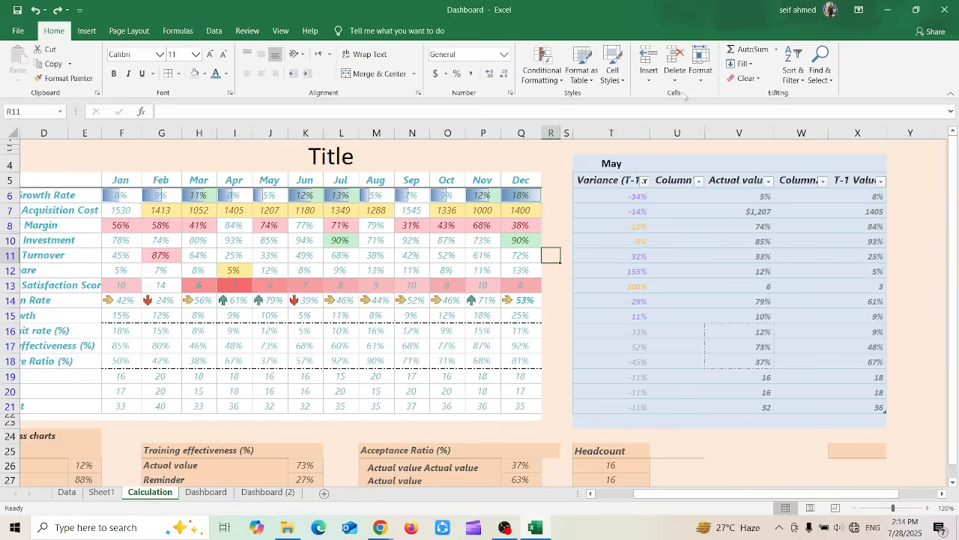
Hide row 11, the Inventory Turnover row, on the Calculation sheet
{"action": "left_click", "coordinate": [702, 81]}
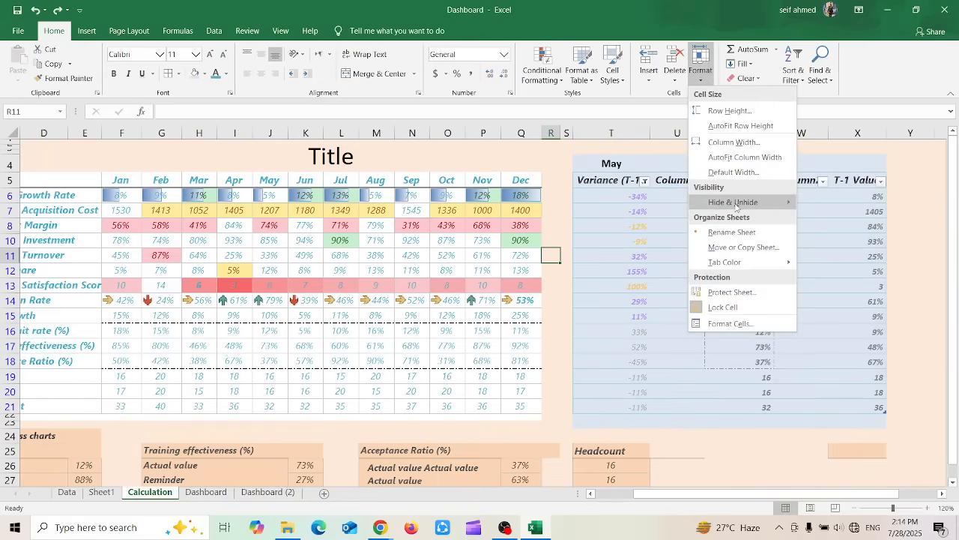
{"action": "mouse_move", "coordinate": [736, 207]}
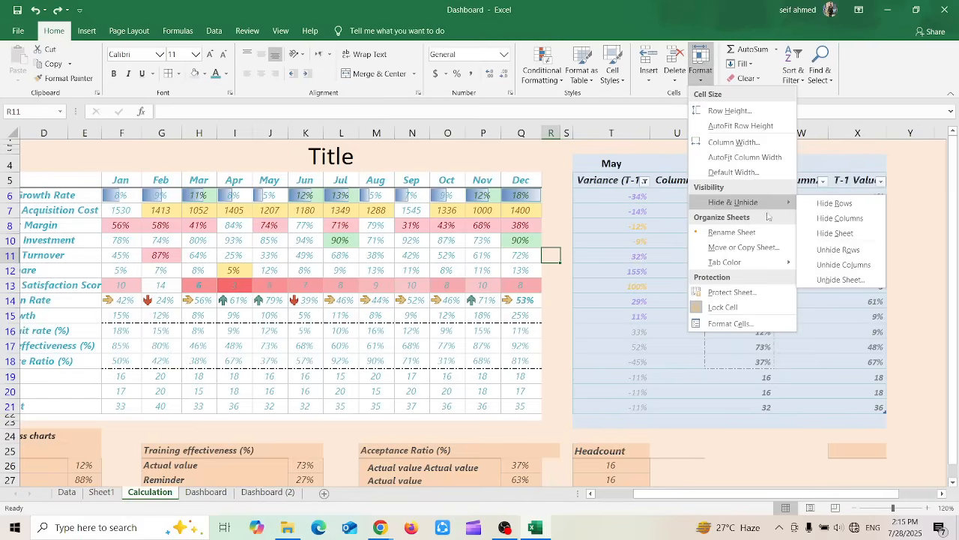
{"action": "left_click", "coordinate": [834, 203]}
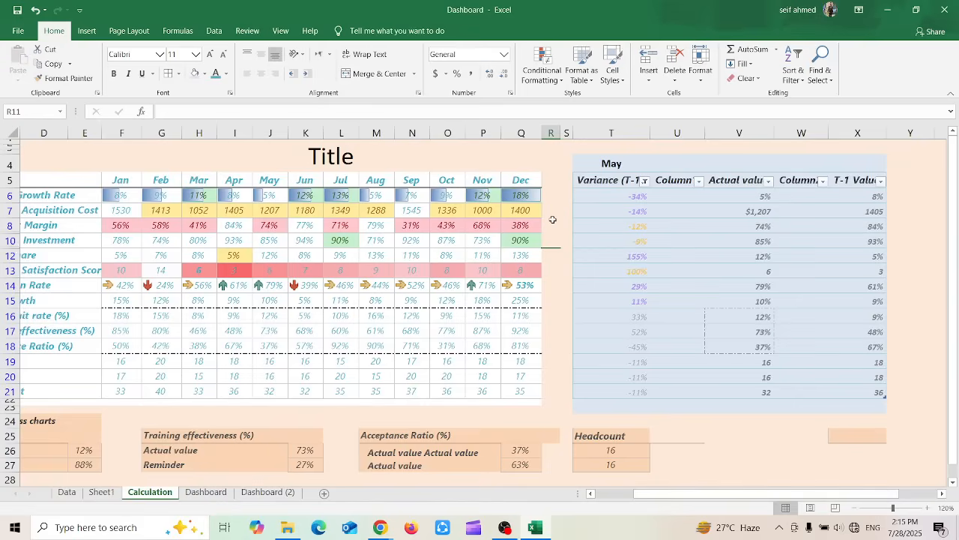
Unhide the hidden row between rows 10 and 12 on the Calculation sheet
{"action": "left_click_drag", "start_coordinate": [552, 218], "coordinate": [552, 259]}
{"action": "left_click", "coordinate": [710, 73]}
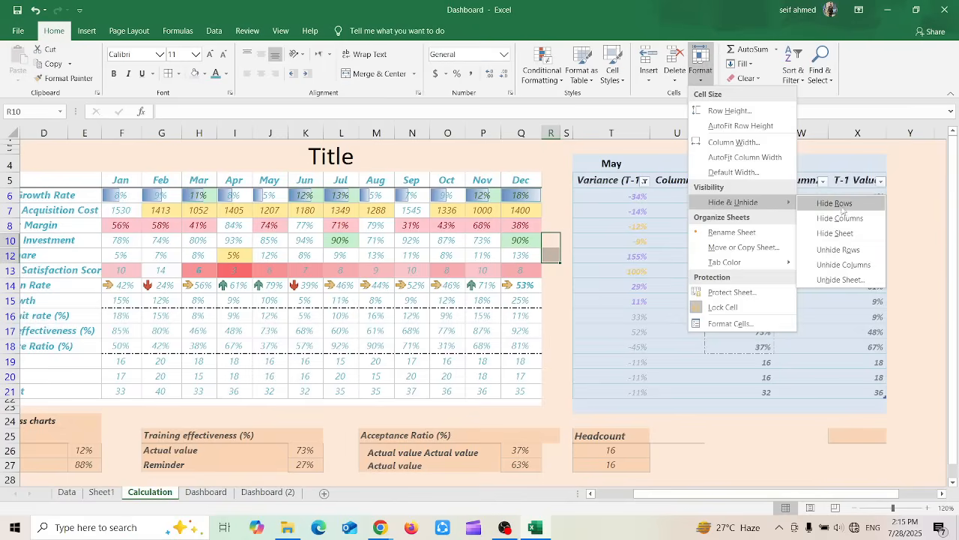
{"action": "left_click", "coordinate": [838, 250]}
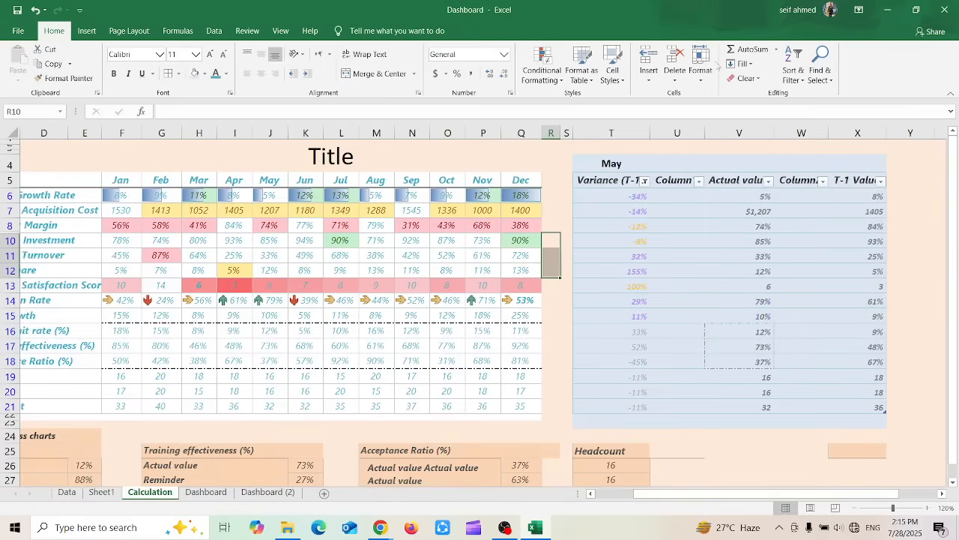
{"action": "left_click", "coordinate": [706, 69]}
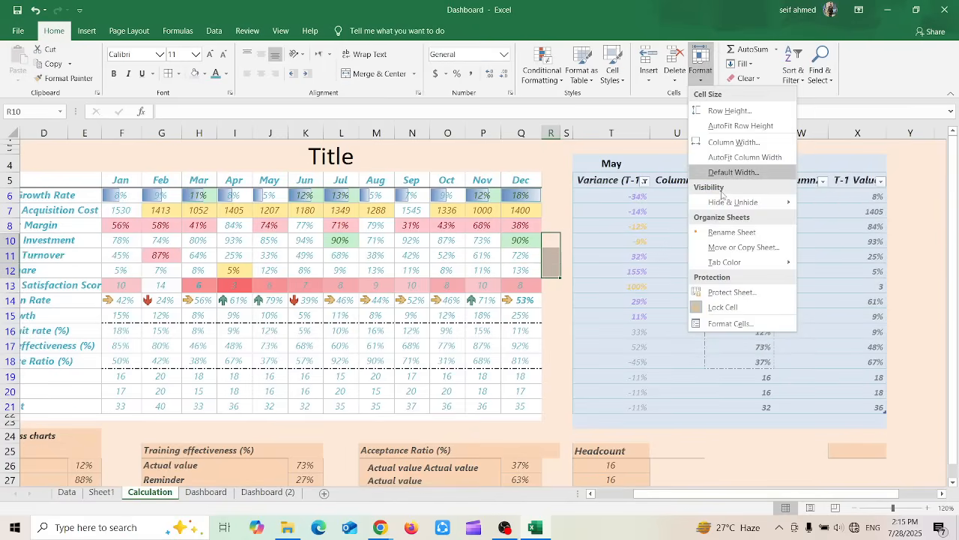
{"action": "mouse_move", "coordinate": [731, 202]}
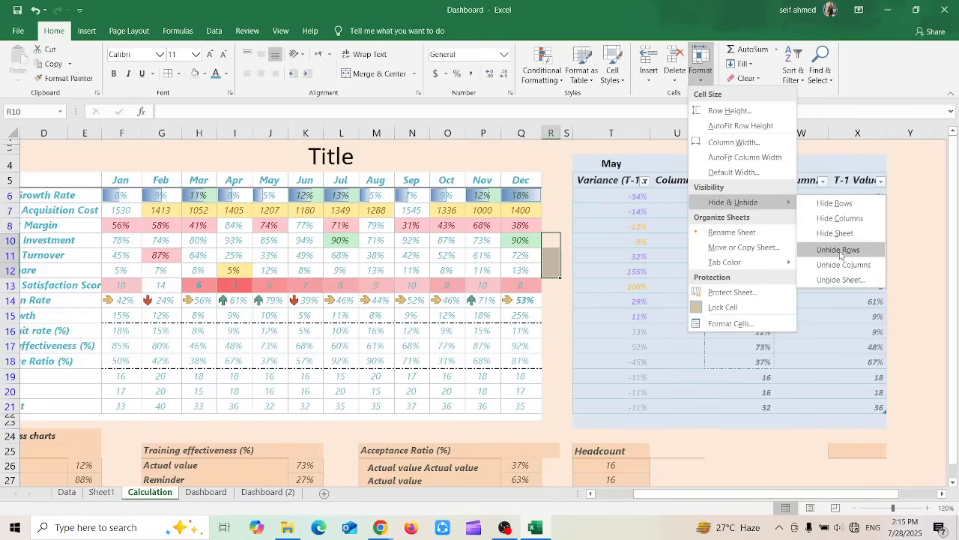
{"action": "key", "text": "Escape"}
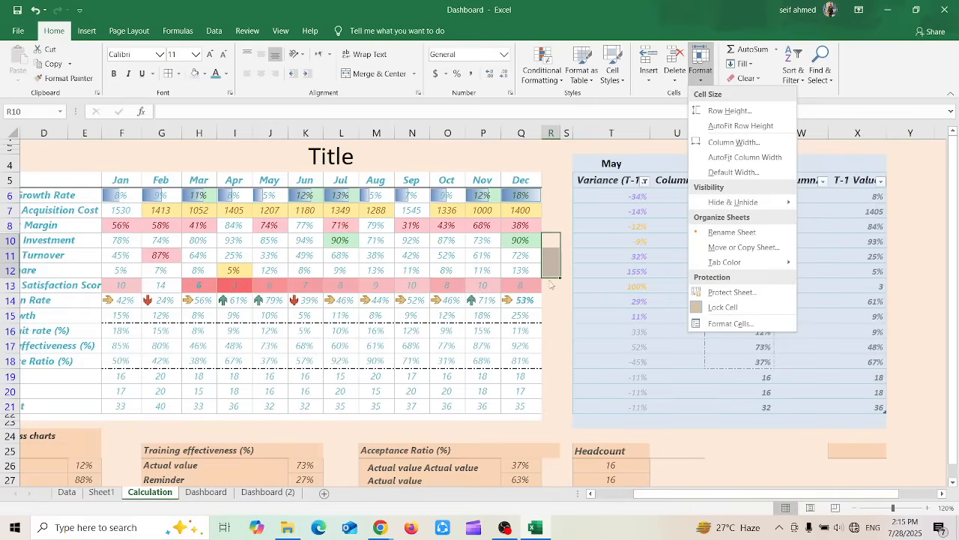
{"action": "key", "text": "Escape"}
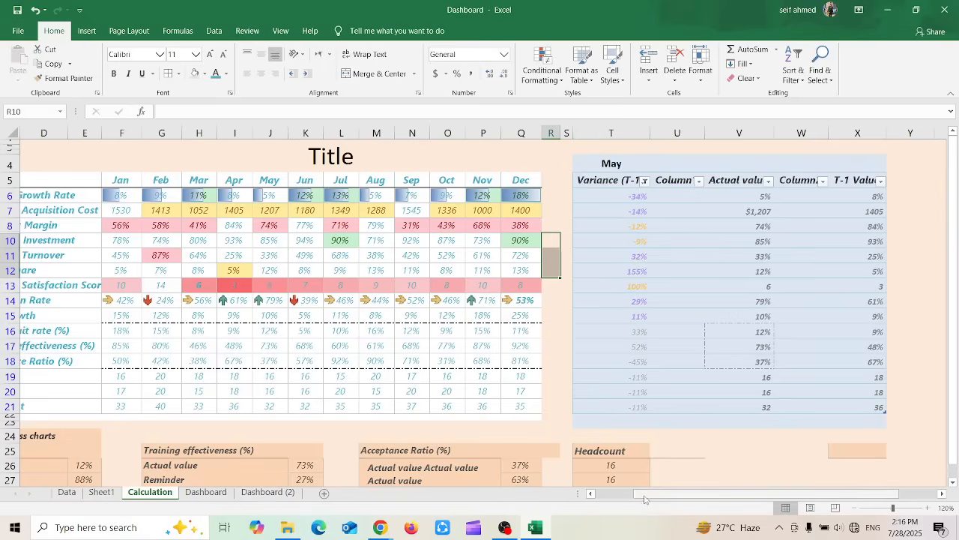
Select the Male values from Jan to Dec in row 19 and open the list of AutoSum functions
{"action": "left_click_drag", "start_coordinate": [644, 495], "coordinate": [589, 496]}
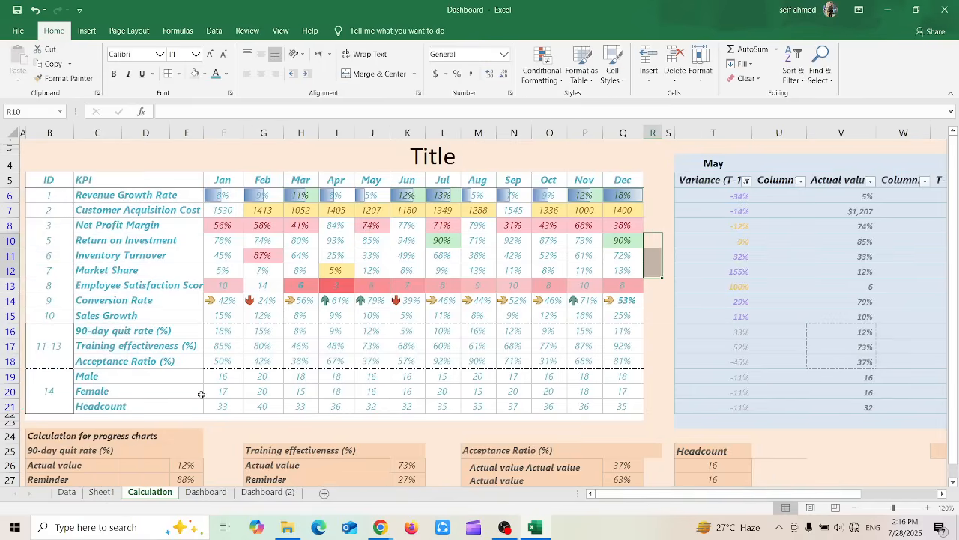
{"action": "left_click_drag", "start_coordinate": [218, 376], "coordinate": [626, 385]}
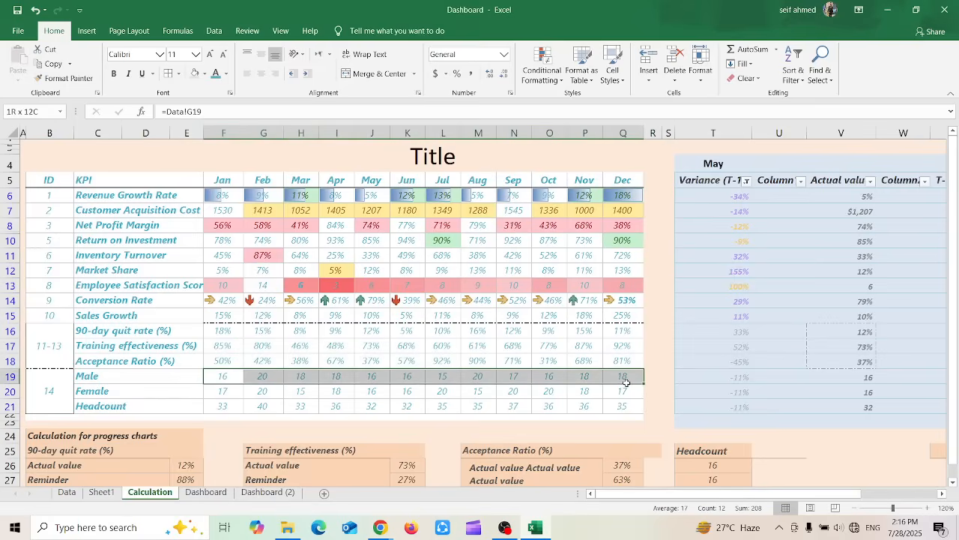
{"action": "left_click", "coordinate": [776, 49]}
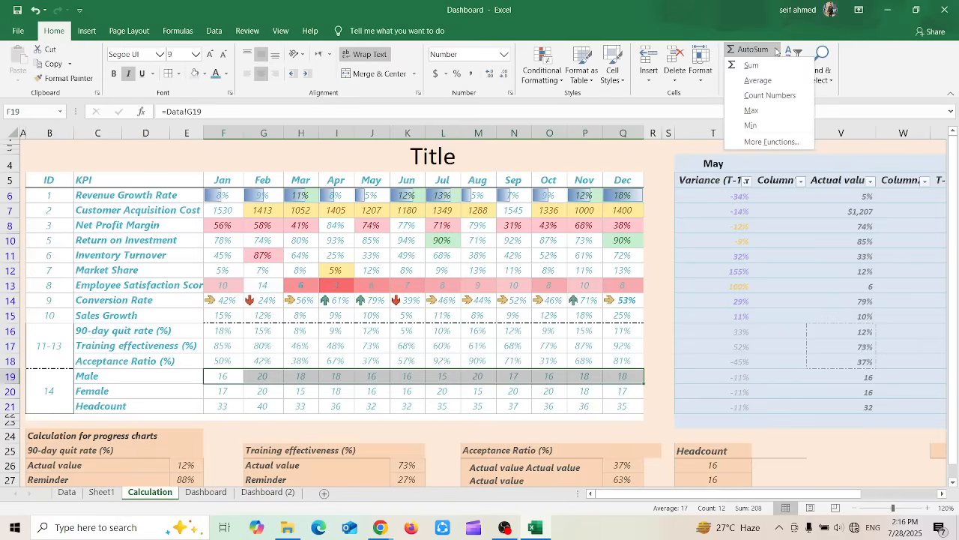
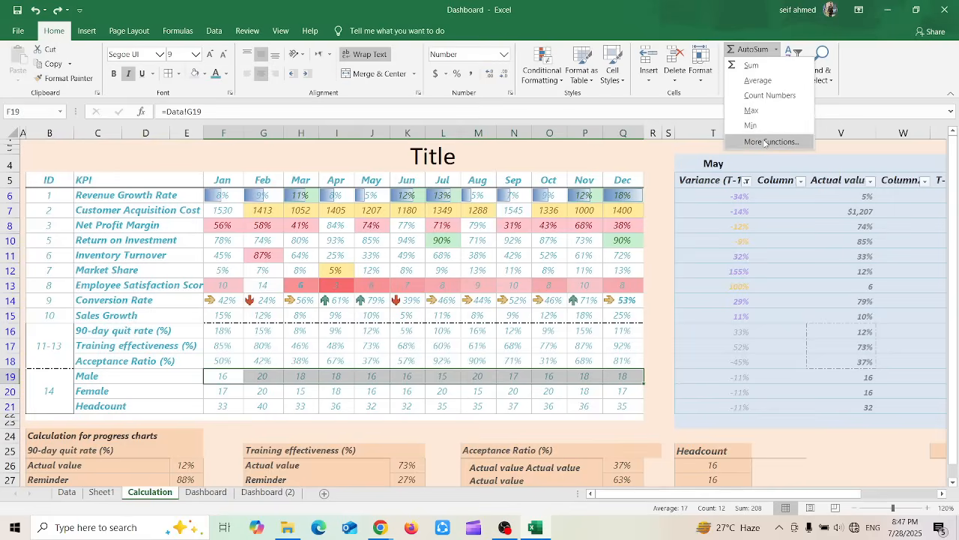
Browse the Financial and Statistical function categories in the Insert Function dialog, then cancel without inserting a function
{"action": "left_click", "coordinate": [763, 141]}
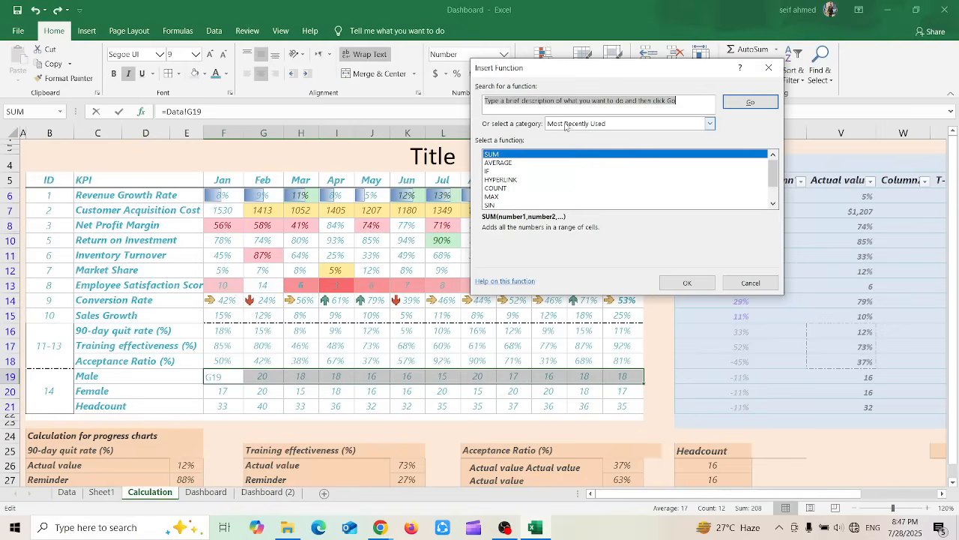
{"action": "left_click", "coordinate": [712, 126]}
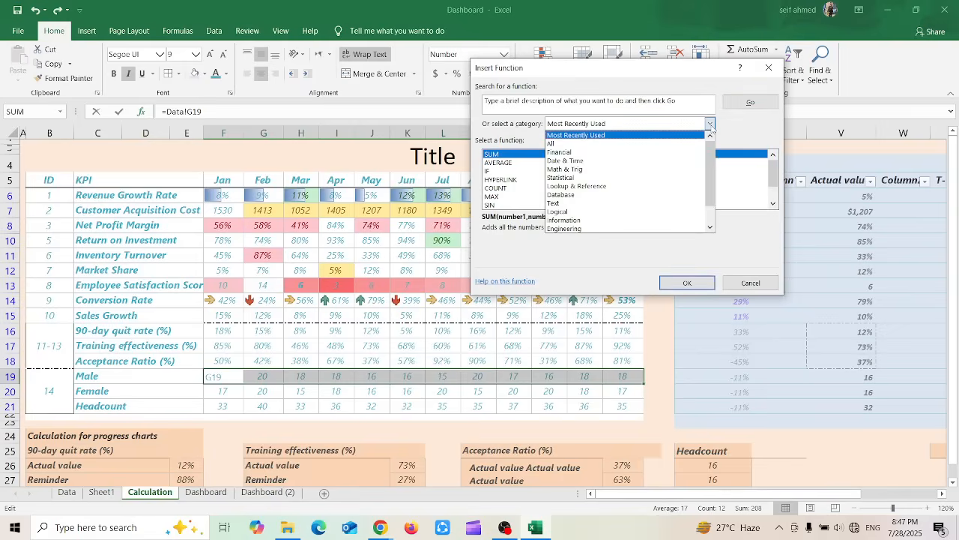
{"action": "left_click", "coordinate": [666, 153]}
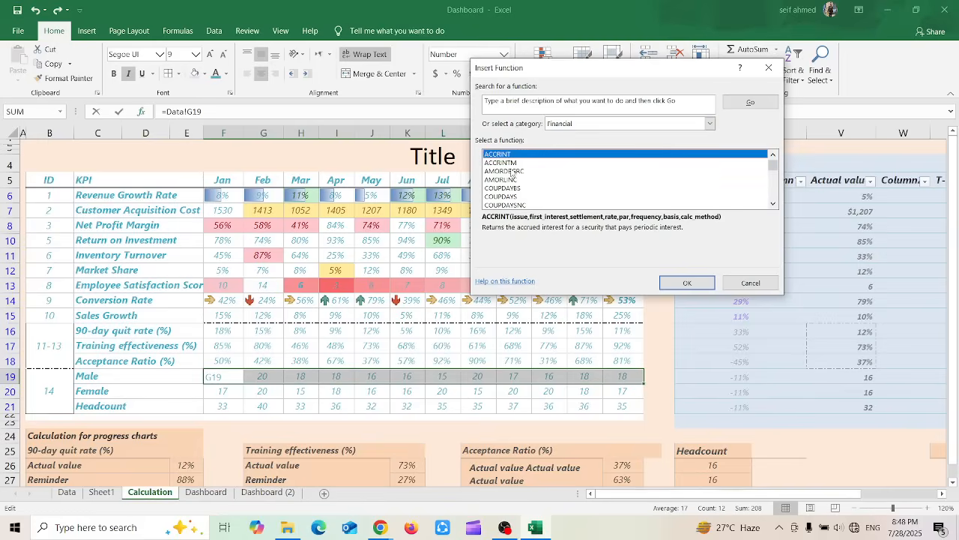
{"action": "double_click", "coordinate": [773, 203]}
{"action": "double_click", "coordinate": [773, 203]}
{"action": "left_click", "coordinate": [774, 203]}
{"action": "double_click", "coordinate": [773, 203]}
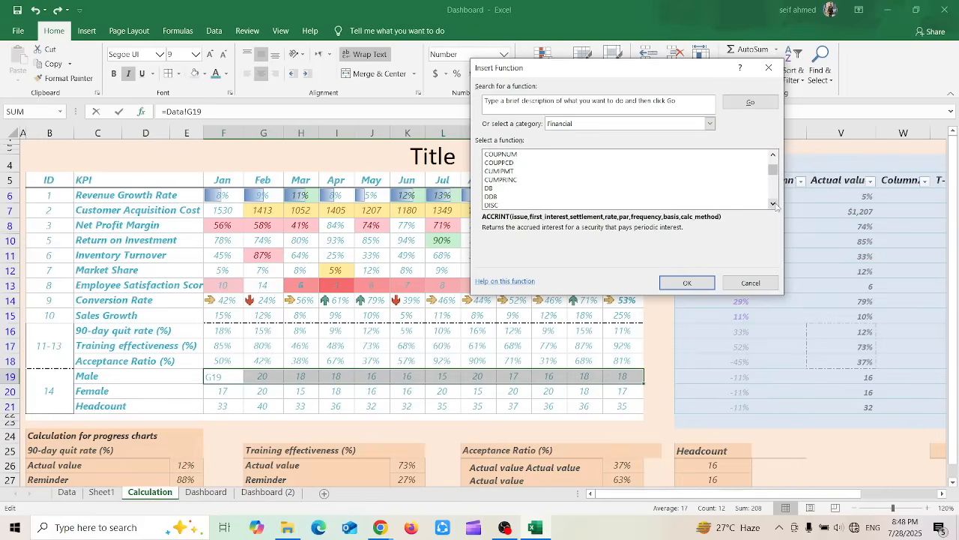
{"action": "left_click", "coordinate": [709, 124]}
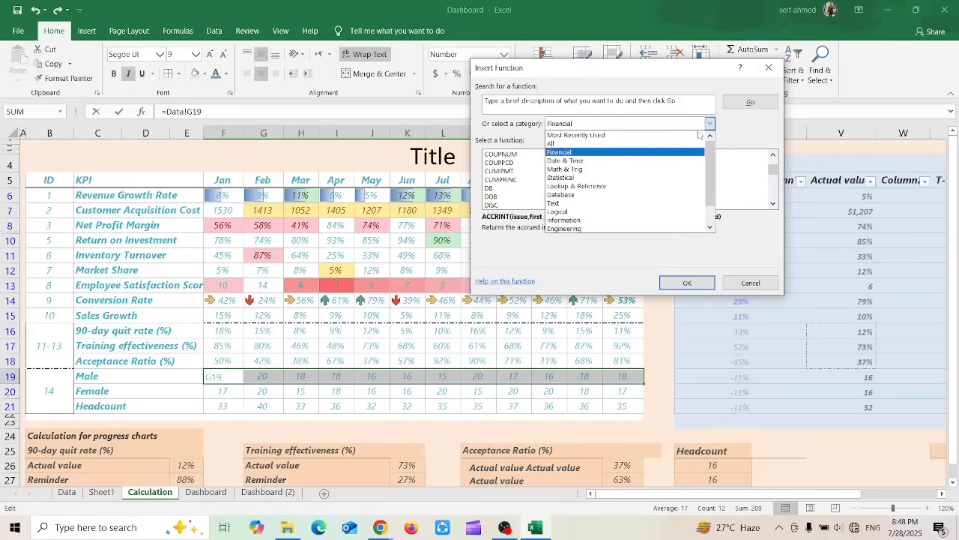
{"action": "left_click", "coordinate": [595, 177]}
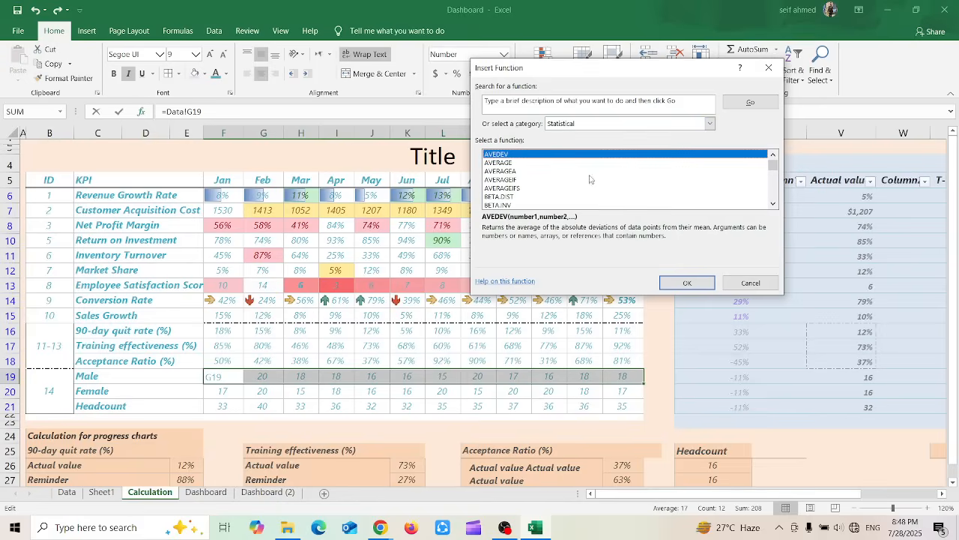
{"action": "left_click", "coordinate": [711, 124]}
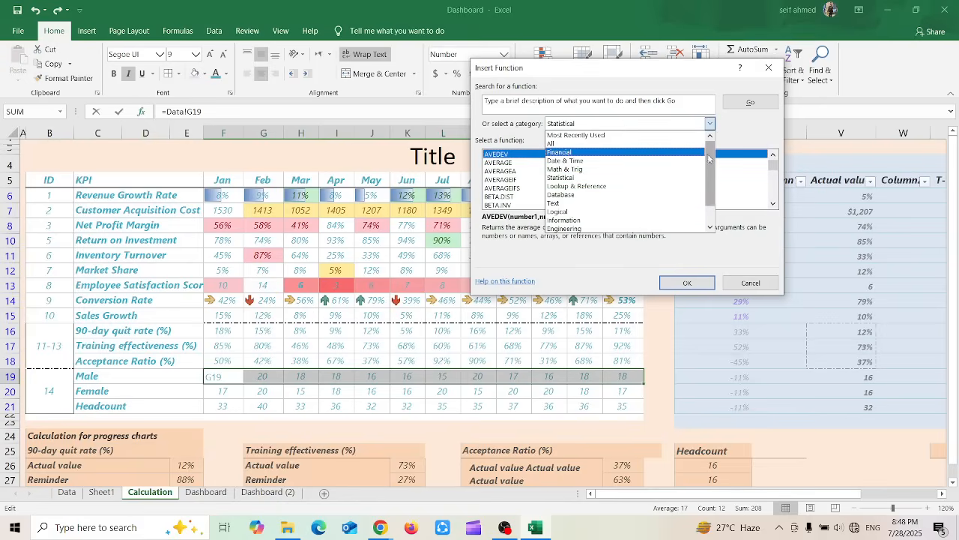
{"action": "mouse_move", "coordinate": [711, 158]}
{"action": "left_mouse_down"}
{"action": "mouse_move", "coordinate": [710, 178]}
{"action": "mouse_move", "coordinate": [712, 152]}
{"action": "left_mouse_up"}
{"action": "left_click", "coordinate": [748, 282]}
{"action": "left_click", "coordinate": [748, 282]}
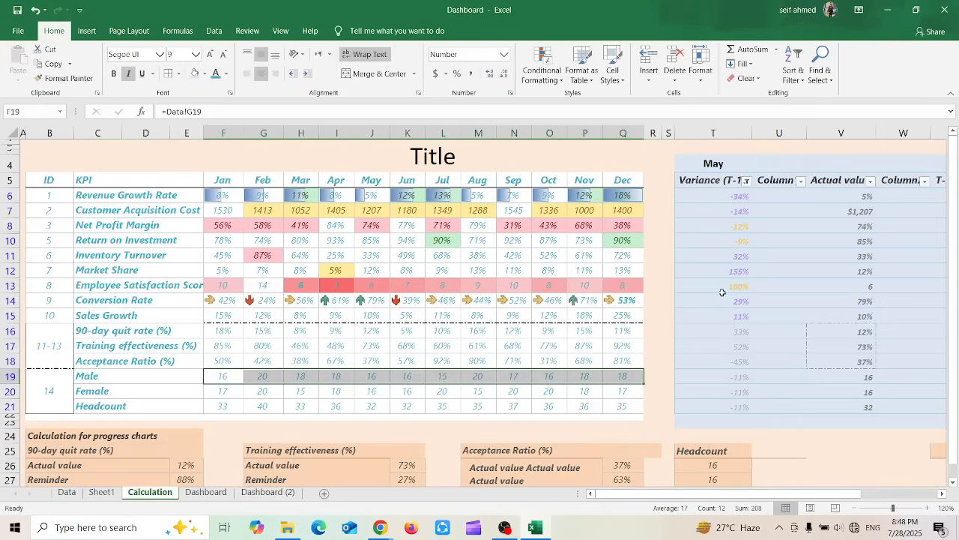
Total the selected Male values from Jan to Dec into R19 with AutoSum, and autofit column R
{"action": "left_click", "coordinate": [755, 49]}
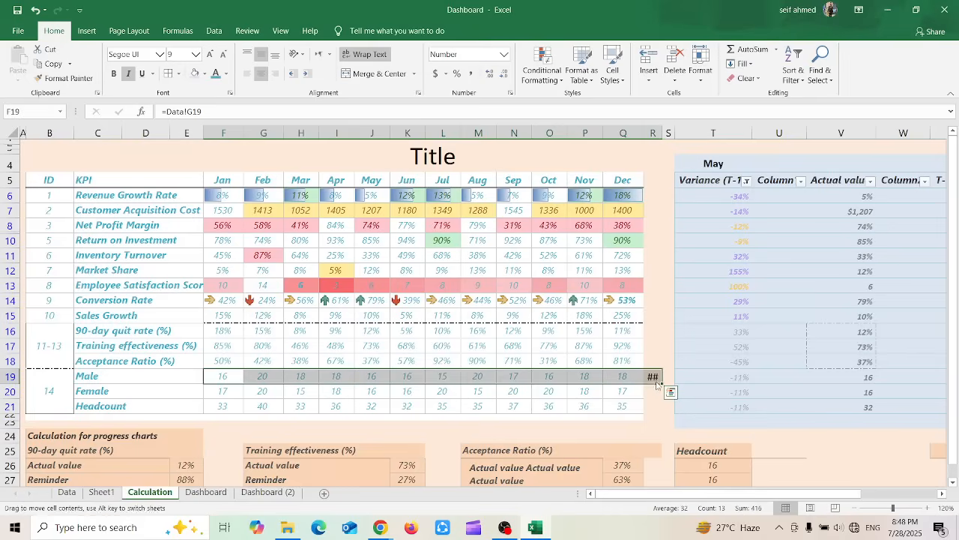
{"action": "left_click", "coordinate": [626, 360]}
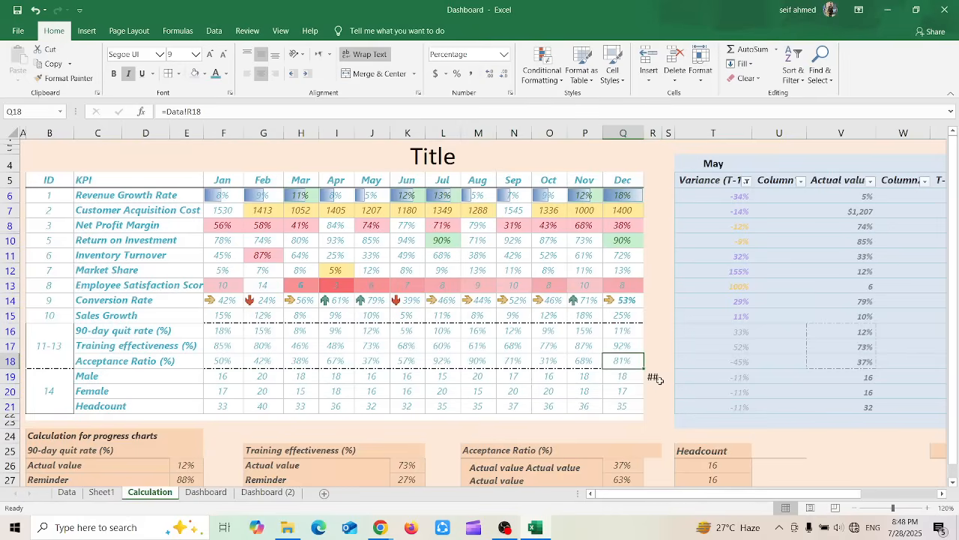
{"action": "left_click", "coordinate": [651, 132]}
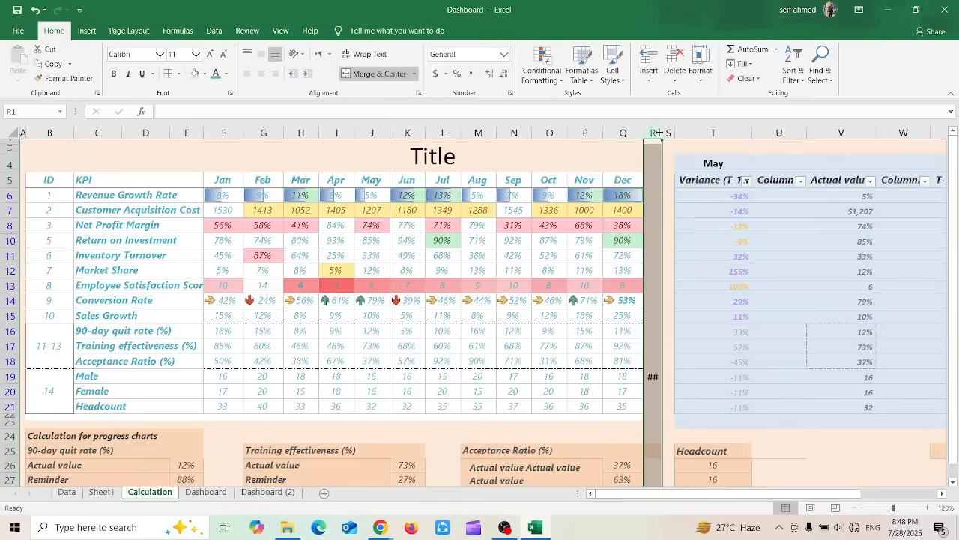
{"action": "double_click", "coordinate": [658, 133]}
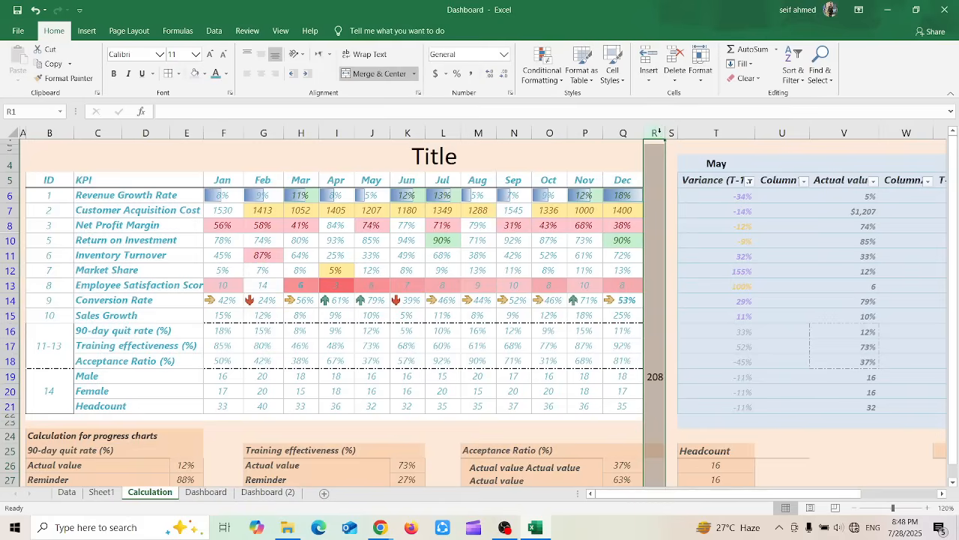
{"action": "left_click", "coordinate": [657, 361]}
{"action": "left_click", "coordinate": [656, 375]}
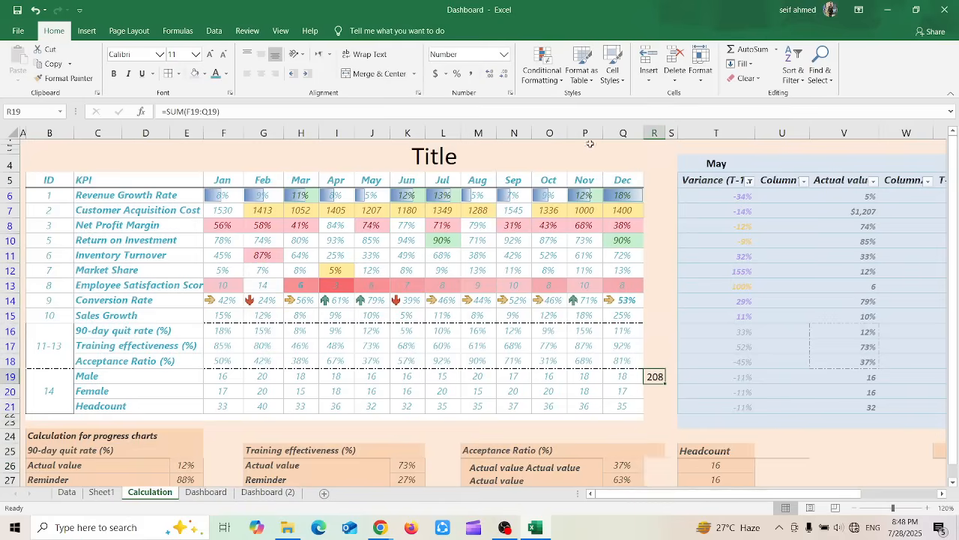
{"action": "left_click", "coordinate": [756, 66]}
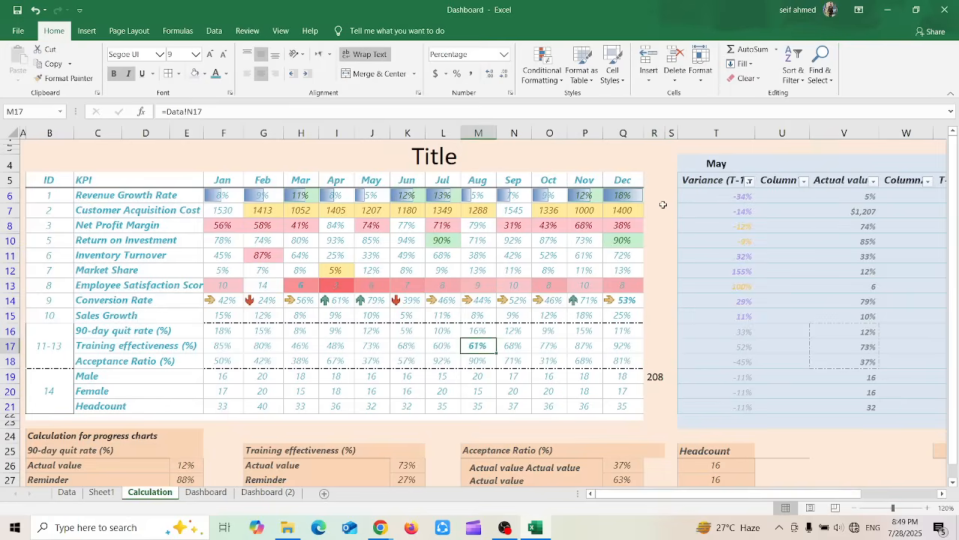
Enter 1, 2, 3 and 4 down column R in cells R6, R7, R8 and R10
{"action": "left_click", "coordinate": [662, 194]}
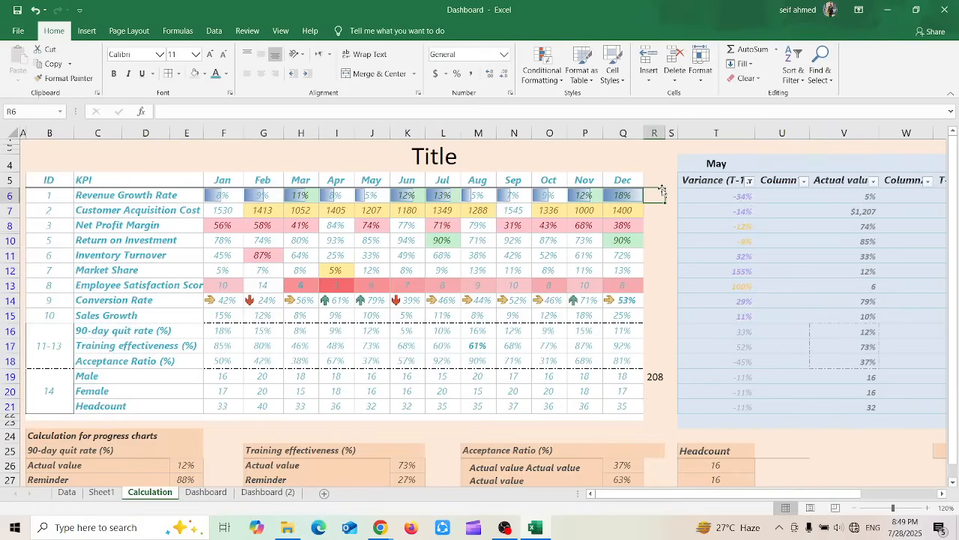
{"action": "type", "text": "1"}
{"action": "key", "text": "Return"}
{"action": "type", "text": "2"}
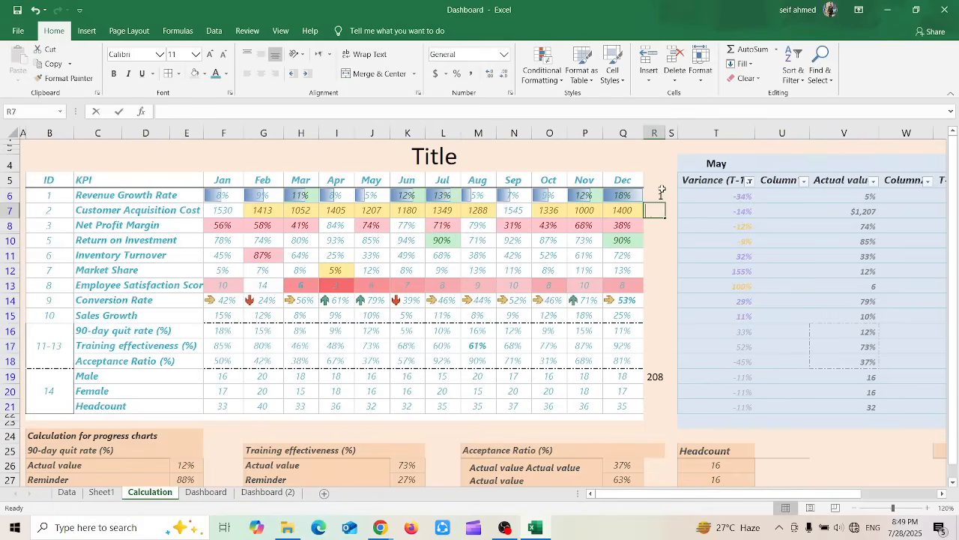
{"action": "key", "text": "Return"}
{"action": "type", "text": "3"}
{"action": "key", "text": "Return"}
{"action": "type", "text": "4"}
{"action": "key", "text": "Return"}
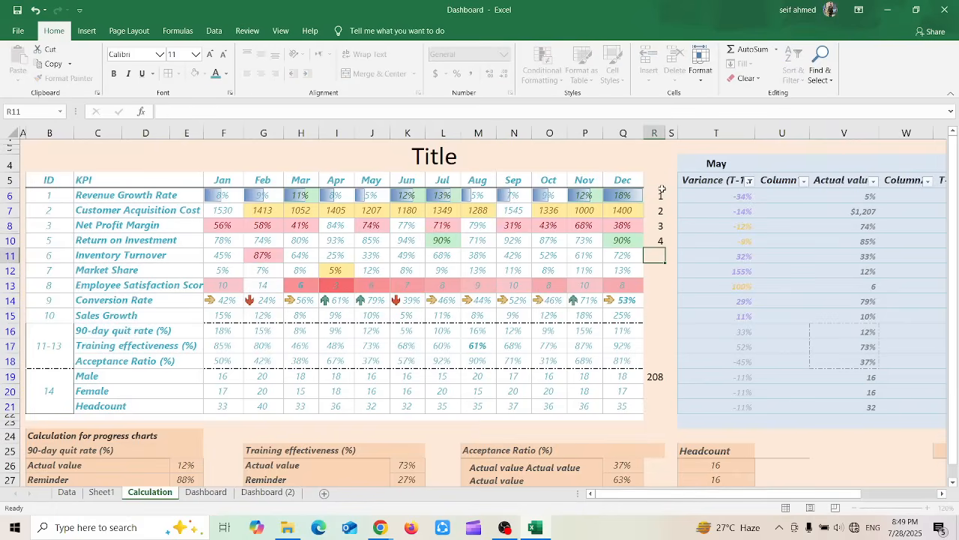
Fill R6:R10 from the Dec column with Fill Right, and autofit column R
{"action": "key", "text": "shift+Up"}
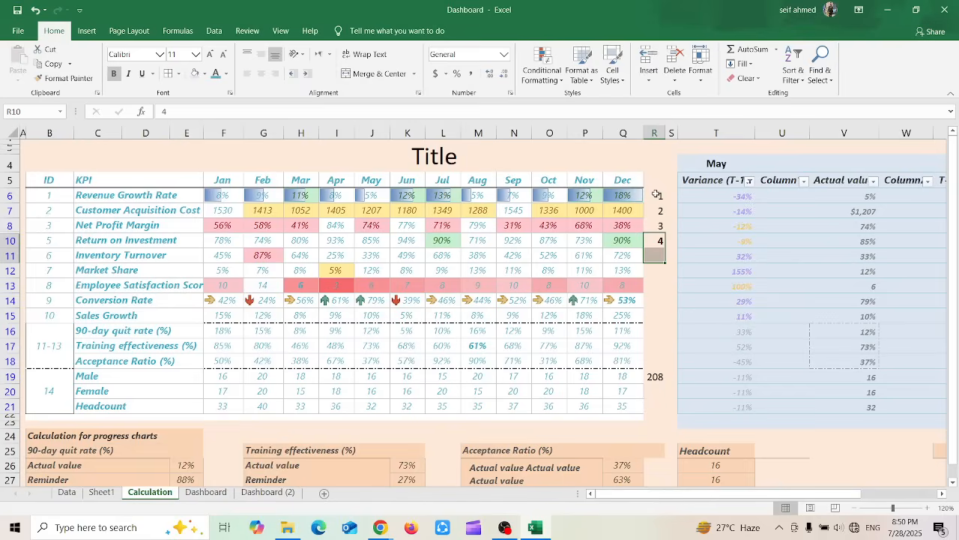
{"action": "left_click_drag", "start_coordinate": [656, 194], "coordinate": [656, 240]}
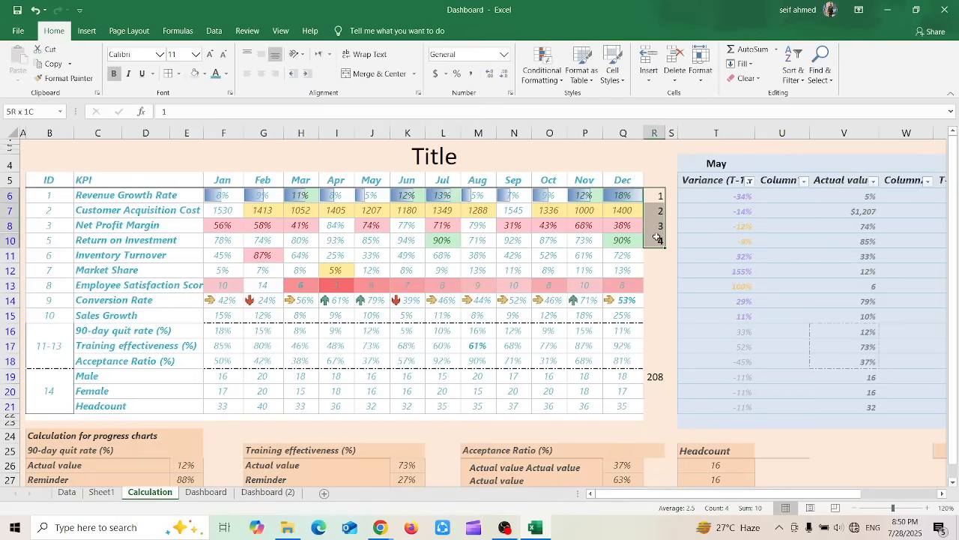
{"action": "left_click", "coordinate": [739, 63]}
{"action": "left_click", "coordinate": [751, 89]}
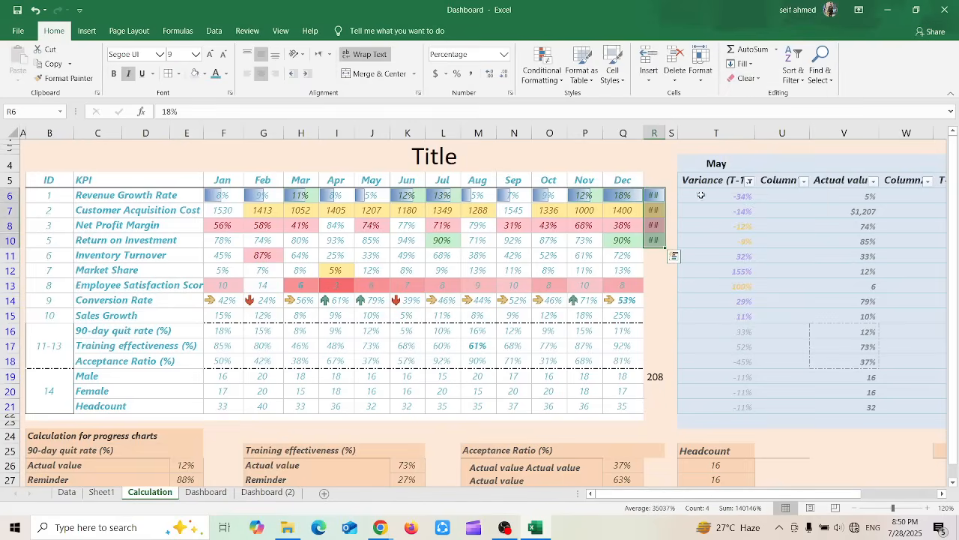
{"action": "double_click", "coordinate": [664, 135]}
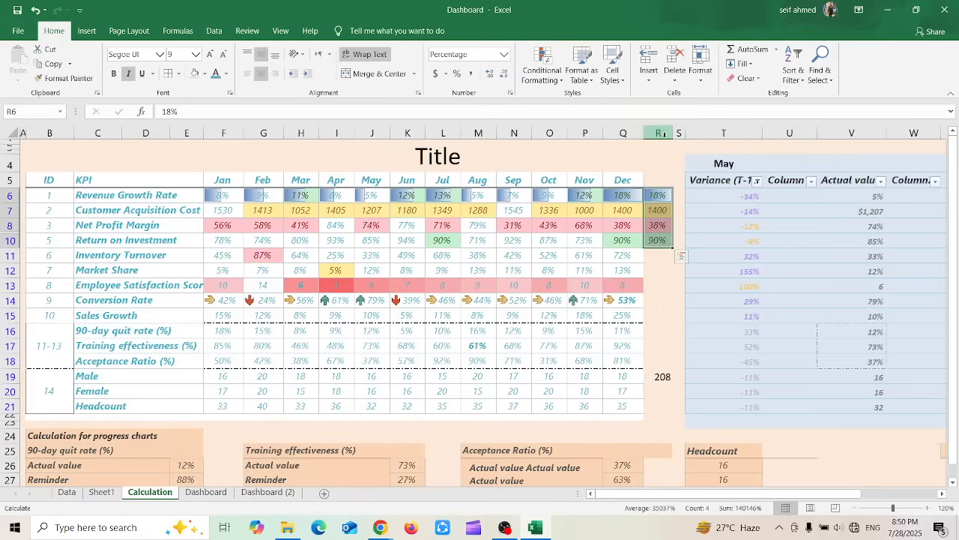
{"action": "left_click", "coordinate": [647, 223]}
{"action": "left_click_drag", "start_coordinate": [656, 197], "coordinate": [629, 197]}
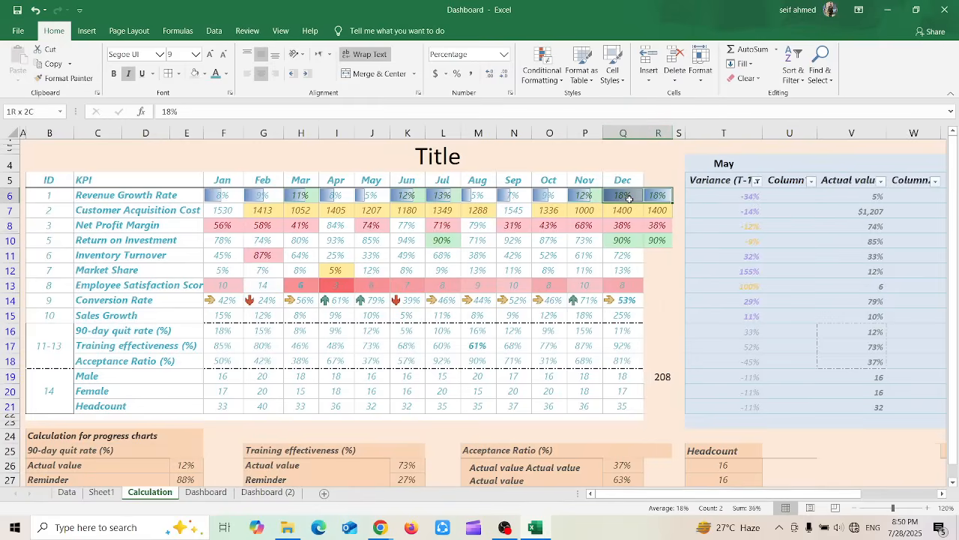
Clear only the formats of cell R7 in the Customer Acquisition Cost row
{"action": "left_click", "coordinate": [647, 209]}
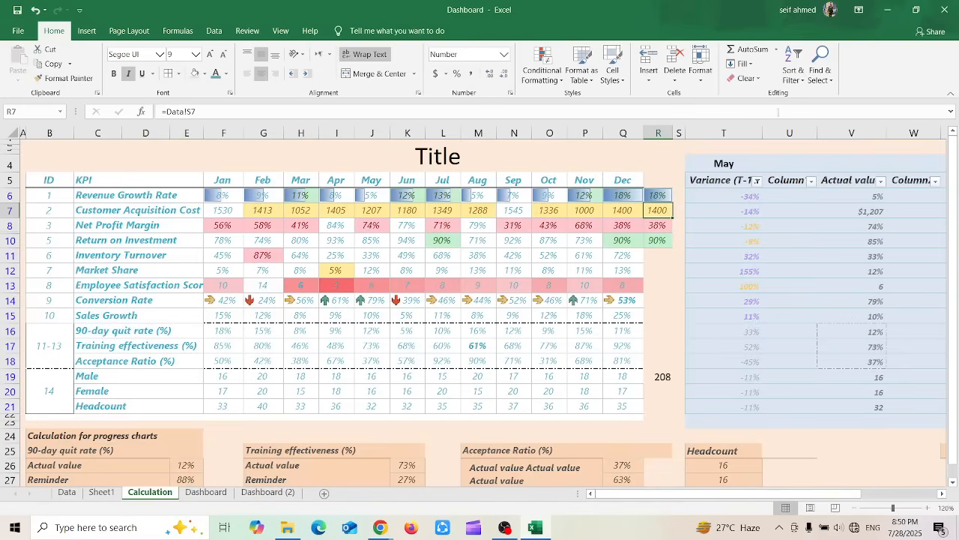
{"action": "left_click", "coordinate": [762, 81]}
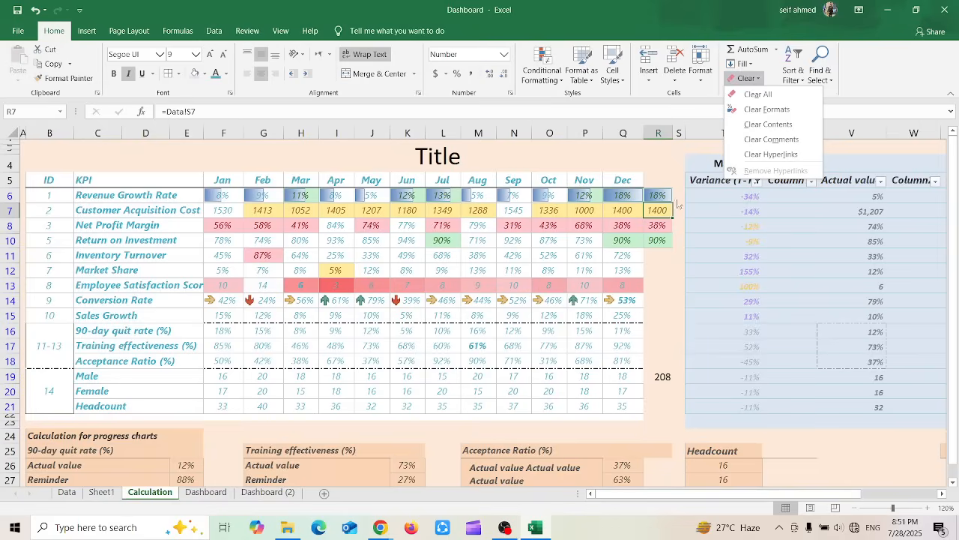
{"action": "left_click", "coordinate": [778, 108]}
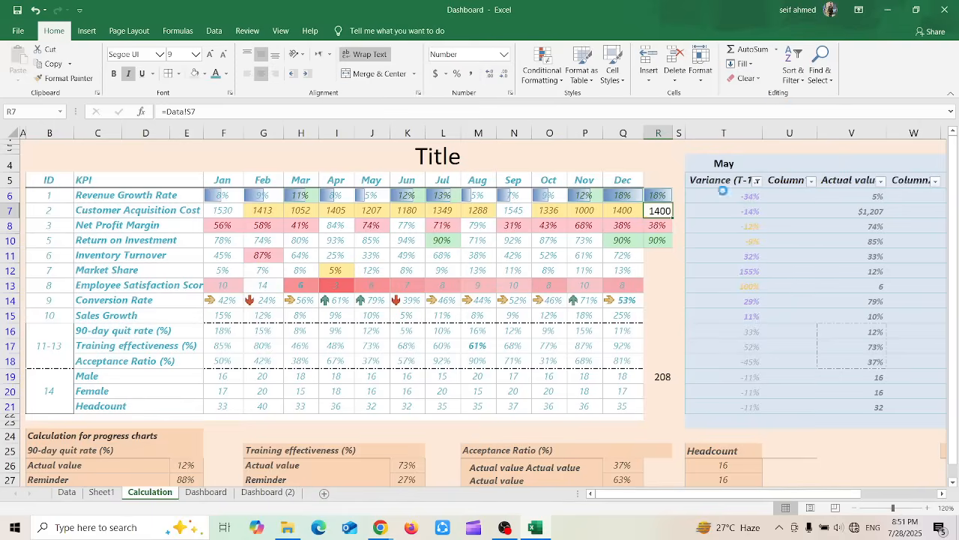
{"action": "left_click", "coordinate": [656, 268]}
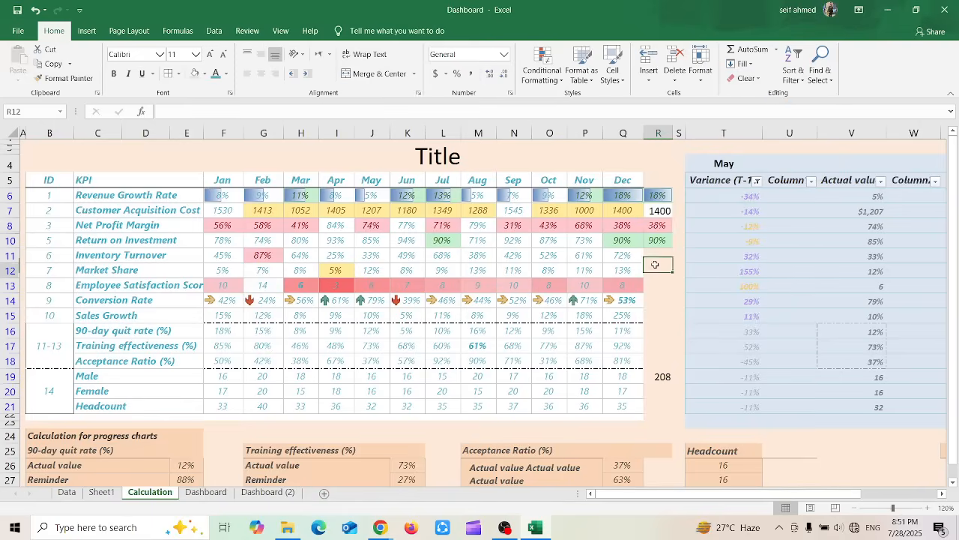
Clear everything, both contents and formats, from cell R6 in the Revenue Growth Rate row
{"action": "left_click", "coordinate": [657, 194]}
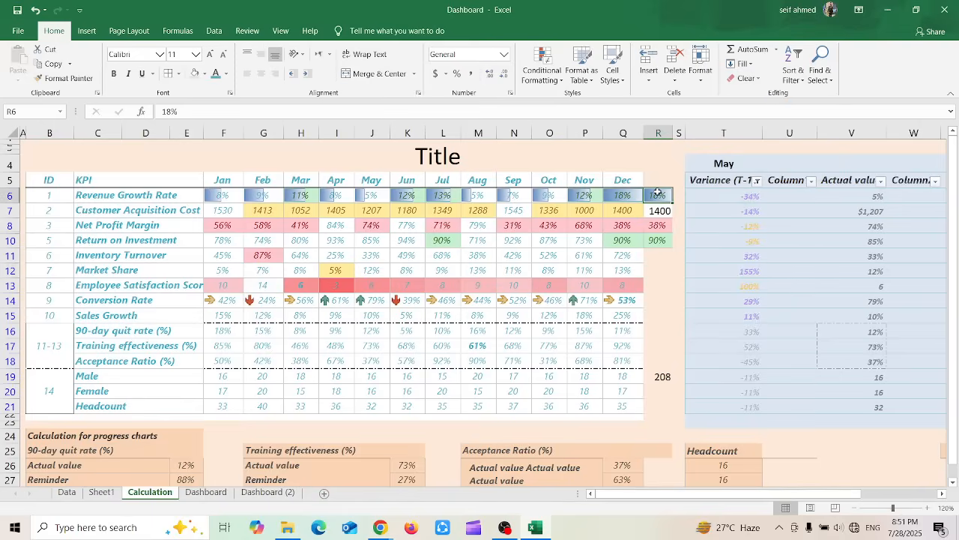
{"action": "left_click", "coordinate": [747, 79]}
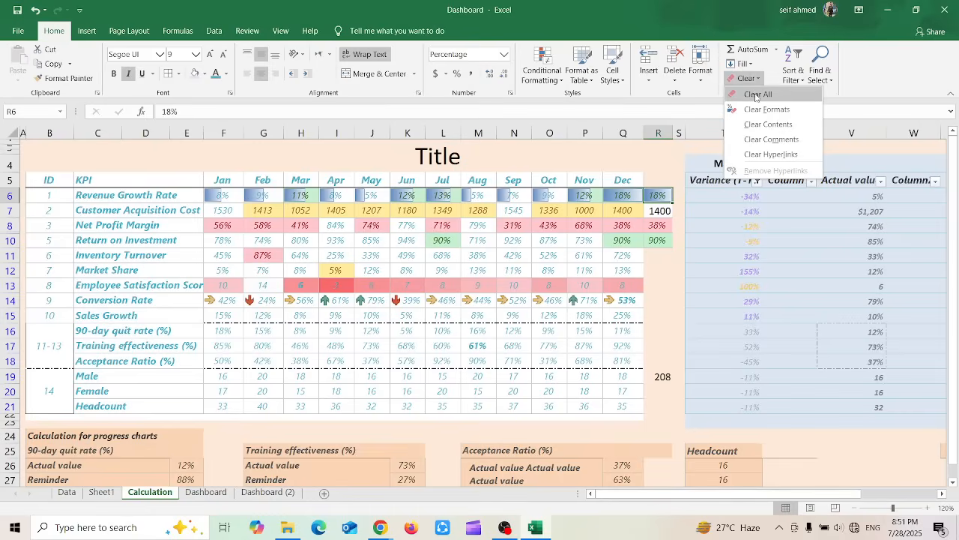
{"action": "left_click", "coordinate": [757, 95]}
{"action": "left_click", "coordinate": [665, 228]}
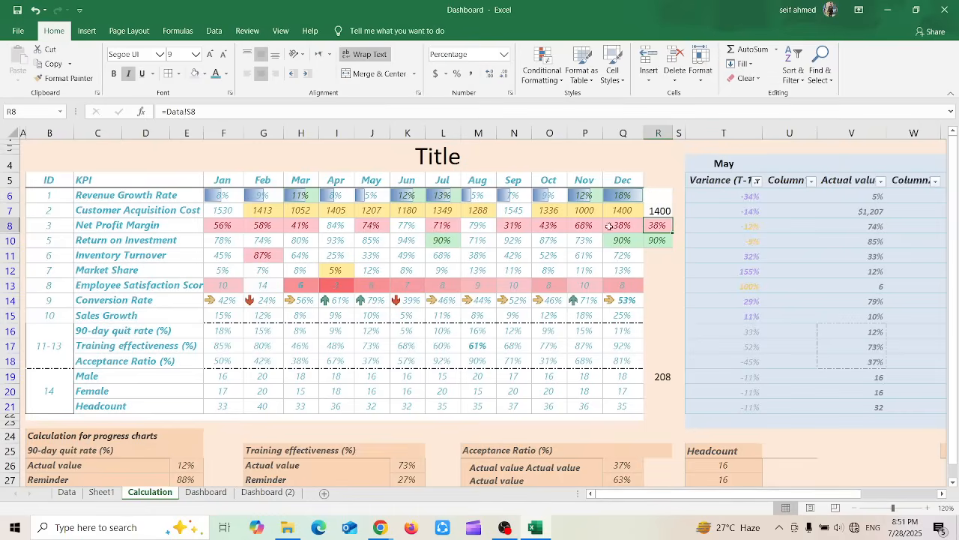
Clear only the contents of cell R10 in the Return on Investment row, and enter 10 there to test its formatting
{"action": "left_click", "coordinate": [650, 237]}
{"action": "left_click", "coordinate": [757, 80]}
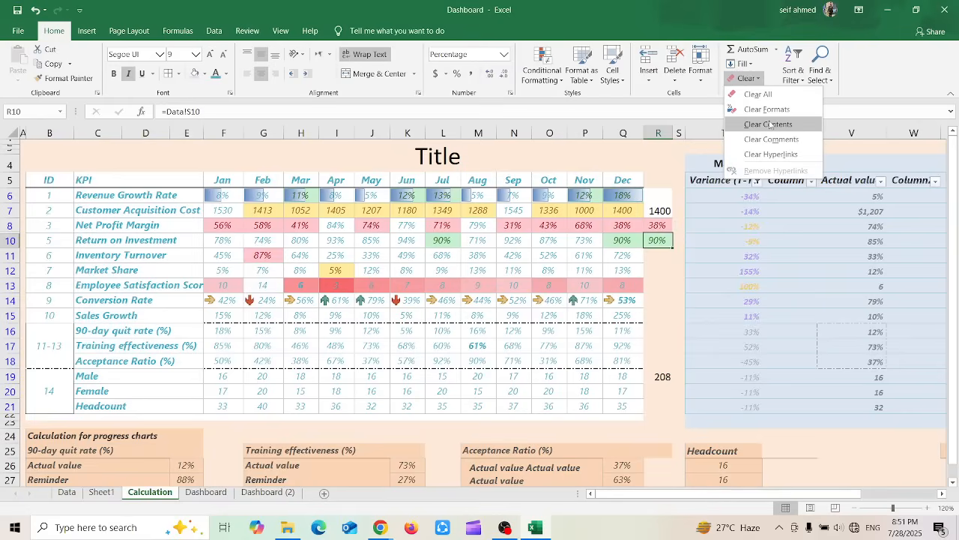
{"action": "left_click", "coordinate": [769, 124]}
{"action": "left_click", "coordinate": [651, 299]}
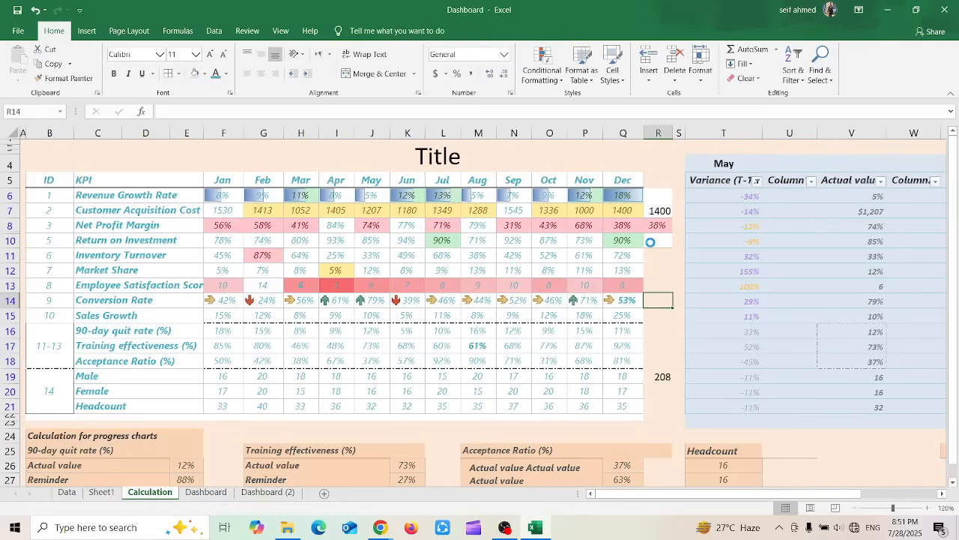
{"action": "left_click", "coordinate": [654, 241]}
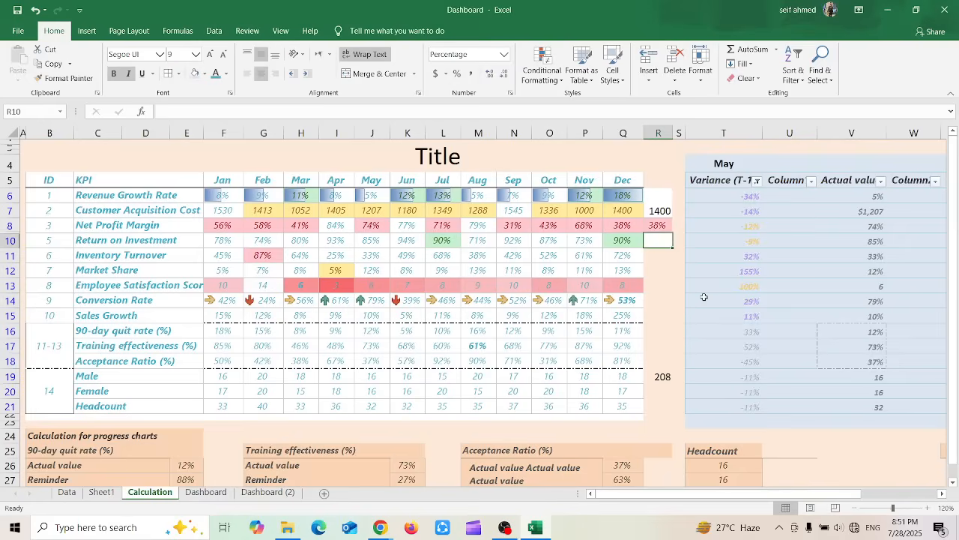
{"action": "double_click", "coordinate": [660, 241]}
{"action": "type", "text": "10"}
{"action": "key", "text": "Return"}
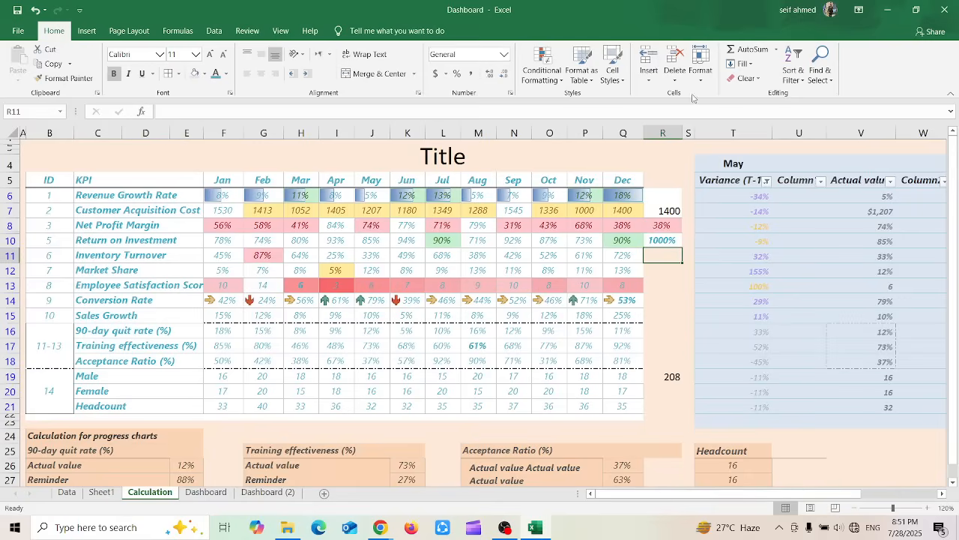
Look over the Sort & Filter options without applying any of them
{"action": "left_click", "coordinate": [798, 83]}
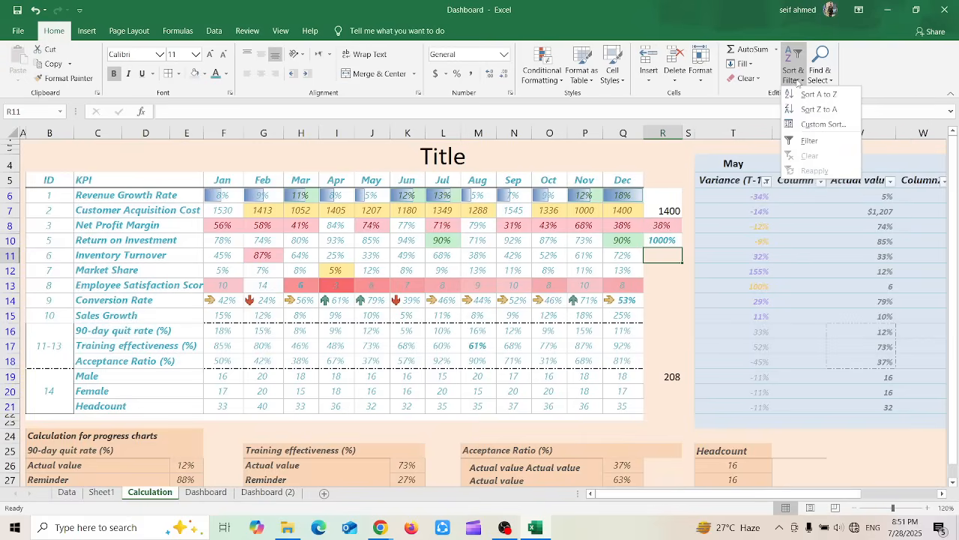
{"action": "left_click", "coordinate": [646, 278]}
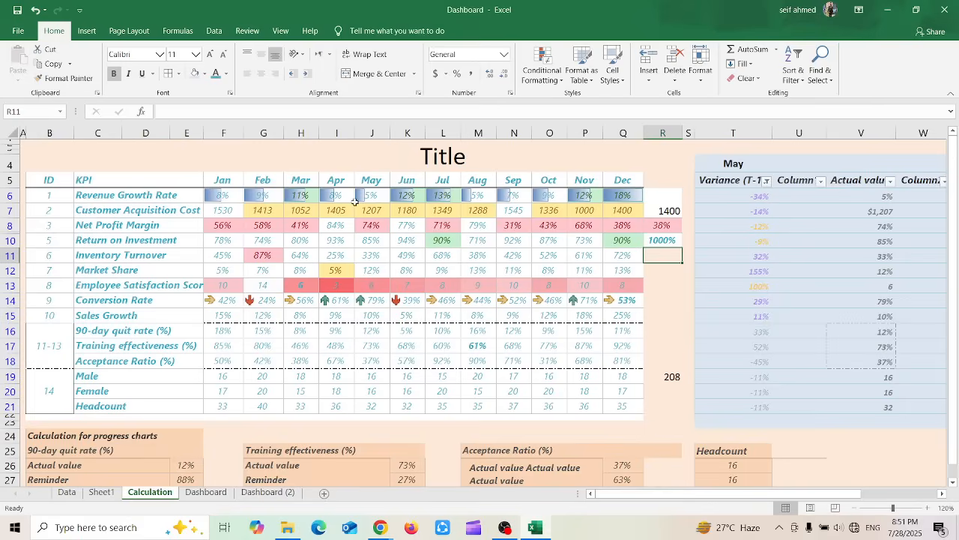
Try to sort the month header row Jan to Dec from A to Z, expanding the selection to the adjacent data
{"action": "left_click", "coordinate": [218, 179]}
{"action": "left_click_drag", "start_coordinate": [218, 179], "coordinate": [628, 186]}
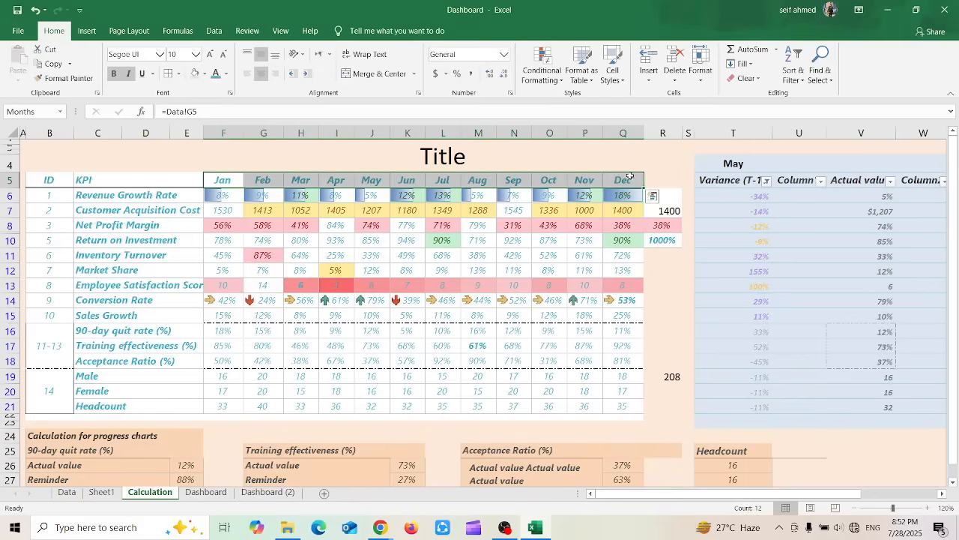
{"action": "left_click", "coordinate": [802, 79]}
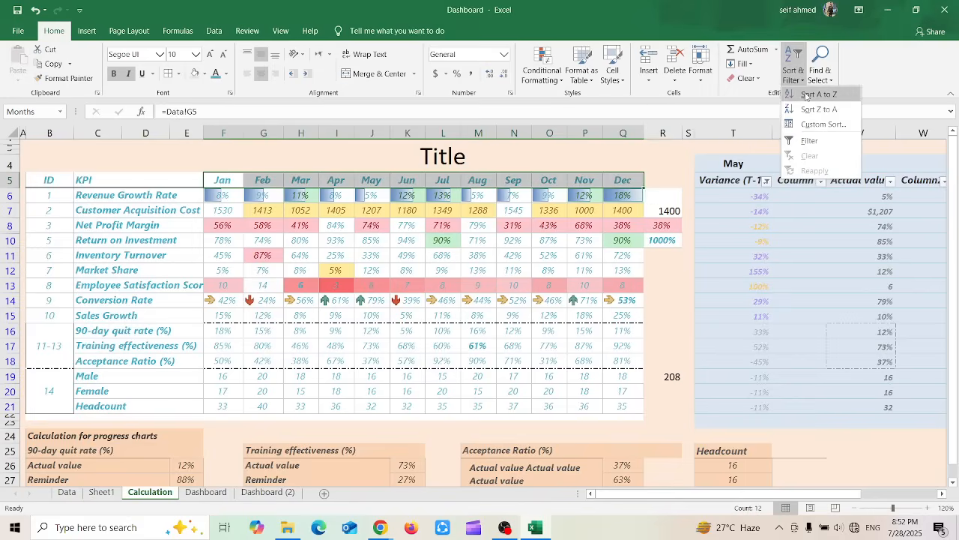
{"action": "left_click", "coordinate": [807, 94]}
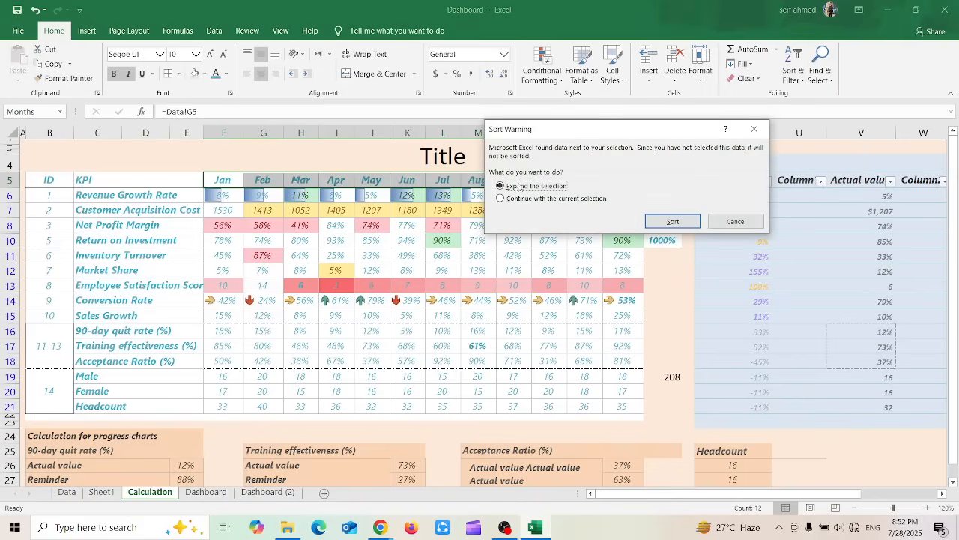
{"action": "left_click_drag", "start_coordinate": [537, 130], "coordinate": [738, 117]}
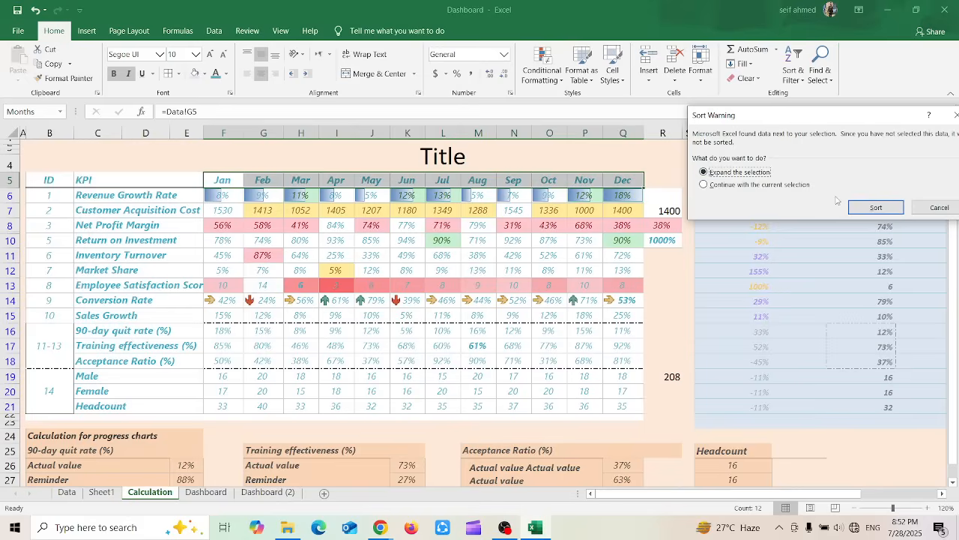
{"action": "left_click", "coordinate": [873, 208]}
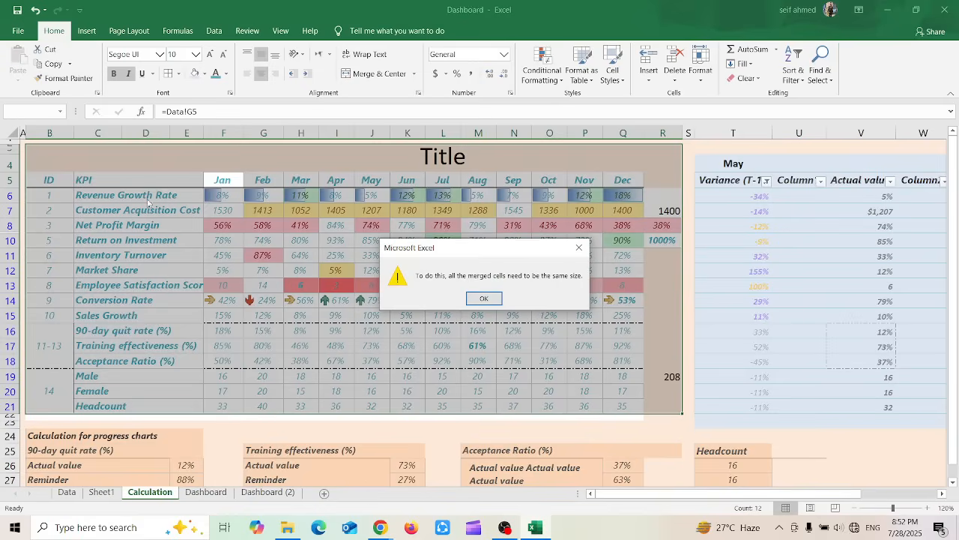
{"action": "left_click", "coordinate": [485, 299]}
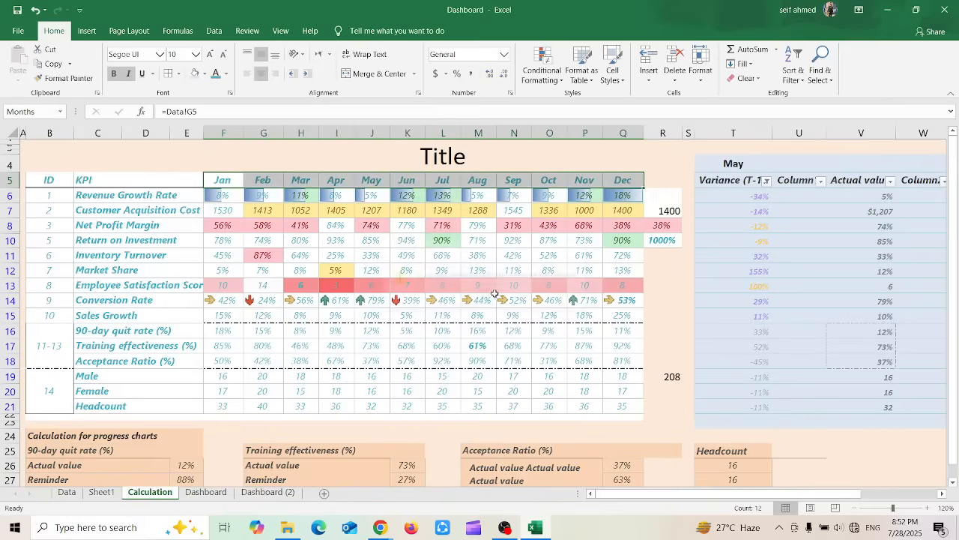
{"action": "left_click", "coordinate": [386, 378]}
{"action": "key", "text": "Down"}
{"action": "key", "text": "Down"}
{"action": "key", "text": "Down"}
{"action": "key", "text": "Down"}
{"action": "key", "text": "Down"}
{"action": "key", "text": "Down"}
{"action": "key", "text": "Down"}
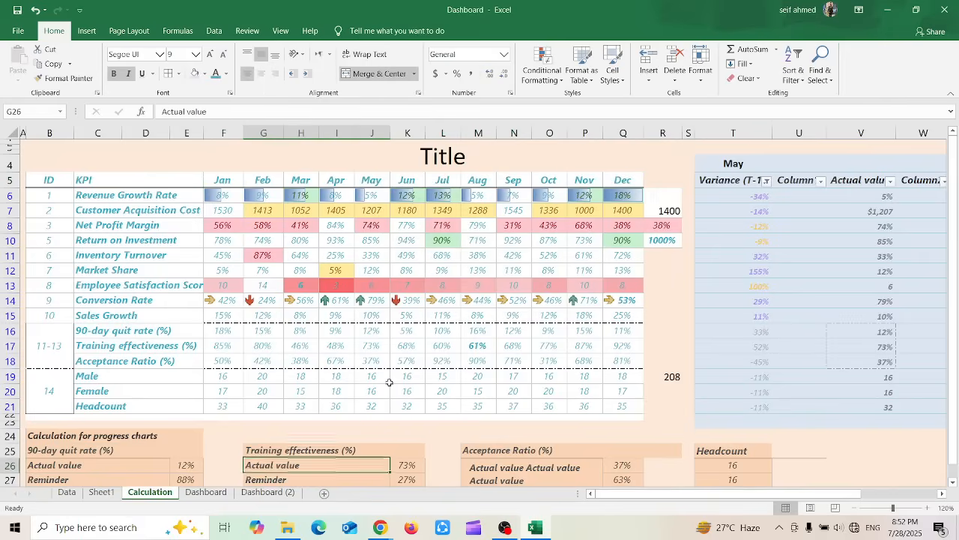
{"action": "key", "text": "Up"}
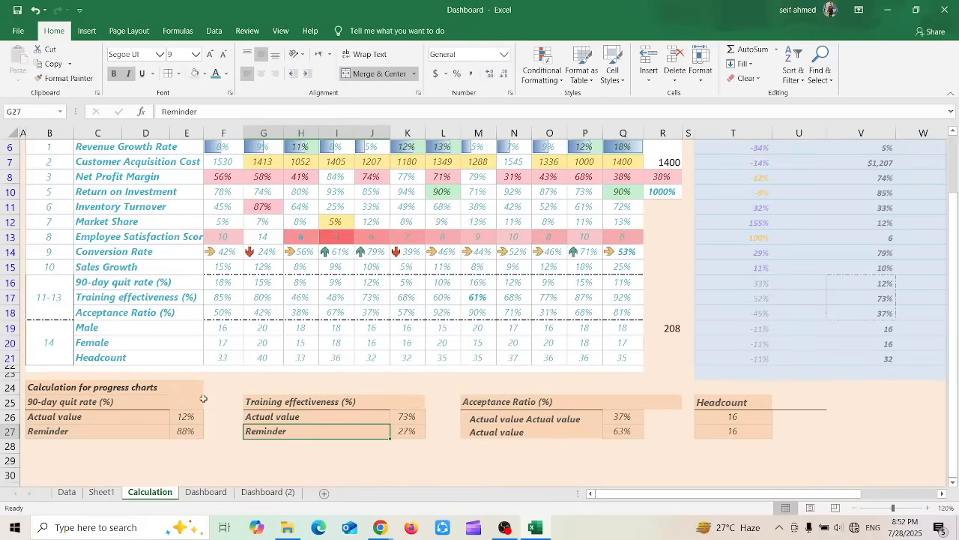
{"action": "key", "text": "Down"}
{"action": "key", "text": "Down"}
{"action": "key", "text": "Left"}
{"action": "key", "text": "Left"}
{"action": "key", "text": "Left"}
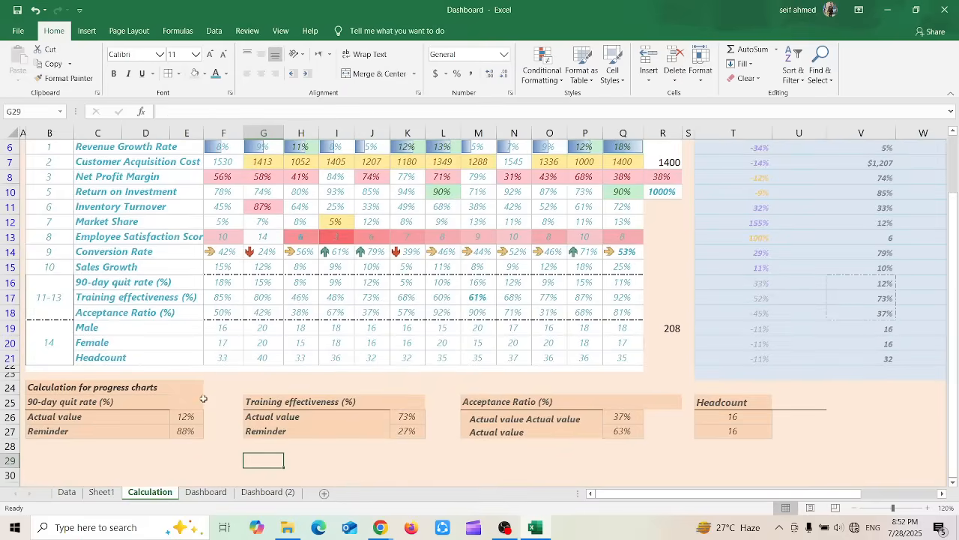
{"action": "type", "text": "A"}
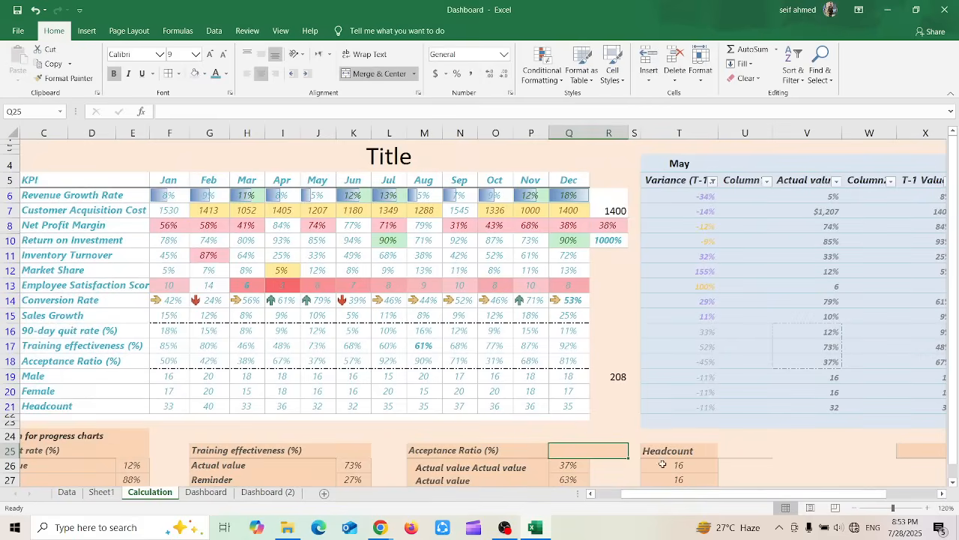
Sort the May table from A to Z by its Variance (T-1) column
{"action": "left_click_drag", "start_coordinate": [649, 496], "coordinate": [722, 496]}
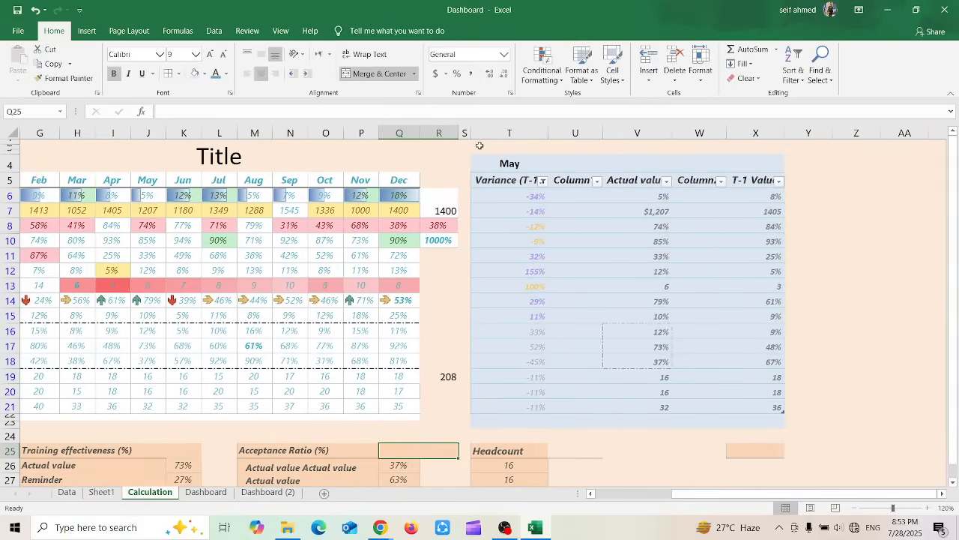
{"action": "left_click_drag", "start_coordinate": [496, 166], "coordinate": [751, 177]}
{"action": "left_click", "coordinate": [513, 183]}
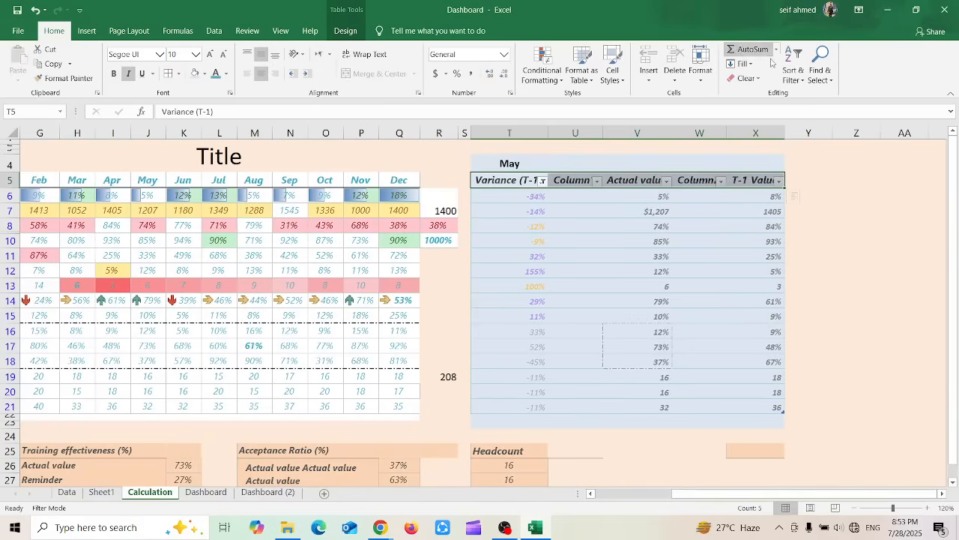
{"action": "left_click", "coordinate": [806, 81]}
{"action": "left_click", "coordinate": [815, 94]}
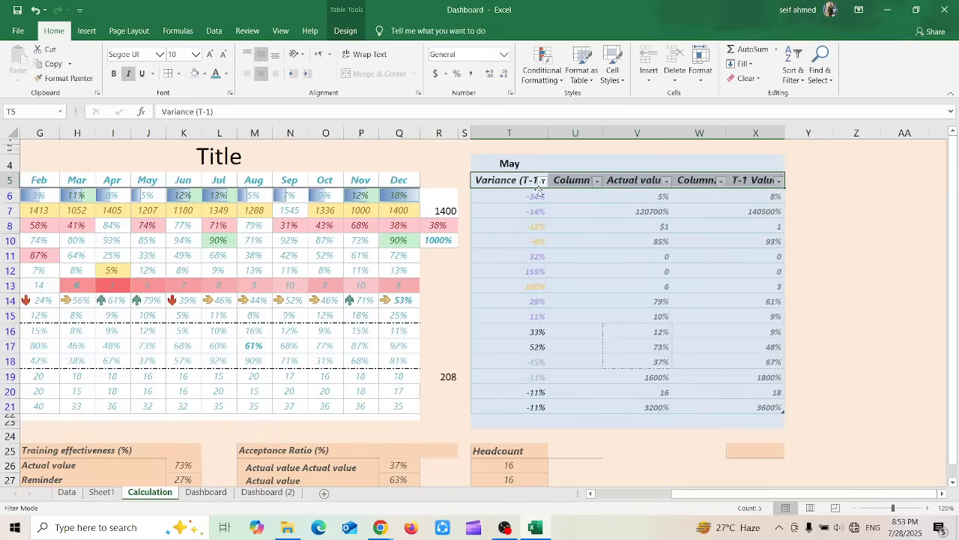
Undo the last sort and sort the May table from Z to A by its Variance (T-1) column
{"action": "left_click", "coordinate": [564, 219]}
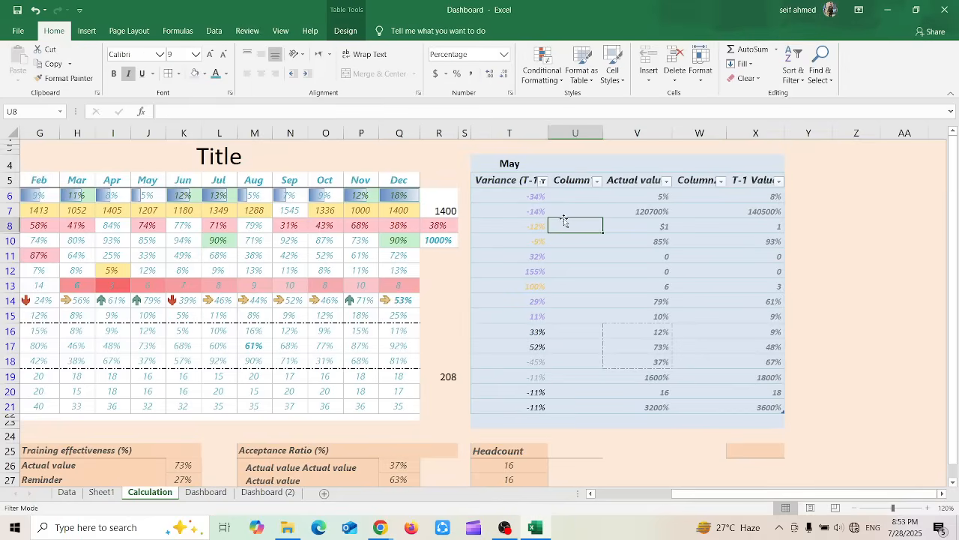
{"action": "key", "text": "ctrl+z"}
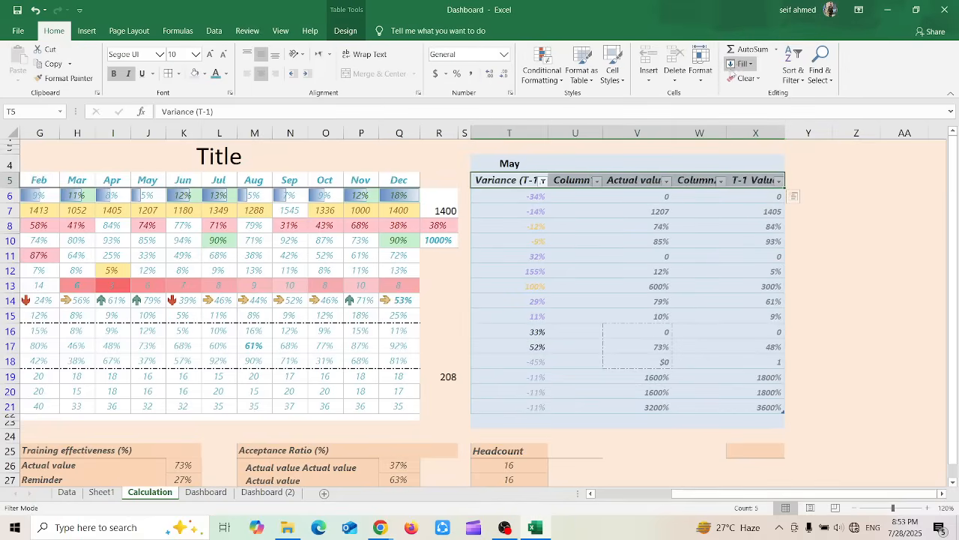
{"action": "left_click", "coordinate": [793, 66]}
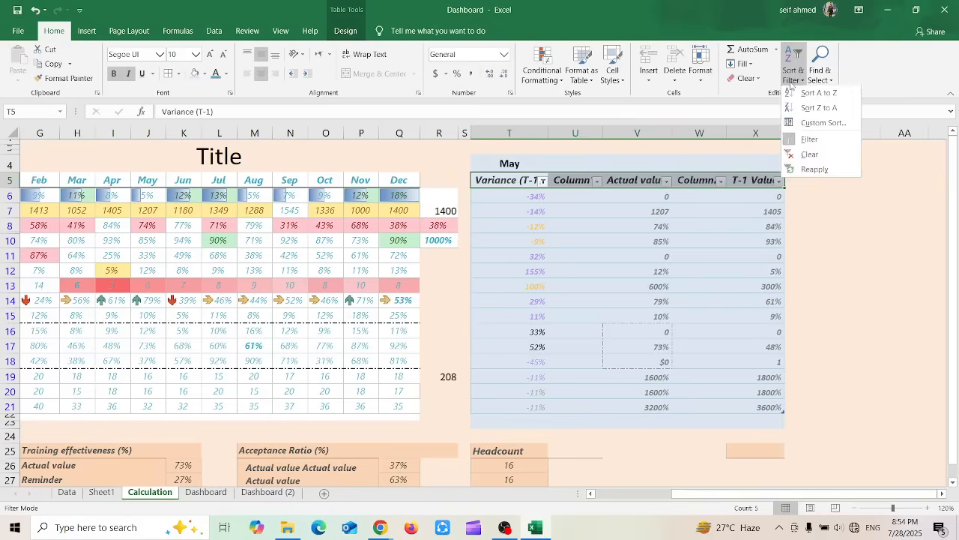
{"action": "left_click", "coordinate": [810, 109]}
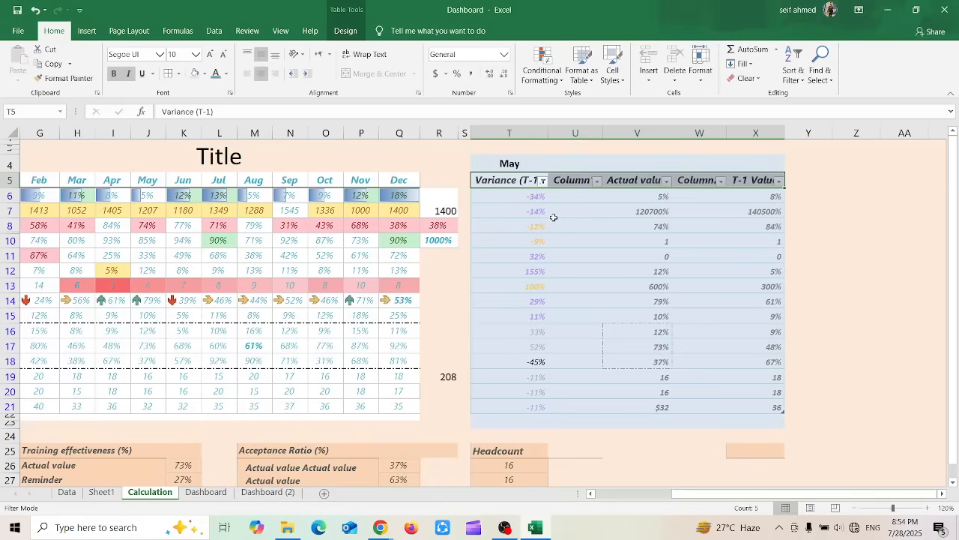
{"action": "left_click", "coordinate": [530, 208]}
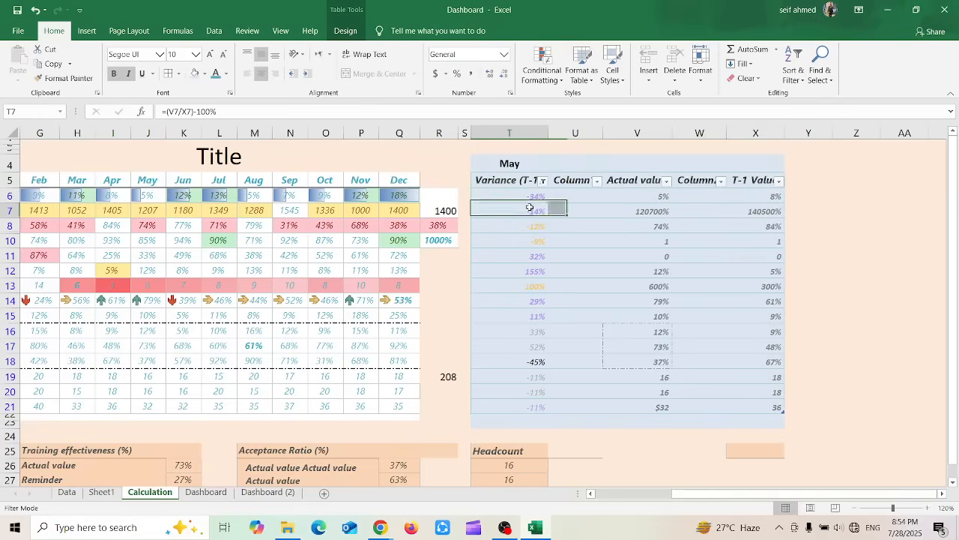
{"action": "key", "text": "Down"}
{"action": "key", "text": "Down"}
{"action": "key", "text": "Down"}
{"action": "key", "text": "Down"}
{"action": "key", "text": "Down"}
{"action": "key", "text": "Down"}
{"action": "key", "text": "Down"}
{"action": "key", "text": "Down"}
{"action": "key", "text": "Down"}
{"action": "key", "text": "Down"}
{"action": "key", "text": "Down"}
{"action": "key", "text": "Down"}
{"action": "key", "text": "Down"}
{"action": "key", "text": "Down"}
{"action": "key", "text": "Down"}
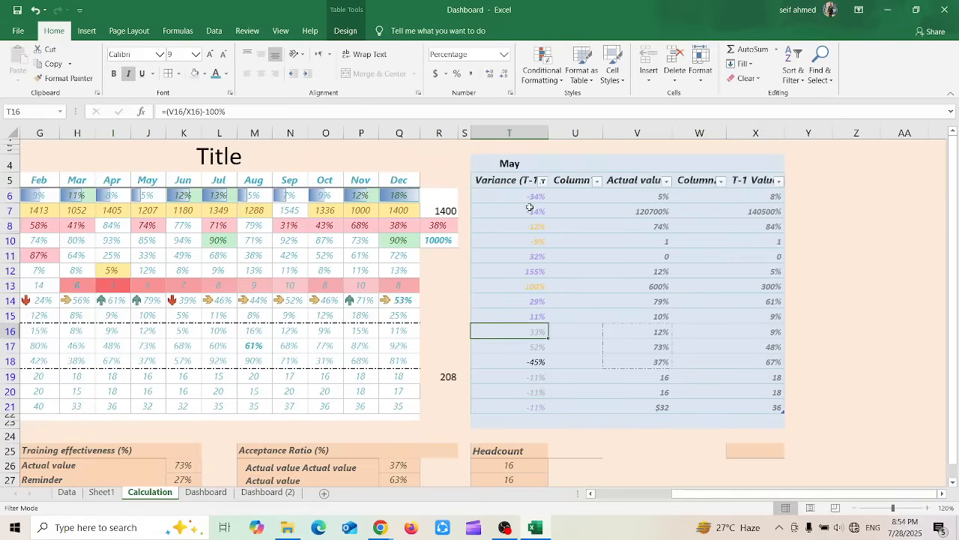
{"action": "key", "text": "Down"}
{"action": "key", "text": "Down"}
{"action": "key", "text": "Down"}
{"action": "key", "text": "Down"}
{"action": "key", "text": "Down"}
{"action": "key", "text": "Down"}
{"action": "key", "text": "Down"}
{"action": "key", "text": "Down"}
{"action": "key", "text": "Down"}
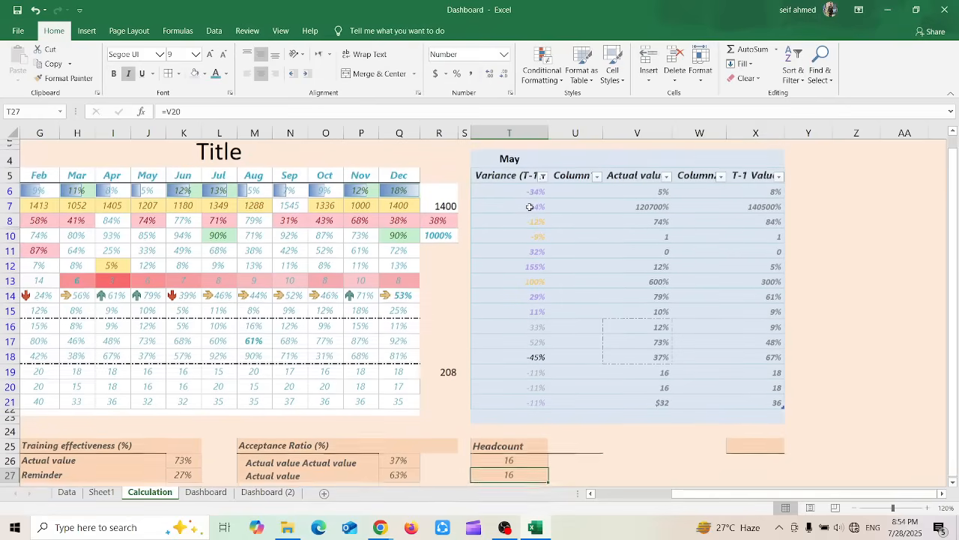
Enter the sample values 5, 6, 7, 8, 9, 10, 1 and 6 down cells C29 to C36
{"action": "key", "text": "Left"}
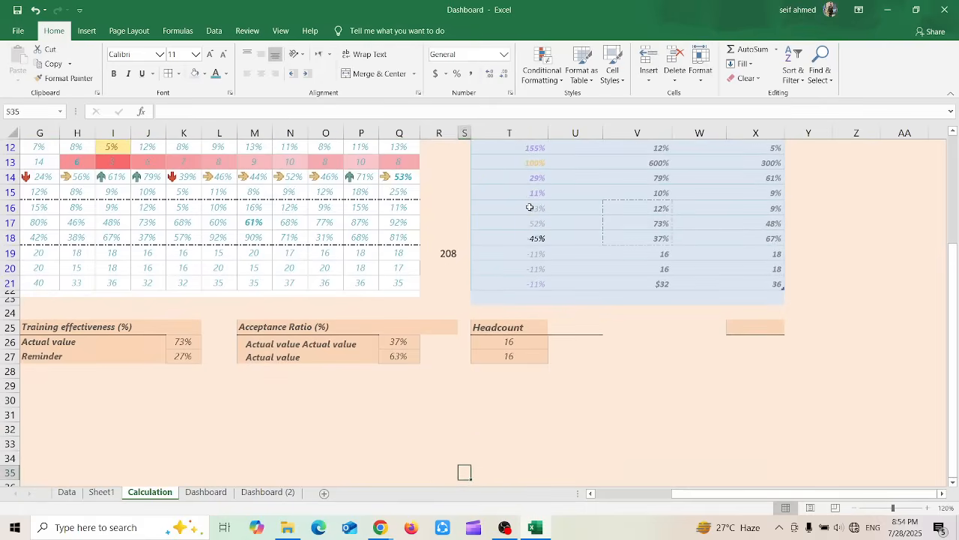
{"action": "key", "text": "Left"}
{"action": "key", "text": "Up"}
{"action": "key", "text": "Left"}
{"action": "key", "text": "Up"}
{"action": "key", "text": "Up"}
{"action": "key", "text": "Up"}
{"action": "key", "text": "Left"}
{"action": "key", "text": "Left"}
{"action": "key", "text": "Up"}
{"action": "key", "text": "Left"}
{"action": "key", "text": "Left"}
{"action": "key", "text": "Left"}
{"action": "key", "text": "Left"}
{"action": "key", "text": "Left"}
{"action": "key", "text": "Left"}
{"action": "key", "text": "Left"}
{"action": "key", "text": "Left"}
{"action": "key", "text": "Left"}
{"action": "key", "text": "Left"}
{"action": "key", "text": "Left"}
{"action": "key", "text": "Left"}
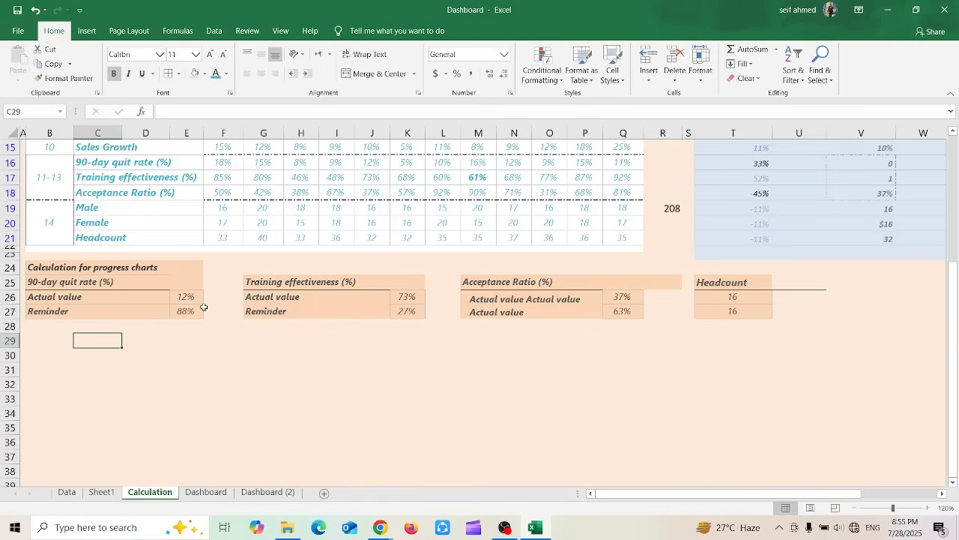
{"action": "type", "text": "5"}
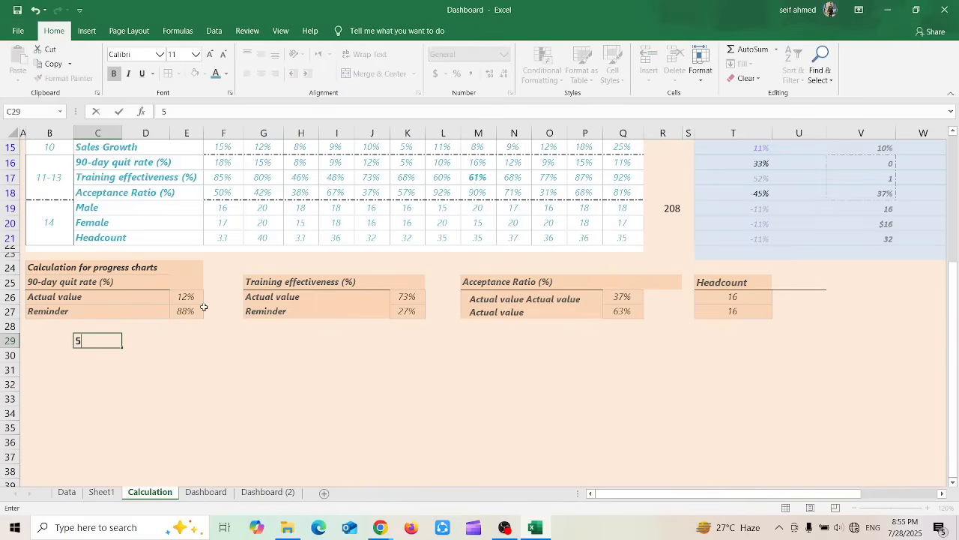
{"action": "key", "text": "Return"}
{"action": "type", "text": "6"}
{"action": "key", "text": "Return"}
{"action": "type", "text": "7"}
{"action": "key", "text": "Return"}
{"action": "type", "text": "8"}
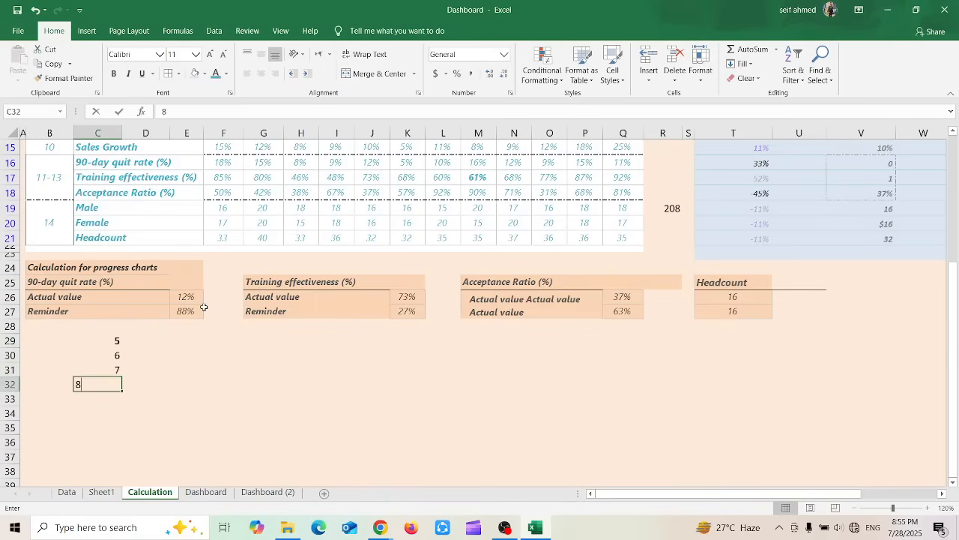
{"action": "key", "text": "Return"}
{"action": "type", "text": "9"}
{"action": "key", "text": "Return"}
{"action": "type", "text": "10"}
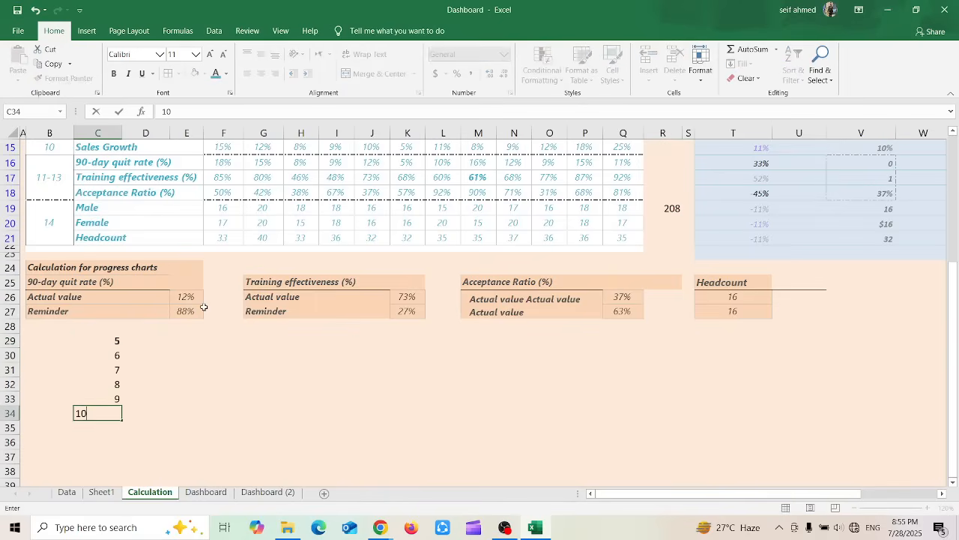
{"action": "key", "text": "Return"}
{"action": "type", "text": "1"}
{"action": "key", "text": "Return"}
{"action": "type", "text": "6"}
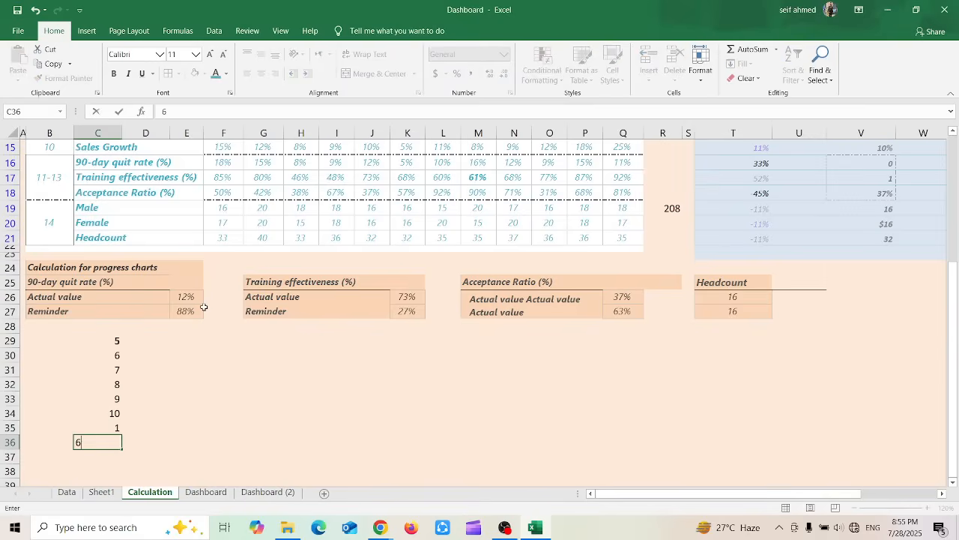
{"action": "key", "text": "Return"}
Sort the sample numbers in C29:C36 from smallest to largest
{"action": "left_click_drag", "start_coordinate": [114, 338], "coordinate": [120, 442]}
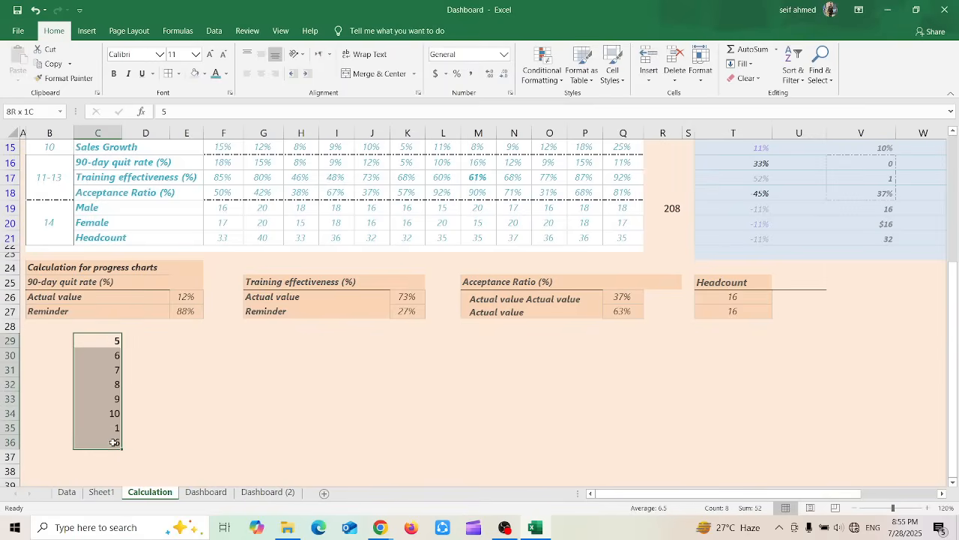
{"action": "left_click", "coordinate": [793, 68]}
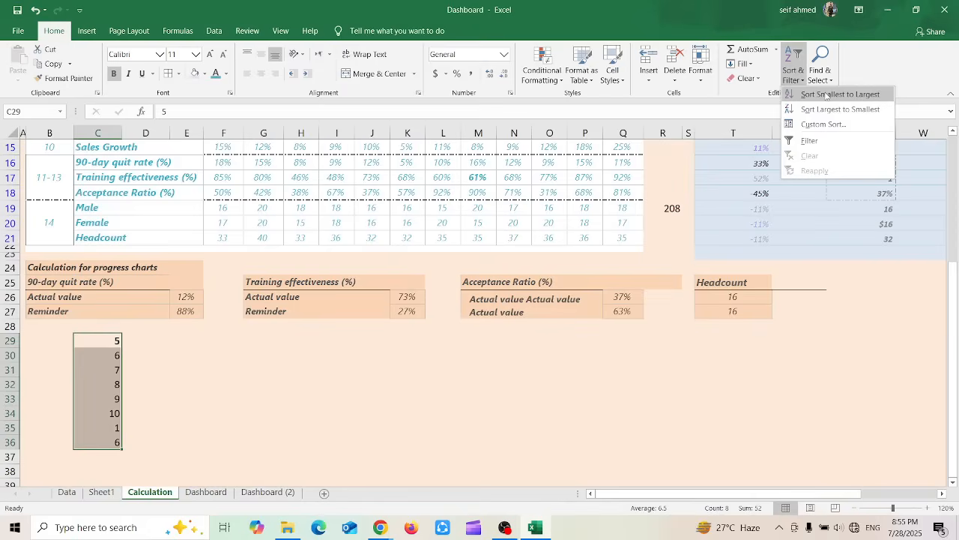
{"action": "left_click", "coordinate": [827, 95]}
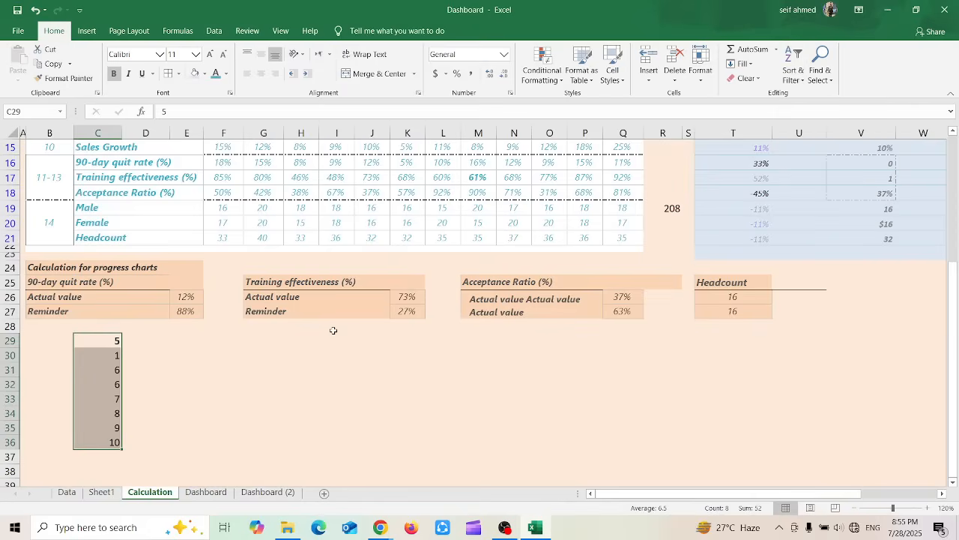
{"action": "left_click", "coordinate": [329, 388]}
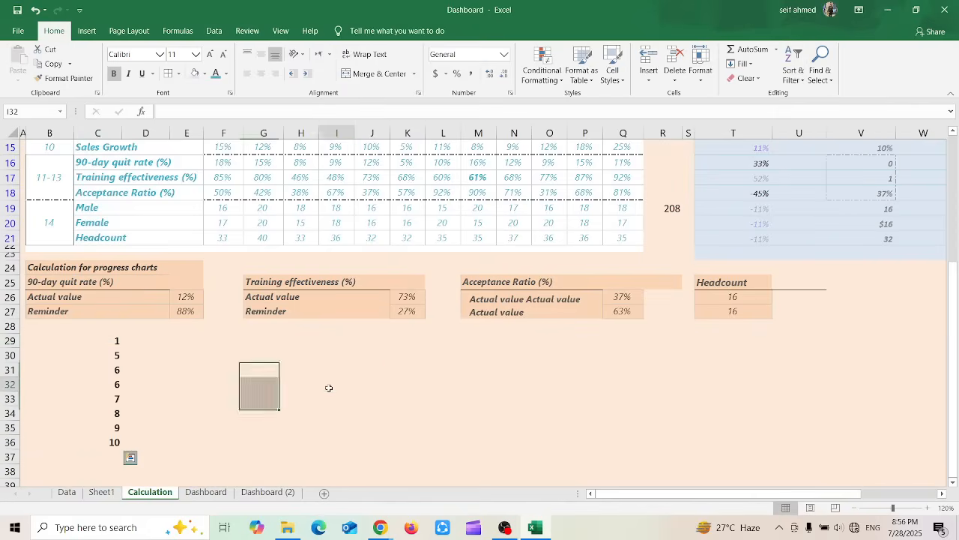
Examine the sorted sample numbers and compare the Sort & Filter options offered for numeric cell C36 and text cell M26
{"action": "left_click_drag", "start_coordinate": [107, 341], "coordinate": [114, 453]}
{"action": "left_click", "coordinate": [112, 343]}
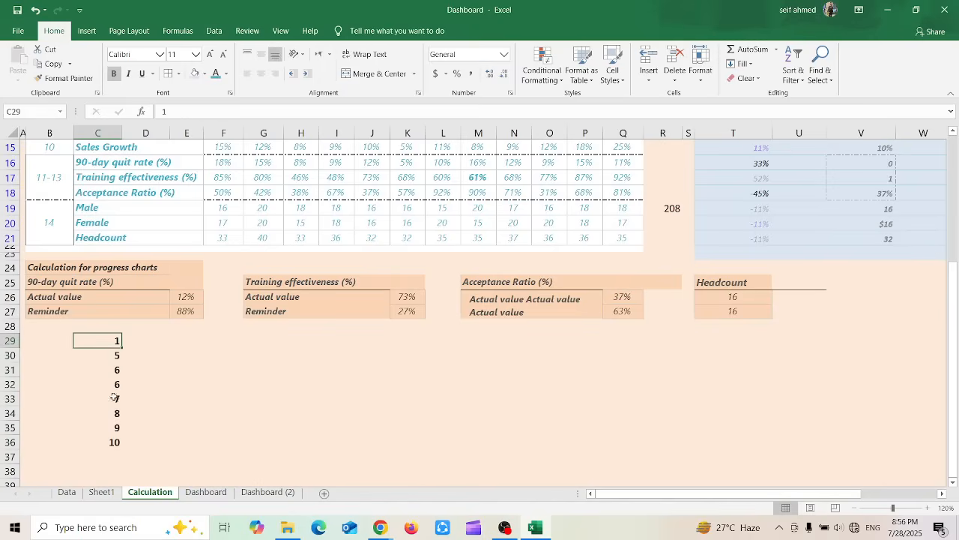
{"action": "left_click", "coordinate": [113, 441]}
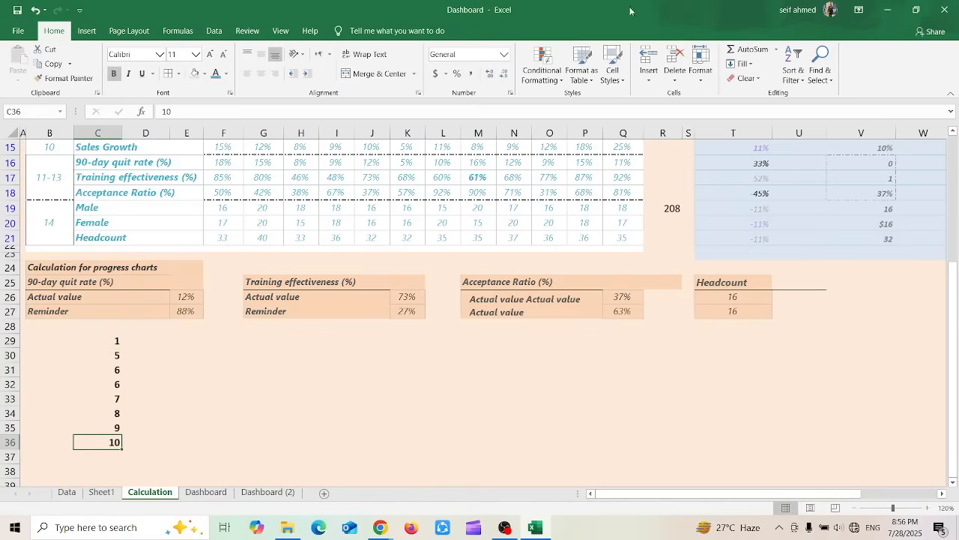
{"action": "left_click", "coordinate": [784, 69]}
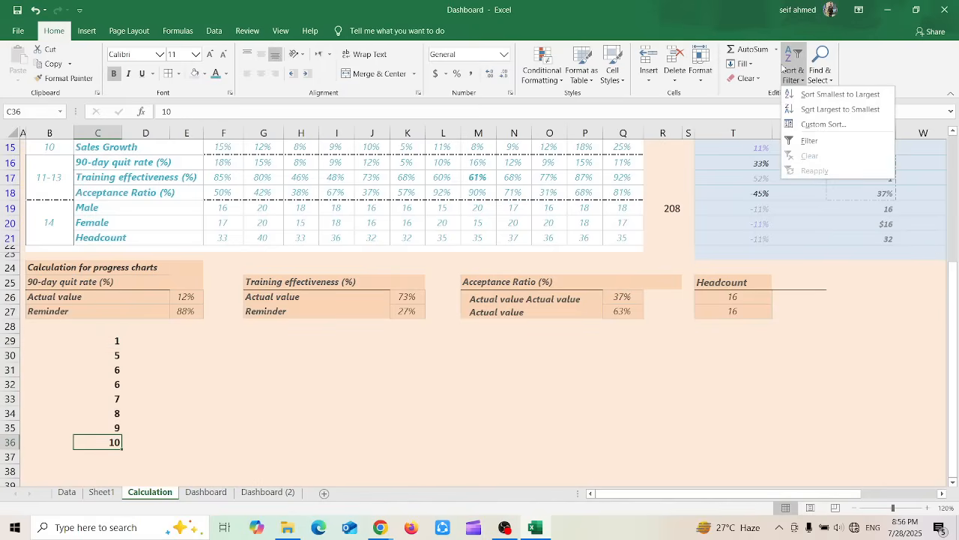
{"action": "left_click", "coordinate": [541, 274]}
{"action": "left_click", "coordinate": [493, 304]}
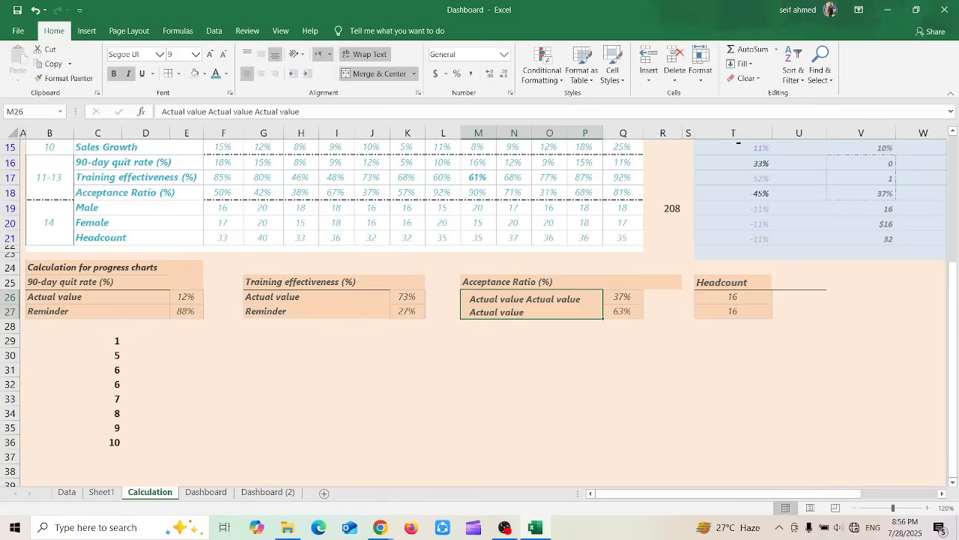
{"action": "left_click", "coordinate": [793, 63]}
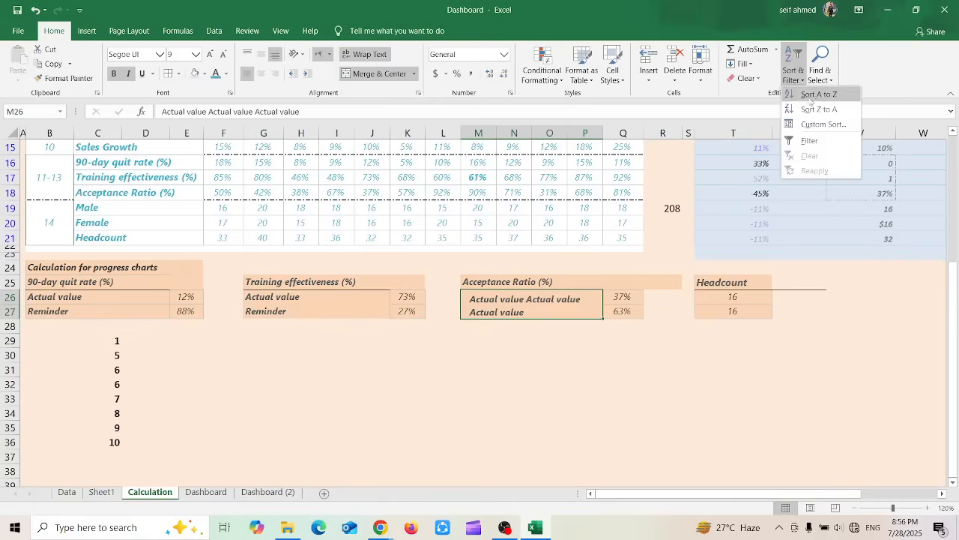
Examine the Custom Sort choices for column, sort basis and order on the sample numbers in column C, leaving the data unsorted
{"action": "left_click", "coordinate": [401, 396]}
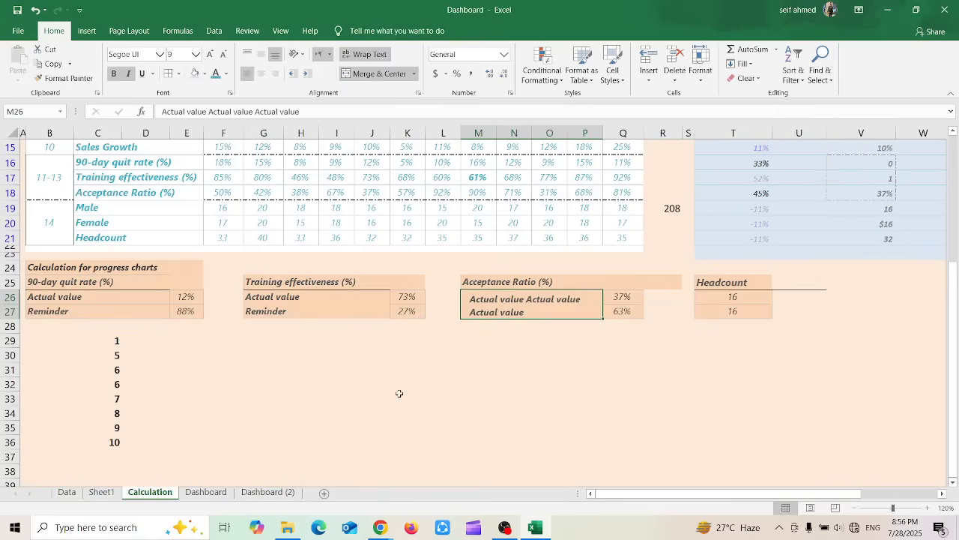
{"action": "left_click_drag", "start_coordinate": [105, 342], "coordinate": [119, 473]}
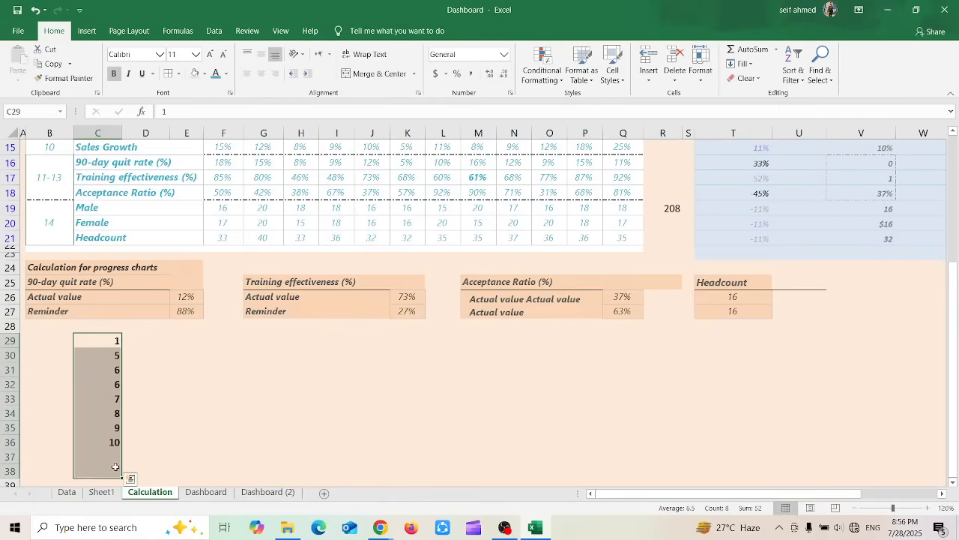
{"action": "left_click", "coordinate": [790, 72]}
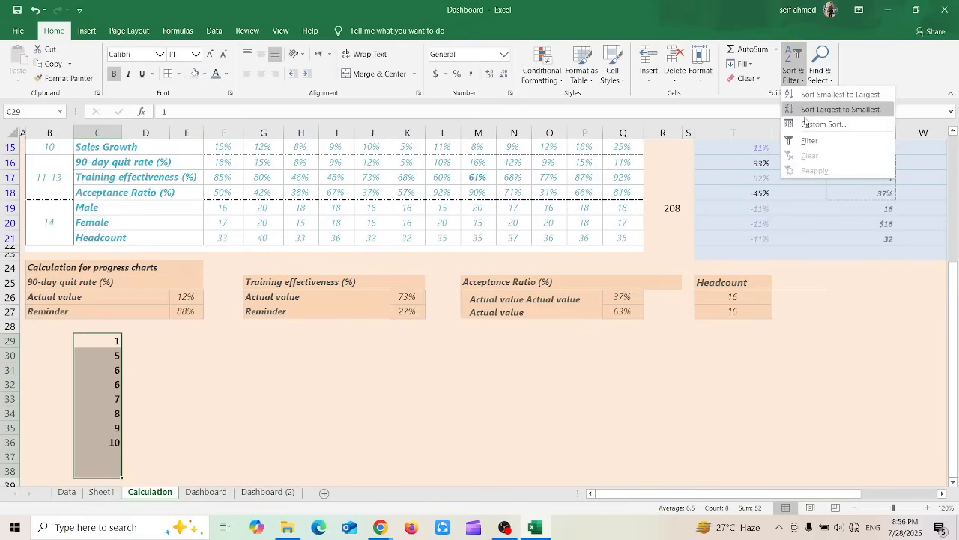
{"action": "left_click", "coordinate": [835, 125]}
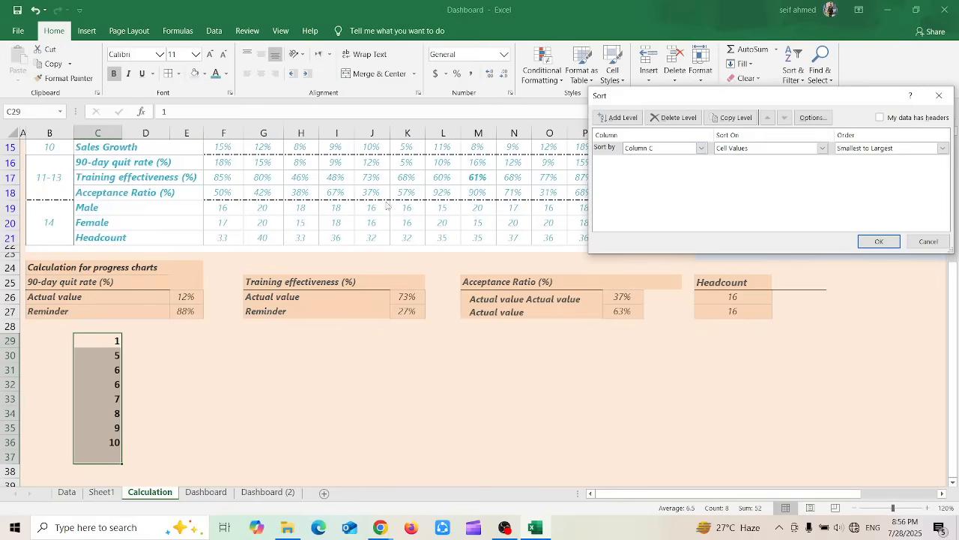
{"action": "left_click", "coordinate": [705, 150]}
{"action": "left_click", "coordinate": [705, 153]}
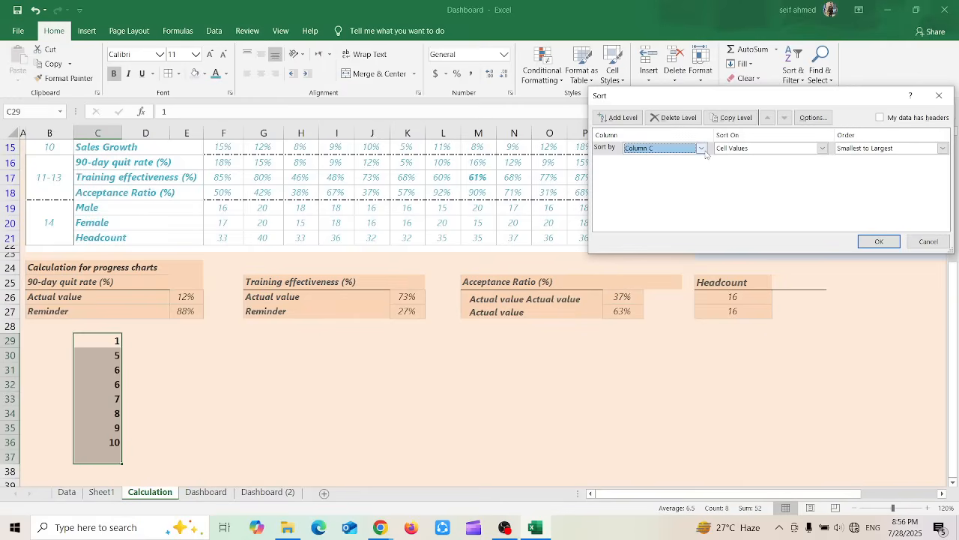
{"action": "left_click", "coordinate": [824, 149]}
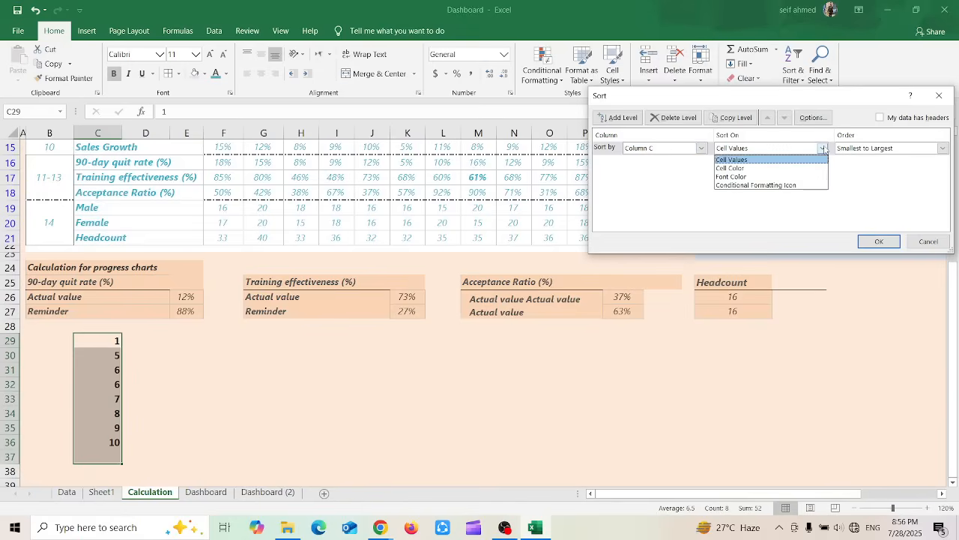
{"action": "left_click", "coordinate": [939, 171]}
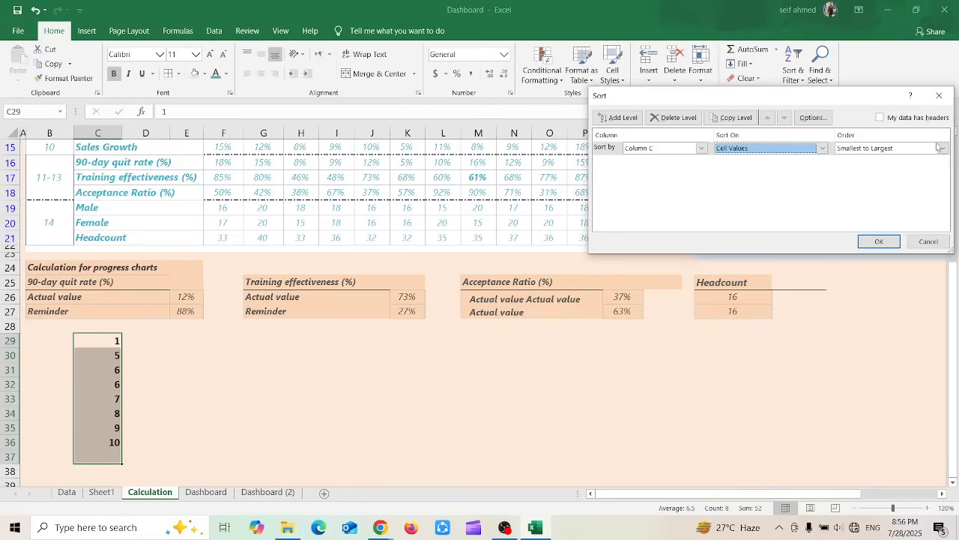
{"action": "left_click", "coordinate": [943, 148]}
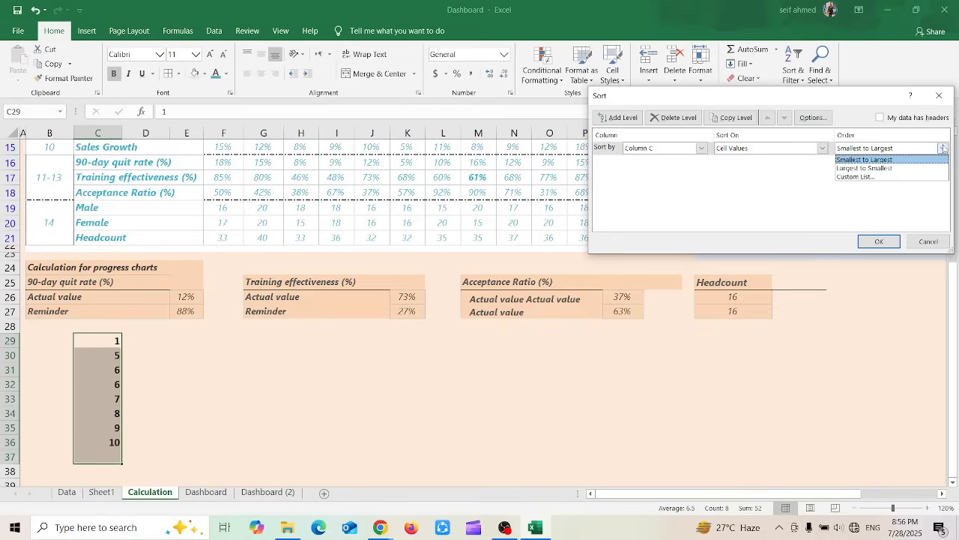
{"action": "left_click", "coordinate": [748, 253]}
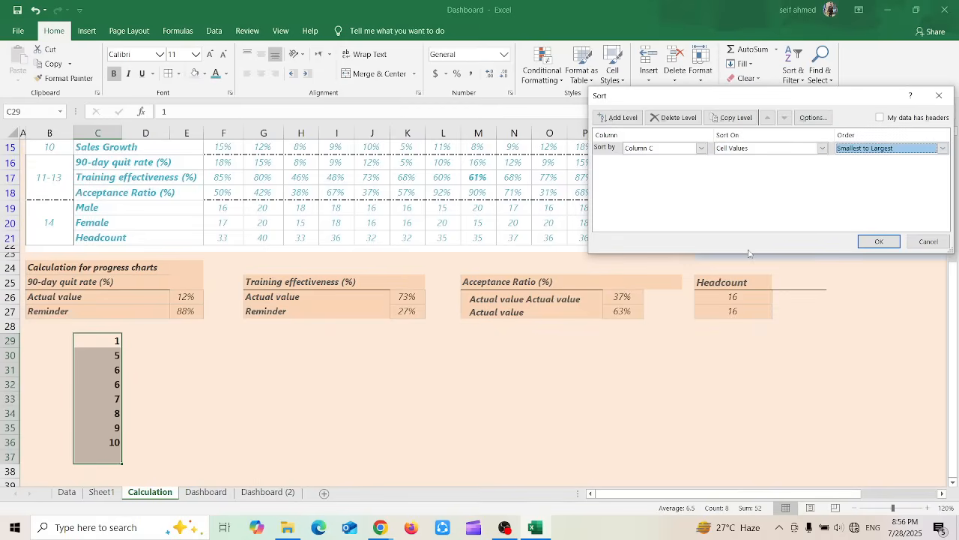
{"action": "left_click", "coordinate": [929, 242]}
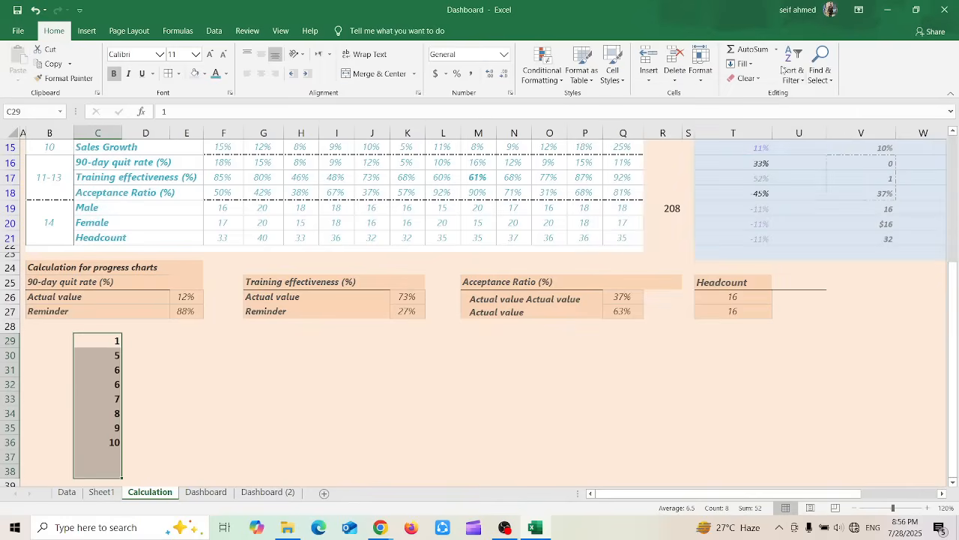
{"action": "left_click", "coordinate": [784, 69]}
{"action": "key", "text": "Escape"}
Add a filter to the Jan column of the KPI table, covering F5:F21
{"action": "left_click_drag", "start_coordinate": [954, 332], "coordinate": [929, 166]}
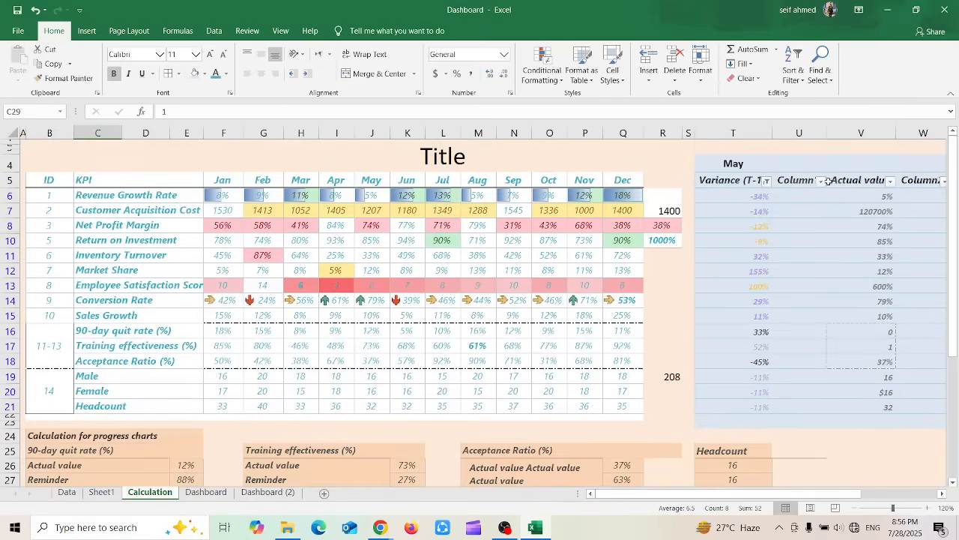
{"action": "left_click_drag", "start_coordinate": [224, 178], "coordinate": [240, 235]}
{"action": "left_click", "coordinate": [211, 176]}
{"action": "left_click_drag", "start_coordinate": [226, 181], "coordinate": [224, 405]}
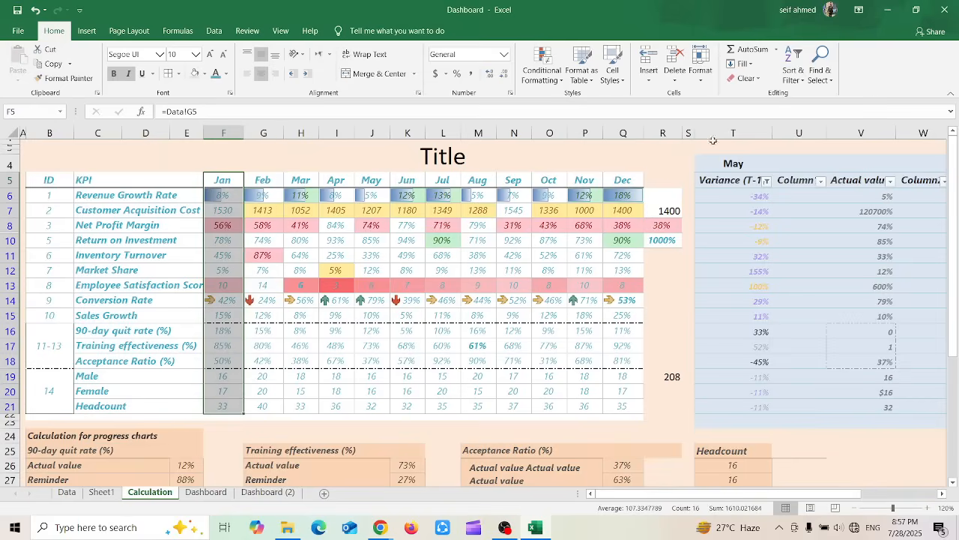
{"action": "left_click", "coordinate": [796, 75]}
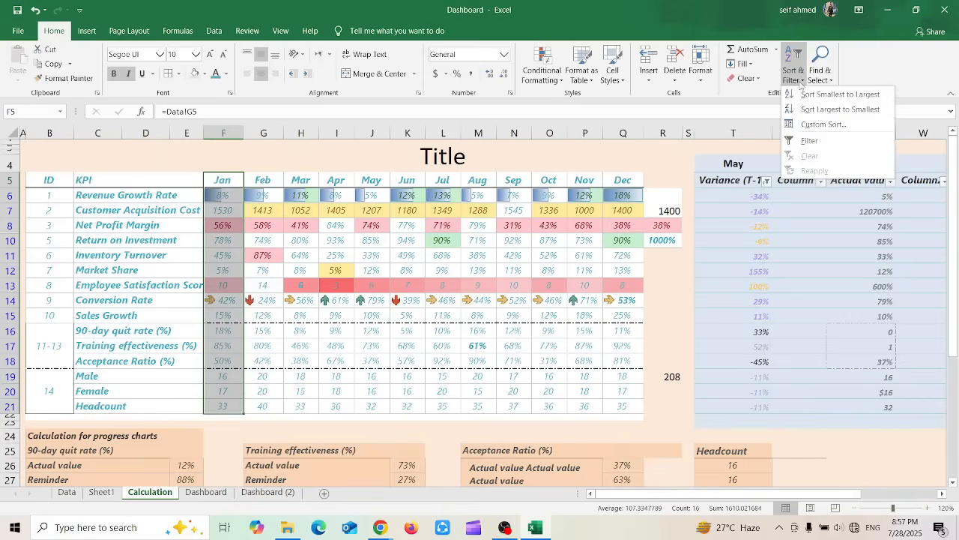
{"action": "left_click", "coordinate": [811, 140]}
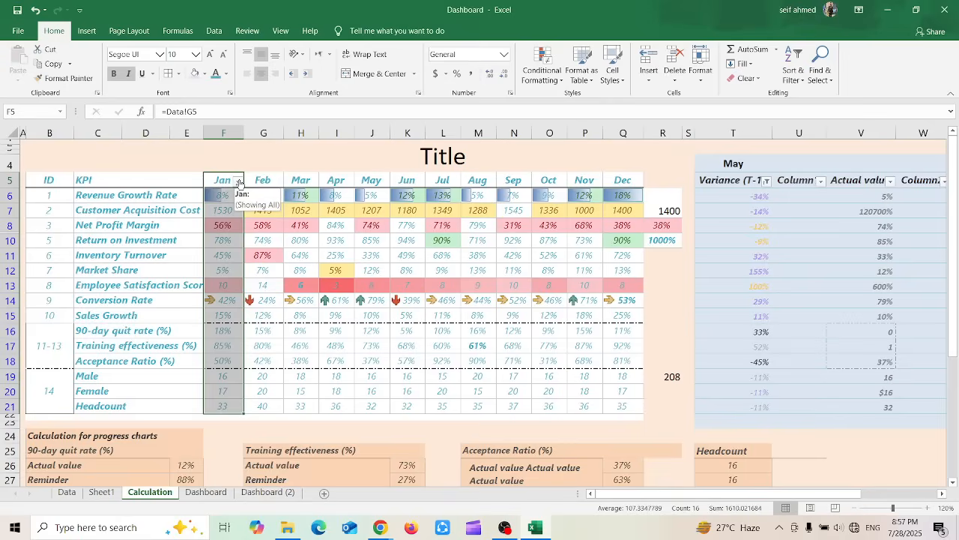
Filter the Jan column to exclude the value 10
{"action": "left_click", "coordinate": [239, 182]}
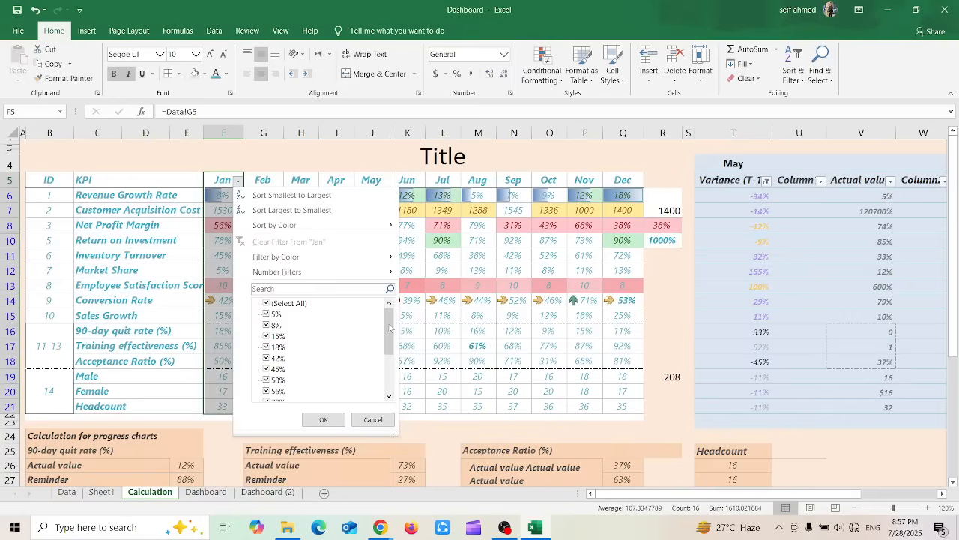
{"action": "mouse_move", "coordinate": [389, 327]}
{"action": "left_mouse_down"}
{"action": "mouse_move", "coordinate": [387, 365]}
{"action": "mouse_move", "coordinate": [383, 327]}
{"action": "left_mouse_up"}
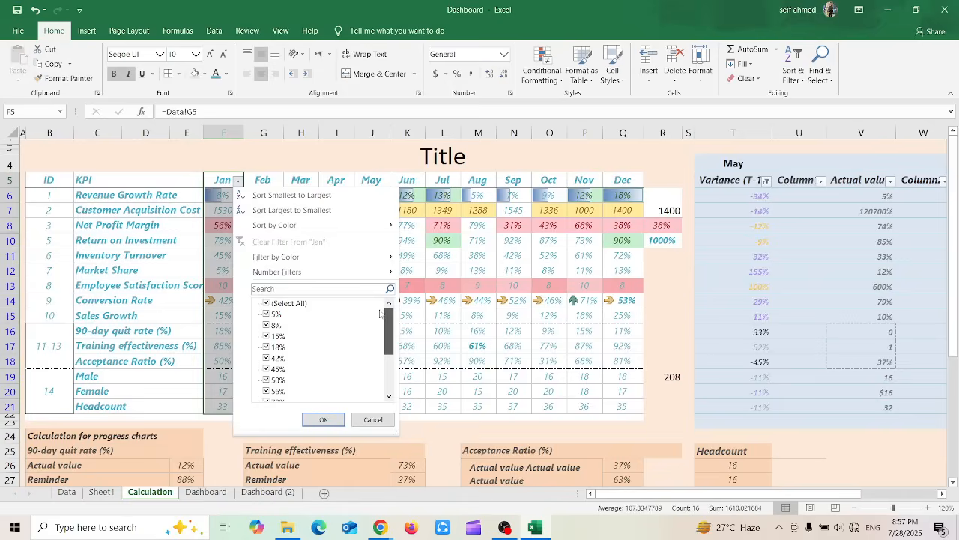
{"action": "scroll", "coordinate": [379, 326], "scroll_direction": "down", "scroll_amount": 4}
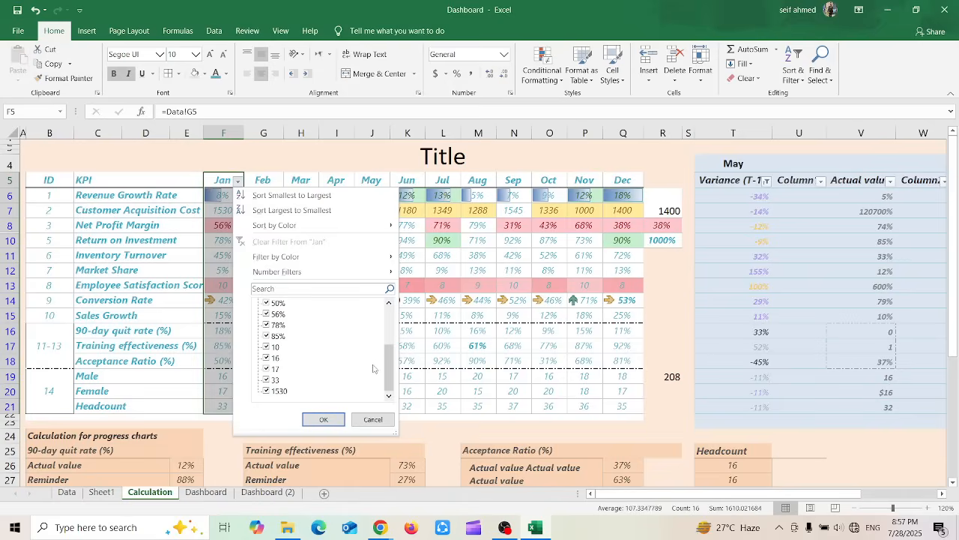
{"action": "left_click", "coordinate": [268, 347]}
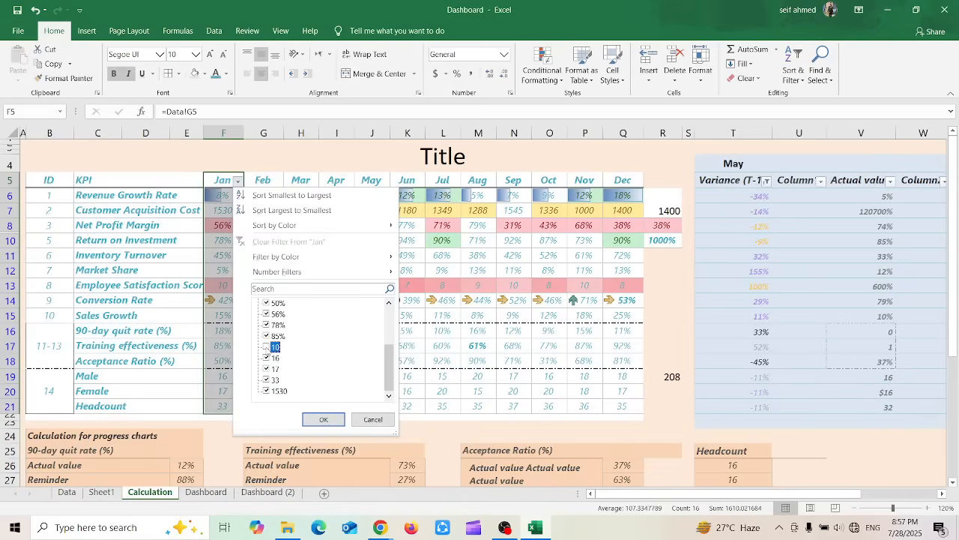
{"action": "left_click", "coordinate": [315, 419]}
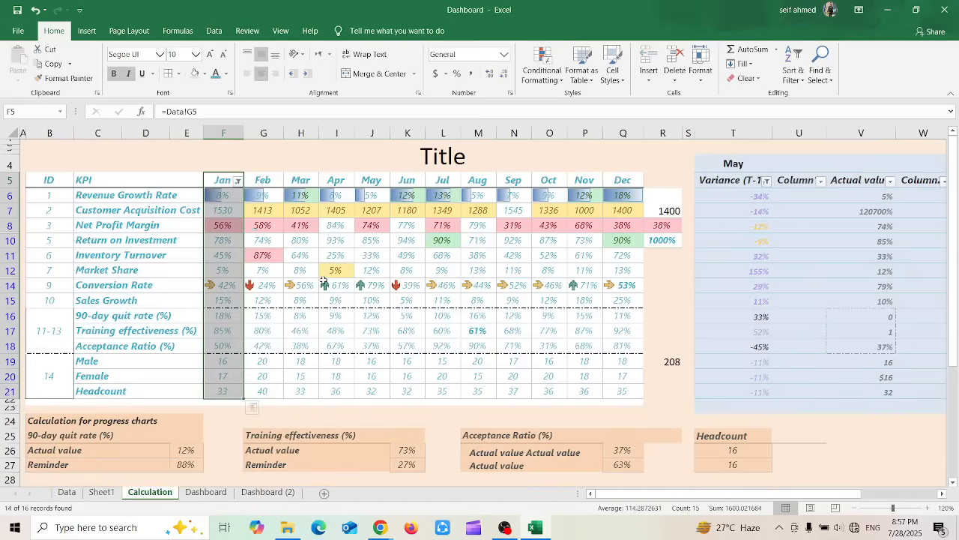
Turn off filtering with the Jan to Dec month headers selected, and undo that removal
{"action": "left_click", "coordinate": [287, 251]}
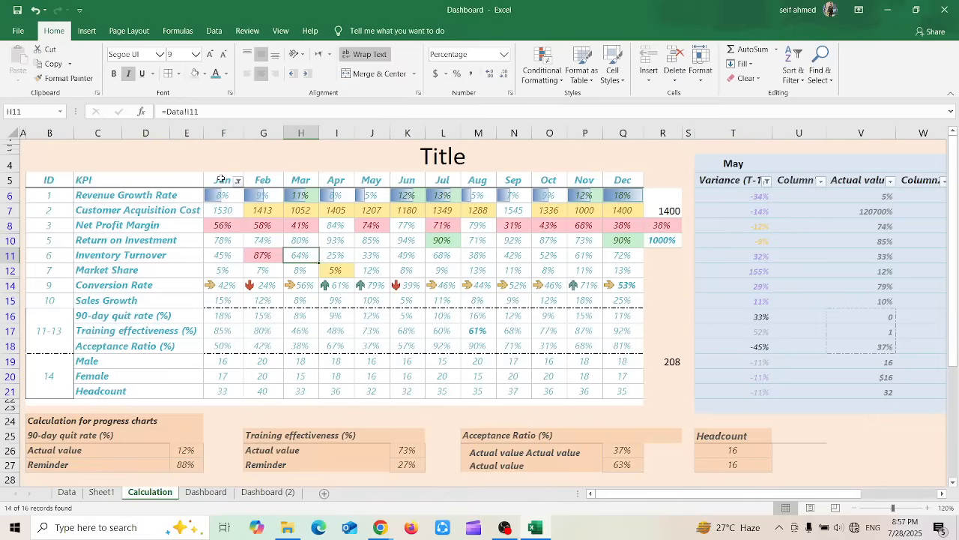
{"action": "left_click_drag", "start_coordinate": [217, 181], "coordinate": [404, 191]}
{"action": "left_click_drag", "start_coordinate": [598, 183], "coordinate": [622, 183]}
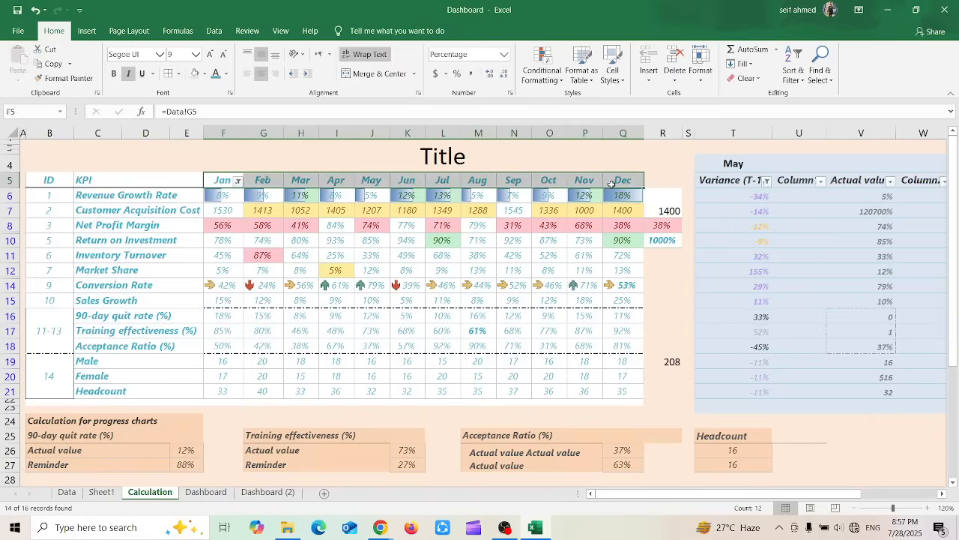
{"action": "left_click", "coordinate": [795, 74]}
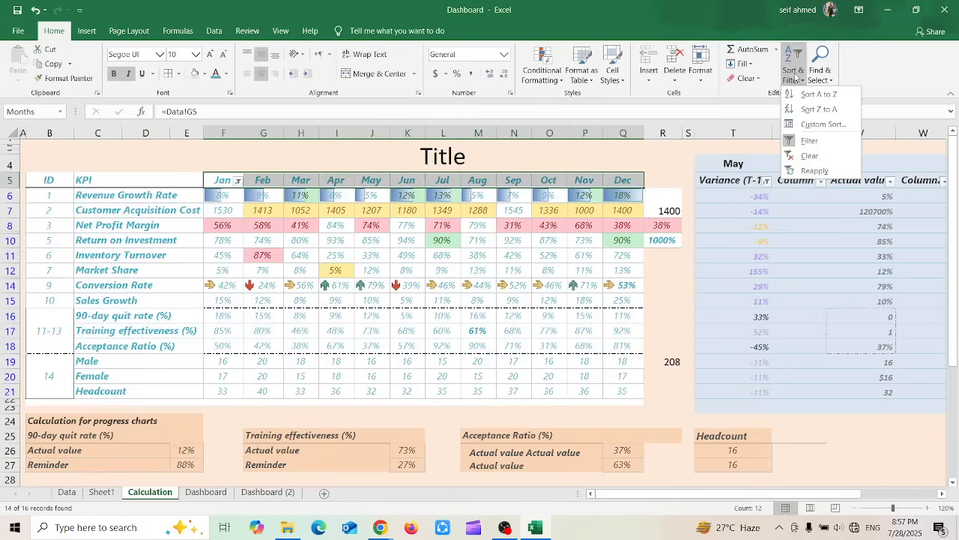
{"action": "left_click", "coordinate": [807, 142]}
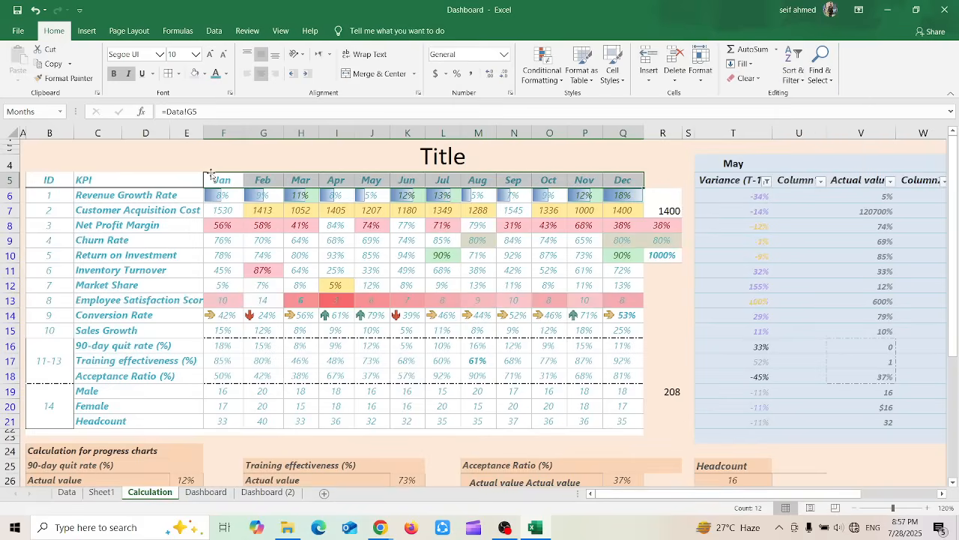
{"action": "key", "text": "ctrl+z"}
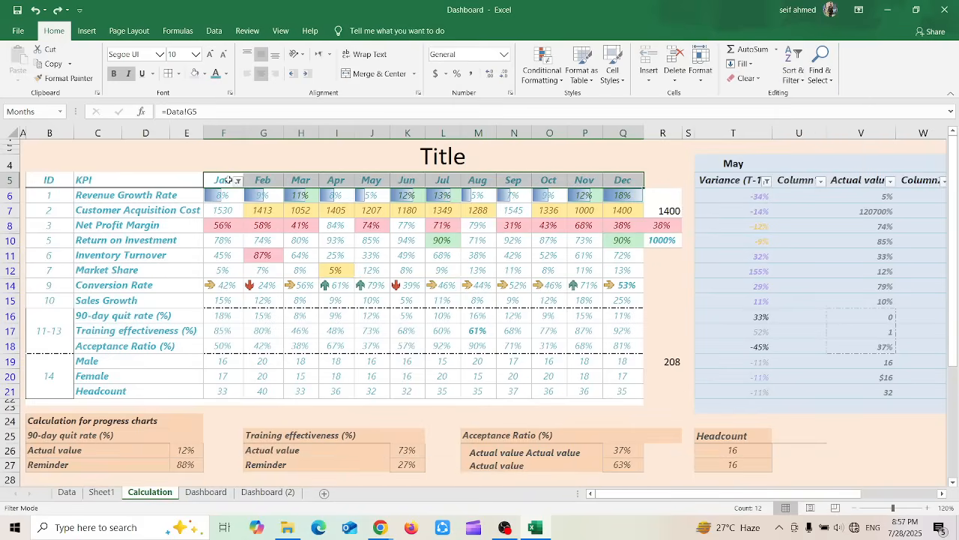
Remove the filter from the Jan header of the KPI table so all rows are shown
{"action": "left_click_drag", "start_coordinate": [224, 180], "coordinate": [624, 182]}
{"action": "left_click", "coordinate": [222, 182]}
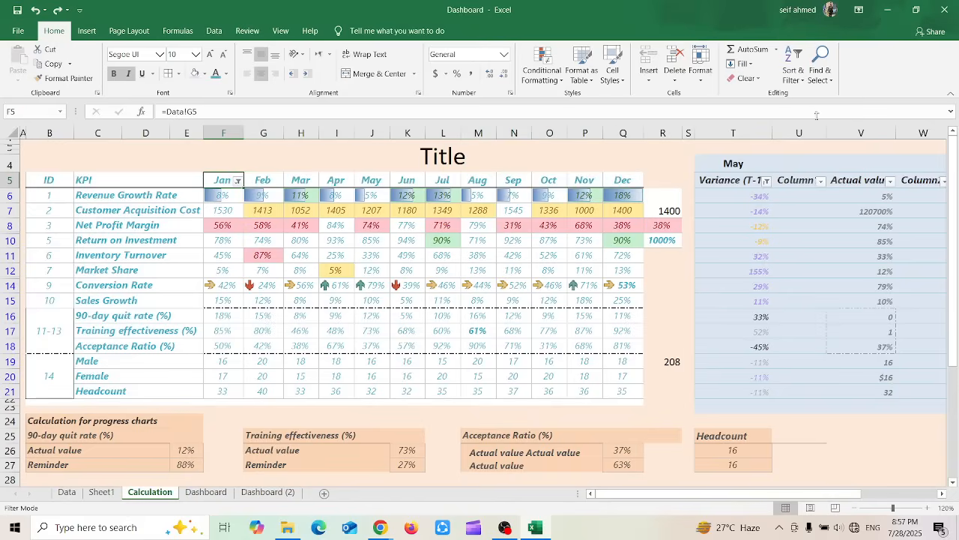
{"action": "left_click", "coordinate": [787, 75]}
{"action": "left_click", "coordinate": [802, 141]}
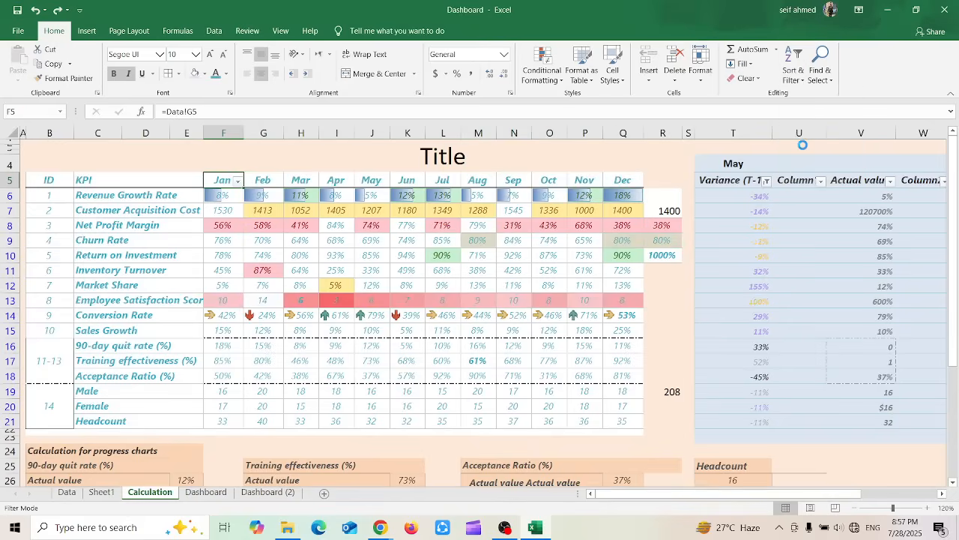
{"action": "left_click", "coordinate": [299, 365]}
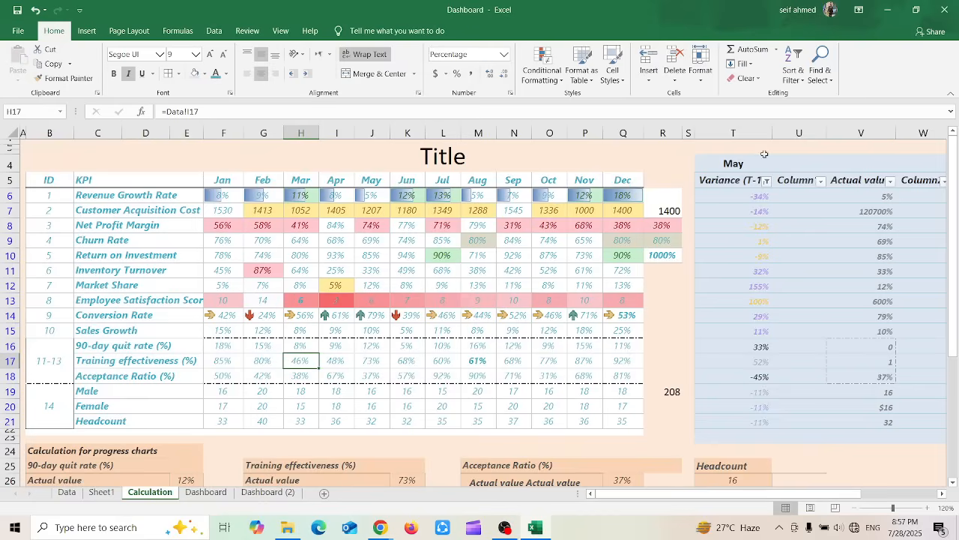
{"action": "left_click", "coordinate": [235, 378]}
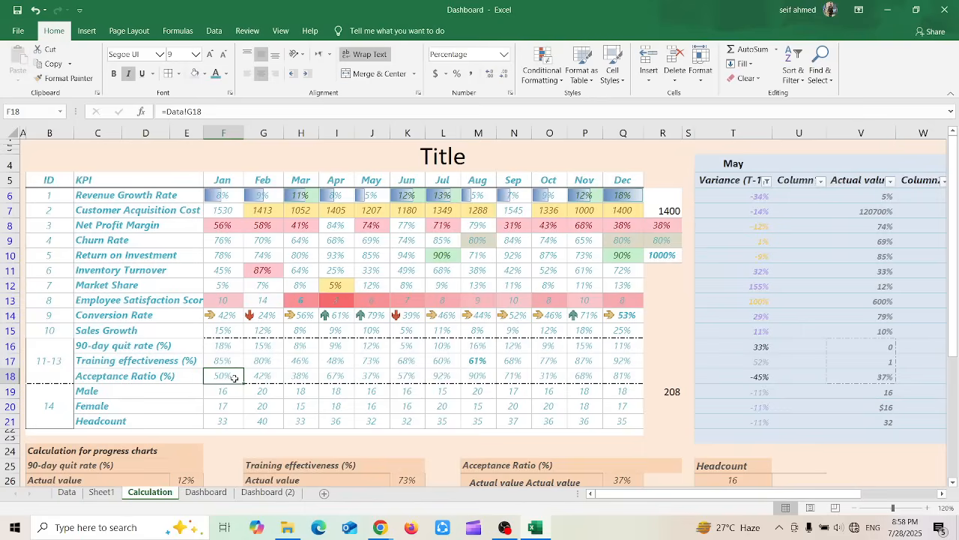
{"action": "left_click", "coordinate": [798, 79]}
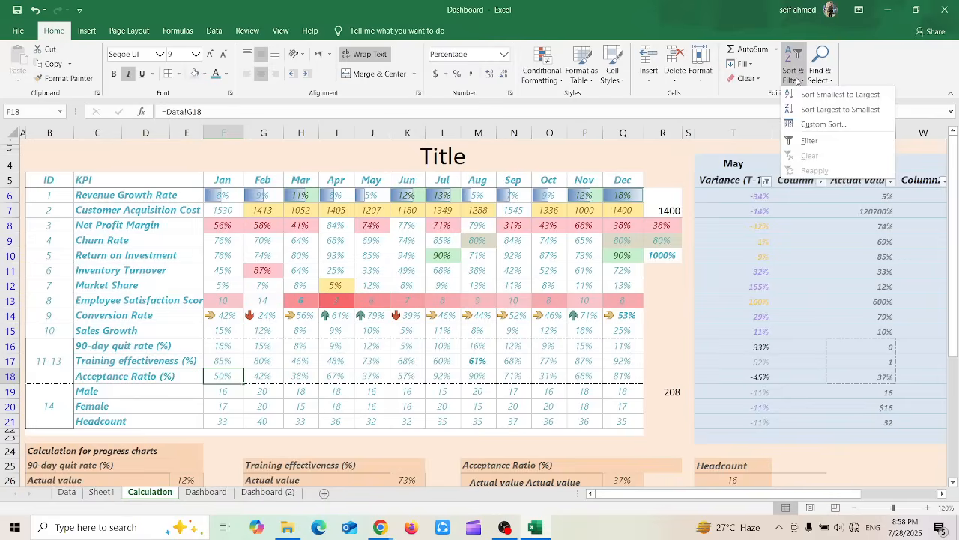
{"action": "left_click", "coordinate": [797, 79]}
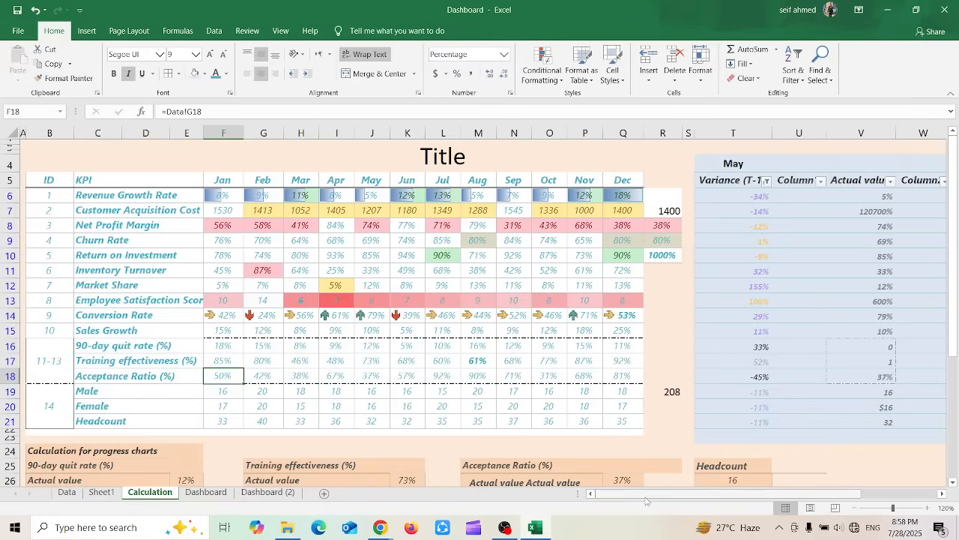
Filter the May table's Variance (T-1) column to exclude the 11% value
{"action": "left_click_drag", "start_coordinate": [649, 495], "coordinate": [726, 495]}
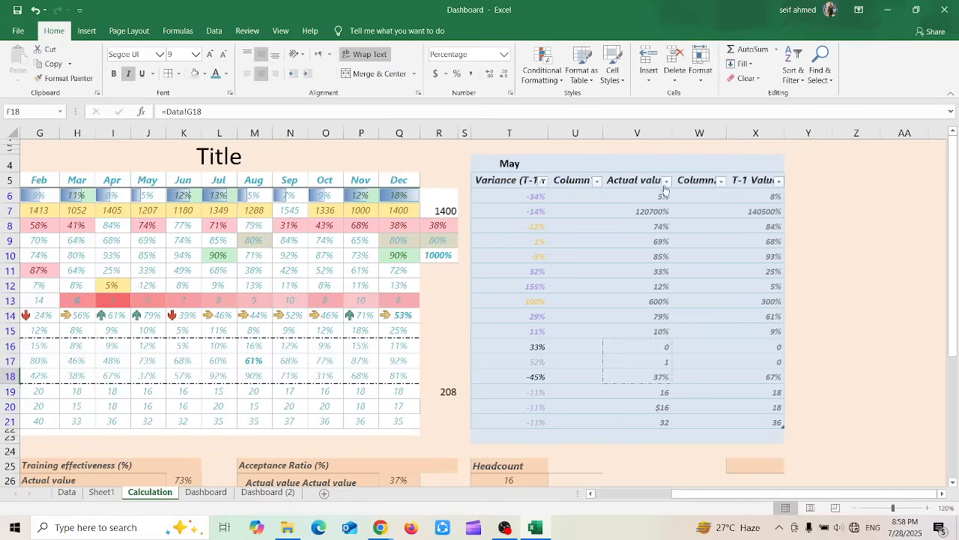
{"action": "left_click", "coordinate": [542, 182]}
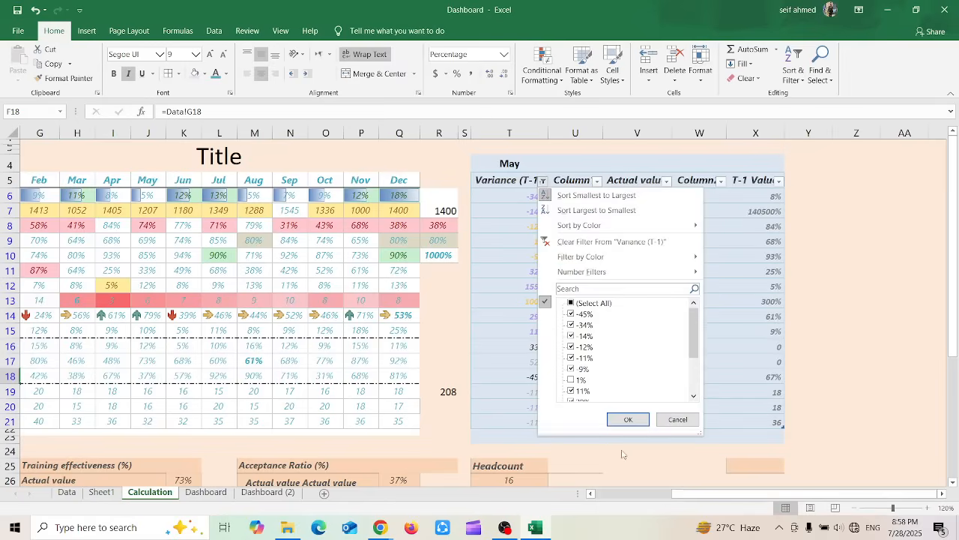
{"action": "left_click_drag", "start_coordinate": [698, 331], "coordinate": [693, 356]}
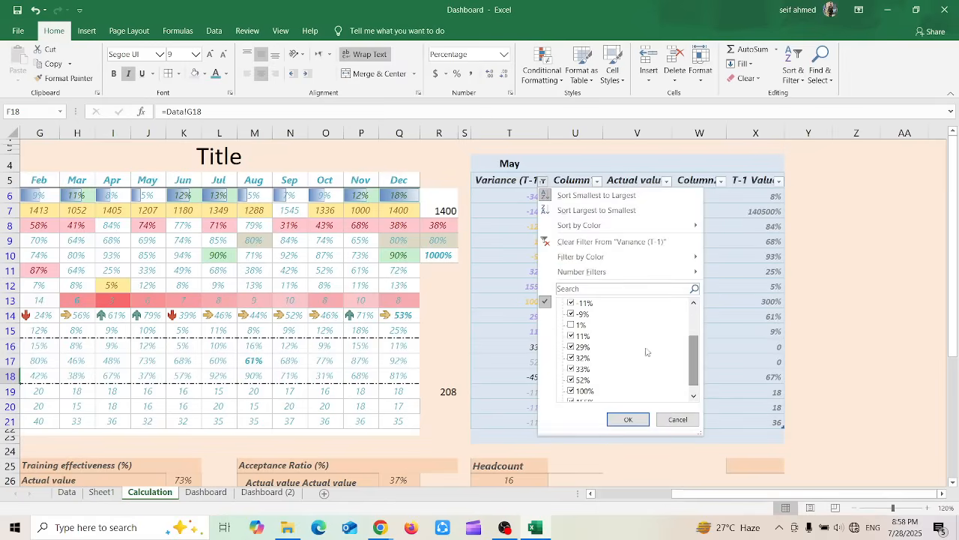
{"action": "left_click", "coordinate": [570, 336]}
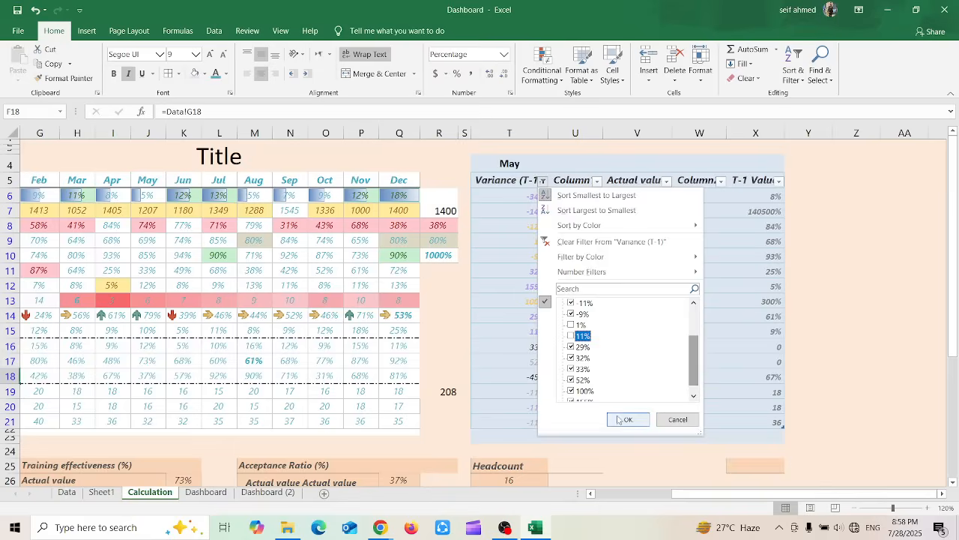
{"action": "left_click", "coordinate": [628, 419]}
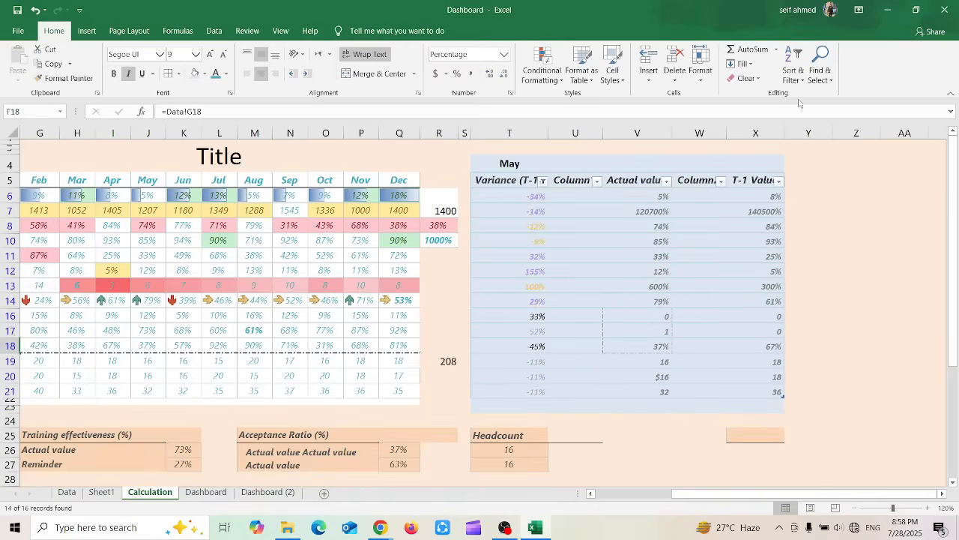
{"action": "left_click", "coordinate": [794, 66]}
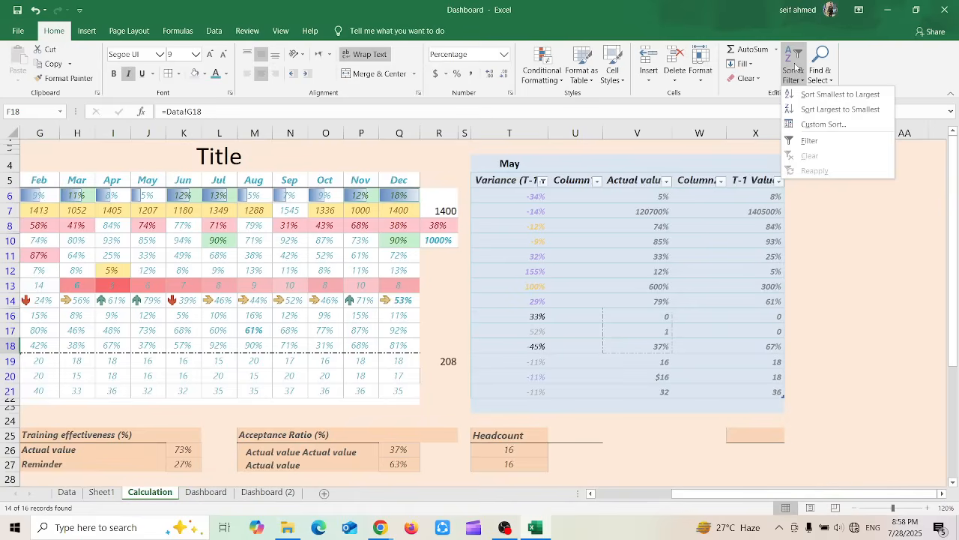
{"action": "left_click", "coordinate": [795, 66]}
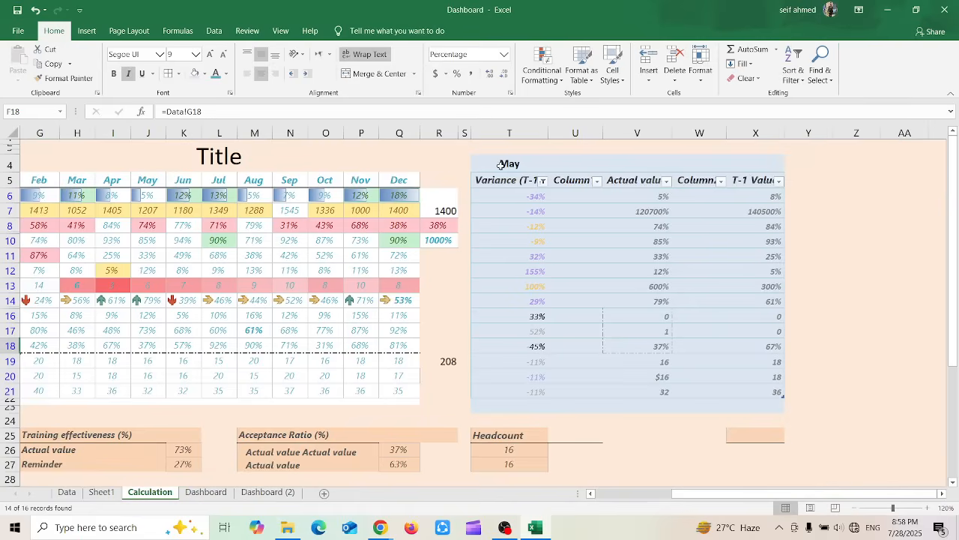
{"action": "scroll", "coordinate": [517, 183], "scroll_direction": "left", "scroll_amount": 3}
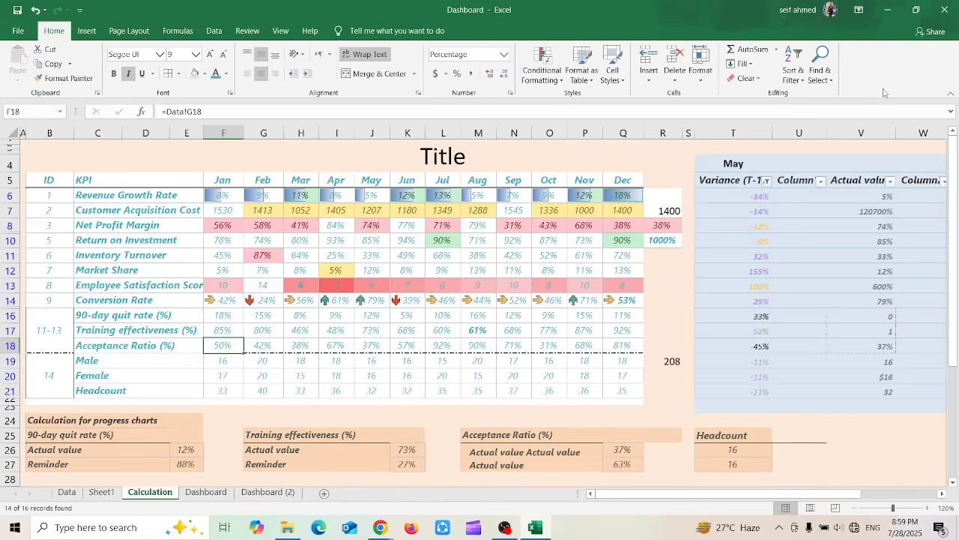
{"action": "left_click", "coordinate": [827, 80]}
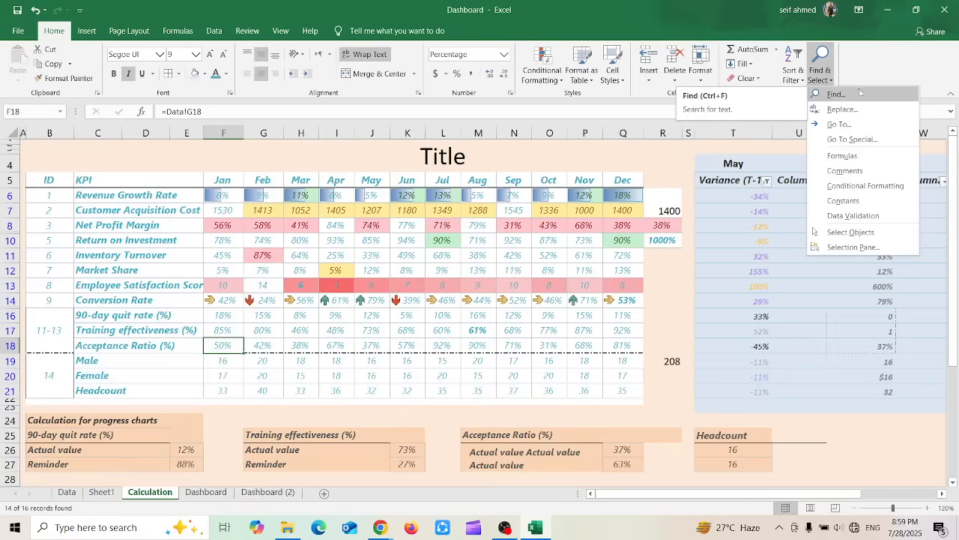
{"action": "left_click", "coordinate": [881, 77]}
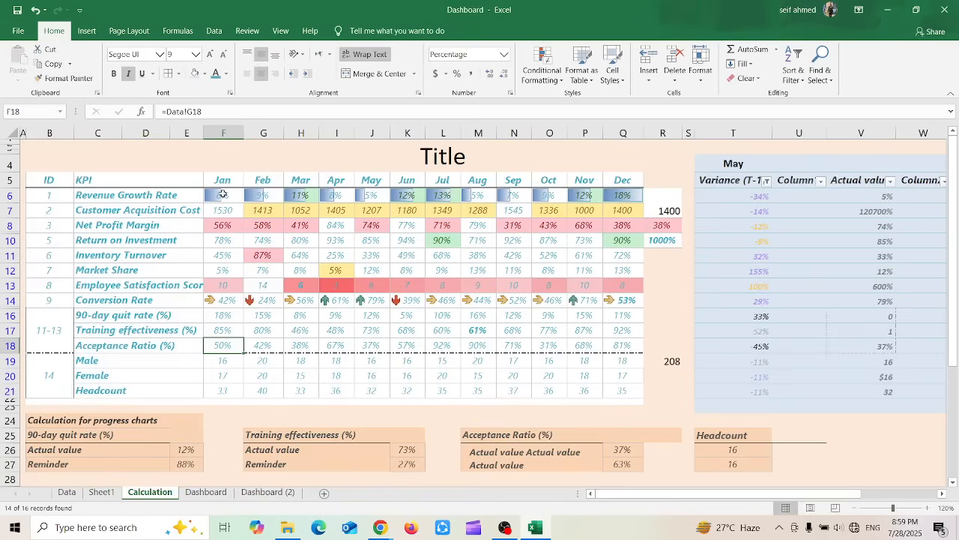
Delete the contents of the Dec column in the KPI table, including its month header
{"action": "left_click_drag", "start_coordinate": [219, 182], "coordinate": [620, 402]}
{"action": "left_click", "coordinate": [623, 184]}
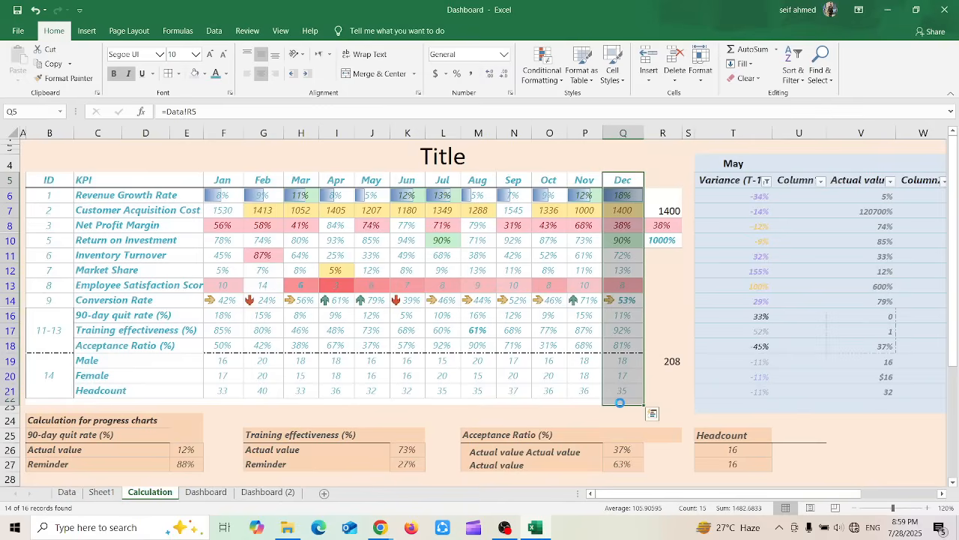
{"action": "key", "text": "Delete"}
Select the whole Calculation sheet and search it for Nov using Find, then close the search
{"action": "left_click_drag", "start_coordinate": [229, 178], "coordinate": [594, 177]}
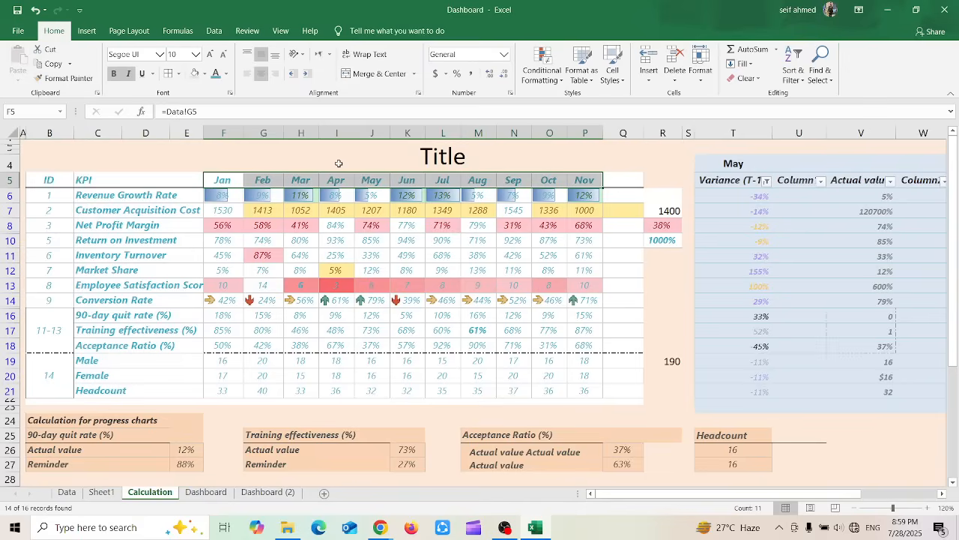
{"action": "left_click", "coordinate": [12, 133]}
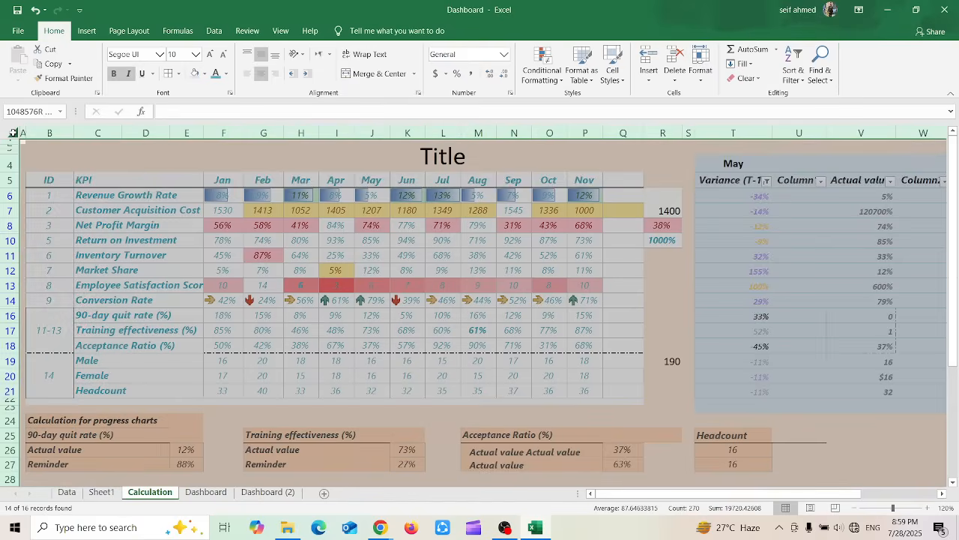
{"action": "left_click", "coordinate": [821, 70]}
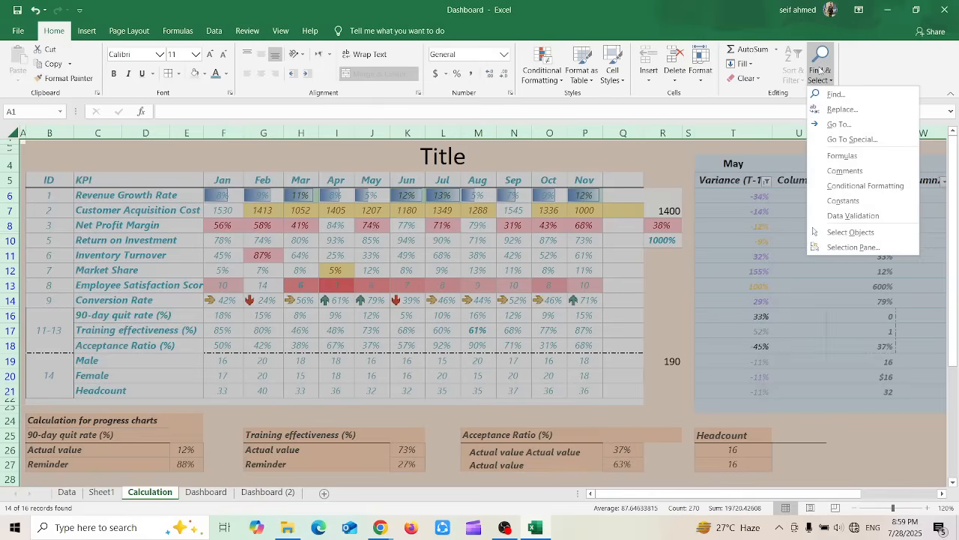
{"action": "left_click", "coordinate": [854, 97]}
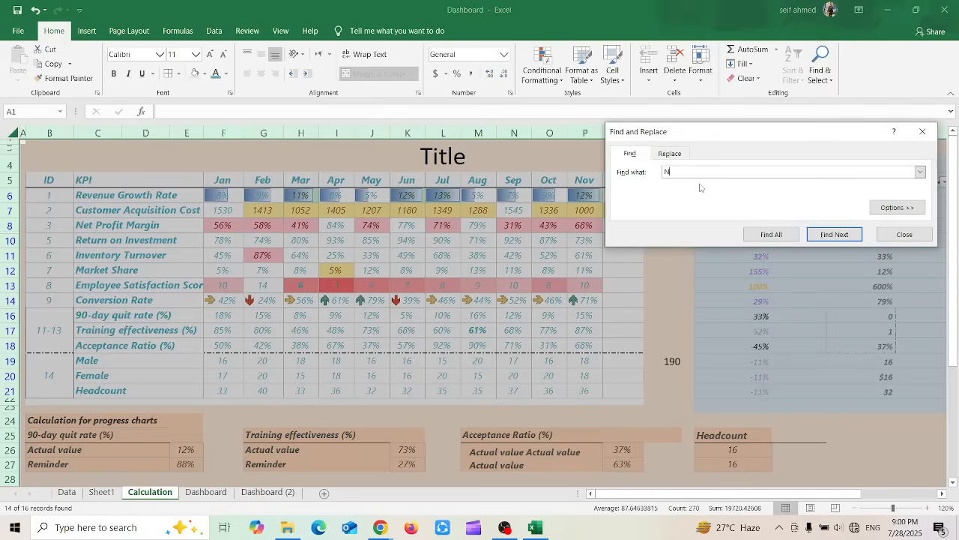
{"action": "left_click", "coordinate": [853, 235]}
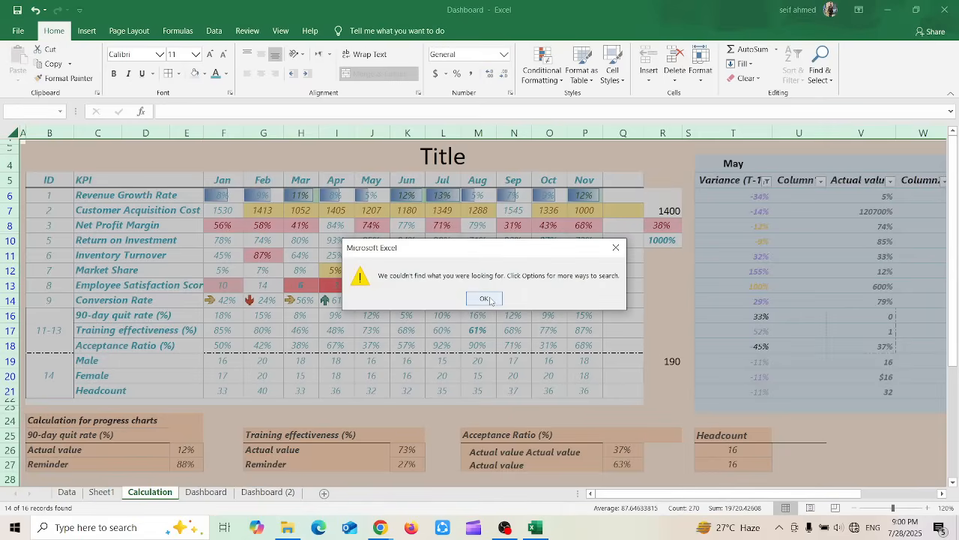
{"action": "left_click", "coordinate": [488, 298]}
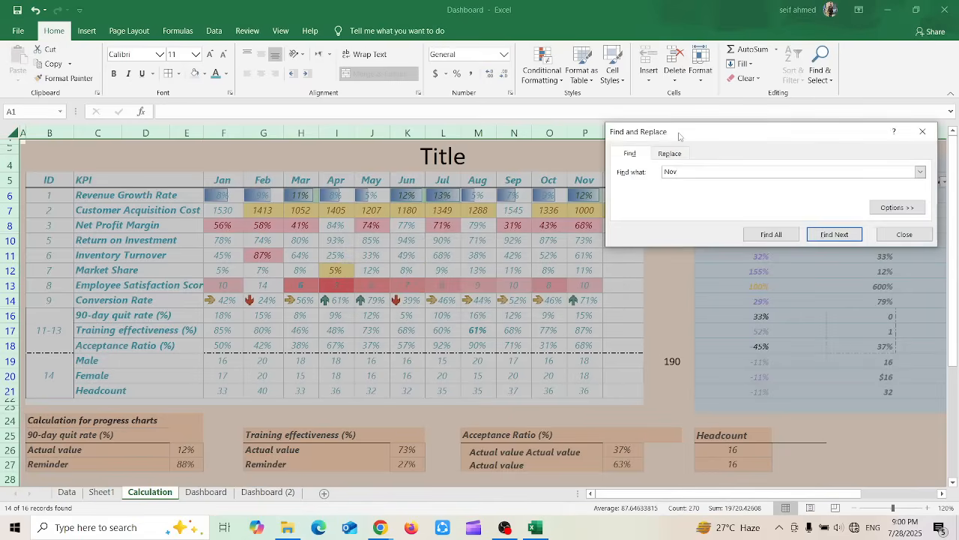
{"action": "left_click_drag", "start_coordinate": [679, 136], "coordinate": [595, 242]}
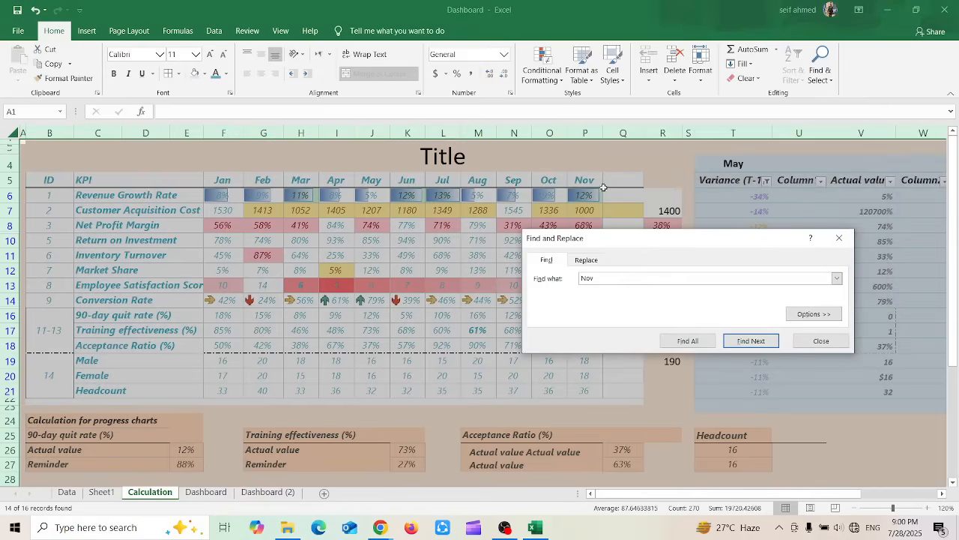
{"action": "left_click", "coordinate": [758, 345]}
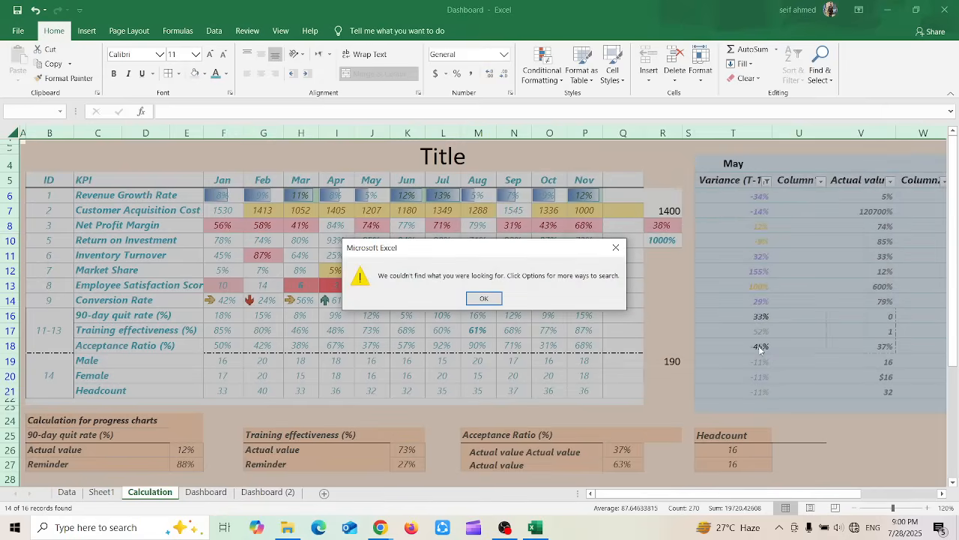
{"action": "key", "text": "Escape"}
{"action": "key", "text": "Escape"}
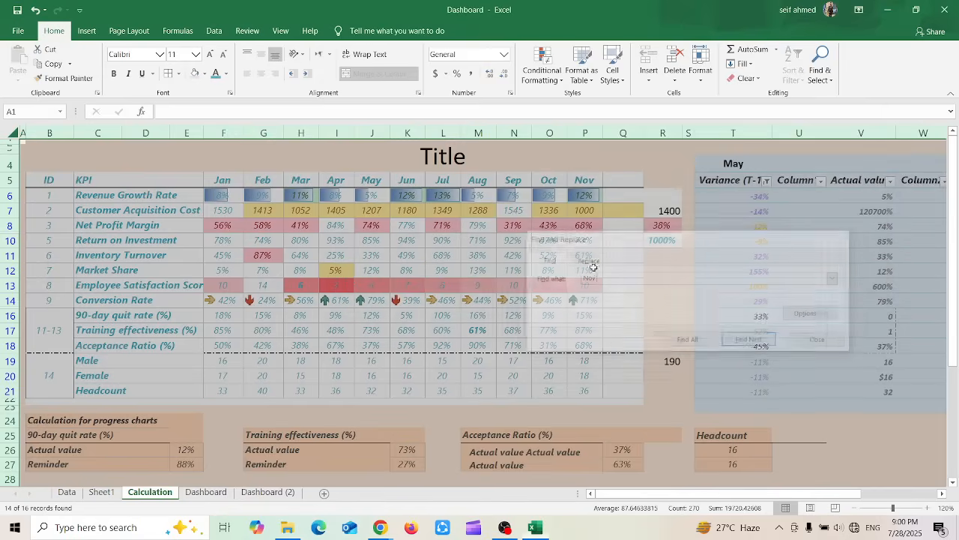
Inspect the formula behind the Nov header cell without changing it
{"action": "left_click", "coordinate": [589, 177]}
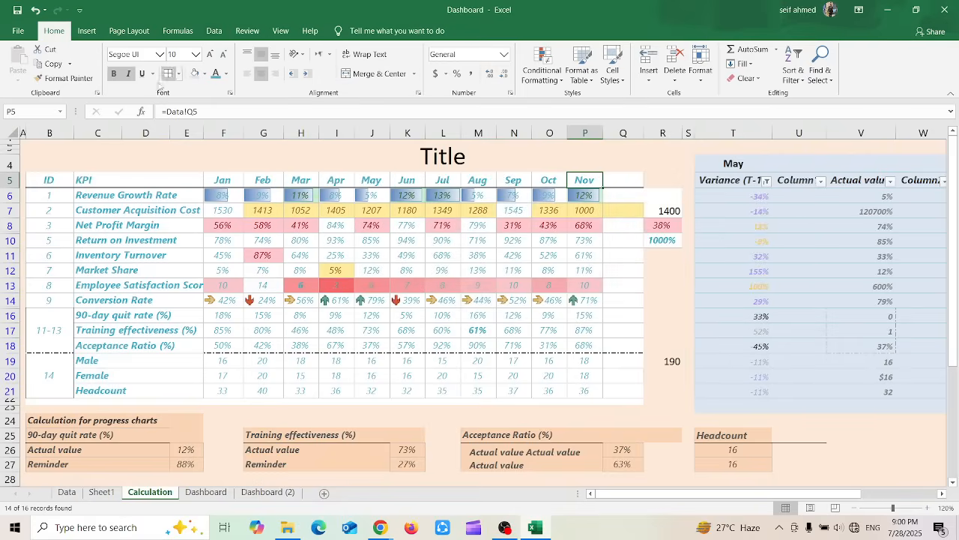
{"action": "left_click_drag", "start_coordinate": [204, 111], "coordinate": [161, 111]}
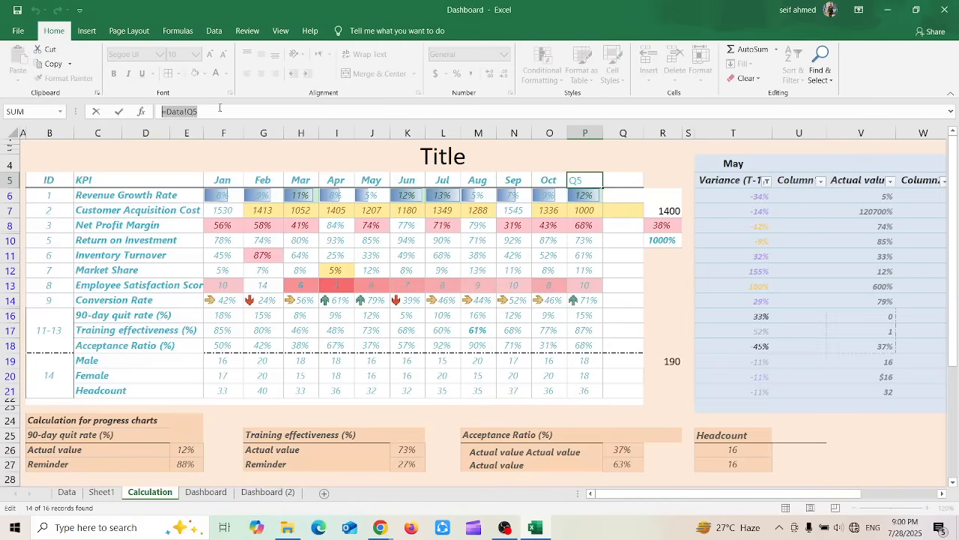
{"action": "key", "text": "Escape"}
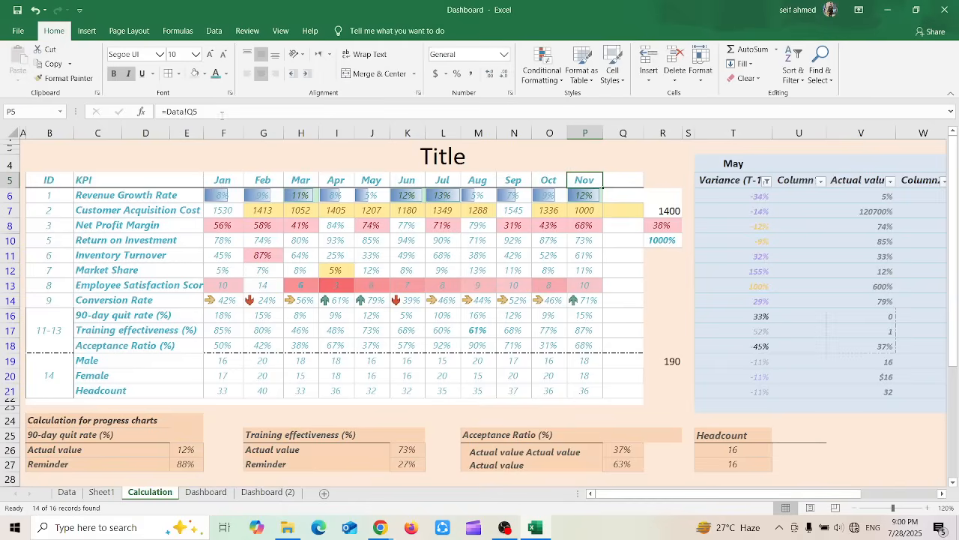
Examine the KPI labels and the progress-chart headings to see which cells hold plain text instead of formulas
{"action": "left_click", "coordinate": [166, 261]}
{"action": "key", "text": "Down"}
{"action": "key", "text": "Down"}
{"action": "key", "text": "Down"}
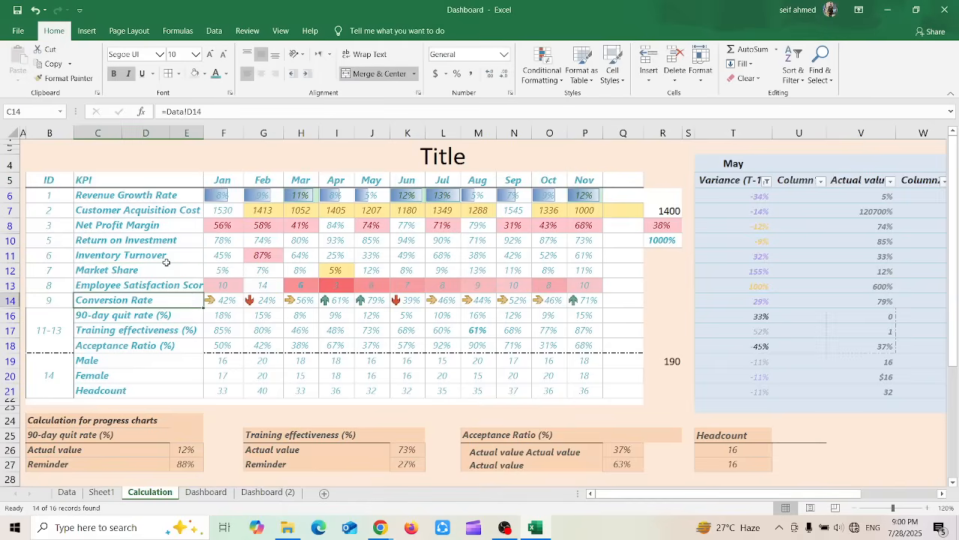
{"action": "key", "text": "Right"}
{"action": "key", "text": "Right"}
{"action": "key", "text": "Down"}
{"action": "key", "text": "Down"}
{"action": "key", "text": "Down"}
{"action": "key", "text": "Down"}
{"action": "key", "text": "Down"}
{"action": "key", "text": "Down"}
{"action": "key", "text": "Down"}
{"action": "key", "text": "Down"}
{"action": "key", "text": "Down"}
{"action": "key", "text": "Down"}
{"action": "key", "text": "Down"}
{"action": "key", "text": "Down"}
{"action": "key", "text": "Down"}
{"action": "key", "text": "Down"}
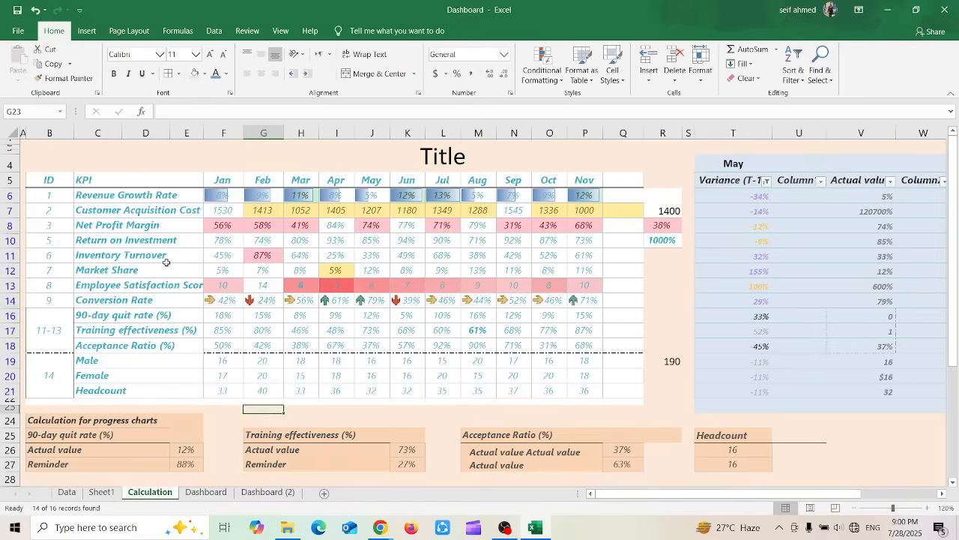
{"action": "key", "text": "Up"}
{"action": "key", "text": "Up"}
{"action": "key", "text": "Up"}
{"action": "key", "text": "Up"}
{"action": "key", "text": "Up"}
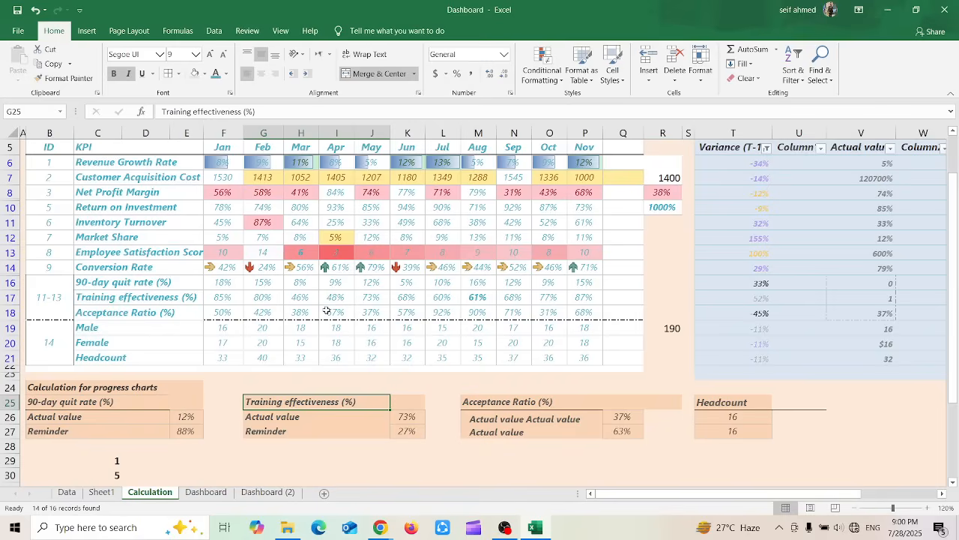
{"action": "left_click", "coordinate": [736, 404]}
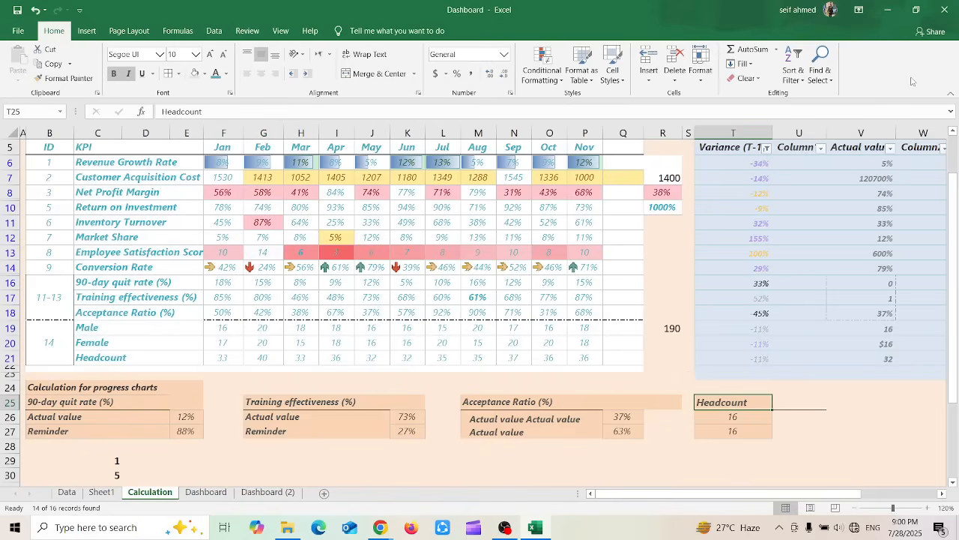
Search the Calculation sheet for Headcount using Find
{"action": "left_click", "coordinate": [817, 411]}
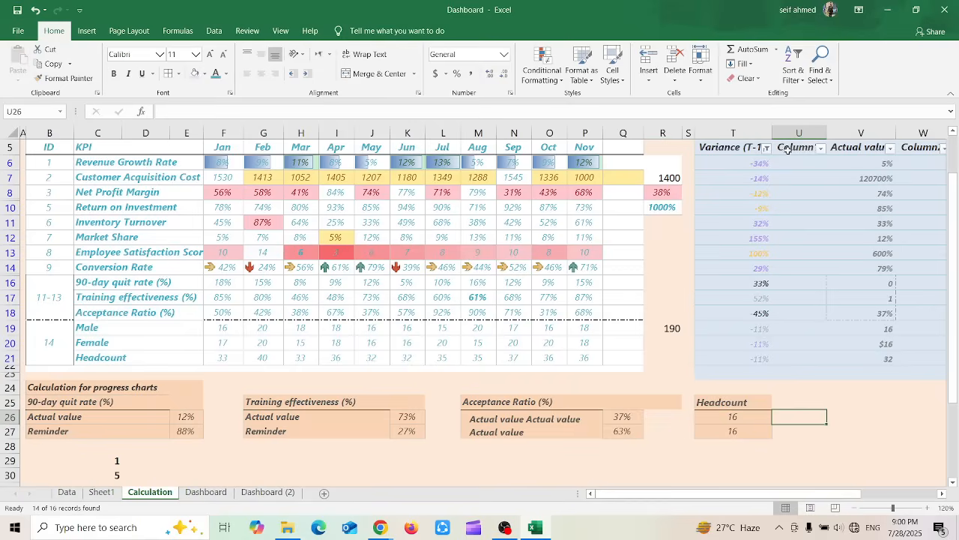
{"action": "left_click", "coordinate": [829, 75]}
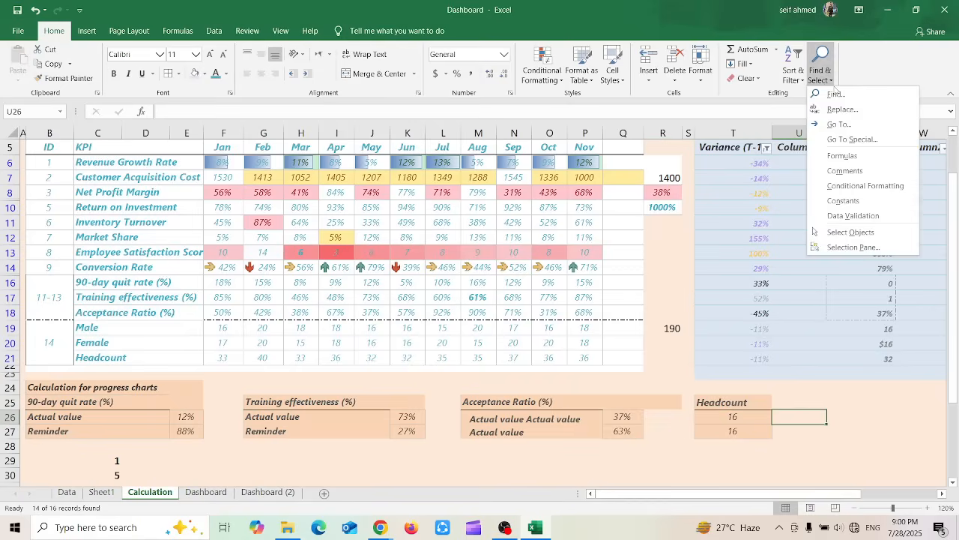
{"action": "left_click", "coordinate": [835, 94]}
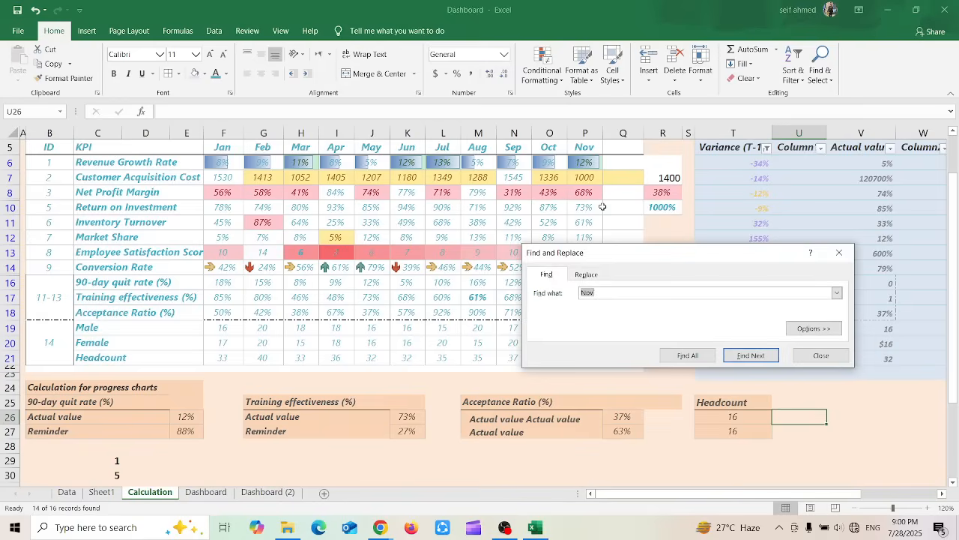
{"action": "type", "text": "Headcount"}
{"action": "left_click", "coordinate": [751, 360]}
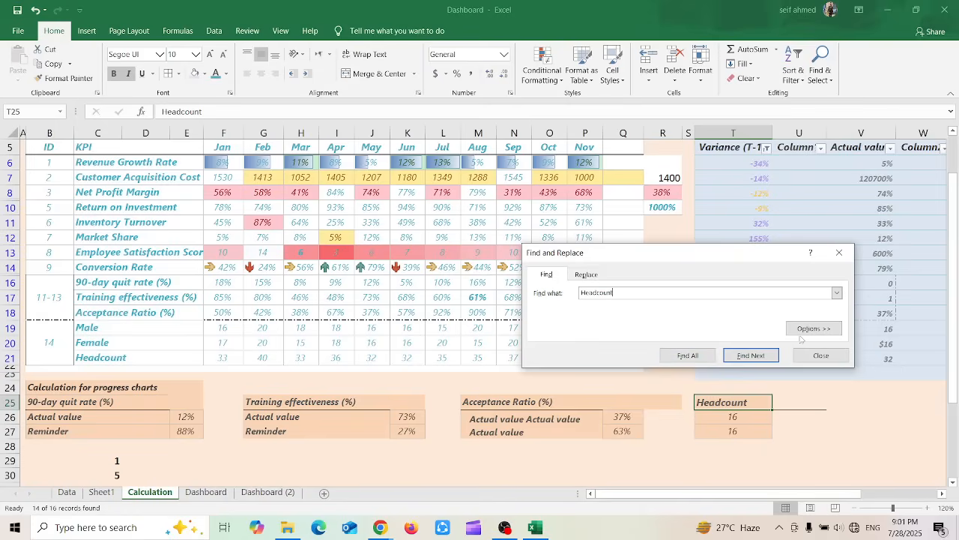
Replace all occurrences of Headcount with Count on the Calculation sheet, and close Find and Replace
{"action": "left_click", "coordinate": [578, 278]}
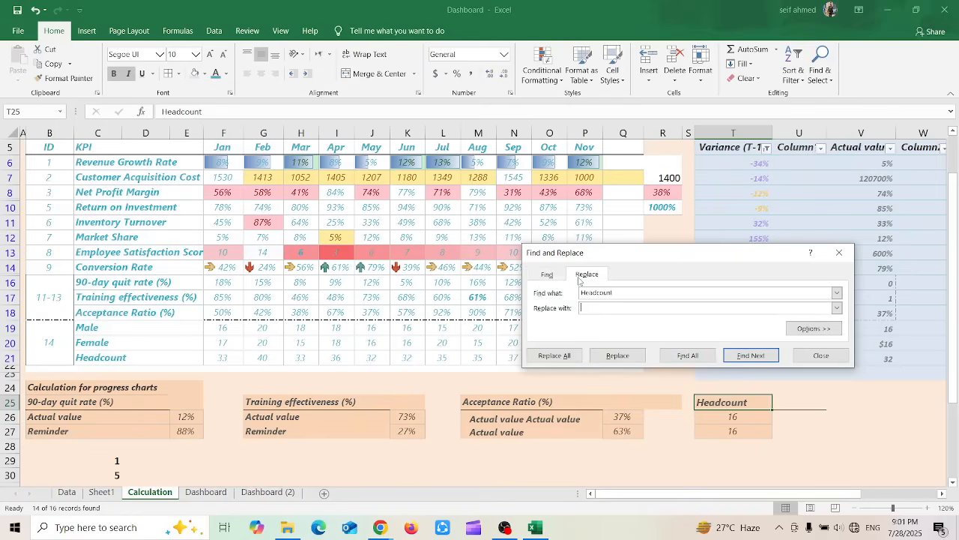
{"action": "double_click", "coordinate": [631, 291]}
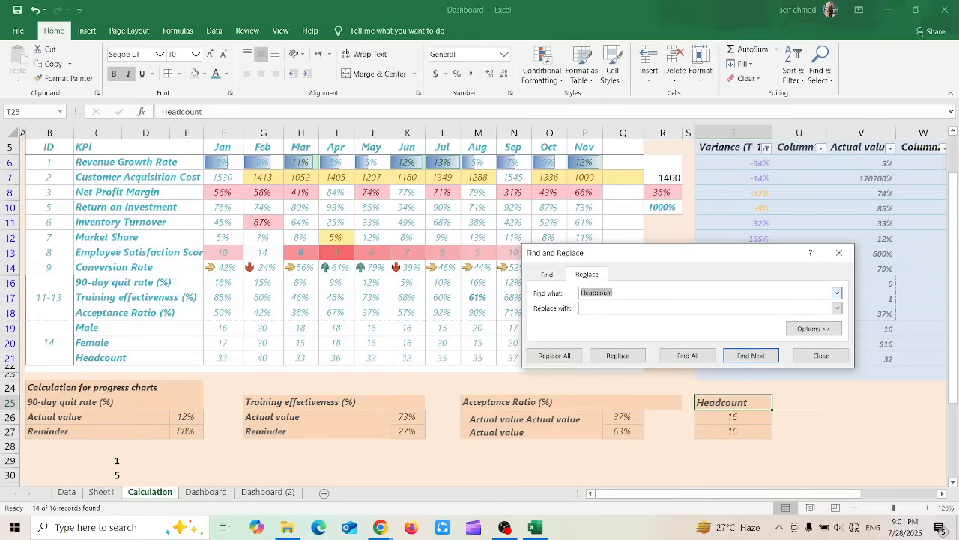
{"action": "left_click", "coordinate": [597, 307]}
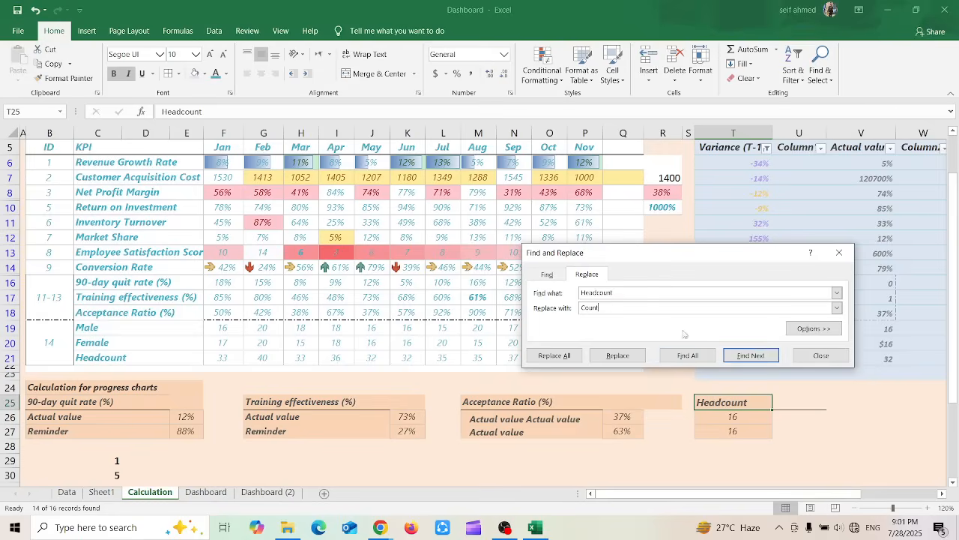
{"action": "left_click", "coordinate": [608, 357]}
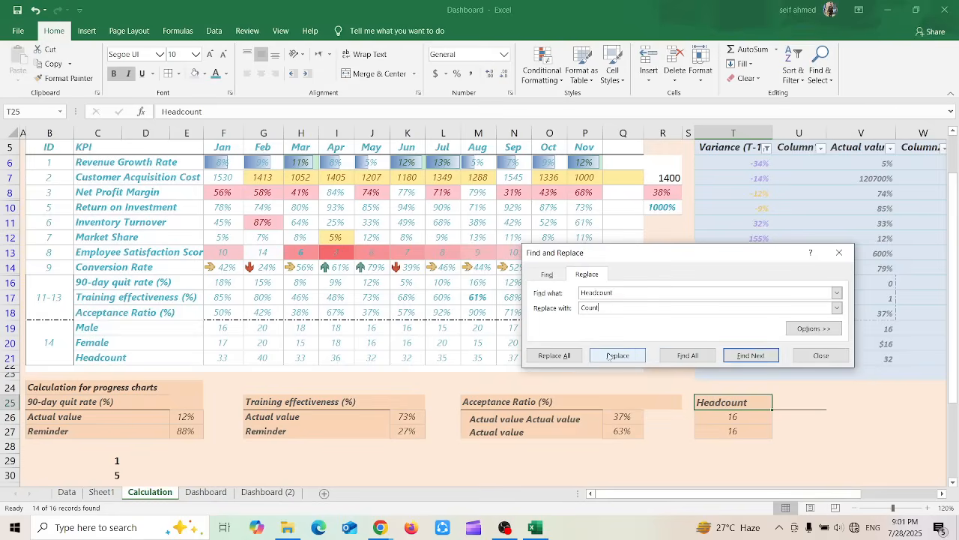
{"action": "left_click", "coordinate": [562, 355]}
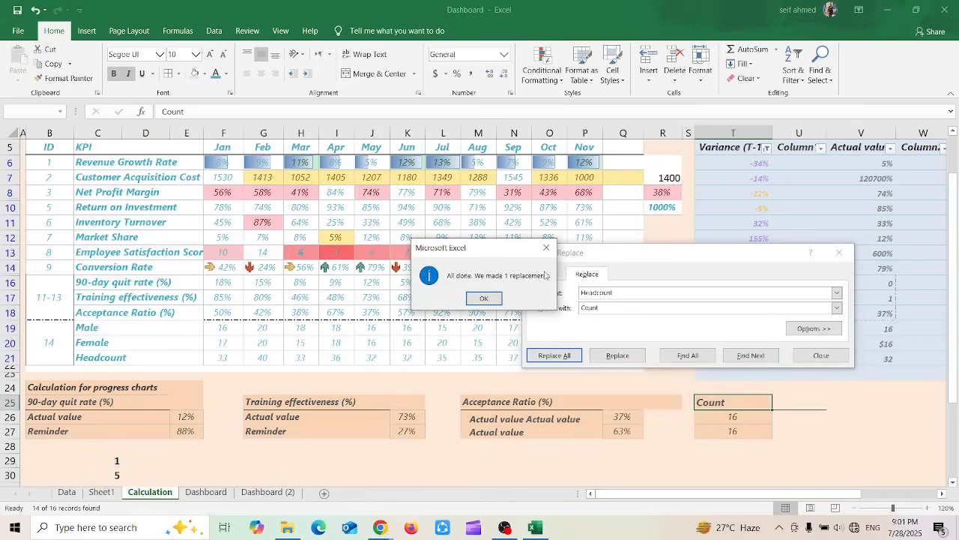
{"action": "left_click", "coordinate": [484, 299]}
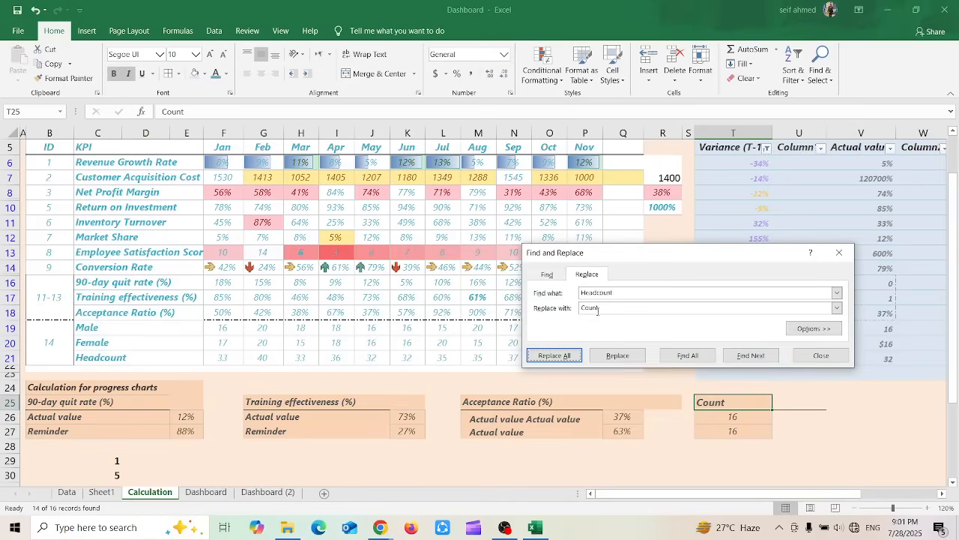
{"action": "left_click", "coordinate": [821, 355]}
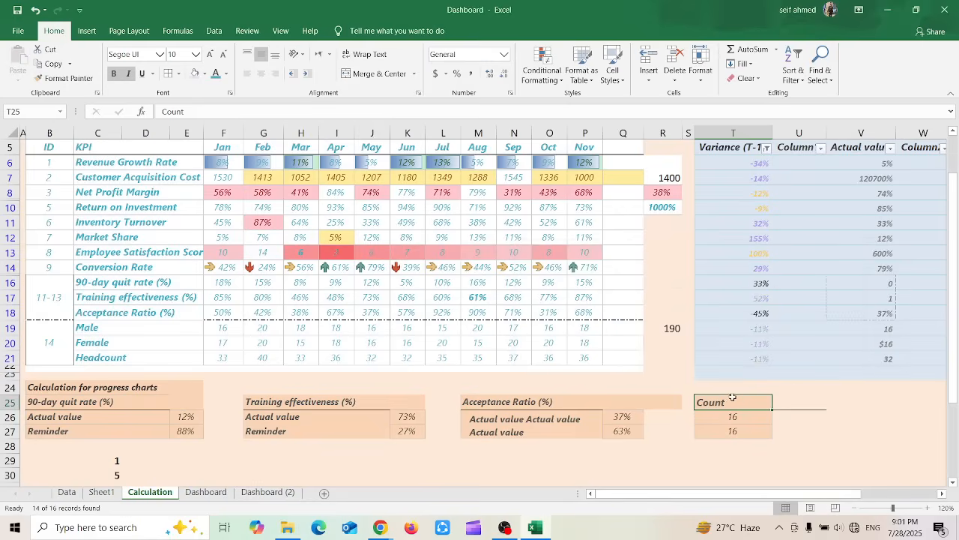
{"action": "left_click", "coordinate": [823, 79]}
{"action": "left_click", "coordinate": [836, 95]}
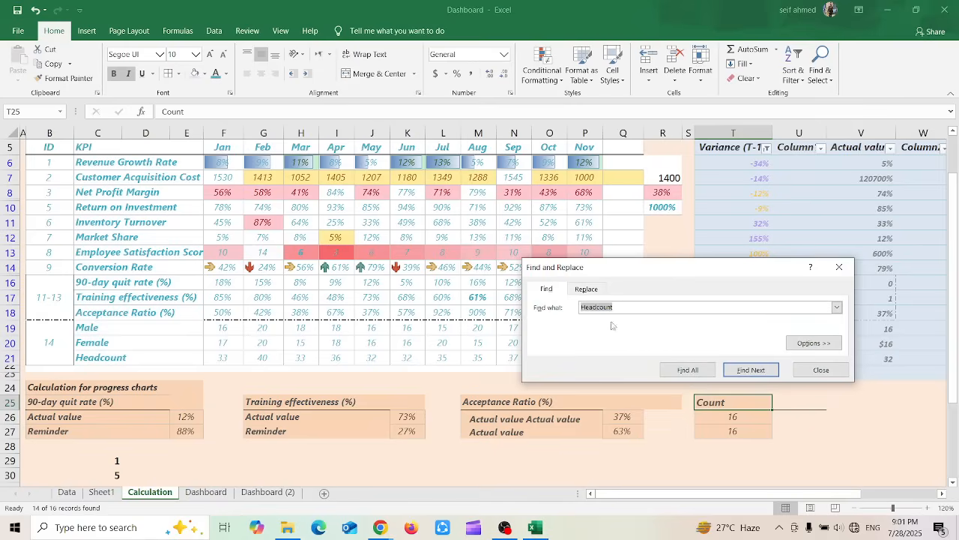
{"action": "left_click", "coordinate": [586, 288]}
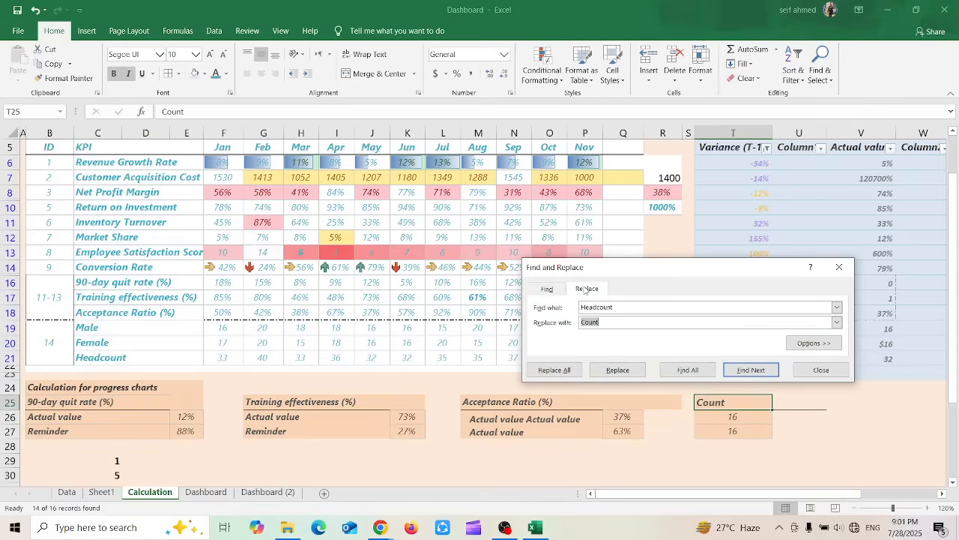
{"action": "left_click", "coordinate": [821, 370]}
{"action": "left_click", "coordinate": [821, 373]}
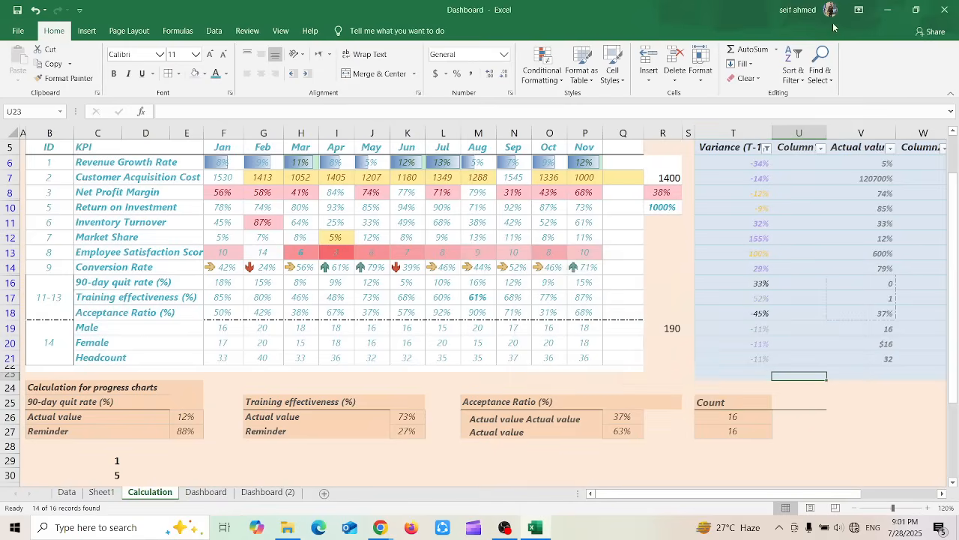
Use Go To to jump to the named range Months on the Calculation sheet
{"action": "left_click", "coordinate": [819, 64]}
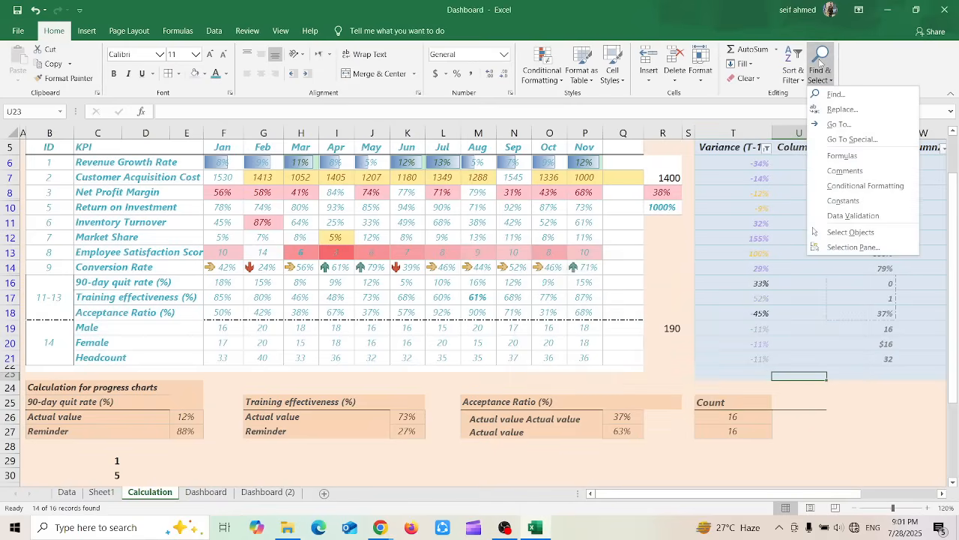
{"action": "left_click", "coordinate": [847, 124]}
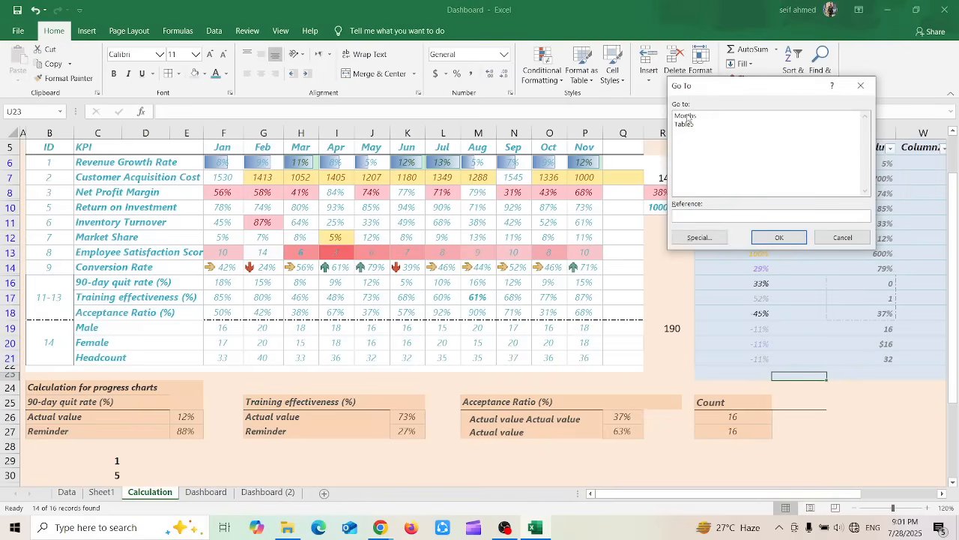
{"action": "left_click", "coordinate": [688, 117]}
{"action": "left_click", "coordinate": [691, 124]}
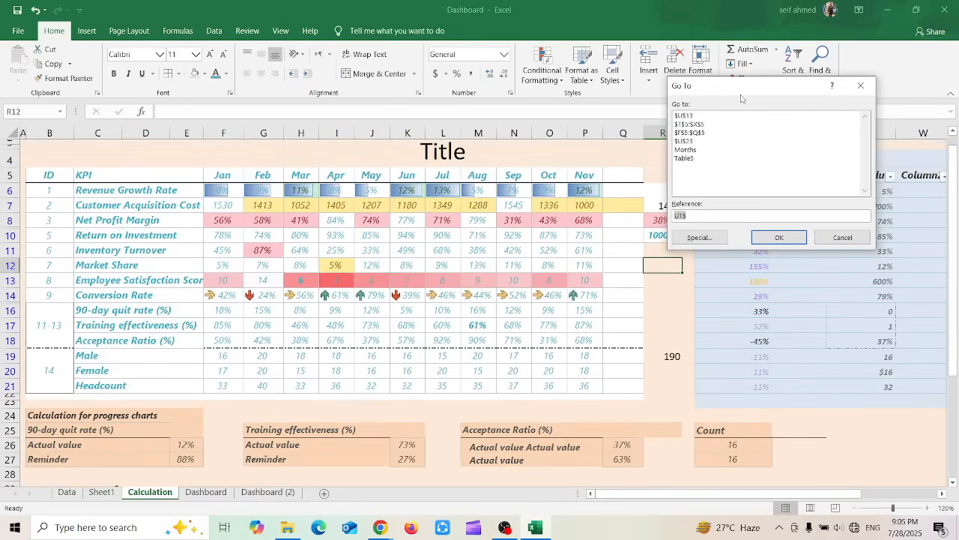
{"action": "left_click_drag", "start_coordinate": [729, 89], "coordinate": [689, 153]}
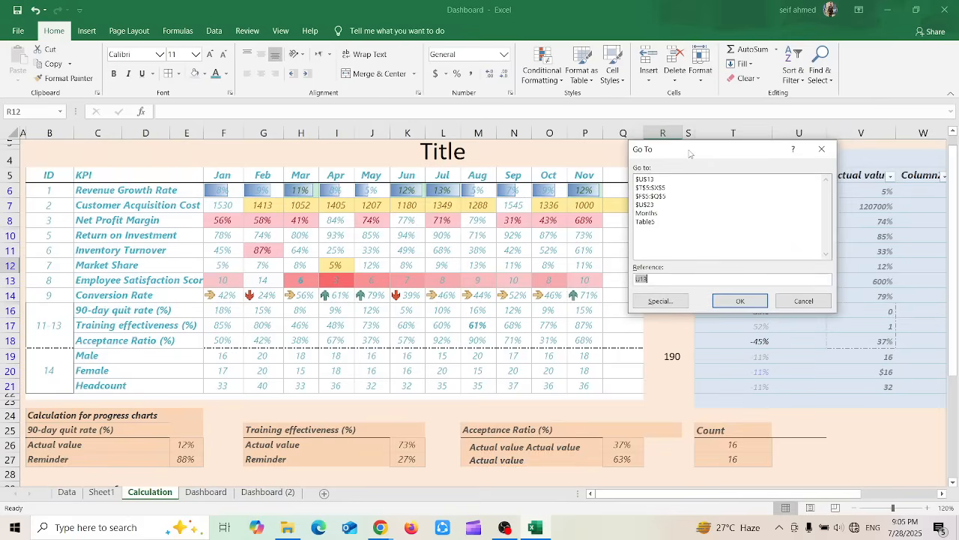
{"action": "left_click", "coordinate": [646, 213]}
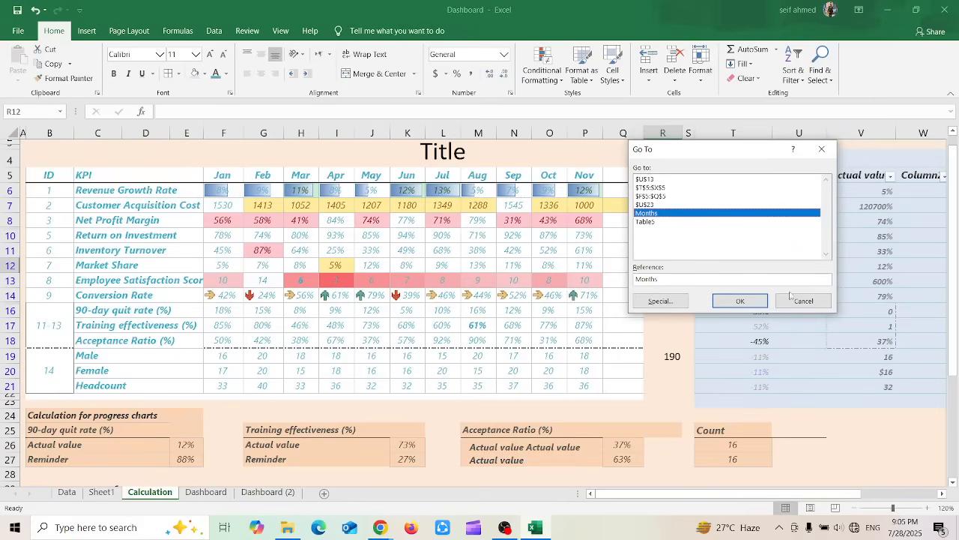
{"action": "left_click", "coordinate": [740, 302]}
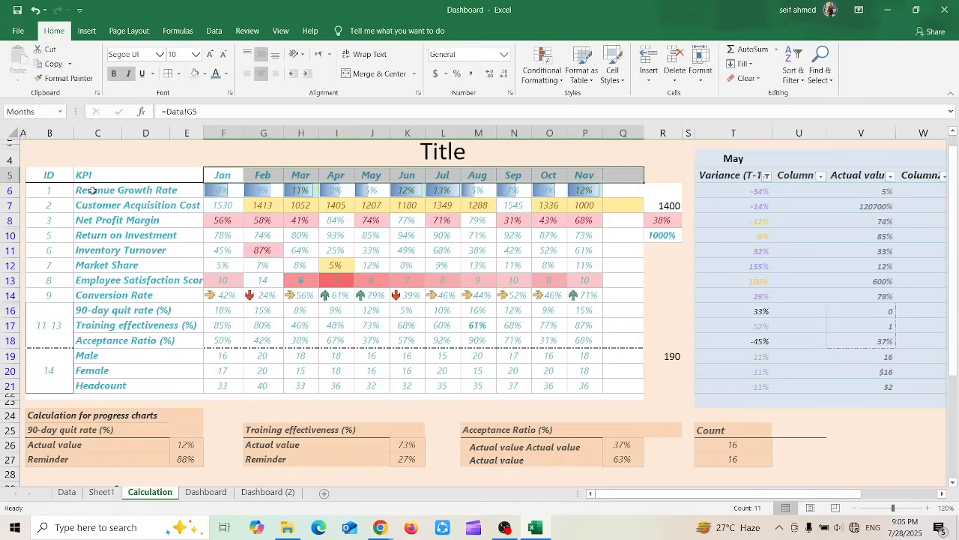
Define the workbook-scoped name KPIs for the KPI labels in C6:E21 on the Calculation sheet
{"action": "left_click_drag", "start_coordinate": [92, 190], "coordinate": [103, 381]}
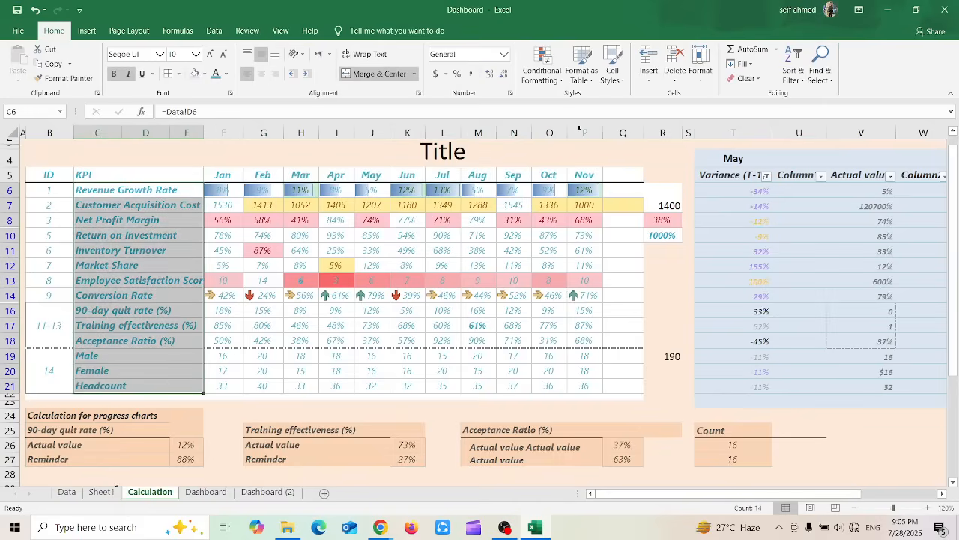
{"action": "right_click", "coordinate": [158, 234]}
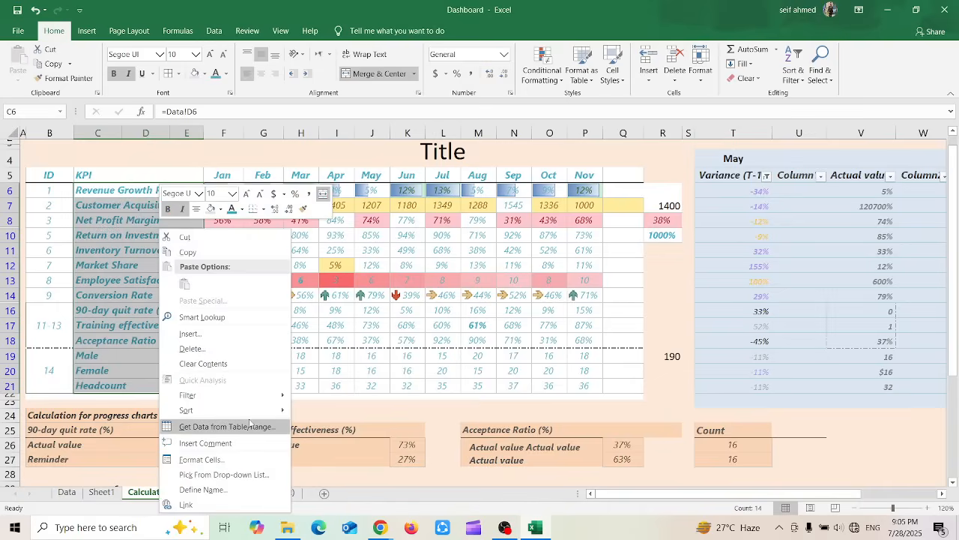
{"action": "left_click", "coordinate": [192, 490]}
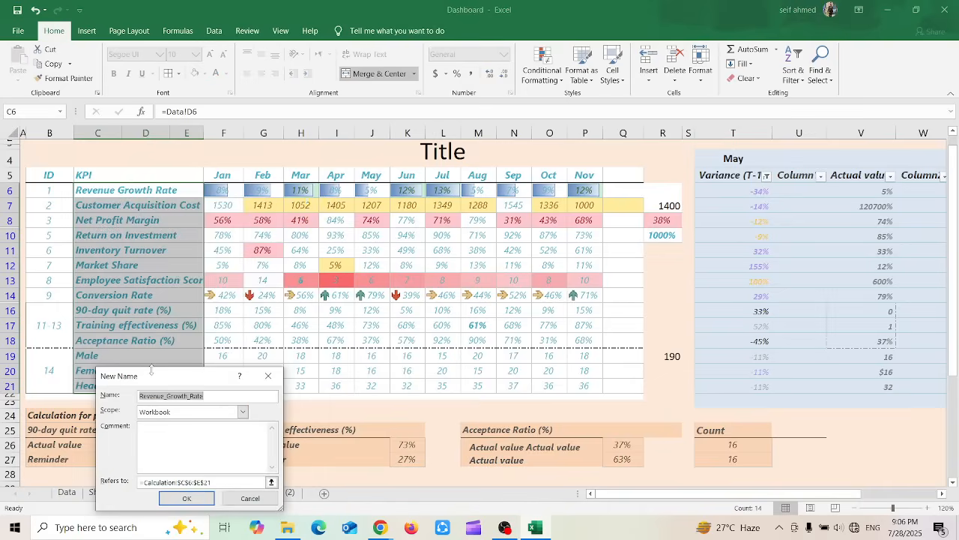
{"action": "left_click_drag", "start_coordinate": [153, 368], "coordinate": [305, 266]}
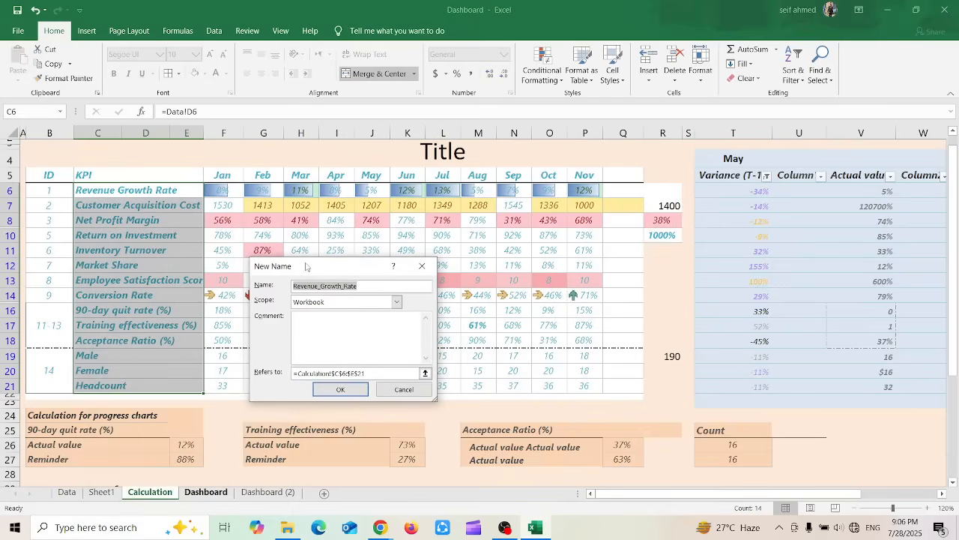
{"action": "type", "text": "KPIs"}
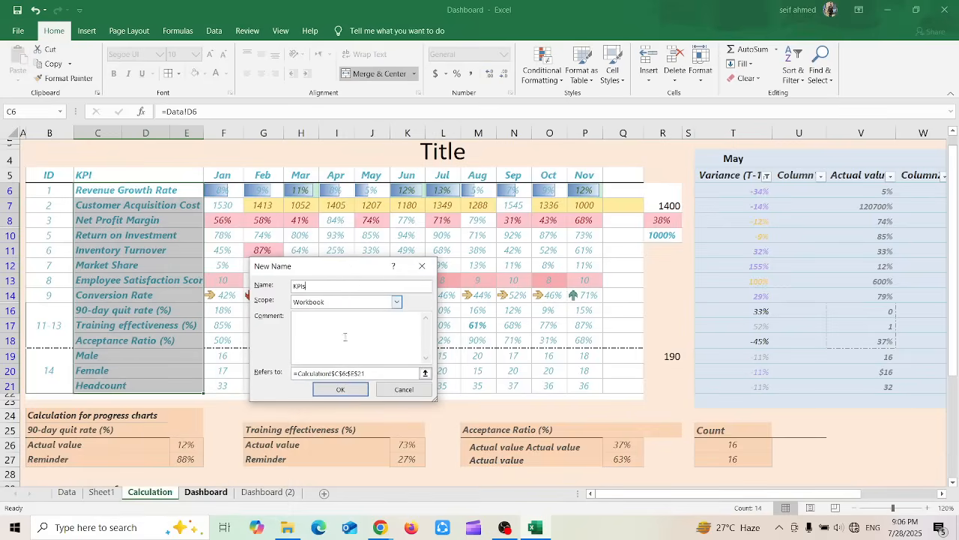
{"action": "left_click", "coordinate": [335, 388]}
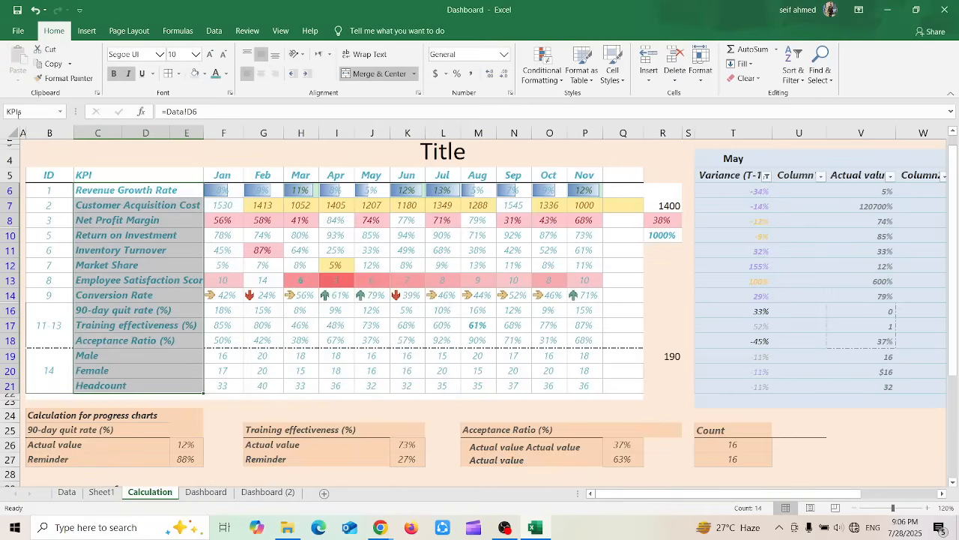
From cell G16, use Go To to jump to the named range KPIs
{"action": "left_click", "coordinate": [255, 307]}
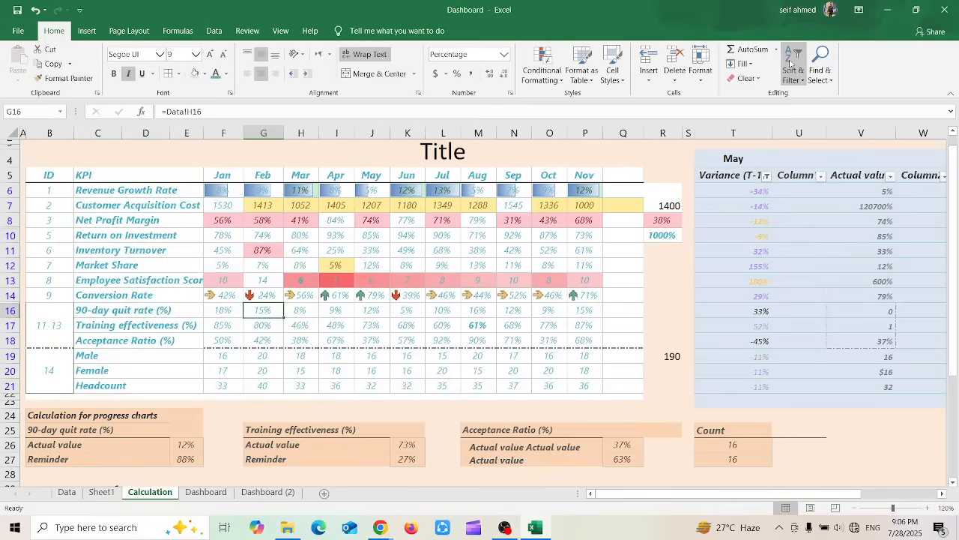
{"action": "left_click", "coordinate": [817, 71]}
{"action": "left_click", "coordinate": [847, 129]}
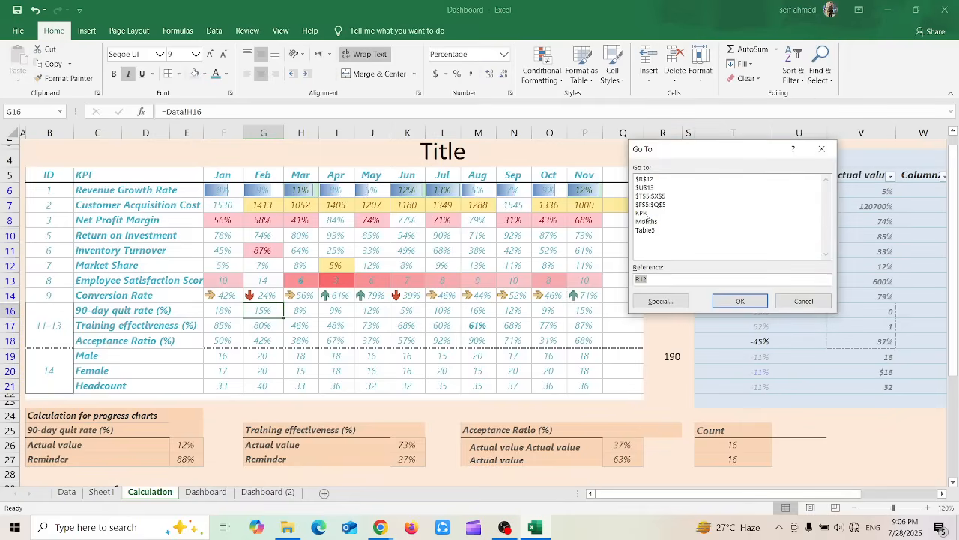
{"action": "left_click", "coordinate": [644, 214]}
{"action": "left_click", "coordinate": [740, 300]}
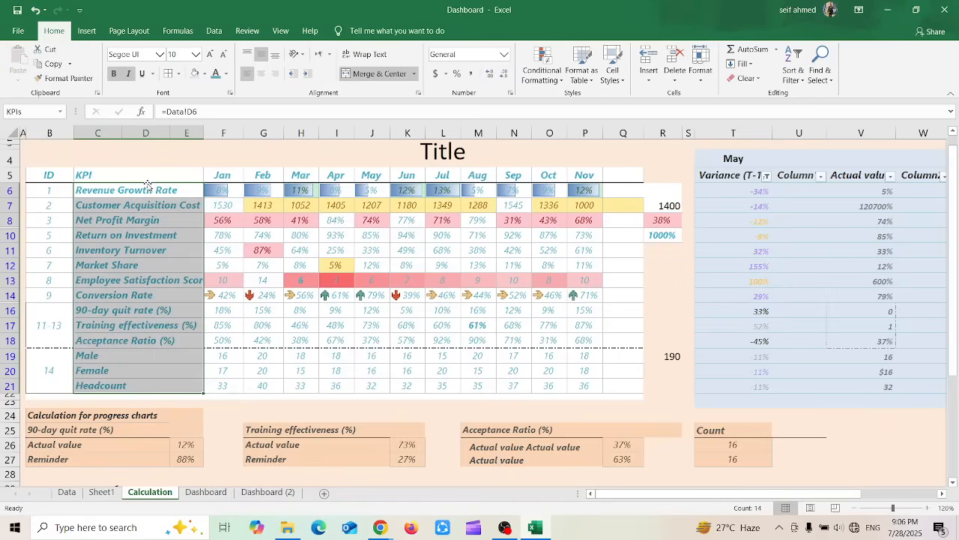
Starting from the empty cell D4, select all cells on the Calculation sheet that contain formulas
{"action": "left_click", "coordinate": [823, 75]}
{"action": "left_click", "coordinate": [822, 76]}
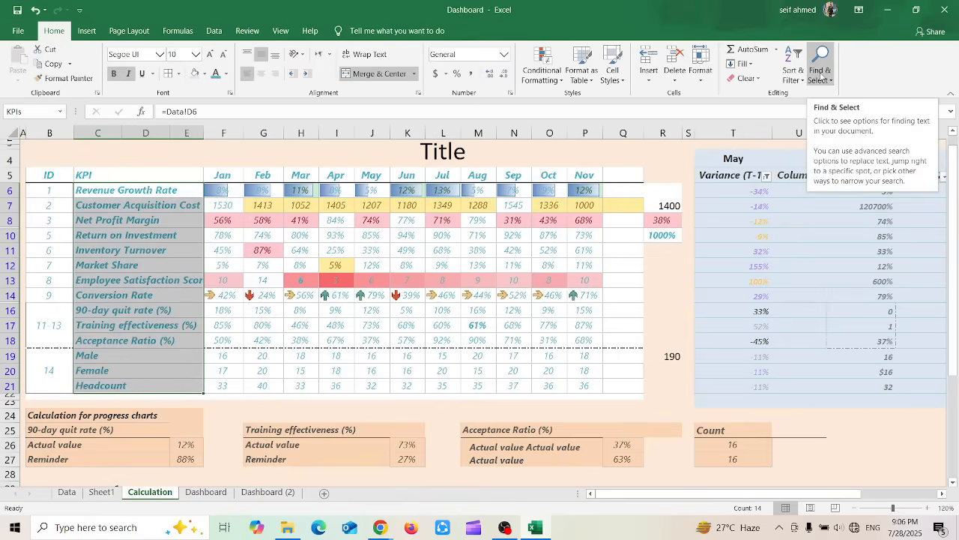
{"action": "left_click", "coordinate": [822, 75]}
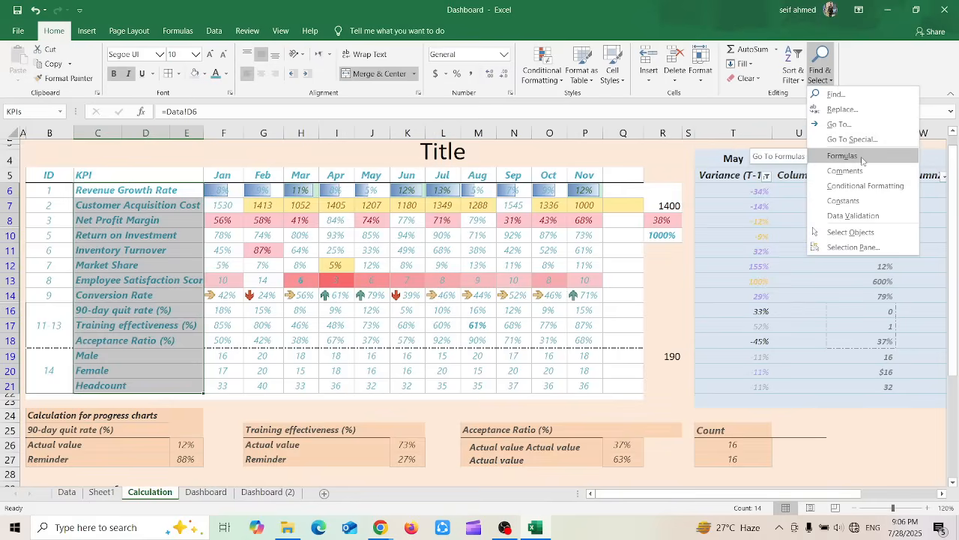
{"action": "key", "text": "Escape"}
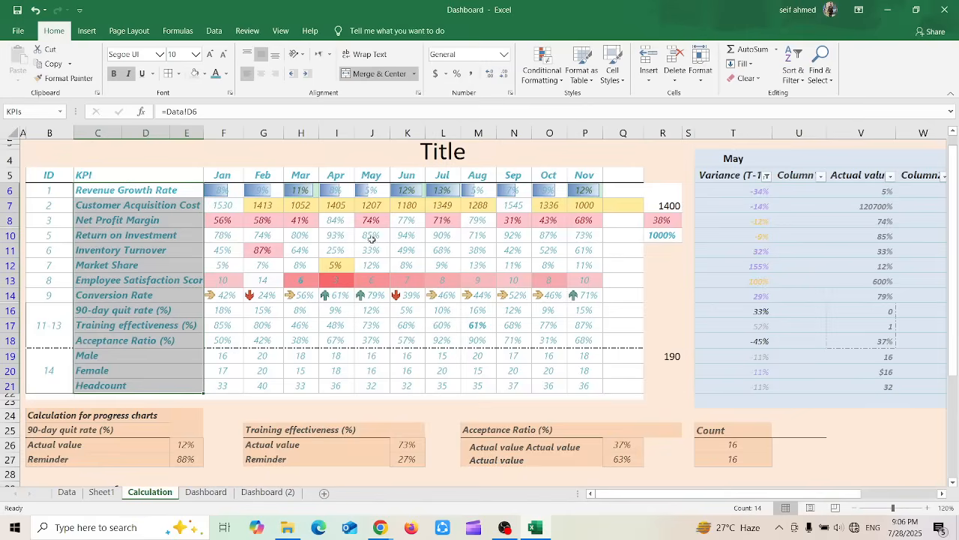
{"action": "left_click", "coordinate": [128, 155]}
{"action": "left_click", "coordinate": [820, 66]}
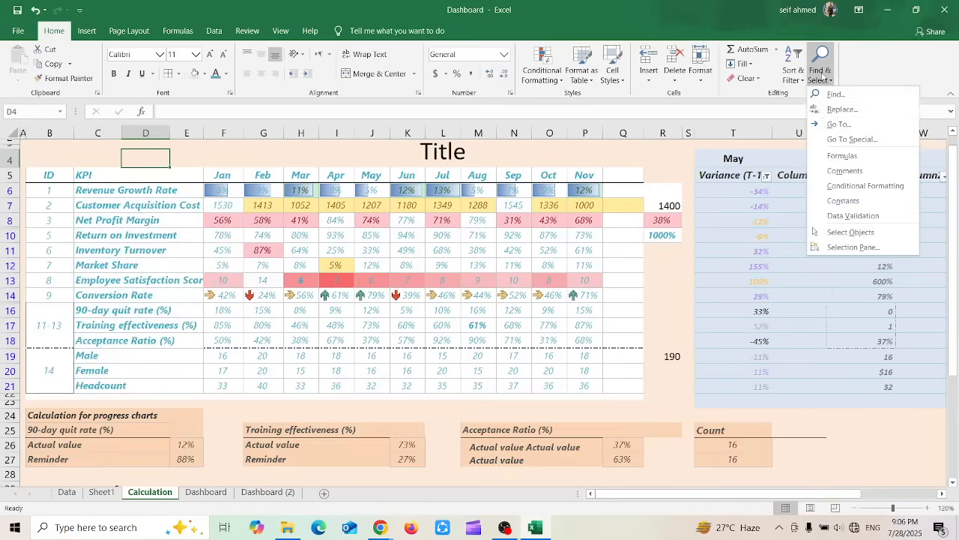
{"action": "left_click", "coordinate": [843, 155]}
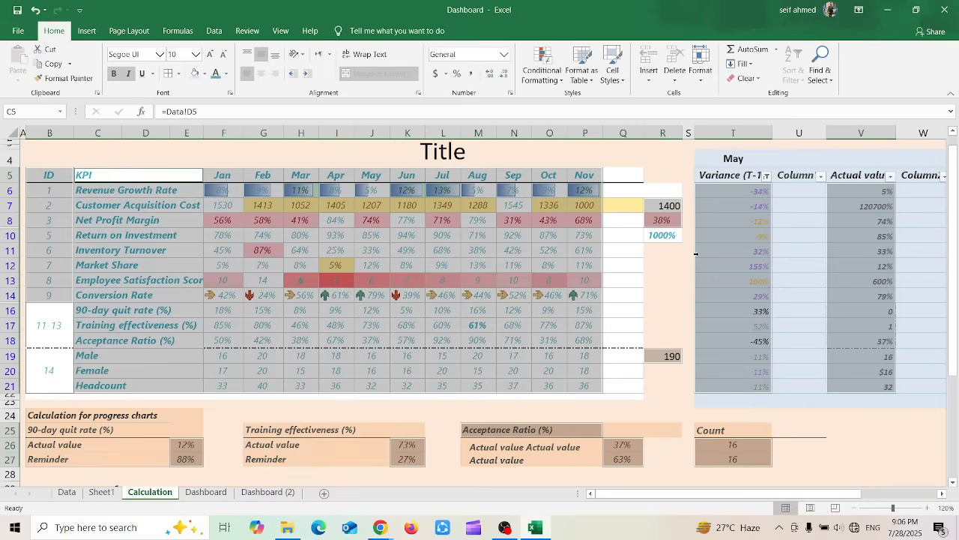
Try to find the cells that carry comments, and dismiss the message
{"action": "left_click", "coordinate": [821, 66]}
{"action": "left_click", "coordinate": [846, 171]}
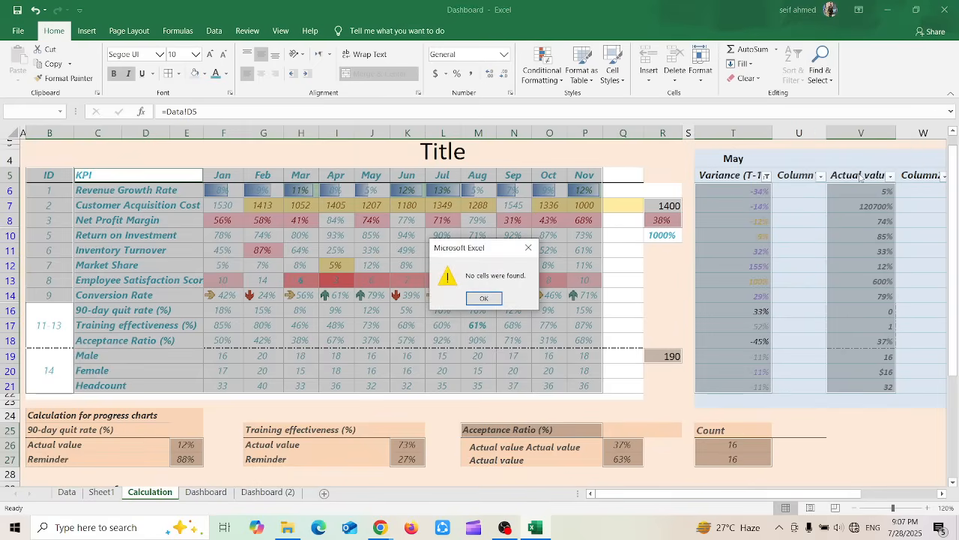
{"action": "left_click", "coordinate": [481, 297]}
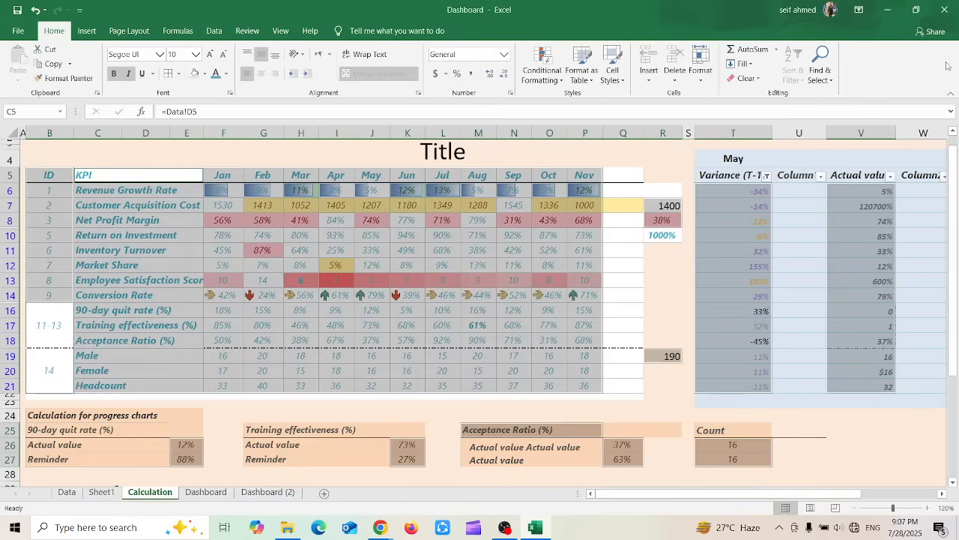
Select all cells with conditional formatting, and within that selection find the cells that hold constants
{"action": "left_click", "coordinate": [824, 72]}
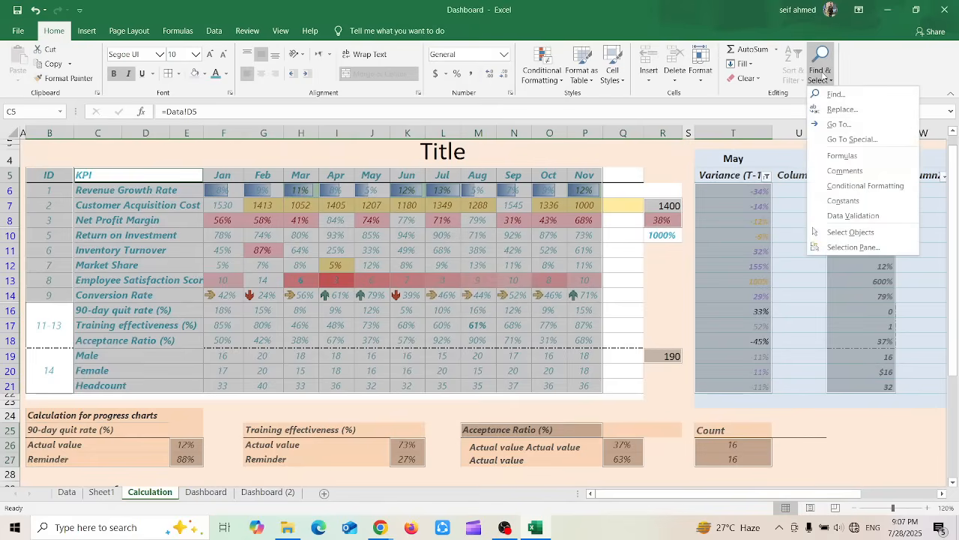
{"action": "left_click", "coordinate": [844, 186]}
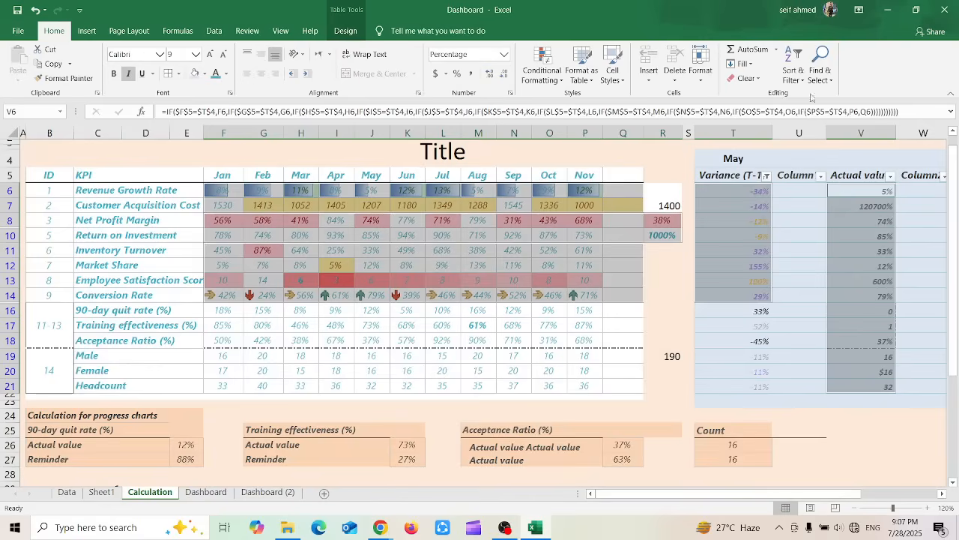
{"action": "left_click", "coordinate": [821, 63]}
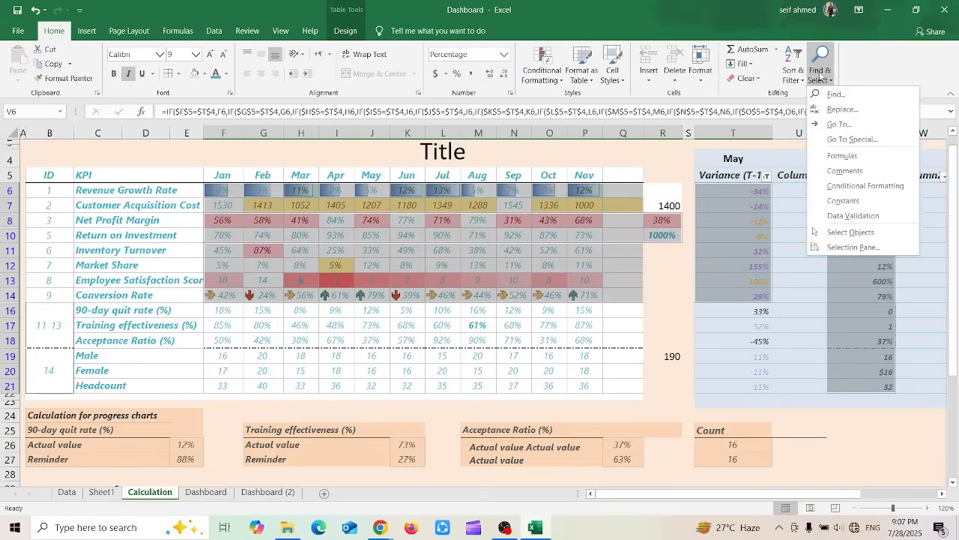
{"action": "left_click", "coordinate": [851, 201]}
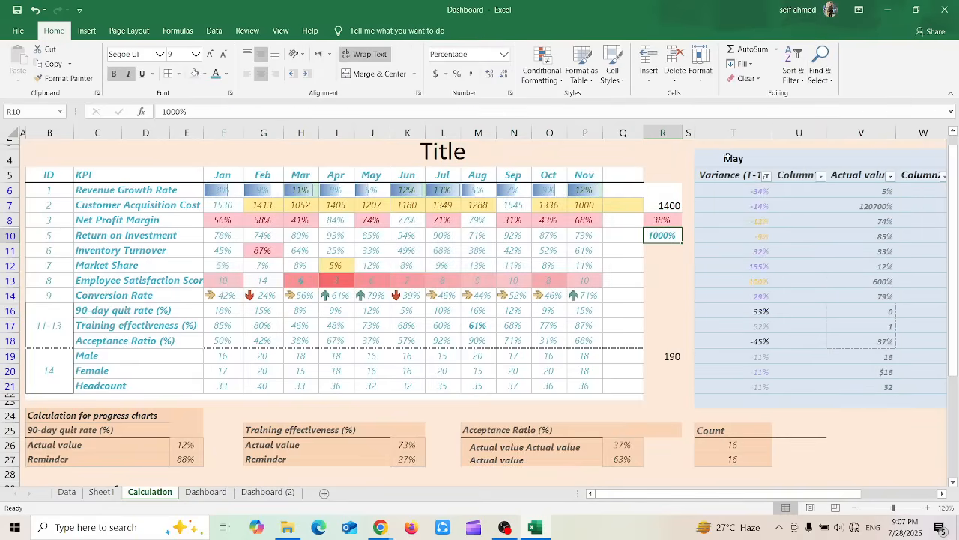
Select the range F7:O14 in the KPI table and find the formula cells within it
{"action": "left_click", "coordinate": [821, 71]}
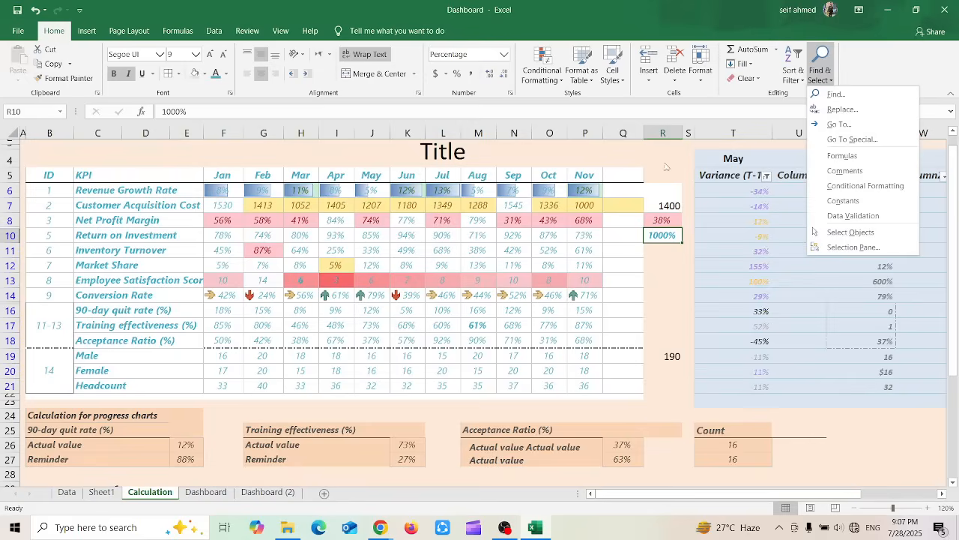
{"action": "left_click", "coordinate": [432, 241]}
{"action": "left_click", "coordinate": [431, 242]}
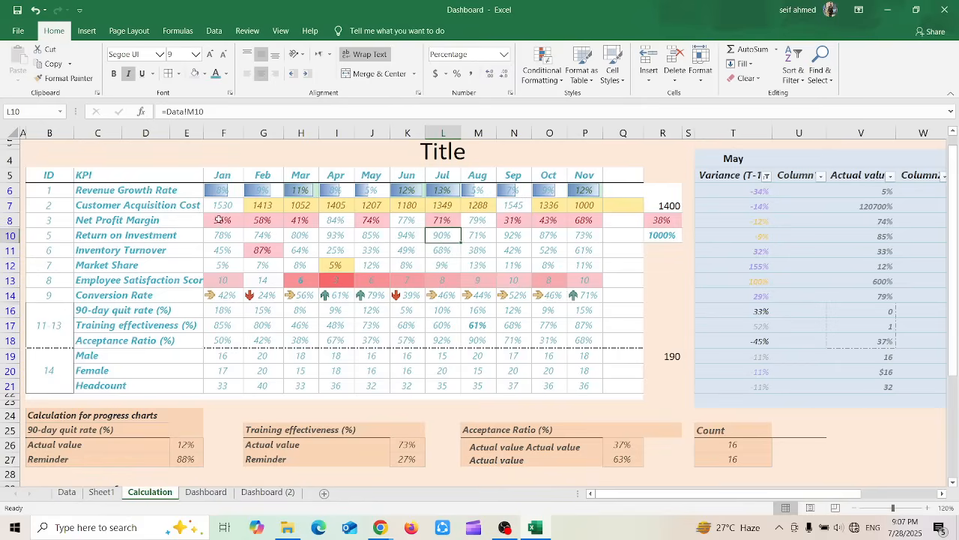
{"action": "left_click_drag", "start_coordinate": [217, 201], "coordinate": [555, 294]}
{"action": "left_click", "coordinate": [824, 71]}
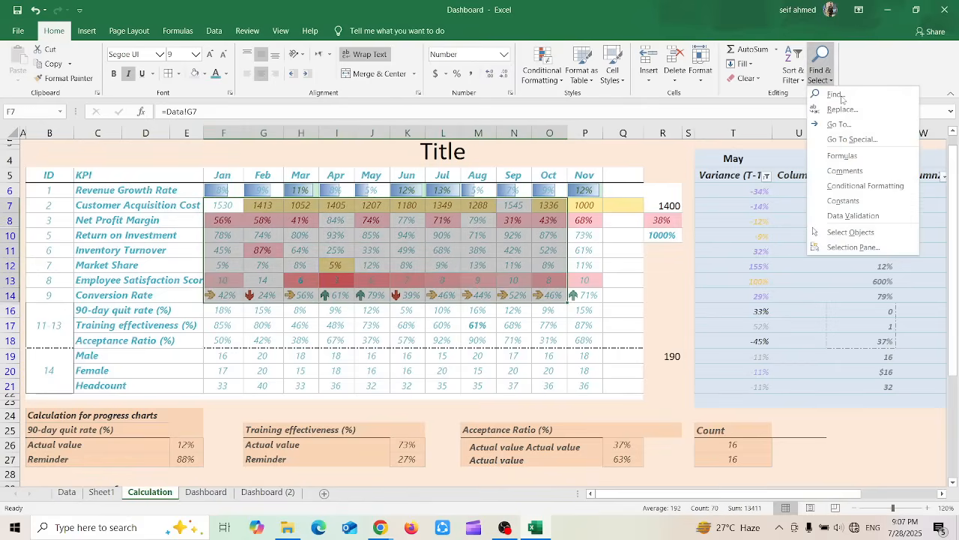
{"action": "left_click", "coordinate": [854, 152]}
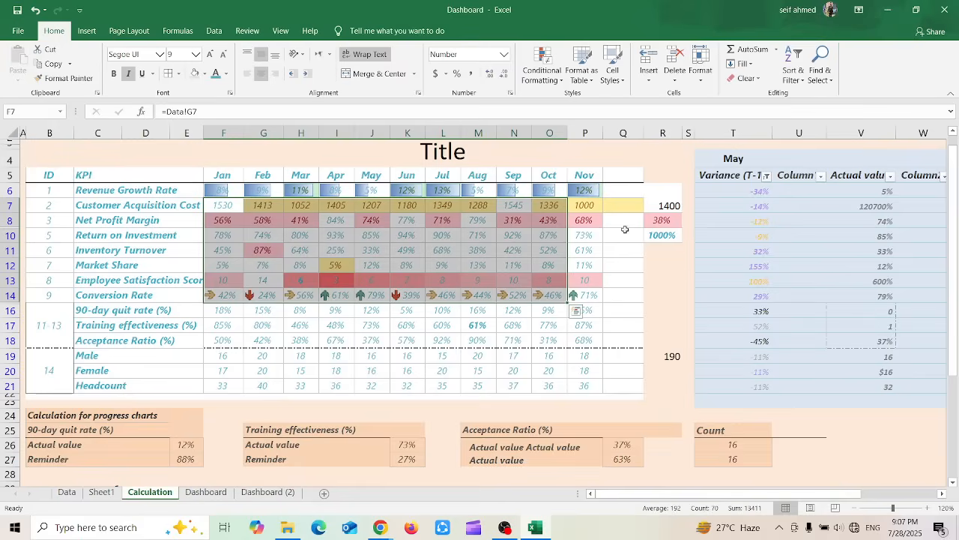
Find the cells with conditional formatting starting from the F7:O14 selection, and deselect them by selecting cell K11
{"action": "left_click", "coordinate": [820, 69]}
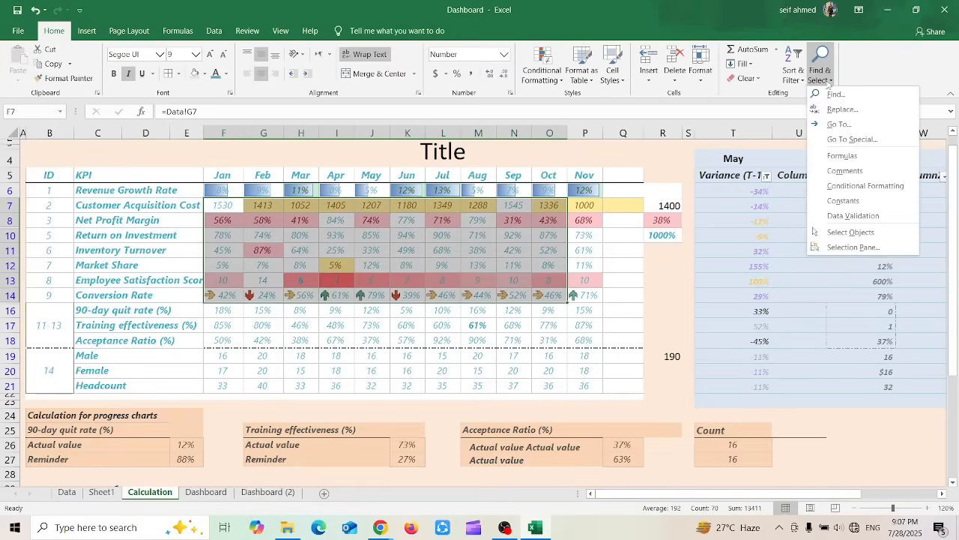
{"action": "left_click", "coordinate": [851, 190]}
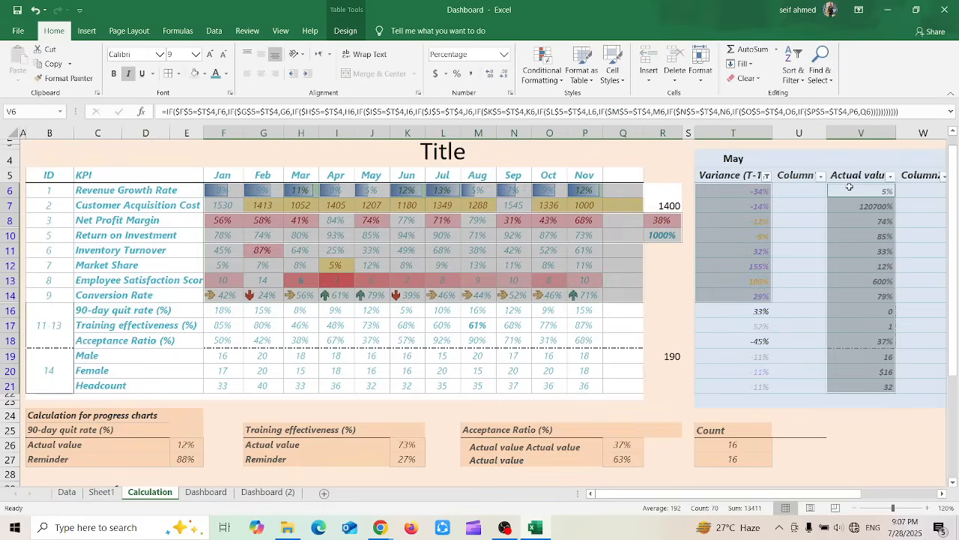
{"action": "left_click", "coordinate": [420, 255]}
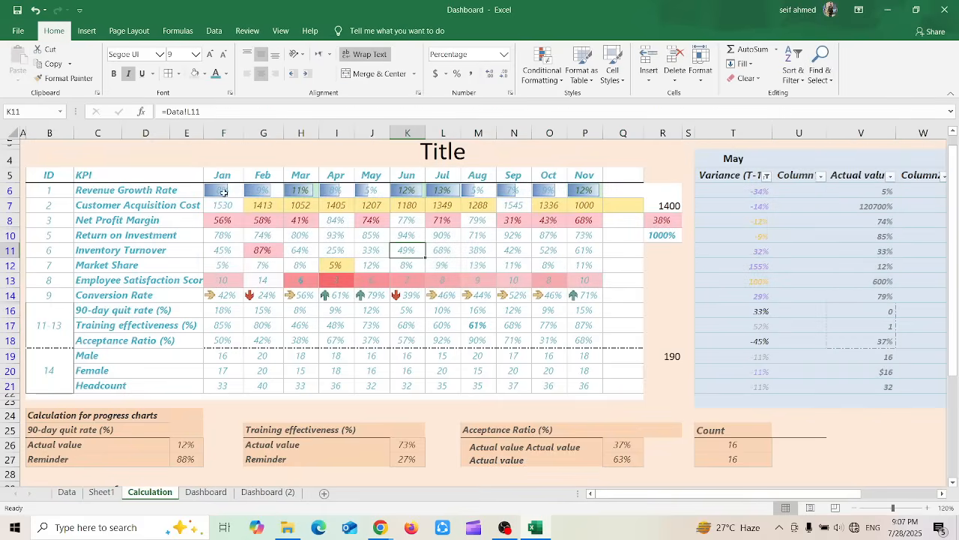
Find the cells with conditional formatting starting from the range F6:O11, and deselect them by selecting cell P22
{"action": "left_click_drag", "start_coordinate": [224, 192], "coordinate": [537, 252]}
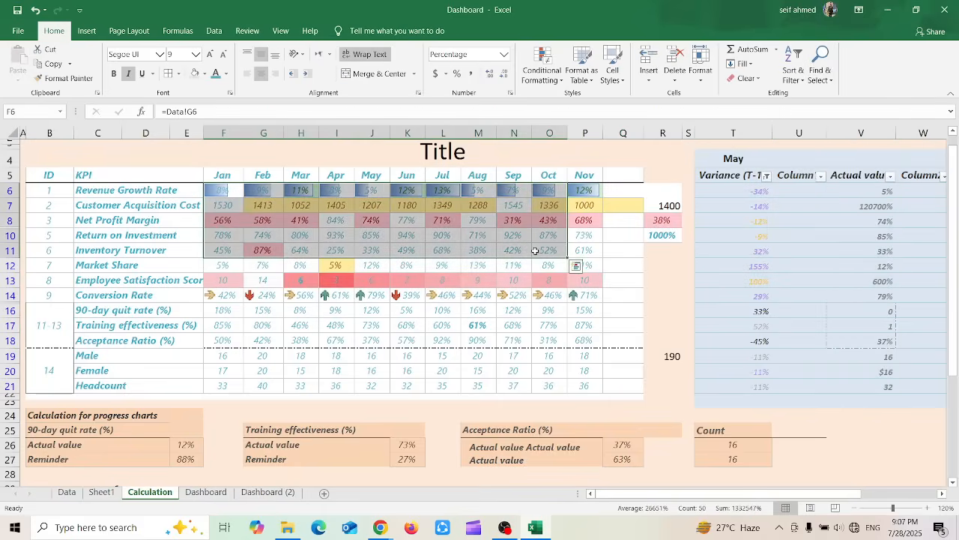
{"action": "left_click", "coordinate": [815, 73]}
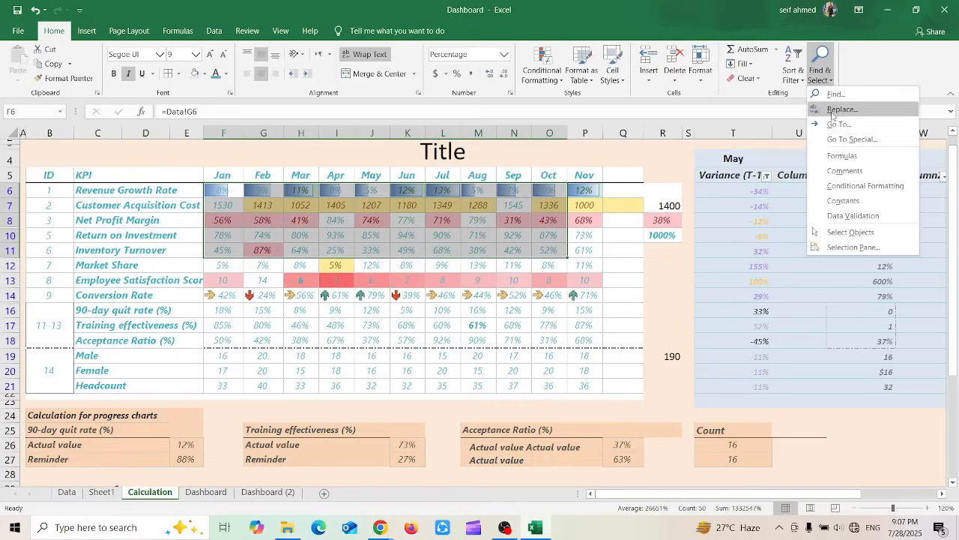
{"action": "left_click", "coordinate": [854, 186]}
{"action": "left_click", "coordinate": [600, 398]}
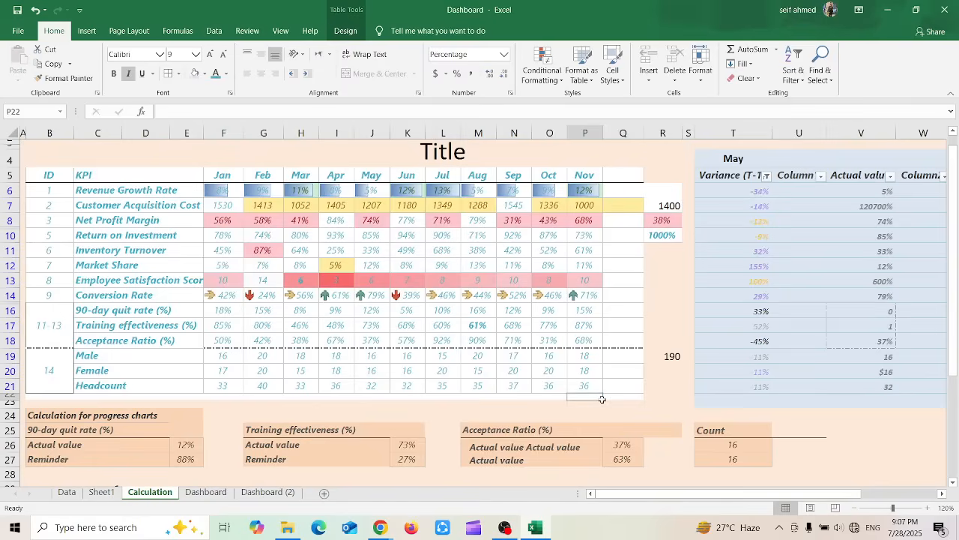
Try to select row differences with Go To Special from cell P22, and dismiss the message
{"action": "left_click", "coordinate": [811, 79]}
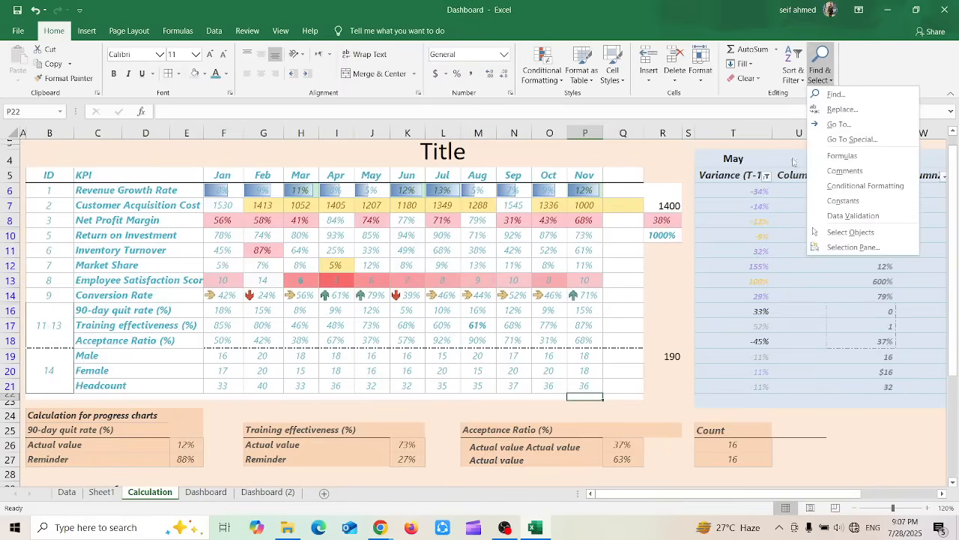
{"action": "left_click", "coordinate": [853, 140]}
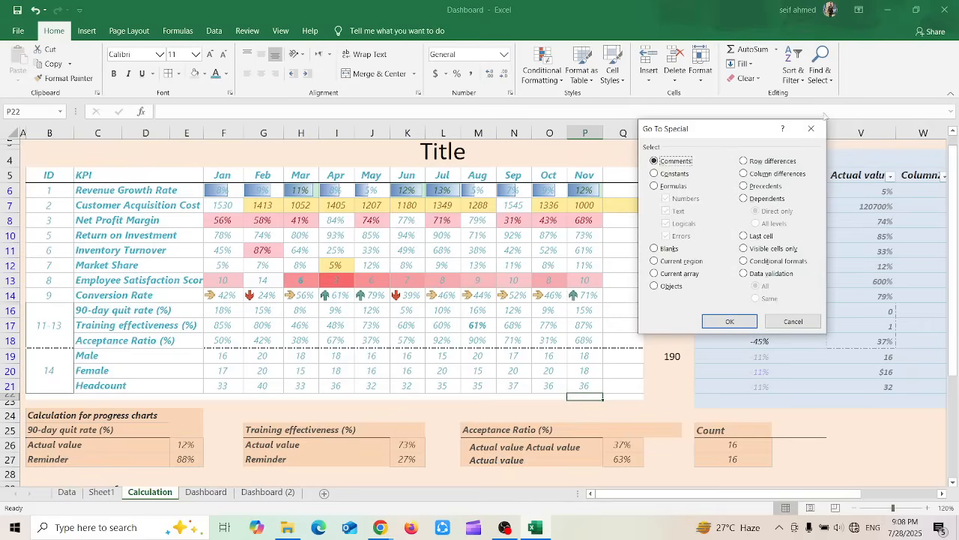
{"action": "left_click", "coordinate": [782, 164]}
{"action": "left_click", "coordinate": [776, 200]}
{"action": "left_click", "coordinate": [757, 165]}
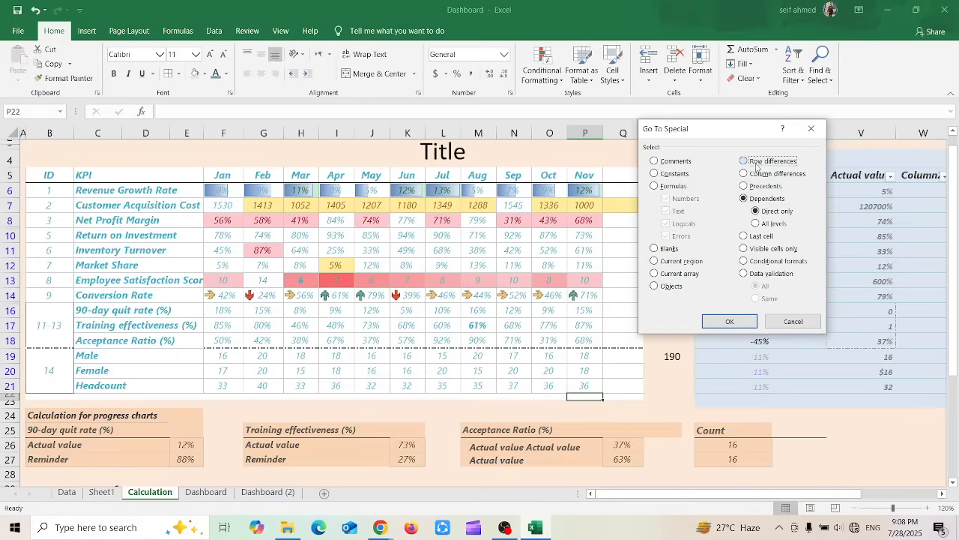
{"action": "left_click", "coordinate": [729, 321]}
{"action": "left_click", "coordinate": [484, 299]}
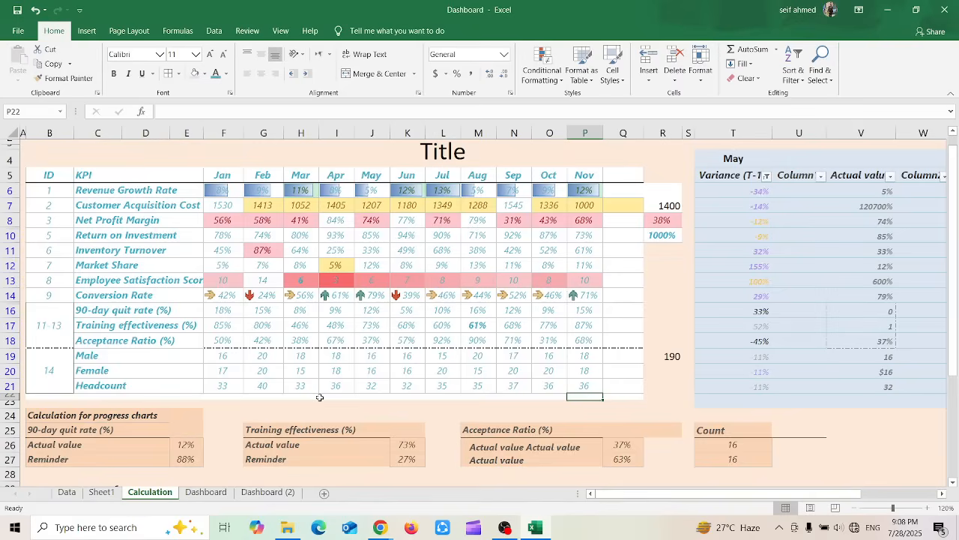
Open the file start page with templates and recent workbooks, and return to the Calculation sheet
{"action": "left_click", "coordinate": [19, 31]}
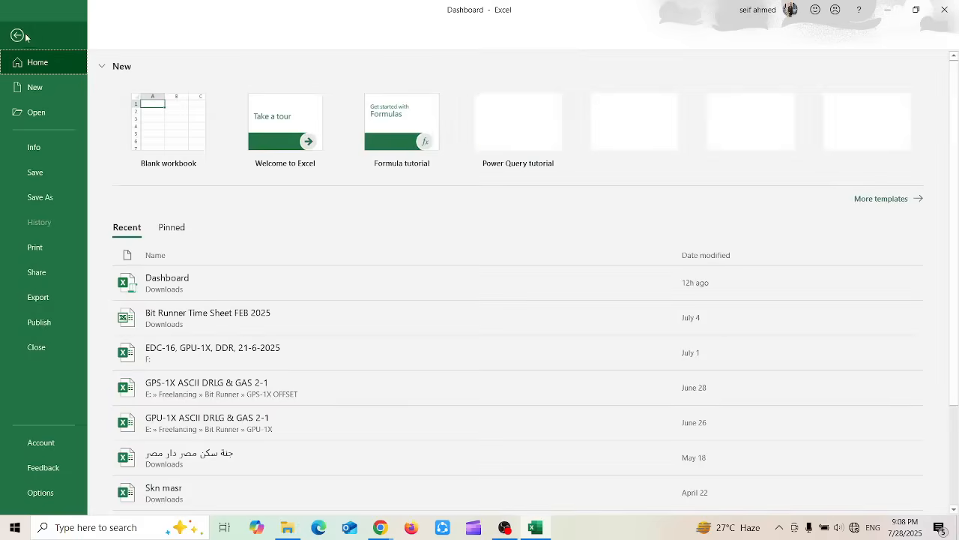
{"action": "left_click", "coordinate": [22, 35]}
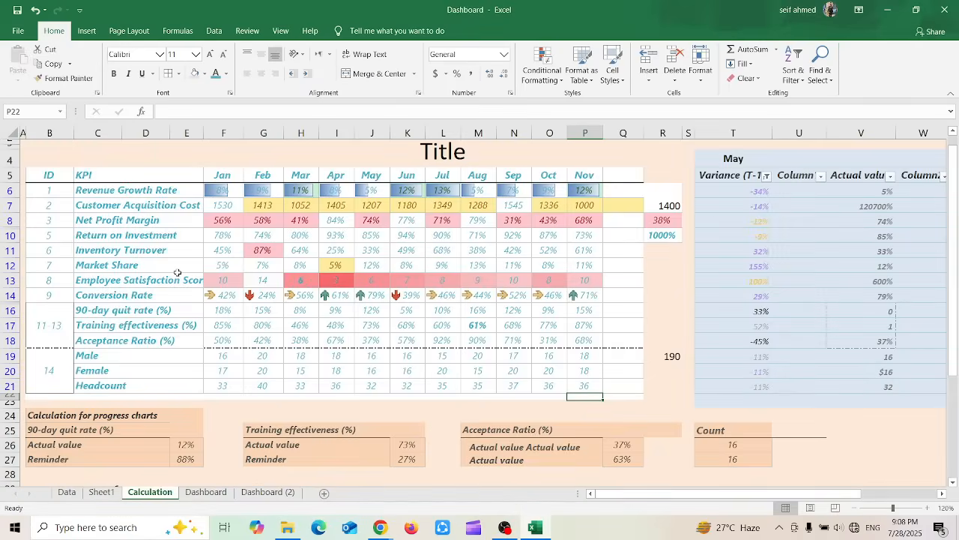